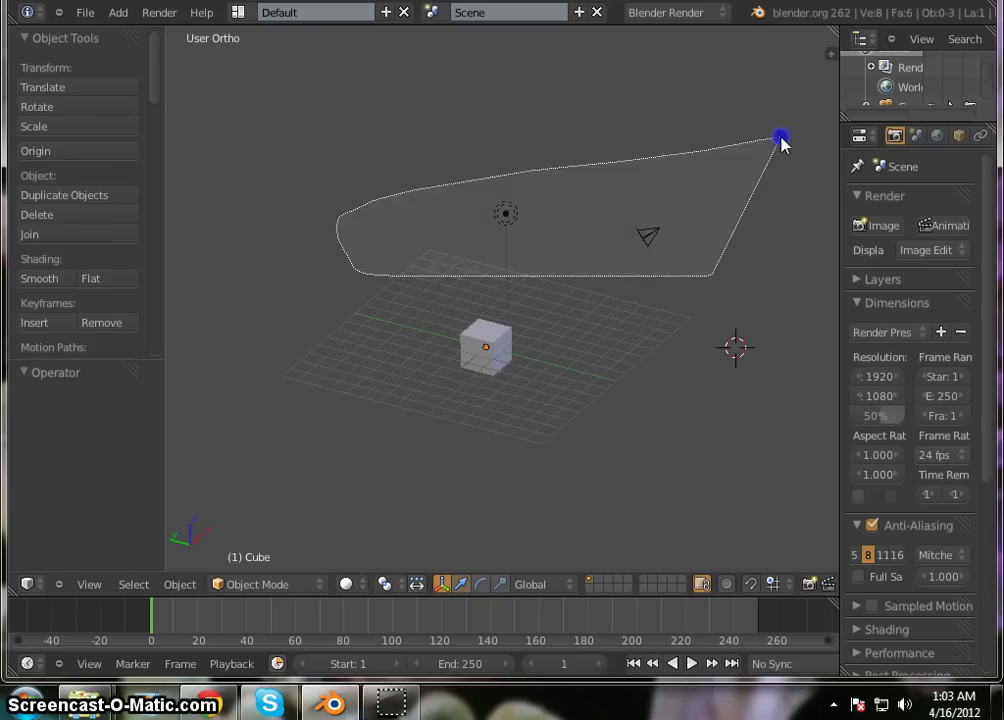
# - Delete the selected lamp and camera, leaving only the cube in the scene
pyautogui.press('x')
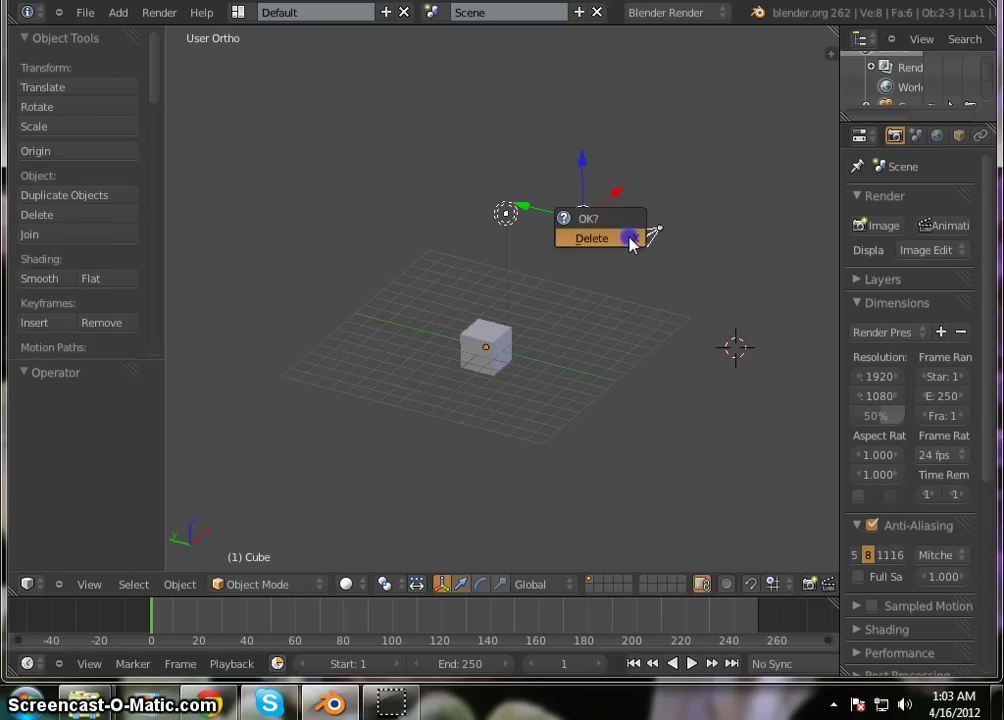
pyautogui.click(634, 239)
pyautogui.moveTo(648, 242)
pyautogui.keyDown('ctrl'); pyautogui.mouseDown()
pyautogui.moveTo(798, 202)
pyautogui.moveTo(614, 297)
pyautogui.mouseUp(); pyautogui.keyUp('ctrl')
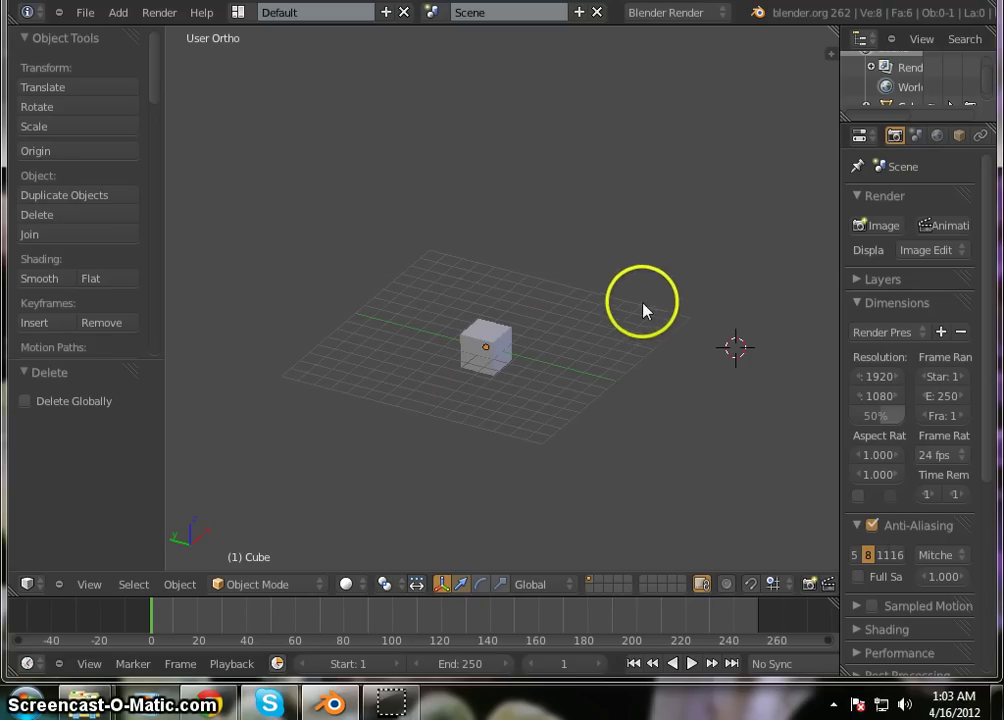
# - Scale the cube uniformly by a factor of 0.5
pyautogui.rightClick(475, 337)
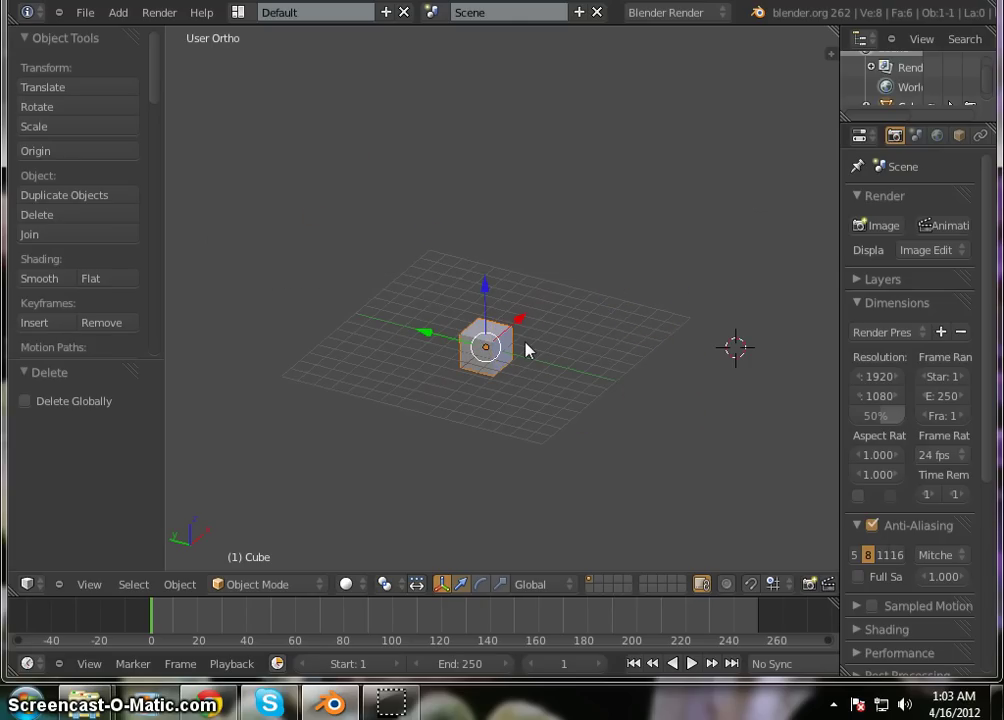
pyautogui.write('s')
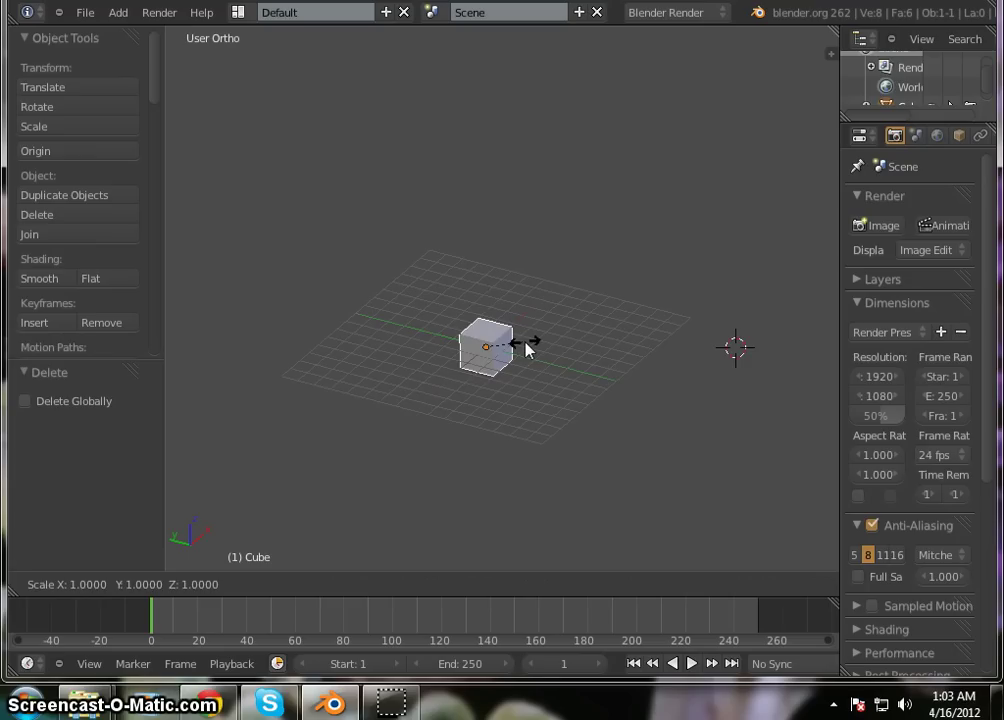
pyautogui.write('0.5')
pyautogui.press('Return')
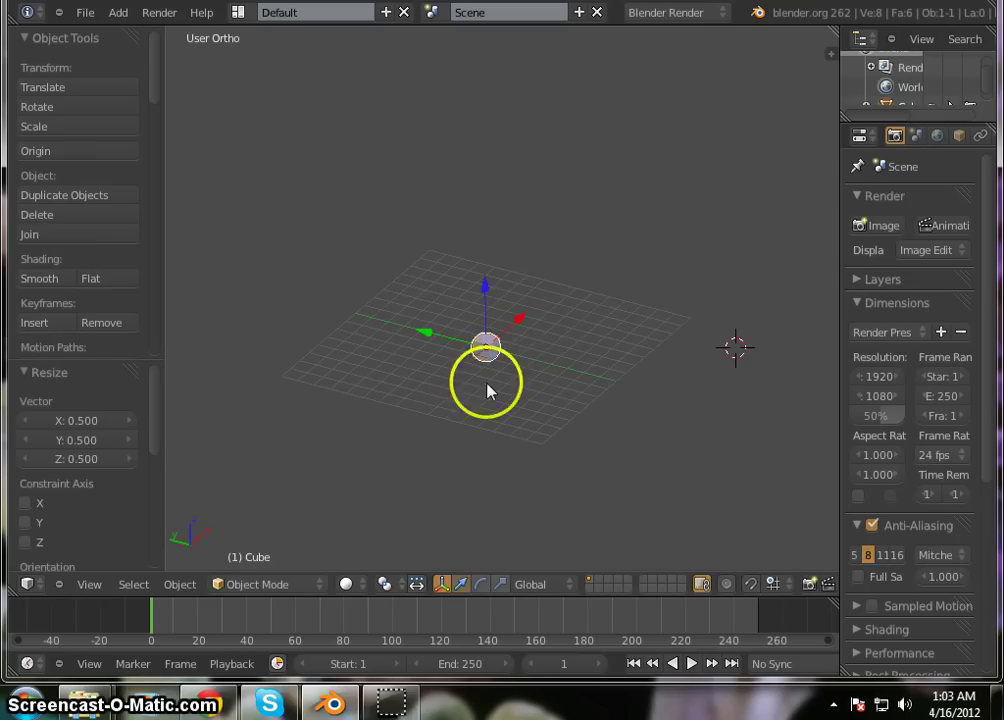
pyautogui.scroll(3, 540, 362)
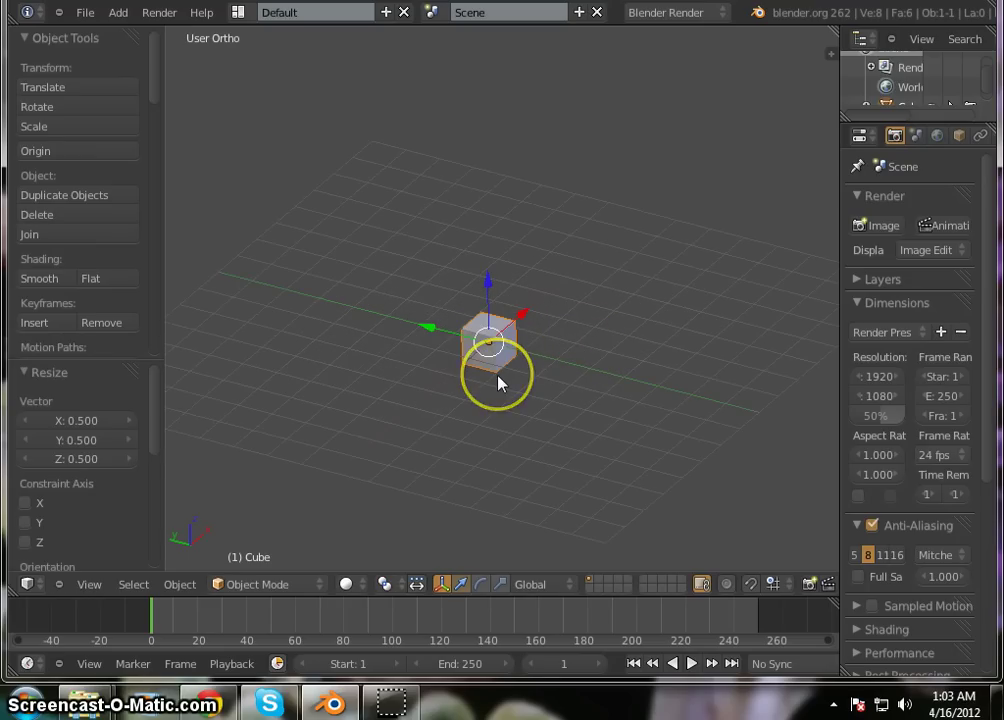
# - Put the cube into Edit Mode with face selection active
pyautogui.press('Tab')
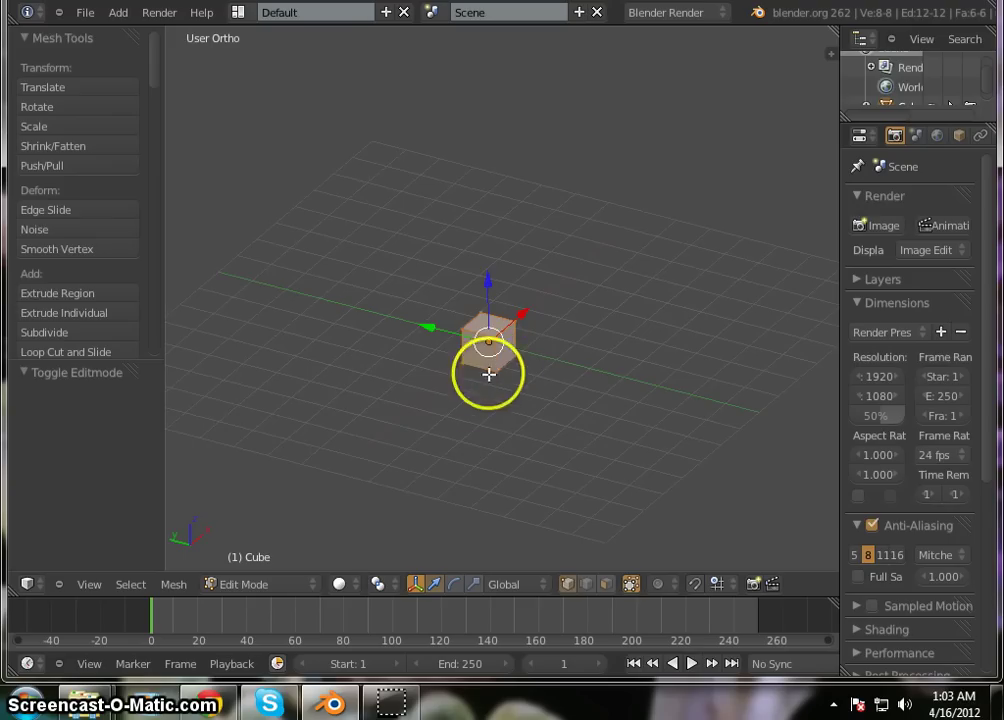
pyautogui.moveTo(478, 394); pyautogui.dragTo(487, 440, button='middle')
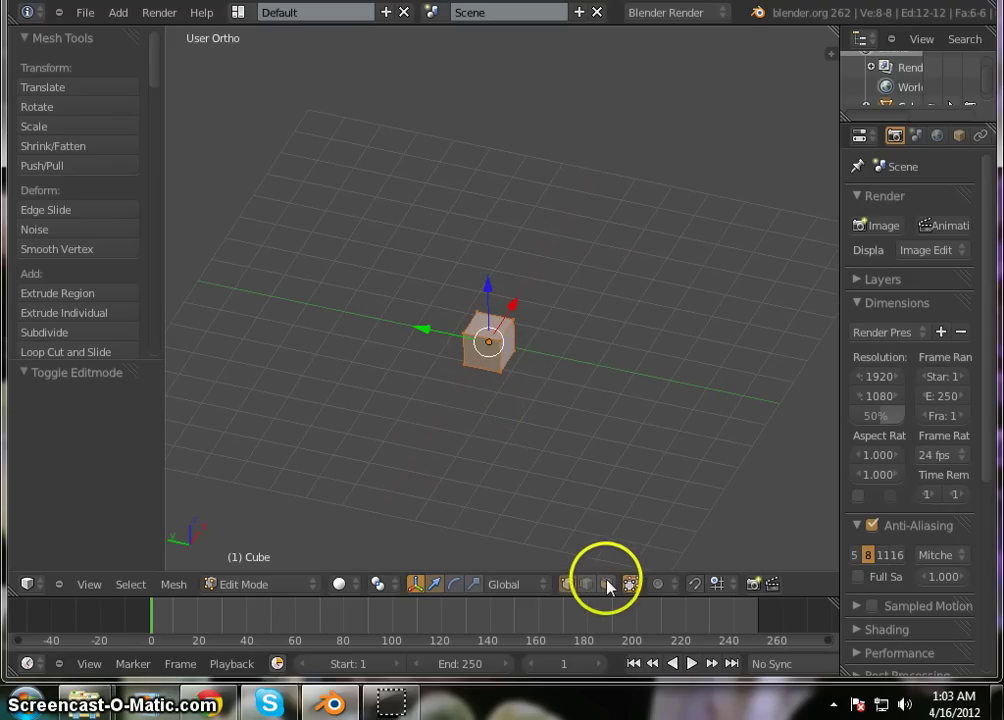
pyautogui.click(607, 584)
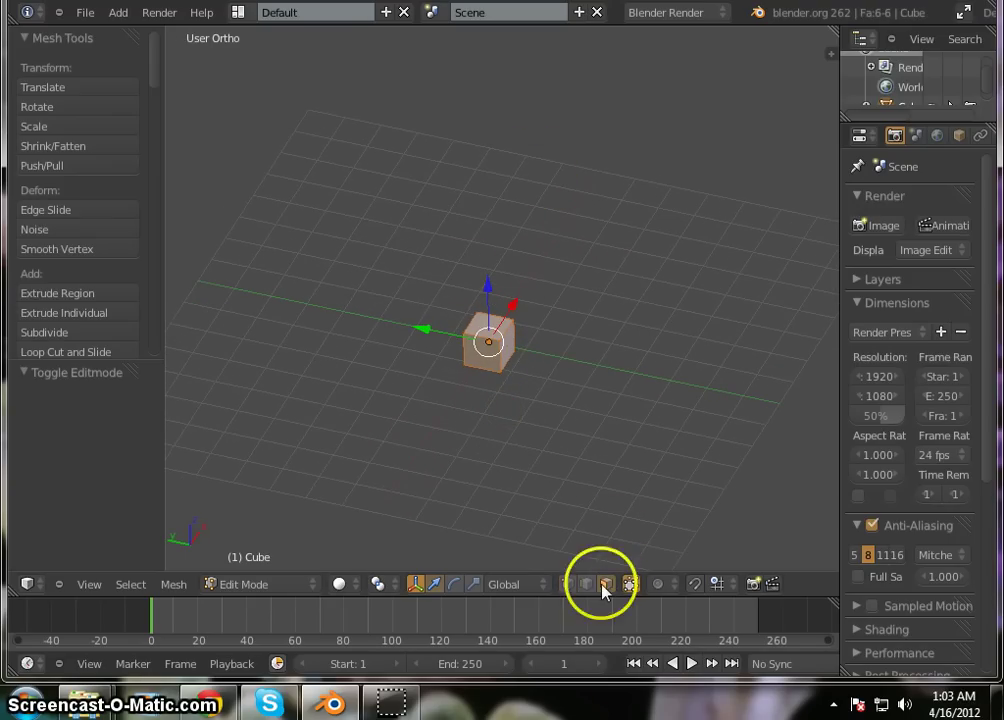
# - Extrude the cube's top face upward by 5 units, and extrude the resulting top face by another 1 unit
pyautogui.rightClick(490, 320)
pyautogui.moveTo(507, 446); pyautogui.dragTo(426, 455, button='middle')
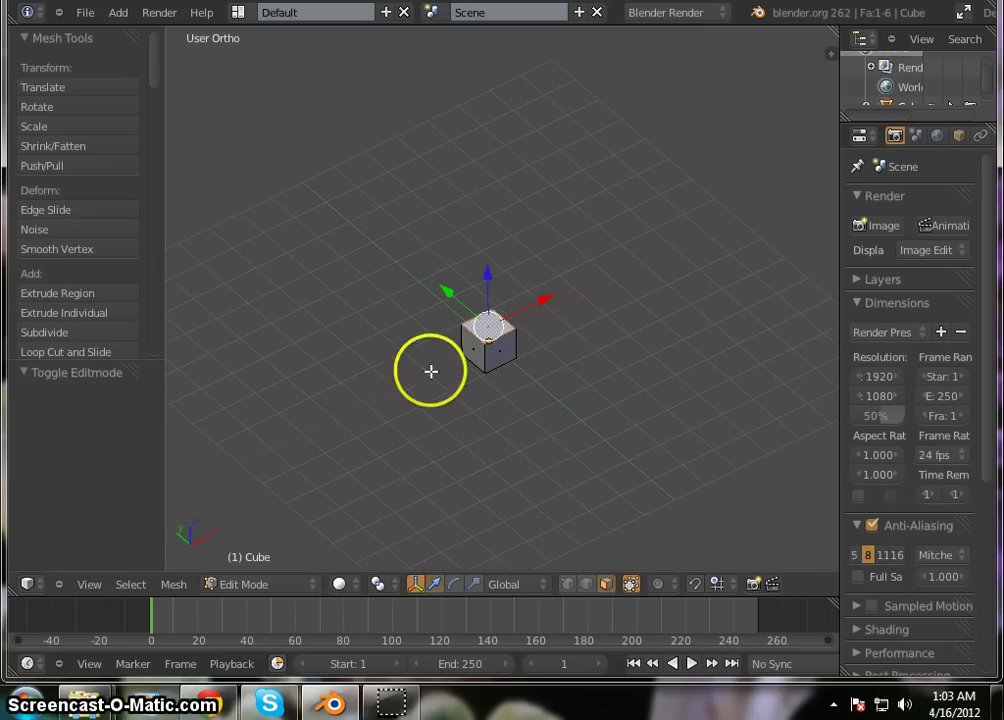
pyautogui.moveTo(524, 446); pyautogui.dragTo(504, 292, button='middle')
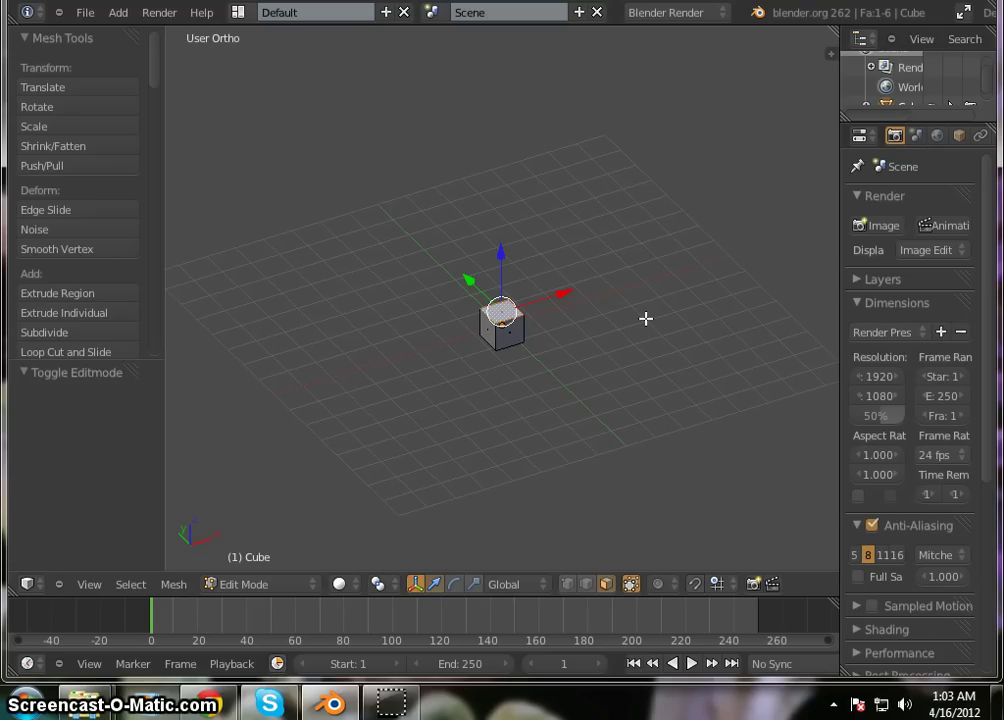
pyautogui.press('e')
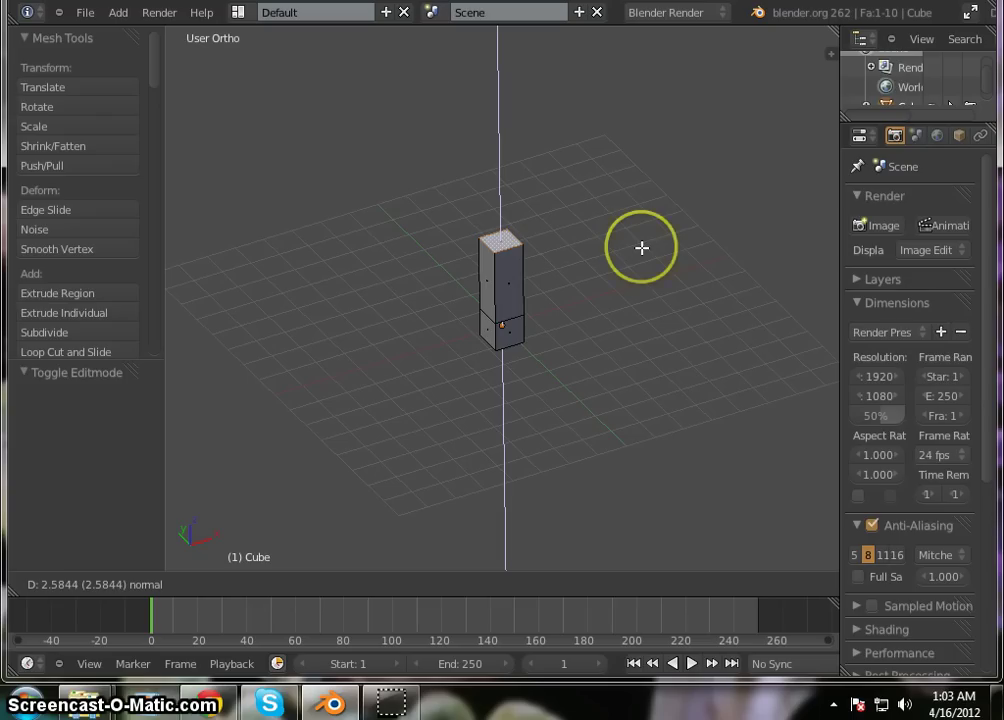
pyautogui.write('5')
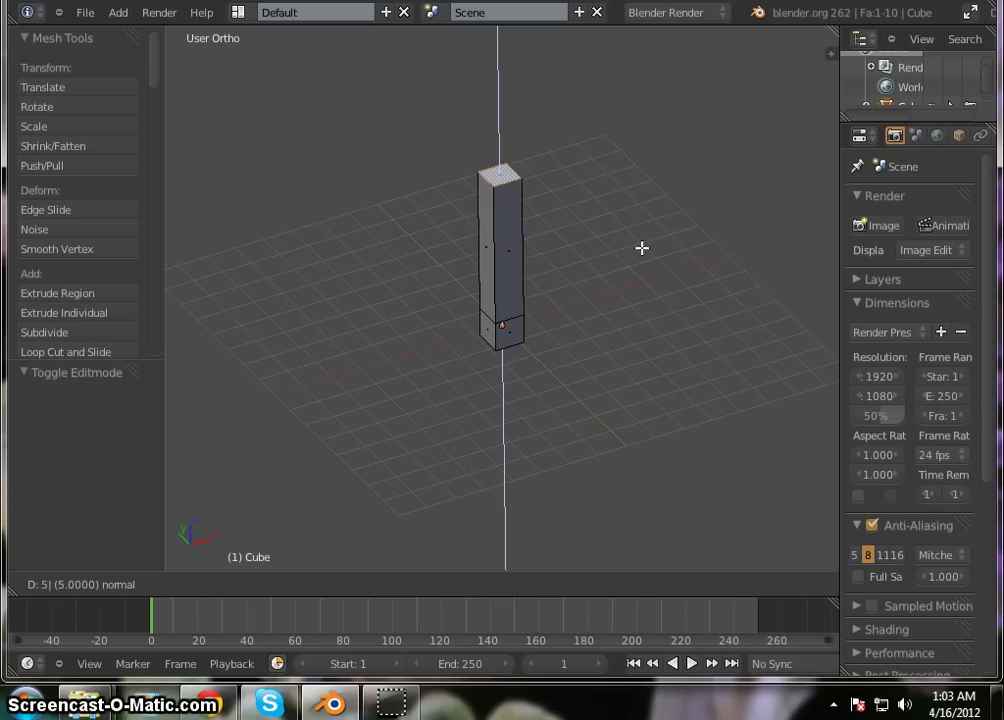
pyautogui.press('Return')
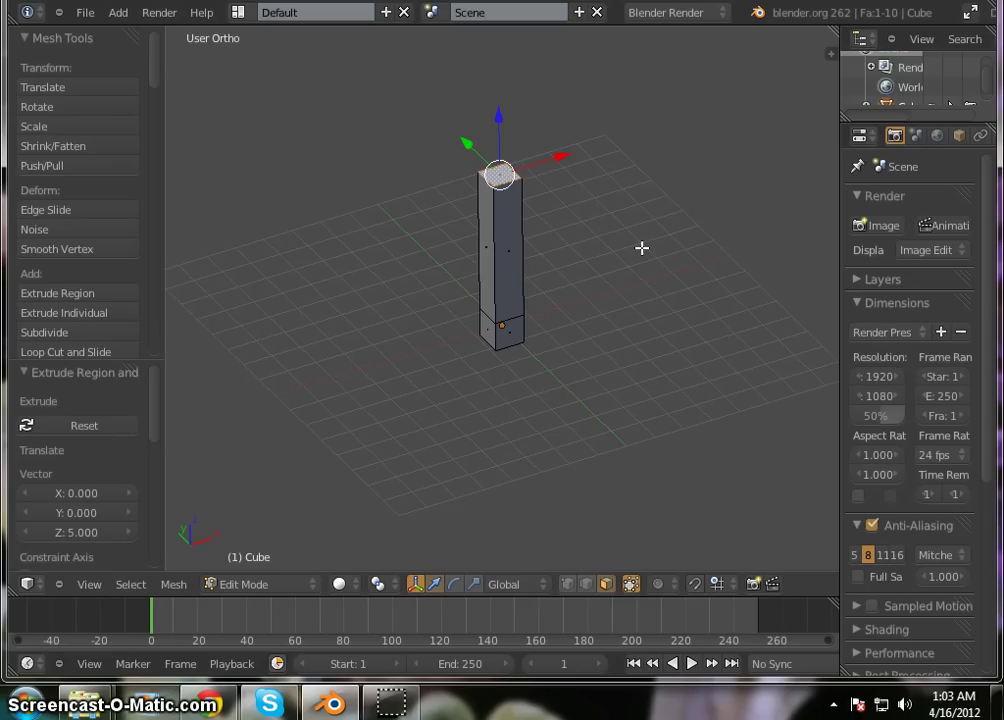
pyautogui.write('e1')
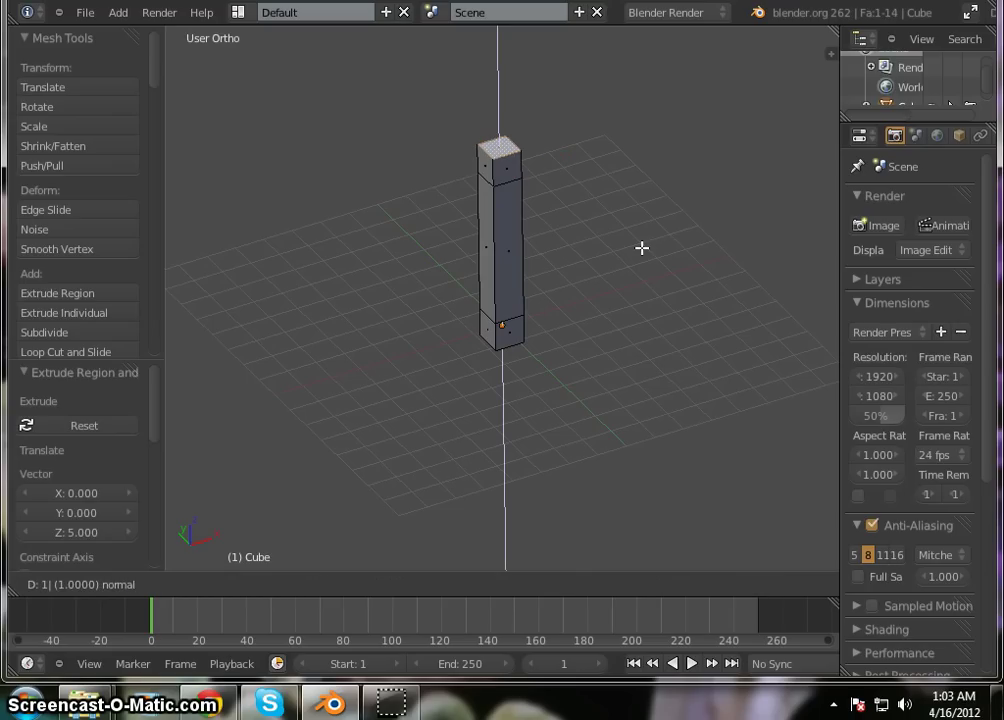
pyautogui.press('Return')
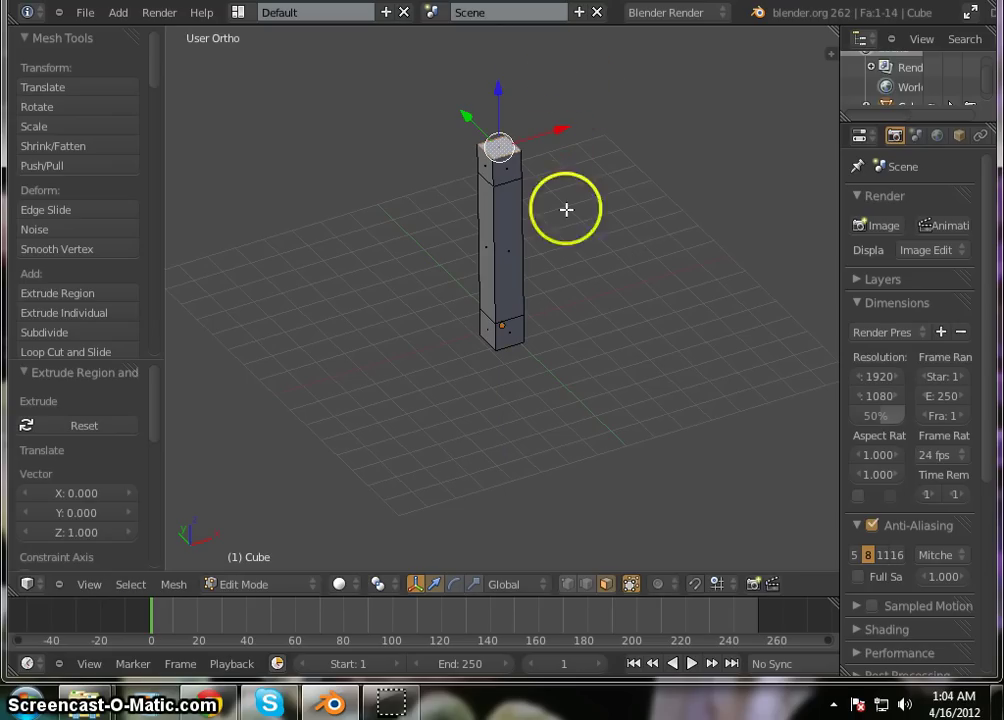
# - Add a second pair of segments on the column's top face by extruding it 5 units and again 1 unit
pyautogui.scroll(1, 623, 302)
pyautogui.moveTo(669, 413); pyautogui.dragTo(646, 352, button='middle')
pyautogui.scroll(-2, 603, 410)
pyautogui.moveTo(595, 457); pyautogui.dragTo(538, 206, button='middle')
pyautogui.click(637, 483)
pyautogui.moveTo(637, 483); pyautogui.dragTo(723, 361, button='middle')
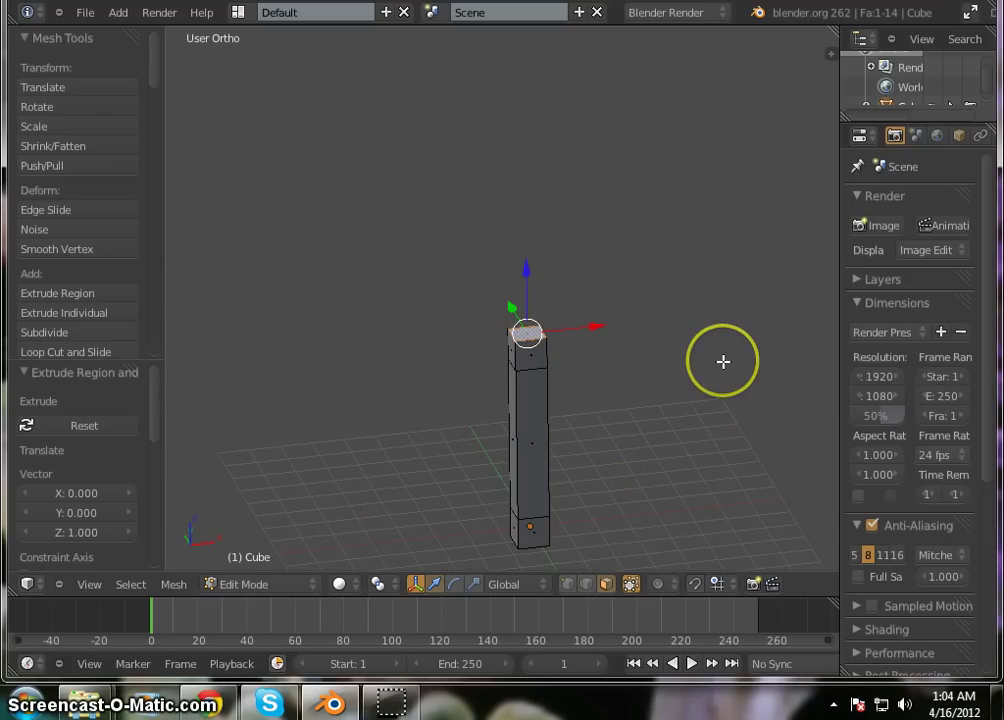
pyautogui.write('e5')
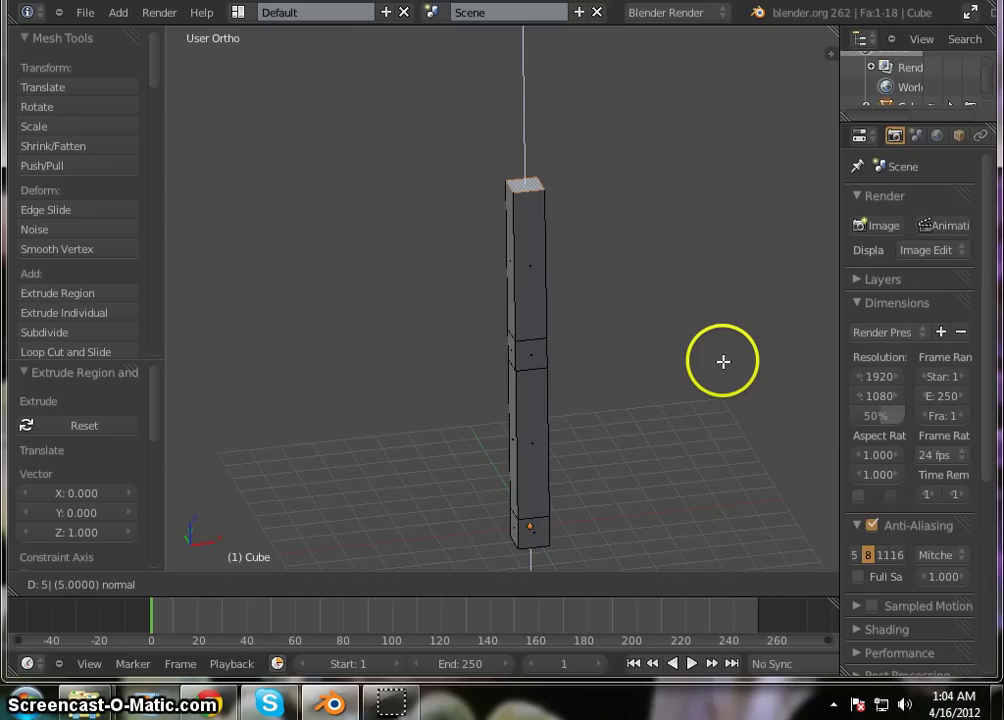
pyautogui.press('Return')
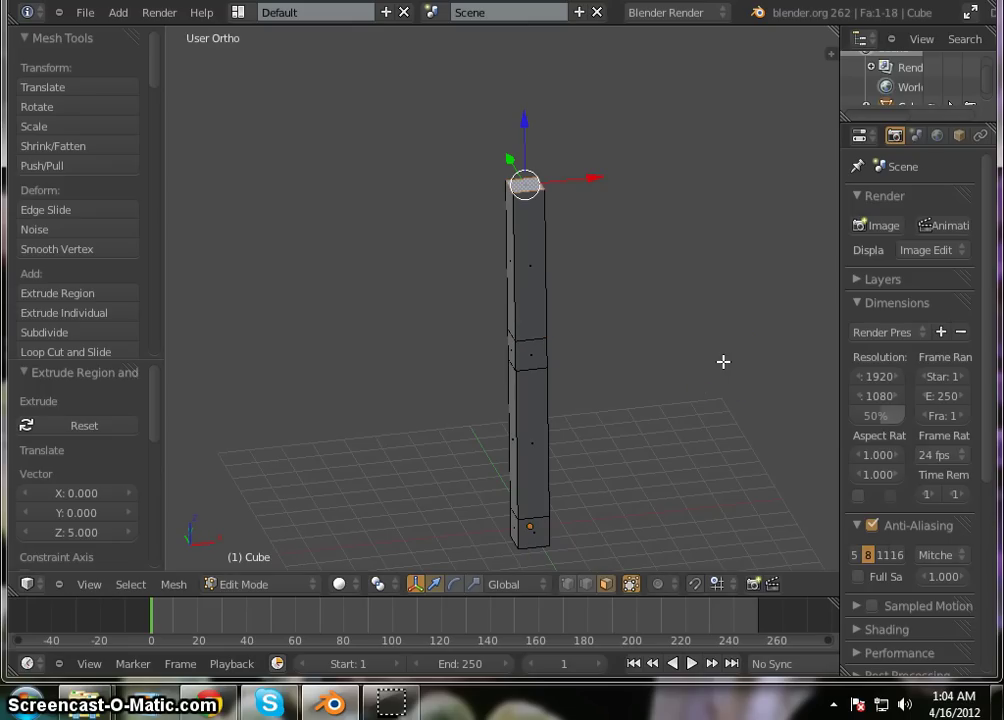
pyautogui.write('e1')
pyautogui.press('Return')
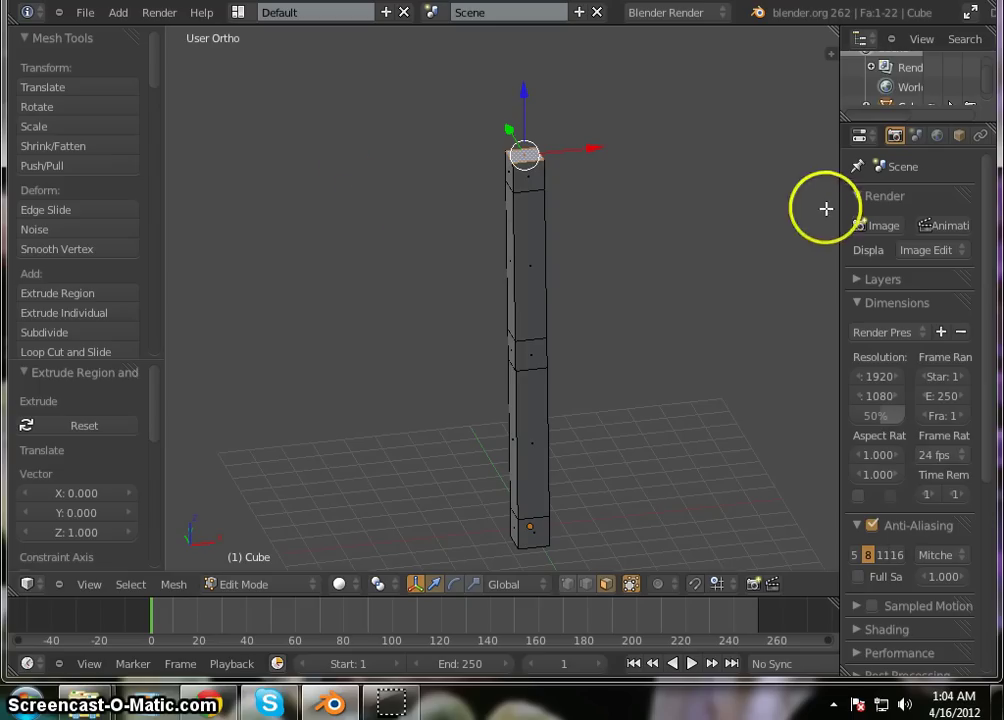
# - Select the column's top face and extrude a third pair of segments, 5 units and 1 unit high
pyautogui.scroll(-5, 650, 498)
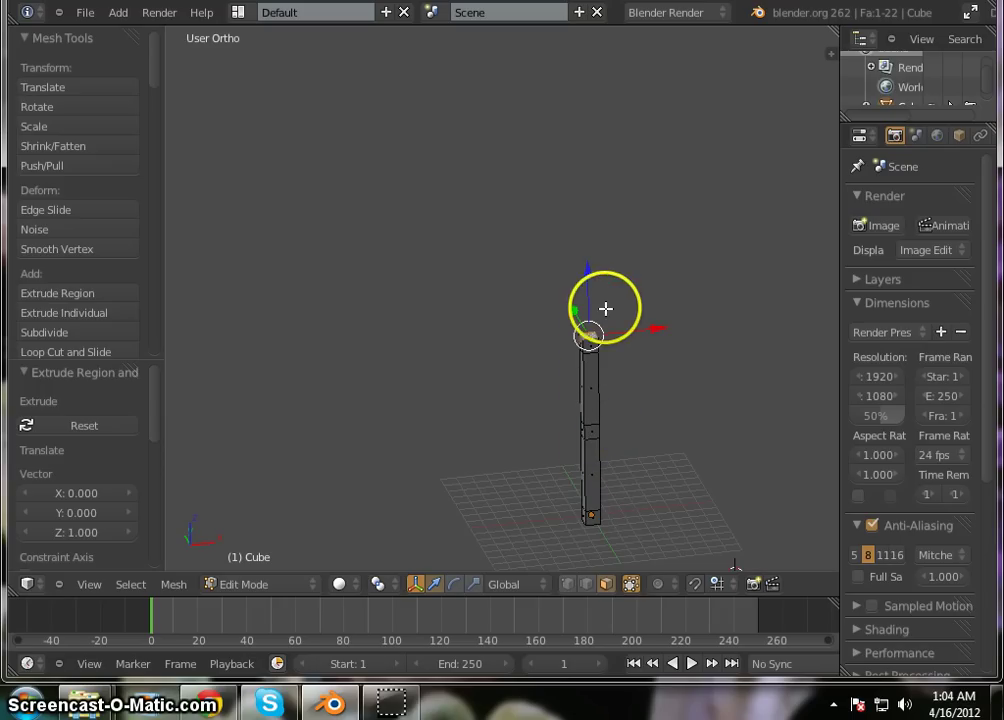
pyautogui.rightClick(589, 336)
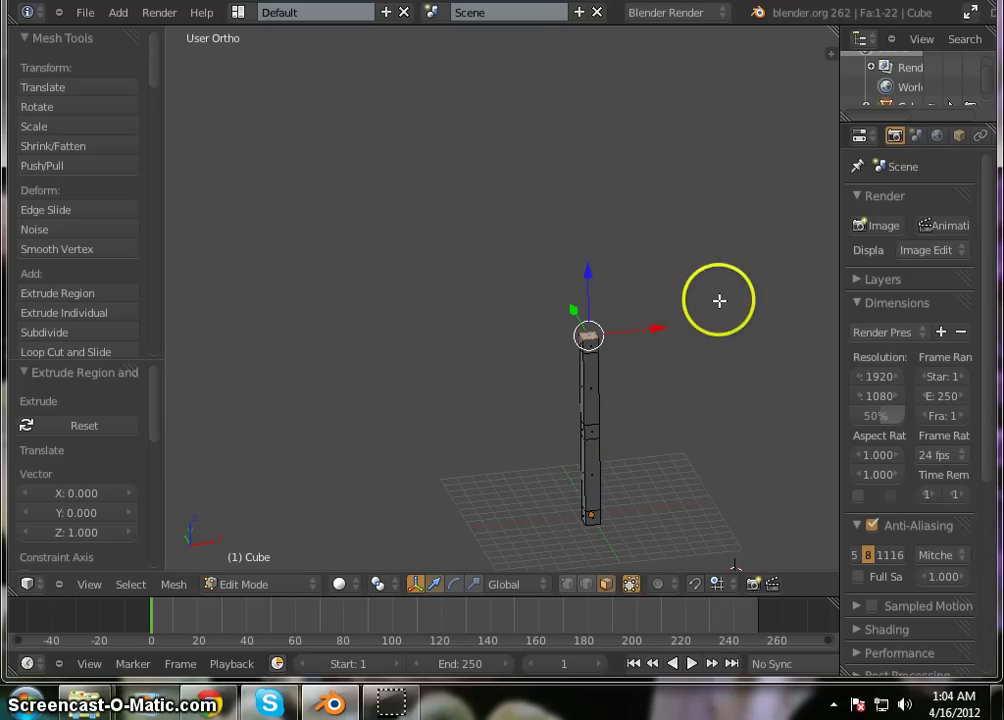
pyautogui.write('e')
pyautogui.write('5')
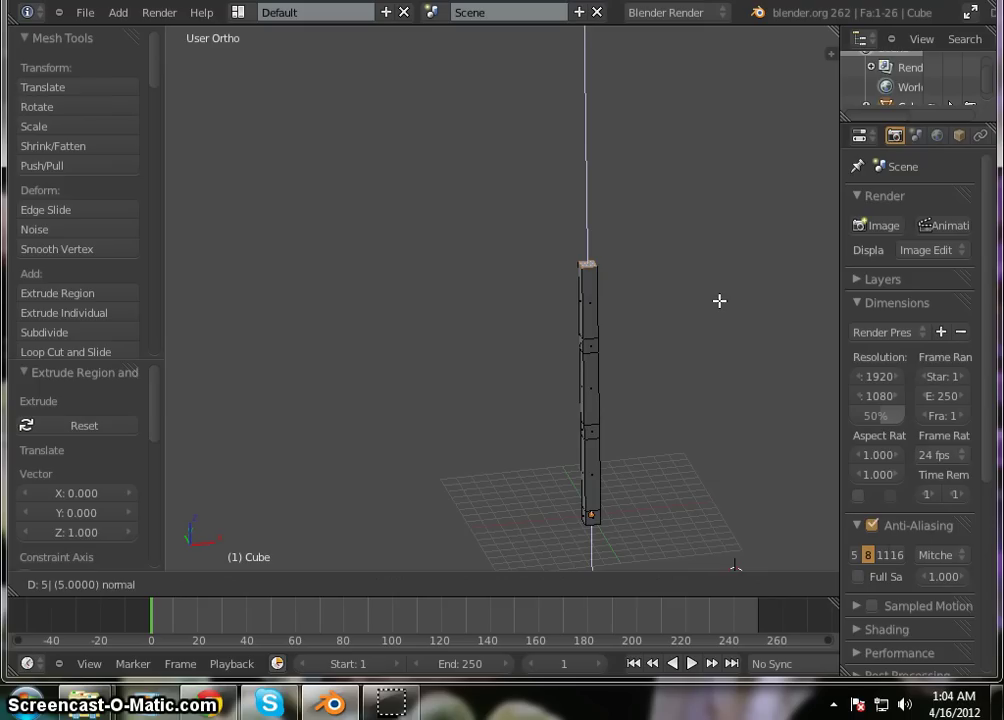
pyautogui.press('Return')
pyautogui.write('e1')
pyautogui.press('Return')
# - Extrude a fourth pair of segments from the column's top face, 5 units and 1 unit high
pyautogui.write('e')
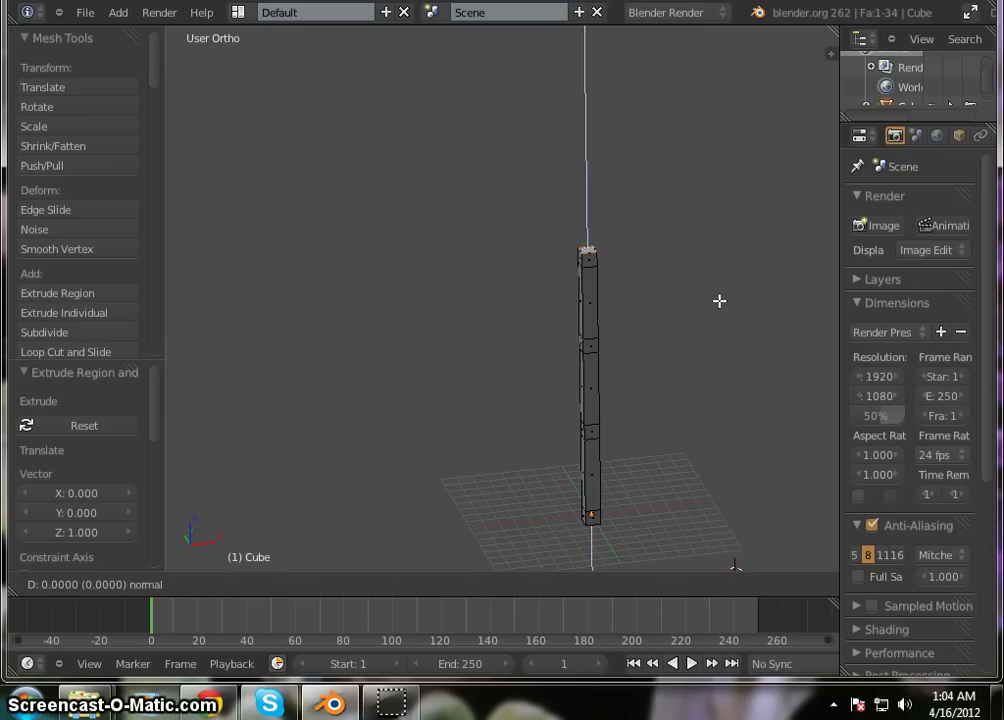
pyautogui.write('5')
pyautogui.press('Return')
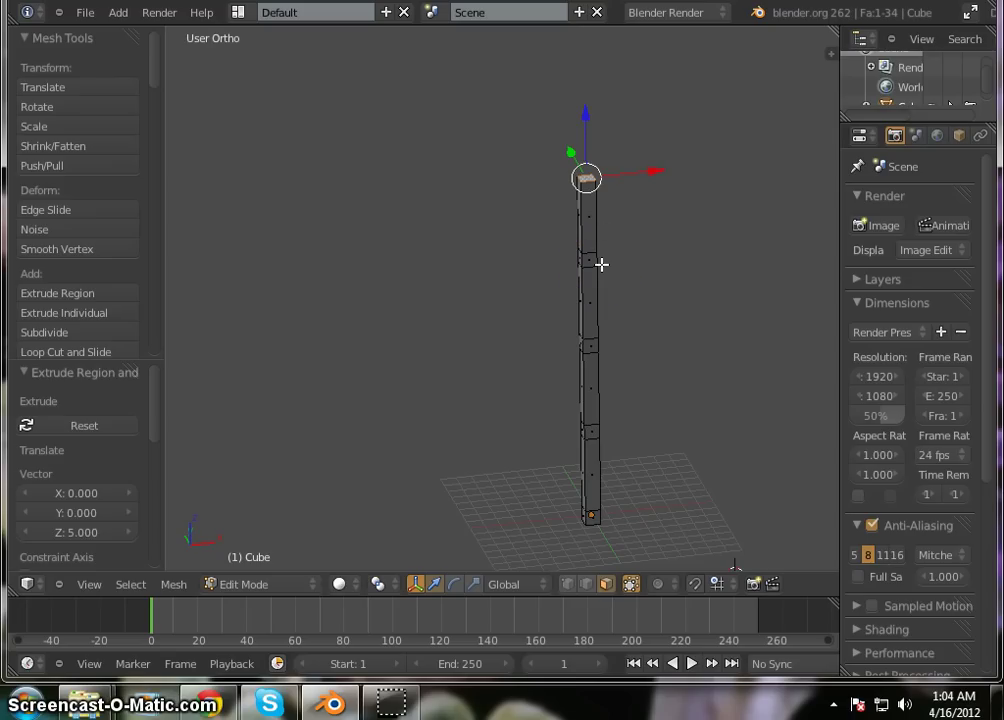
pyautogui.scroll(2, 634, 192)
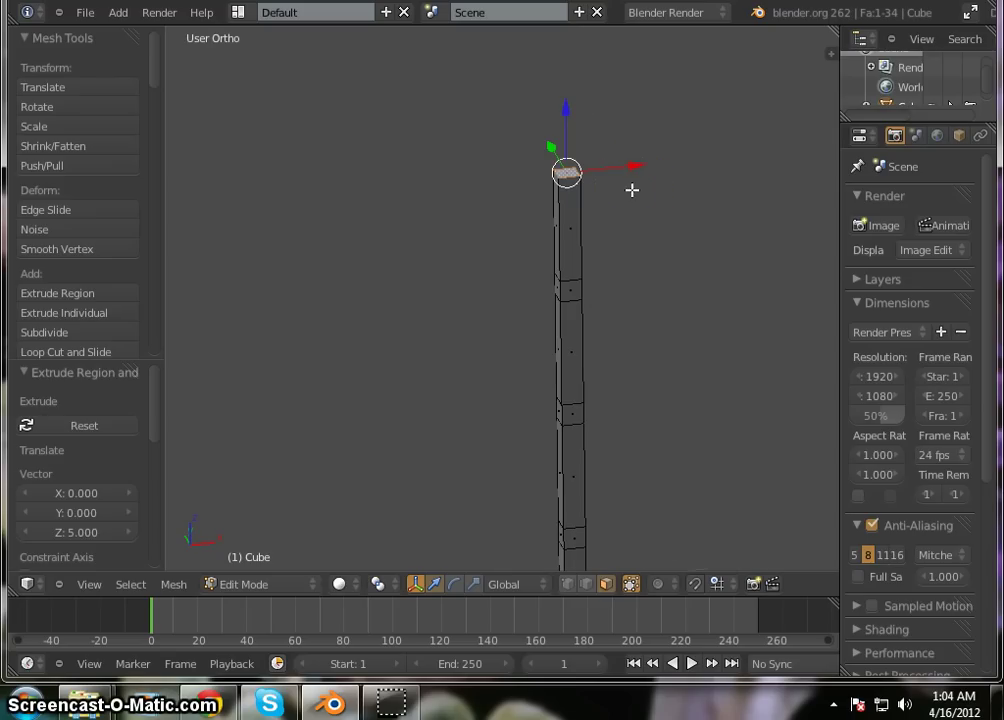
pyautogui.write('e1')
pyautogui.press('Return')
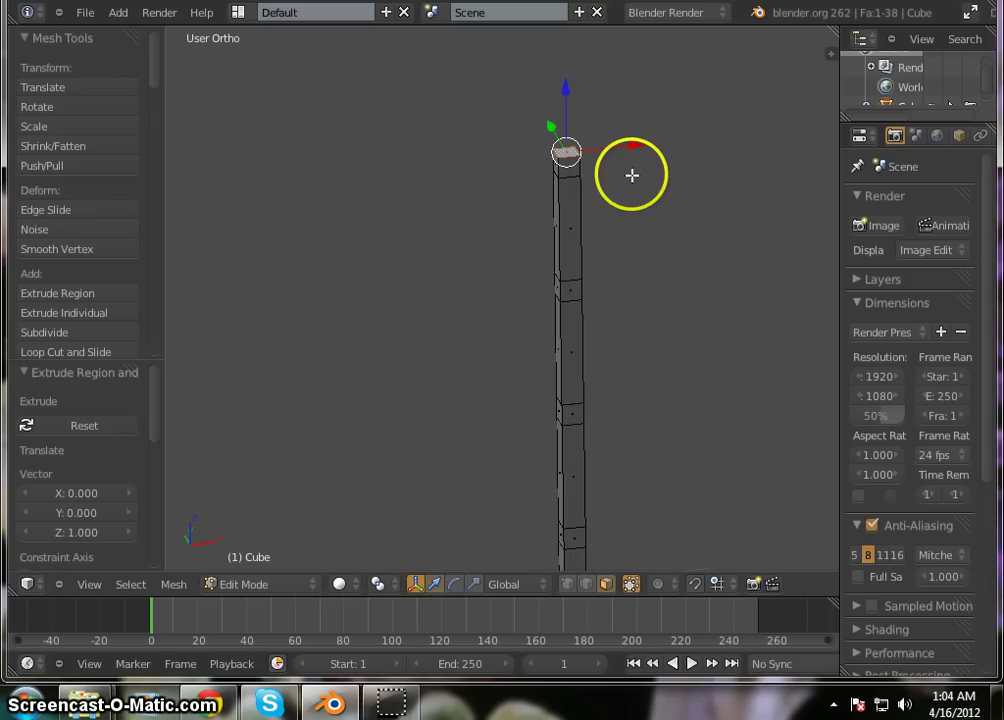
# - Extrude a fifth pair of segments from the column's top face, 5 units and 1 unit high
pyautogui.keyDown('shift'); pyautogui.scroll(7, 642, 268); pyautogui.keyUp('shift')
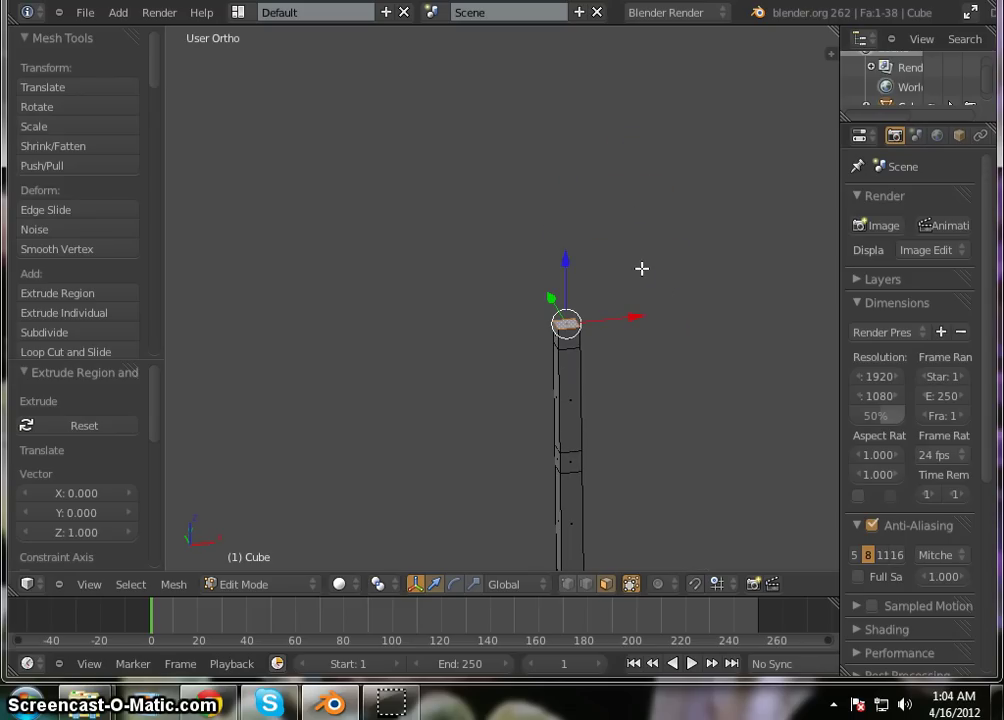
pyautogui.write('e5')
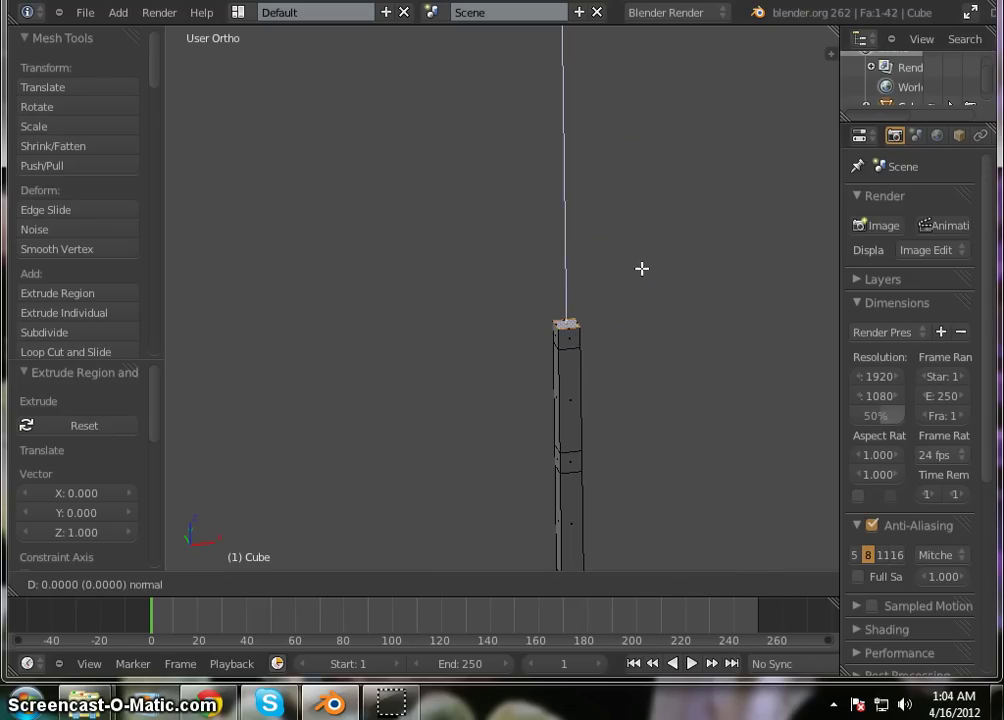
pyautogui.press('Return')
pyautogui.write('e')
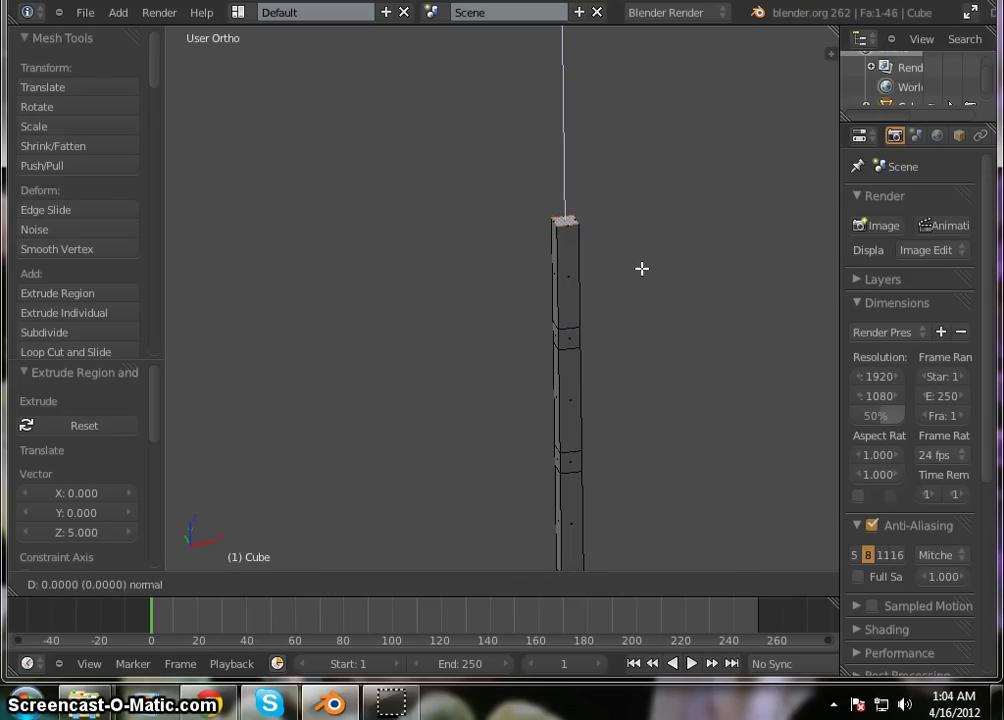
pyautogui.write('1')
pyautogui.press('Return')
# - Extrude a sixth pair of segments from the column's top face, 5 units and 1 unit high
pyautogui.write('e')
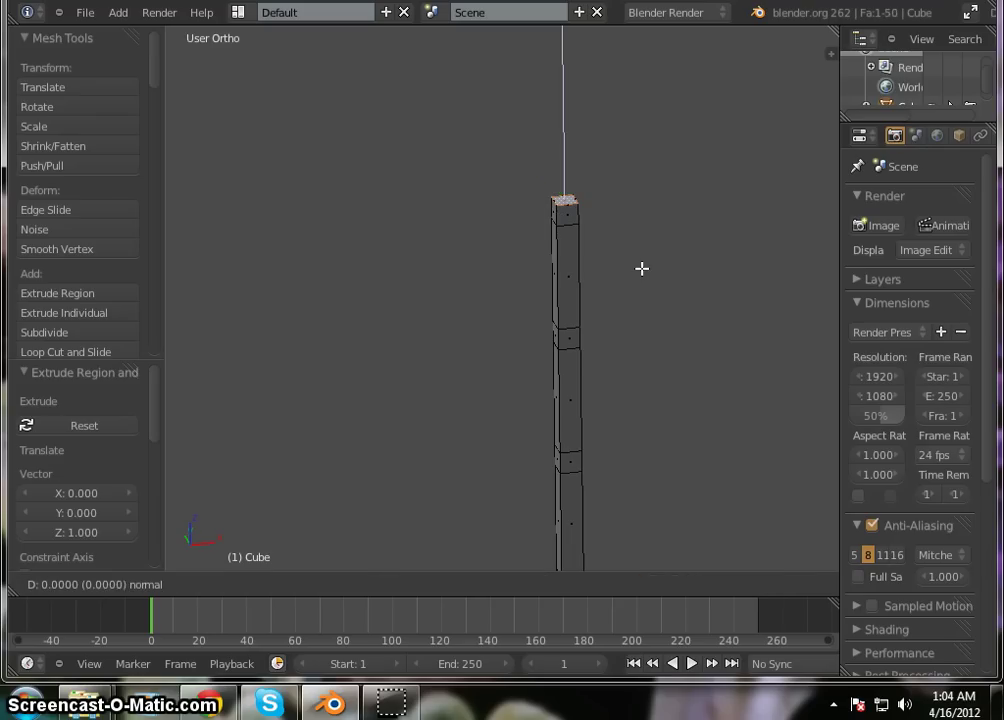
pyautogui.write('5')
pyautogui.press('Return')
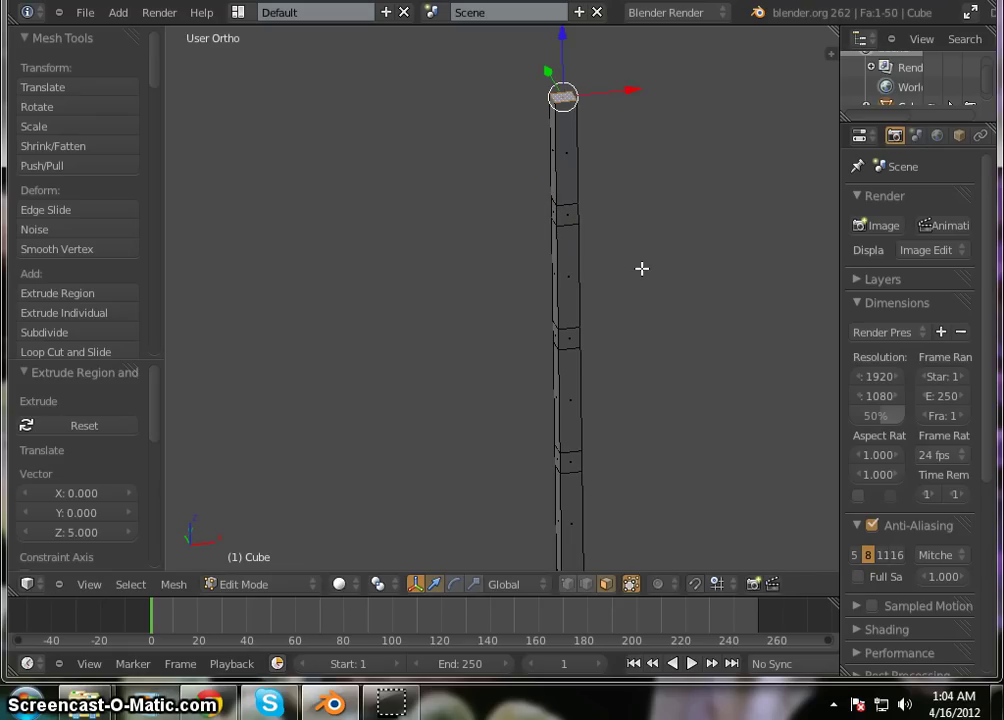
pyautogui.write('e1')
pyautogui.press('Return')
pyautogui.keyDown('ctrl'); pyautogui.moveTo(605, 90); pyautogui.dragTo(631, 209, button='middle'); pyautogui.keyUp('ctrl')
pyautogui.scroll(1, 631, 209)
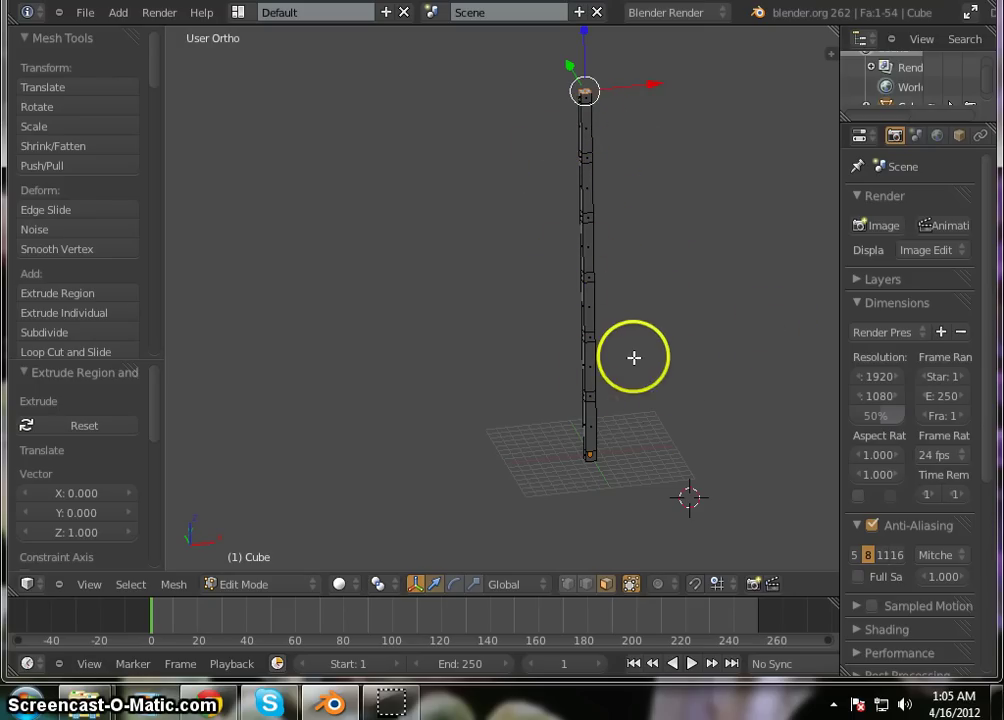
# - Deselect all faces of the segmented column
pyautogui.press('a')
pyautogui.moveTo(643, 379); pyautogui.dragTo(643, 406, button='middle')
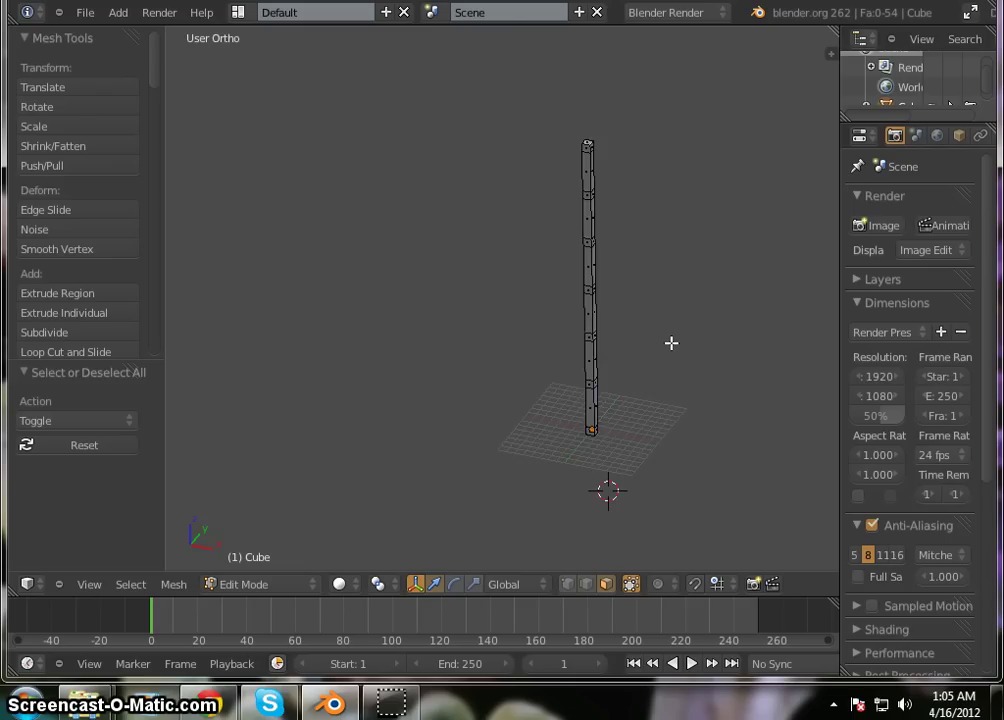
pyautogui.press('KP_1')
pyautogui.moveTo(582, 300); pyautogui.dragTo(670, 393, button='middle')
pyautogui.scroll(3, 542, 318)
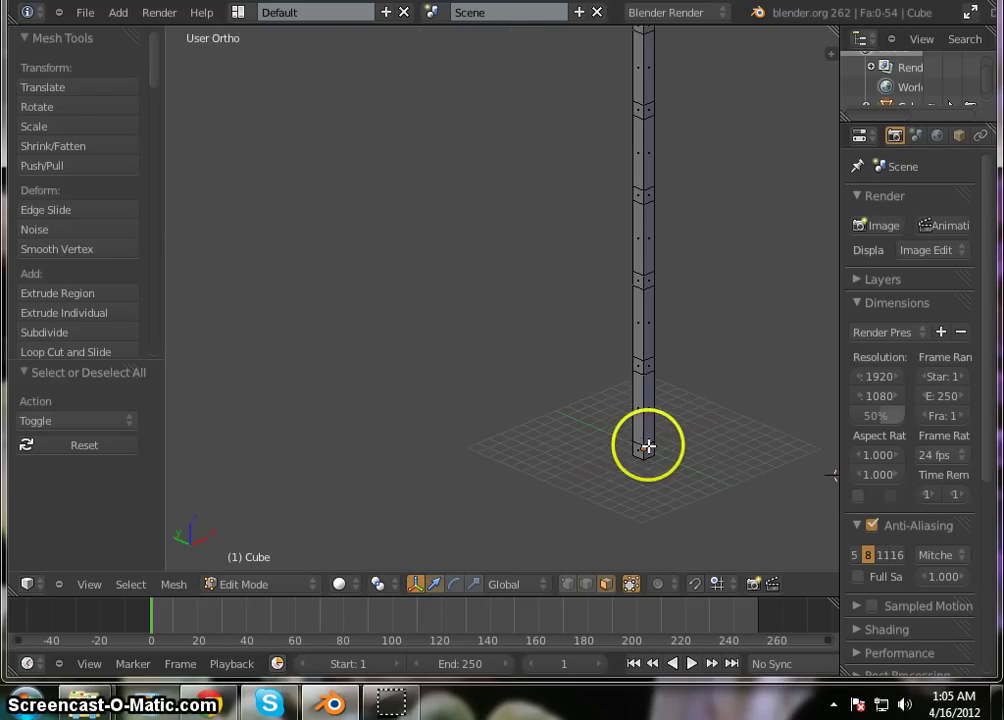
# - Select every face along one vertical side of the segmented column, from its base to its top
pyautogui.rightClick(633, 450)
pyautogui.rightClick(639, 452)
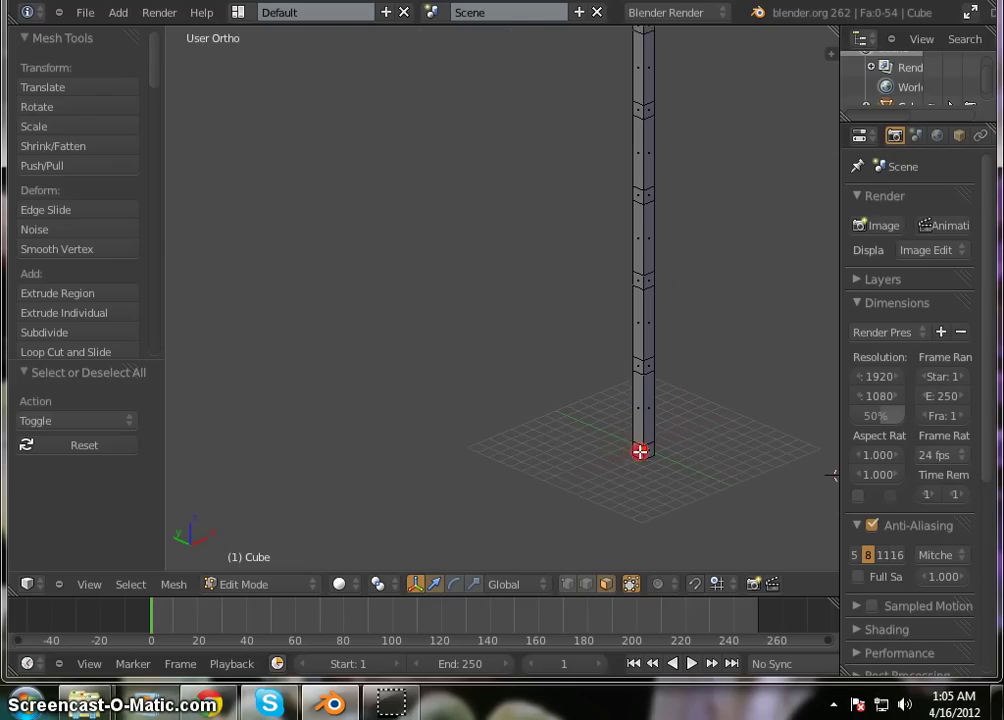
pyautogui.keyDown('shift'); pyautogui.rightClick(640, 403); pyautogui.keyUp('shift')
pyautogui.keyDown('shift'); pyautogui.rightClick(639, 360); pyautogui.keyUp('shift')
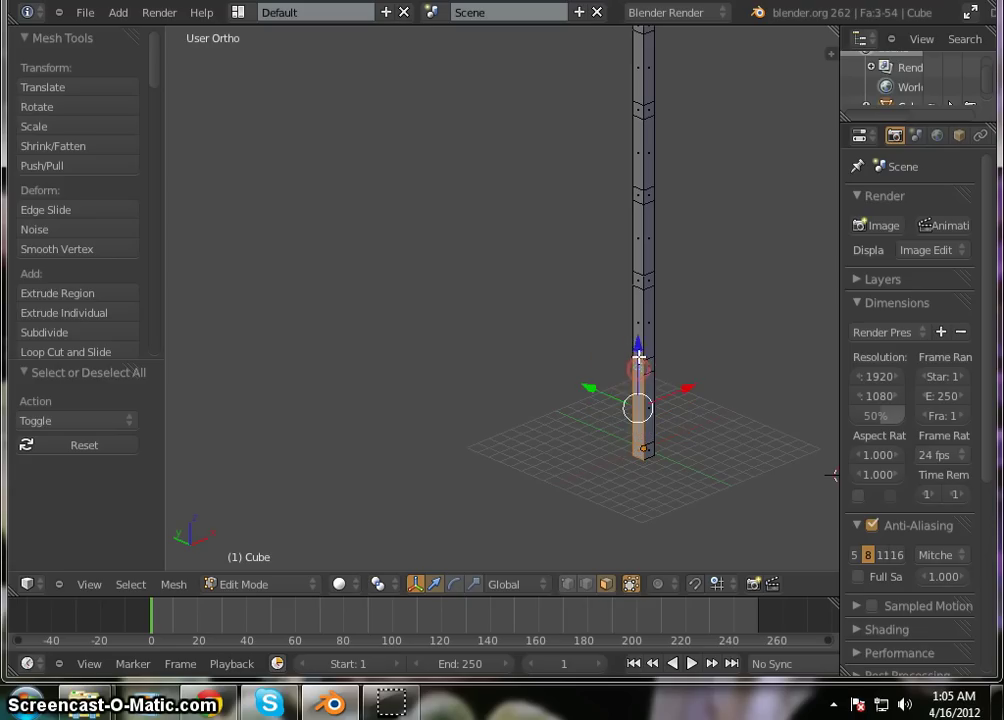
pyautogui.keyDown('shift'); pyautogui.rightClick(638, 234); pyautogui.keyUp('shift')
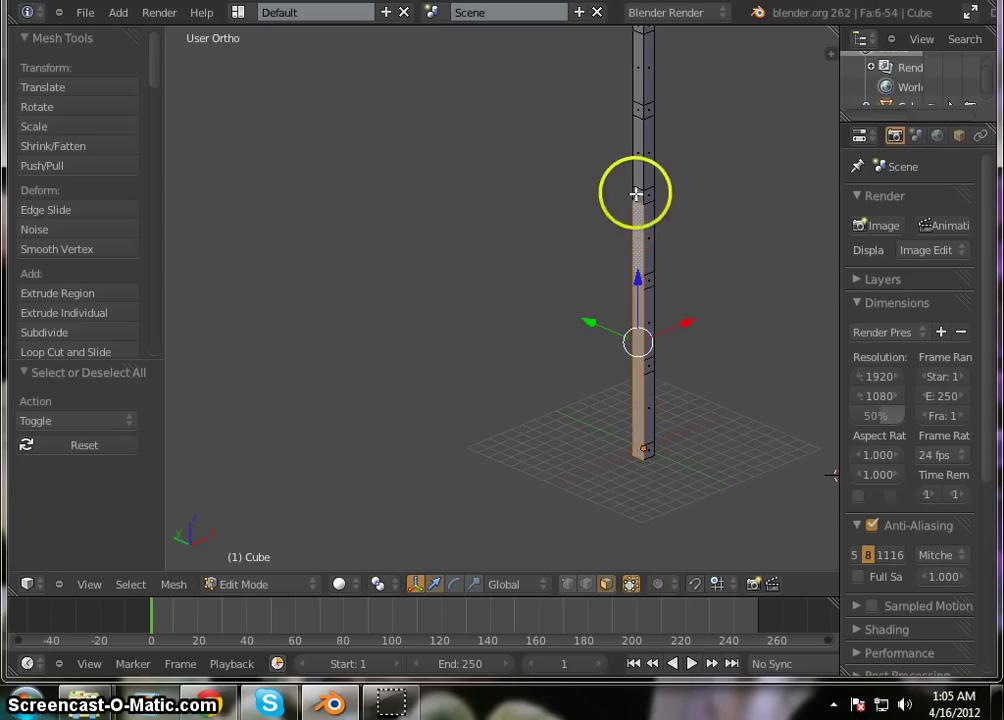
pyautogui.keyDown('shift'); pyautogui.rightClick(636, 193); pyautogui.keyUp('shift')
pyautogui.keyDown('shift'); pyautogui.rightClick(641, 115); pyautogui.keyUp('shift')
pyautogui.keyDown('shift'); pyautogui.rightClick(638, 87); pyautogui.keyUp('shift')
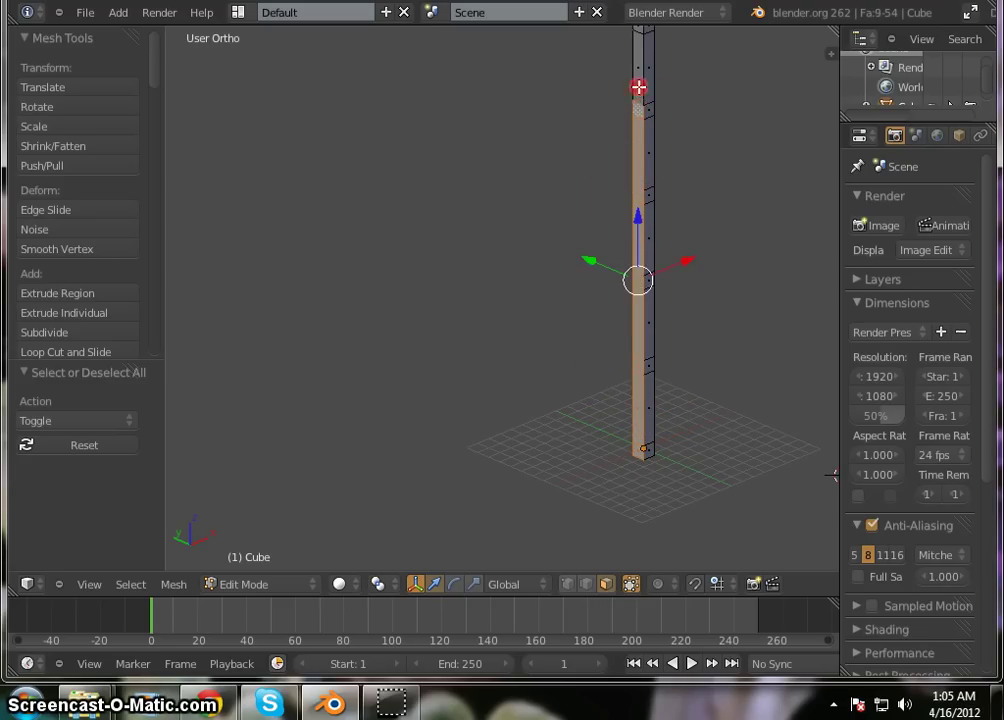
pyautogui.keyDown('shift'); pyautogui.scroll(10, 659, 159); pyautogui.keyUp('shift')
pyautogui.keyDown('shift'); pyautogui.rightClick(641, 182); pyautogui.keyUp('shift')
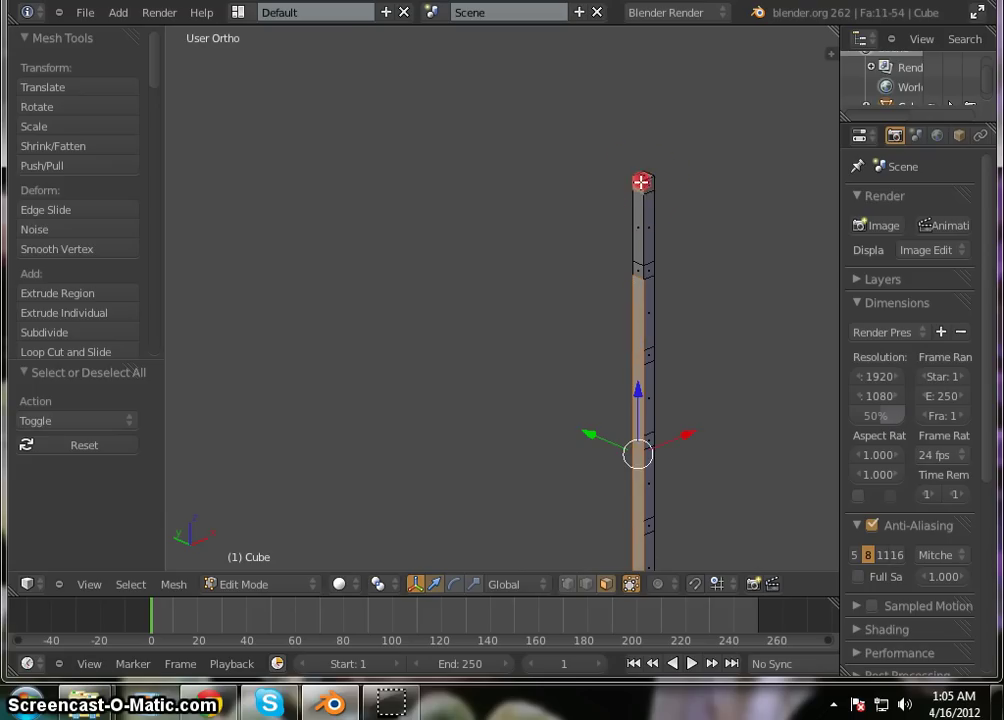
pyautogui.keyDown('shift'); pyautogui.rightClick(638, 200); pyautogui.keyUp('shift')
pyautogui.keyDown('shift'); pyautogui.rightClick(638, 267); pyautogui.keyUp('shift')
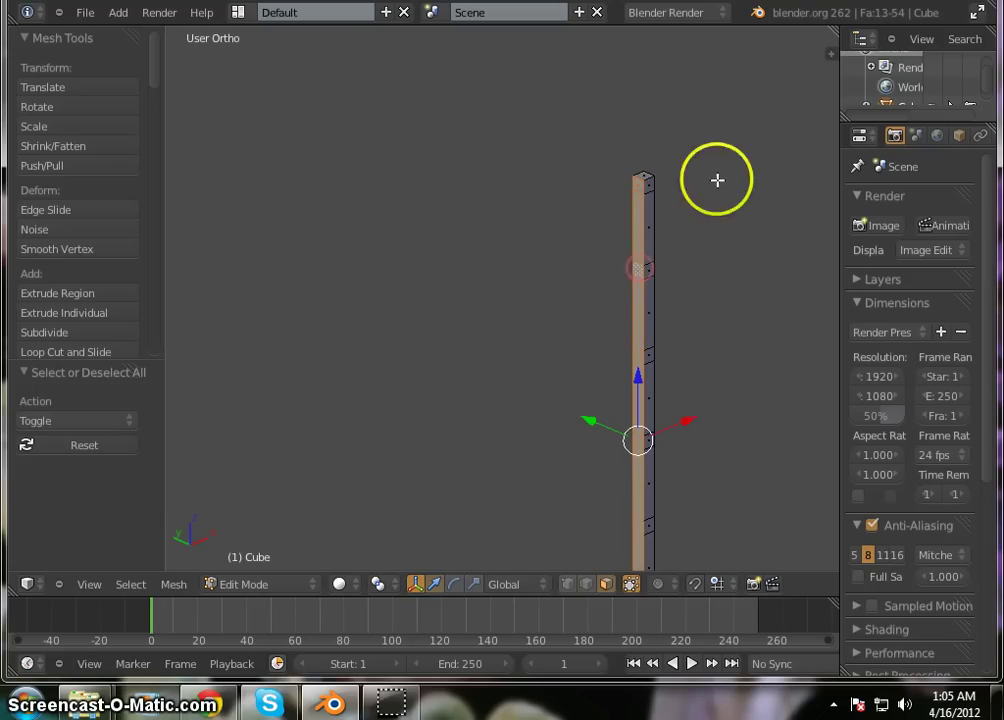
# - Extrude the selected side faces of the column outward by 5 units and again by 1 unit
pyautogui.scroll(-4, 717, 179)
pyautogui.moveTo(730, 458); pyautogui.dragTo(657, 427, button='middle')
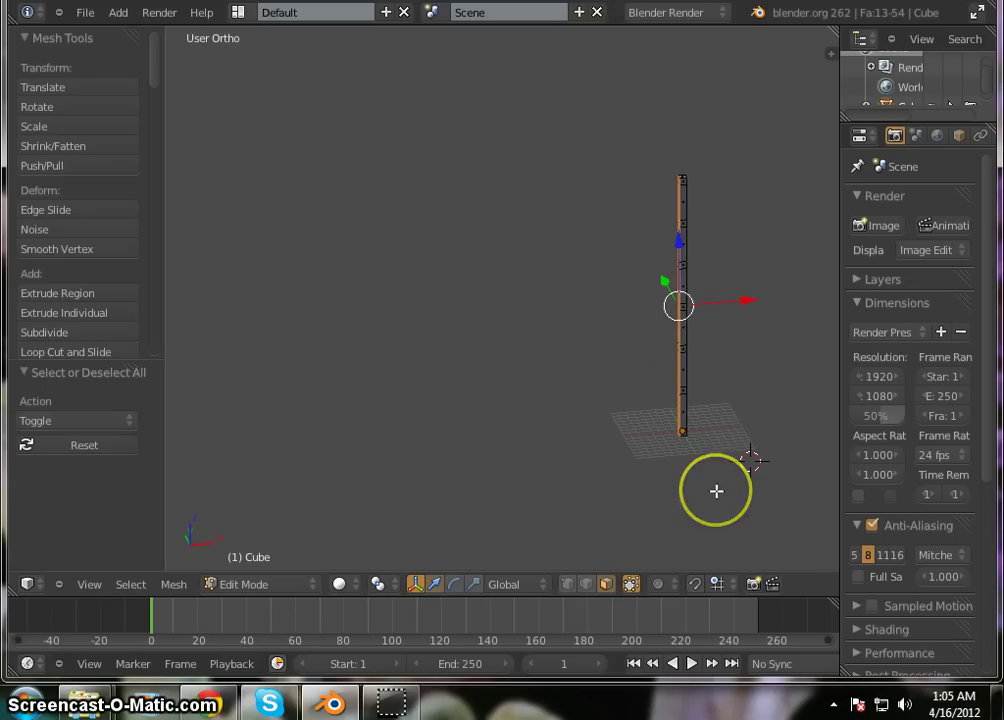
pyautogui.write('e')
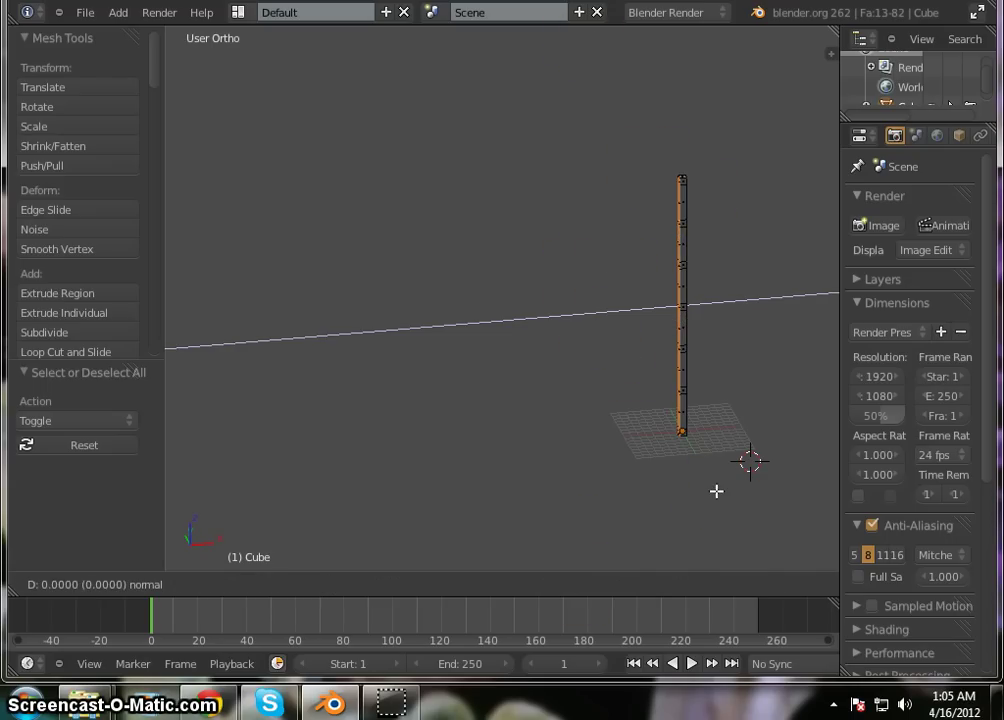
pyautogui.write('5')
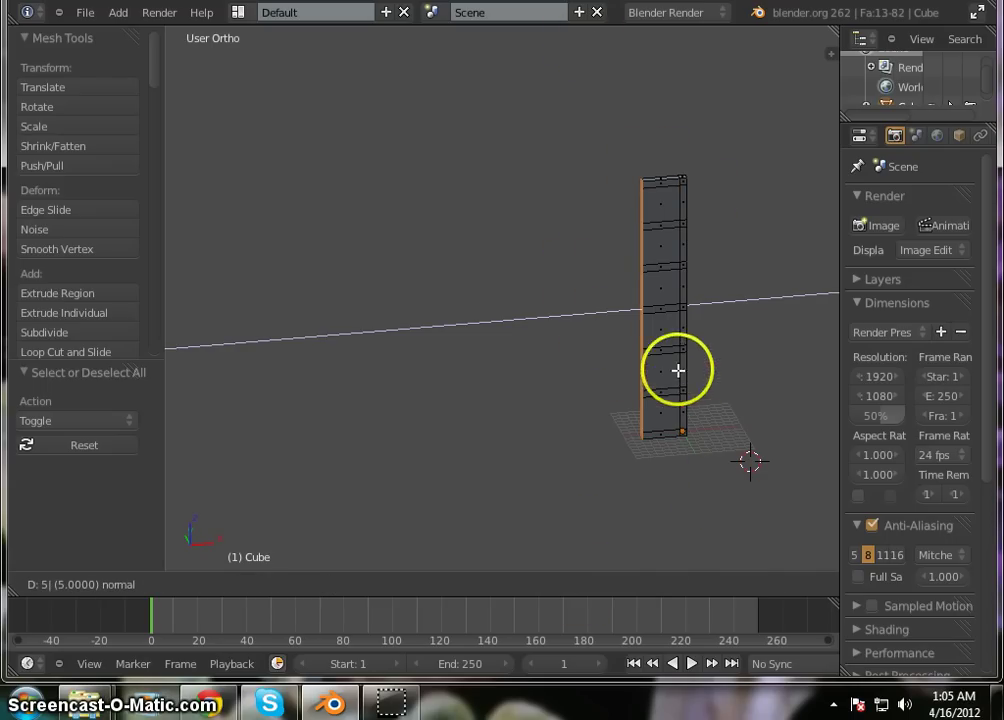
pyautogui.click(656, 466)
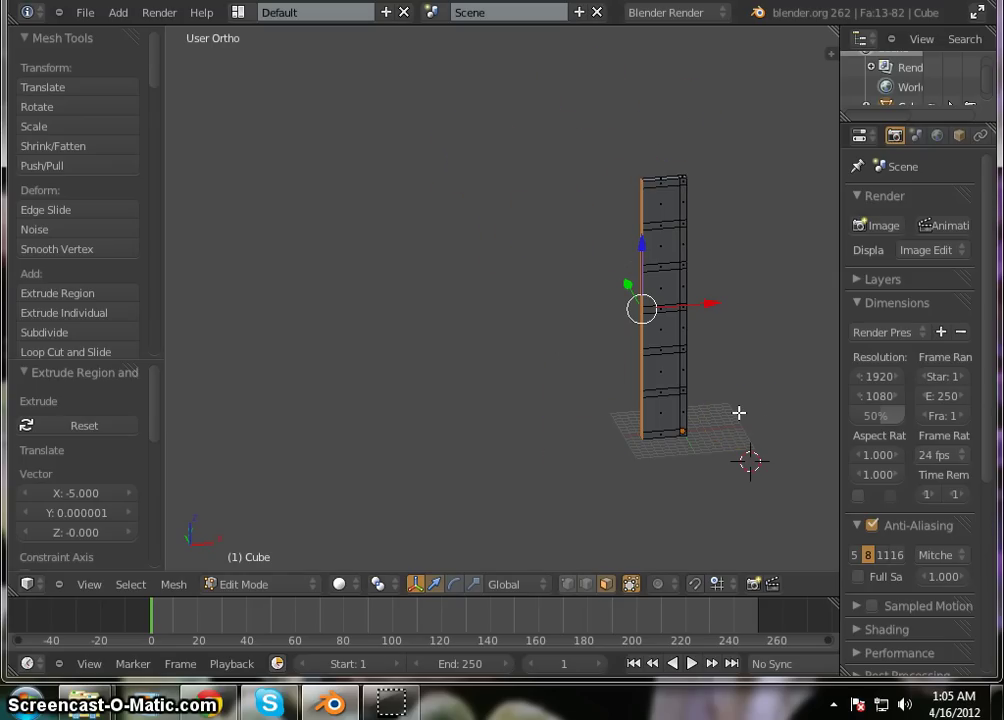
pyautogui.write('e1')
pyautogui.press('Return')
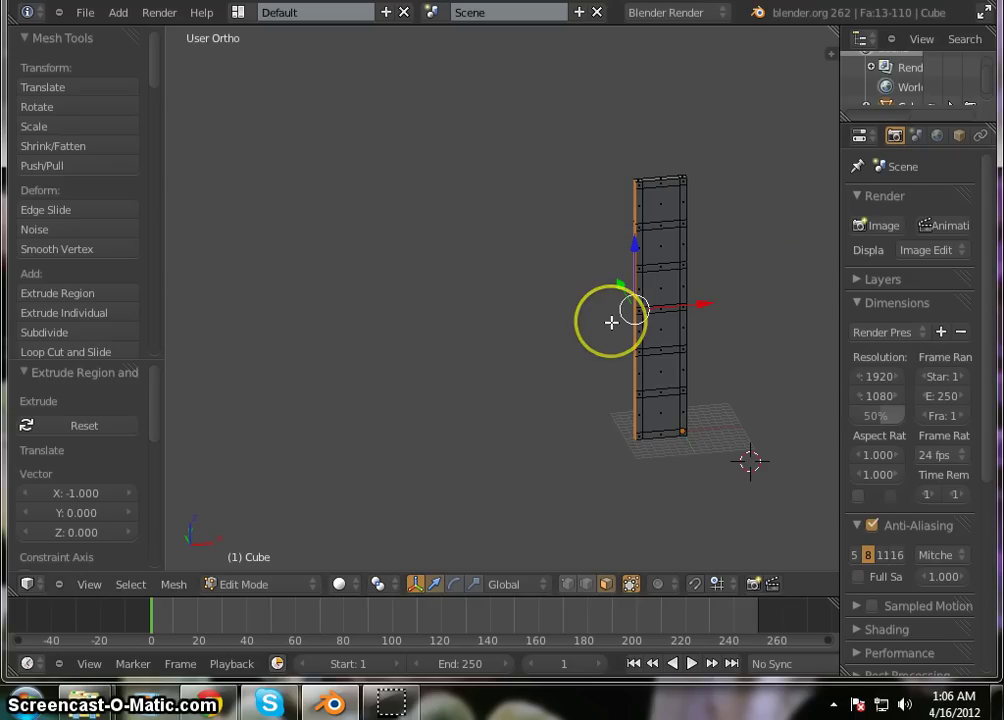
# - Extrude the same side faces further outward by 25 units and again by 1 unit
pyautogui.write('e')
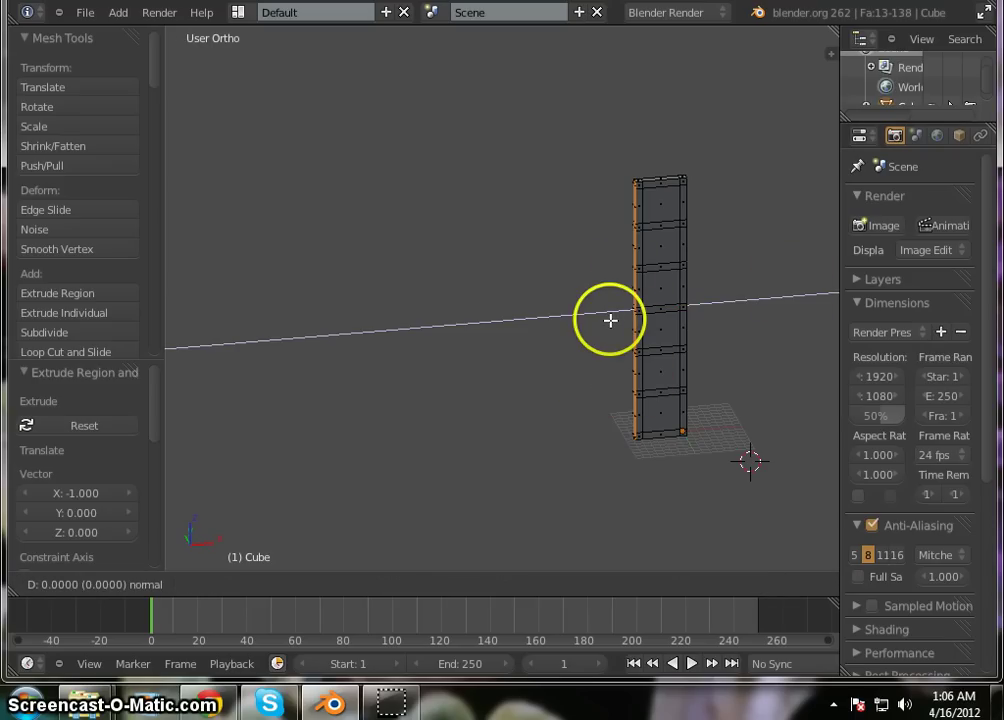
pyautogui.write('25')
pyautogui.press('Return')
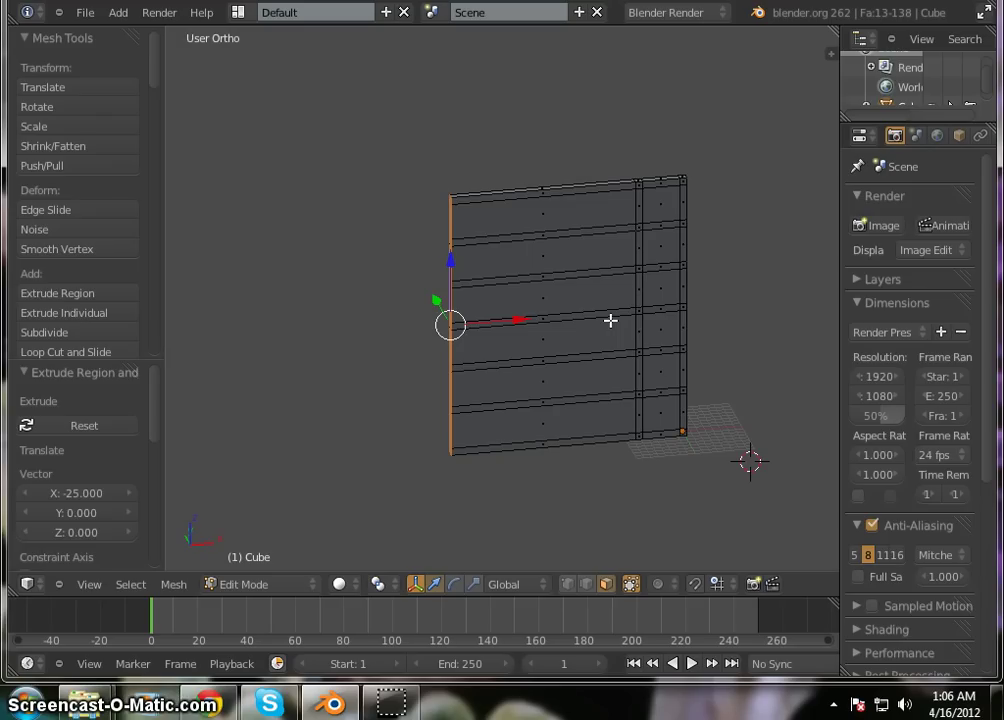
pyautogui.write('e1')
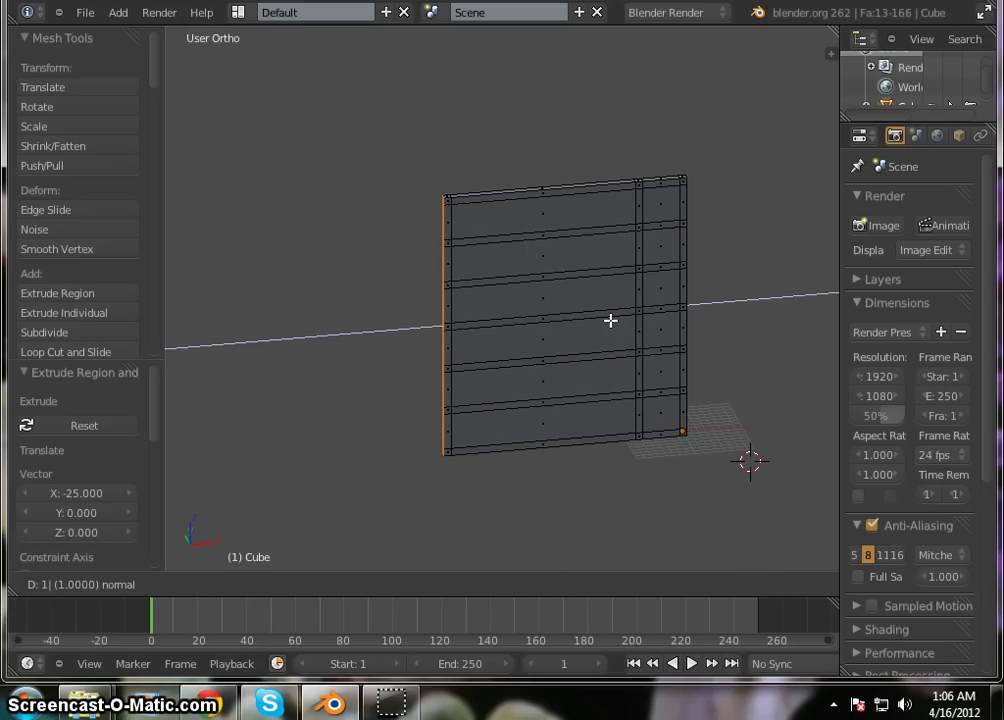
pyautogui.press('Return')
# - Extend the far end of the wall with another 5-unit extrusion followed by a 1-unit extrusion
pyautogui.write('e')
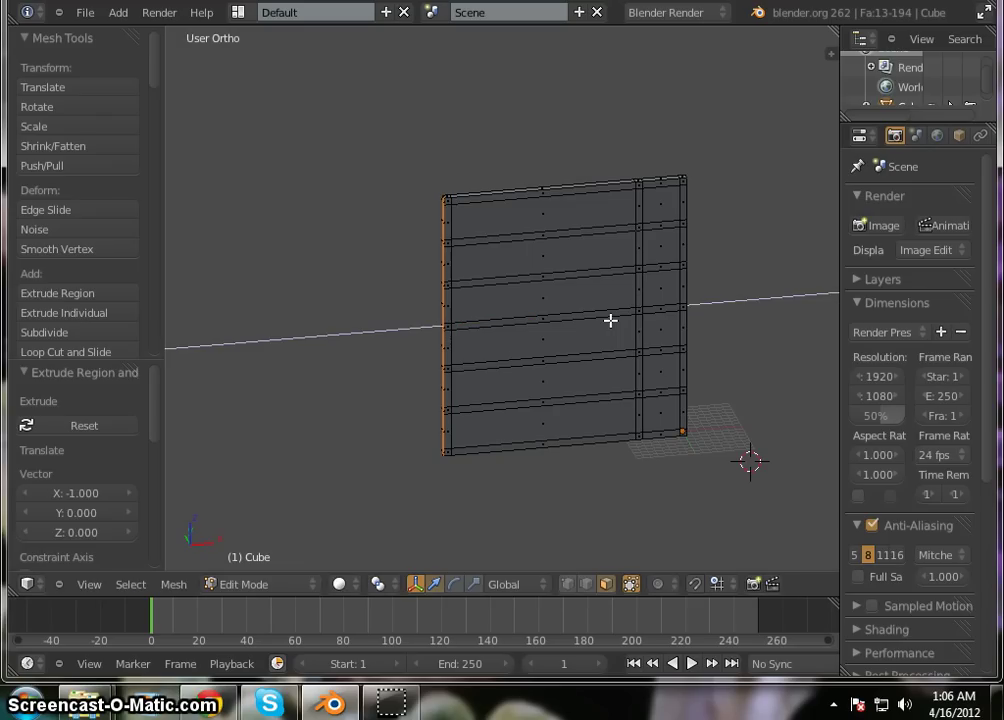
pyautogui.write('5')
pyautogui.press('Return')
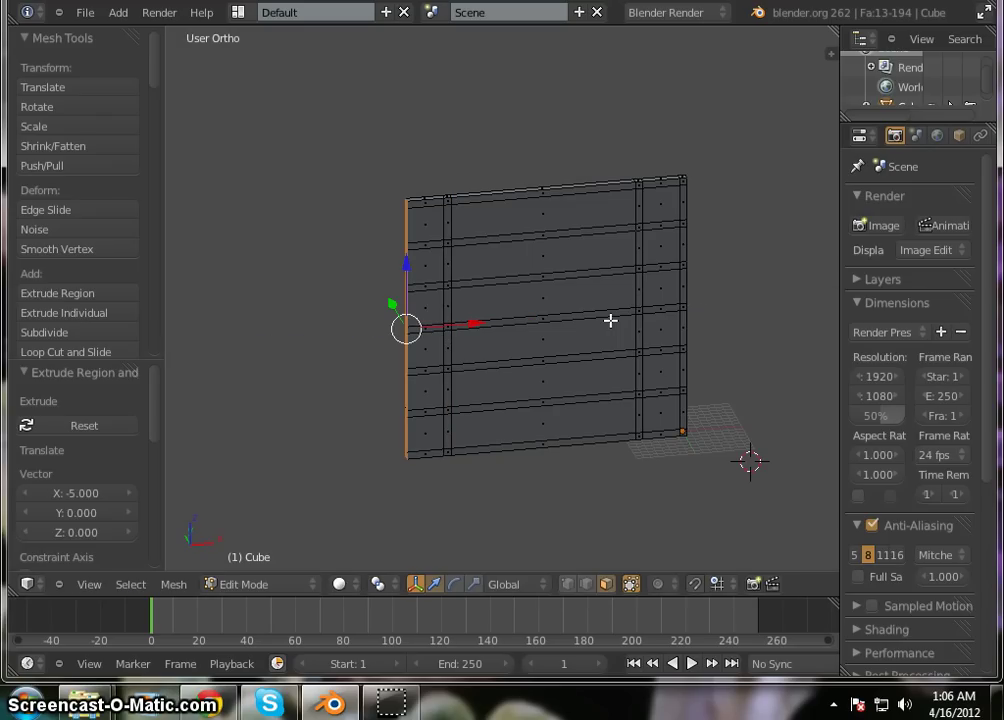
pyautogui.write('e1')
pyautogui.press('Return')
# - Examine the extruded wall's grid of wide and narrow segments from several angles and distances
pyautogui.moveTo(605, 505)
pyautogui.mouseDown(button='middle')
pyautogui.moveTo(533, 489)
pyautogui.moveTo(589, 491)
pyautogui.moveTo(601, 520)
pyautogui.mouseUp(button='middle')
pyautogui.scroll(4, 642, 265)
pyautogui.scroll(-5, 700, 255)
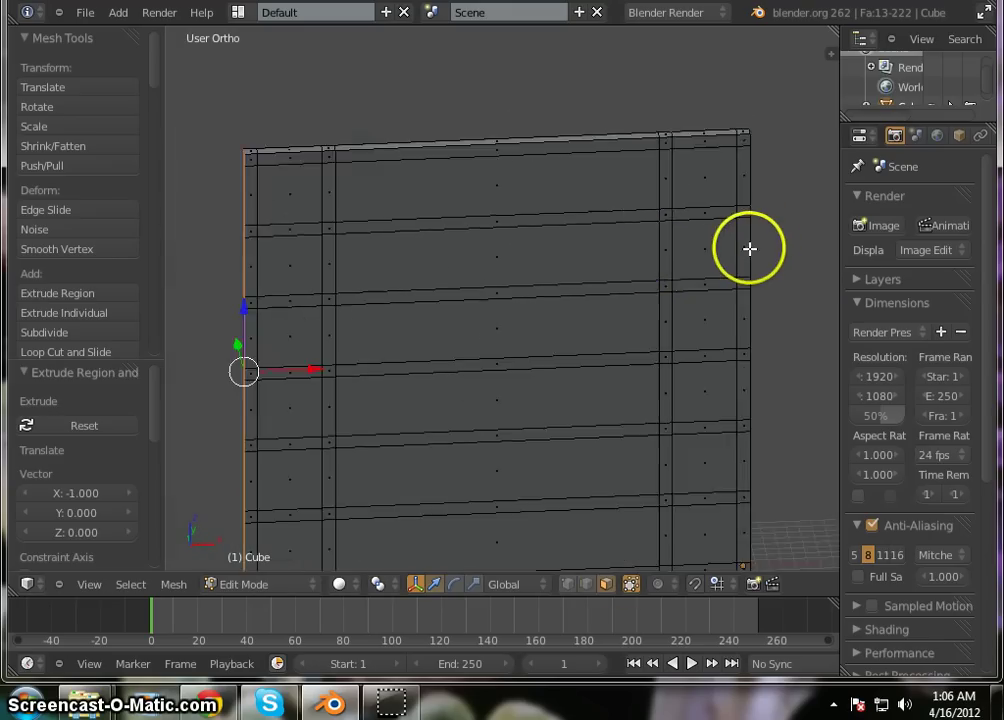
pyautogui.moveTo(749, 249); pyautogui.dragTo(666, 462, button='middle')
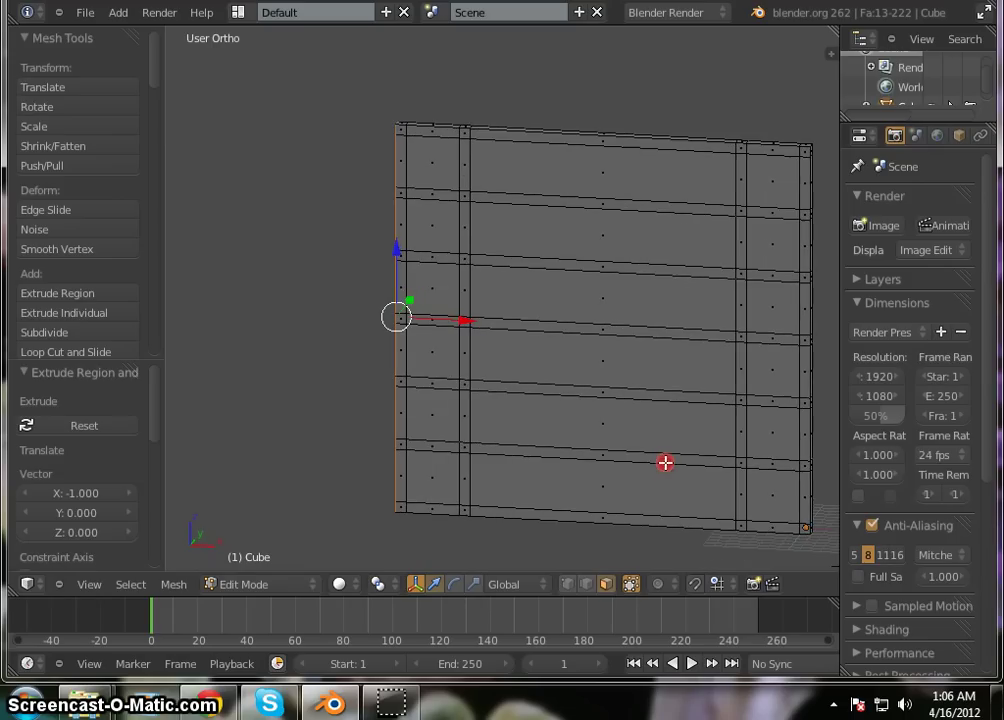
pyautogui.scroll(-2, 497, 293)
pyautogui.scroll(2, 584, 452)
pyautogui.scroll(-2, 570, 440)
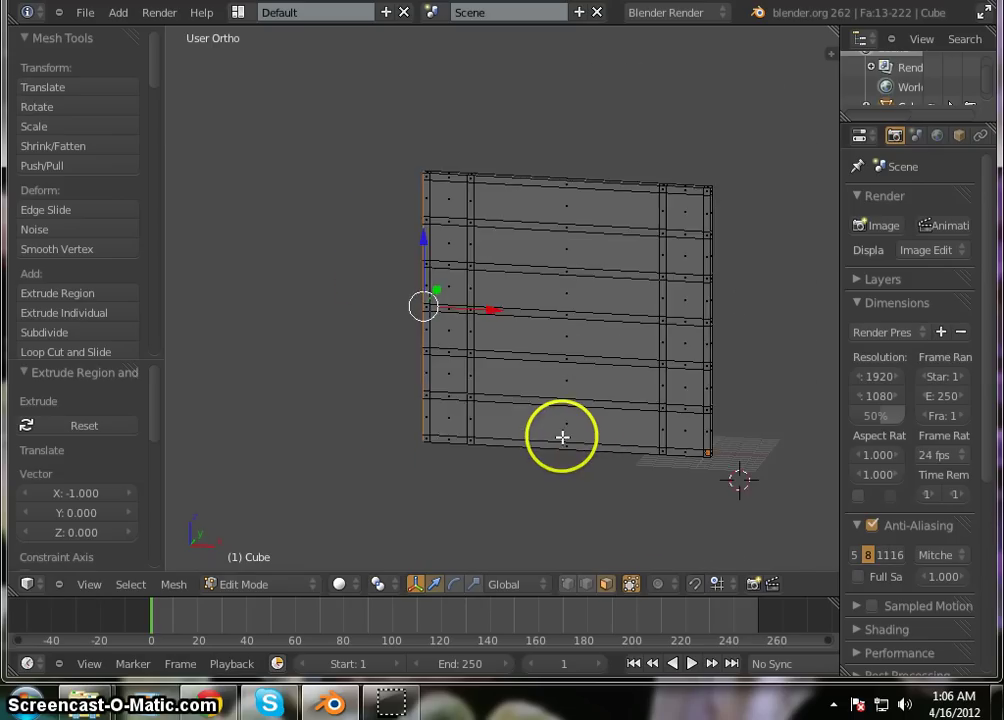
pyautogui.moveTo(562, 433); pyautogui.dragTo(553, 242, button='middle')
pyautogui.scroll(-1, 552, 268)
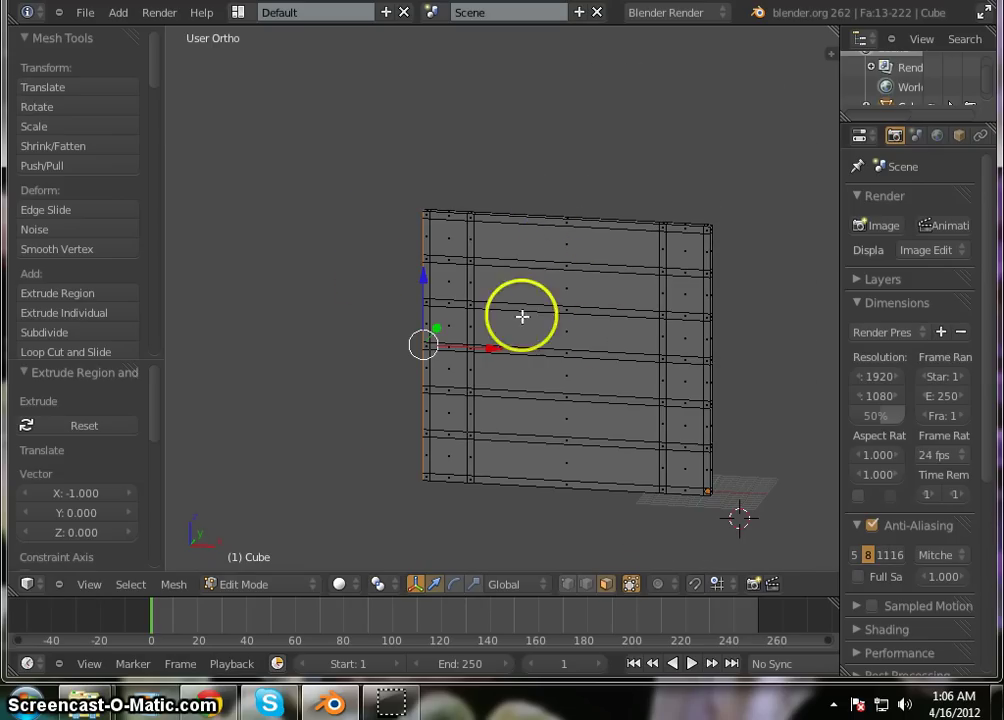
pyautogui.moveTo(433, 263); pyautogui.dragTo(467, 268, button='middle')
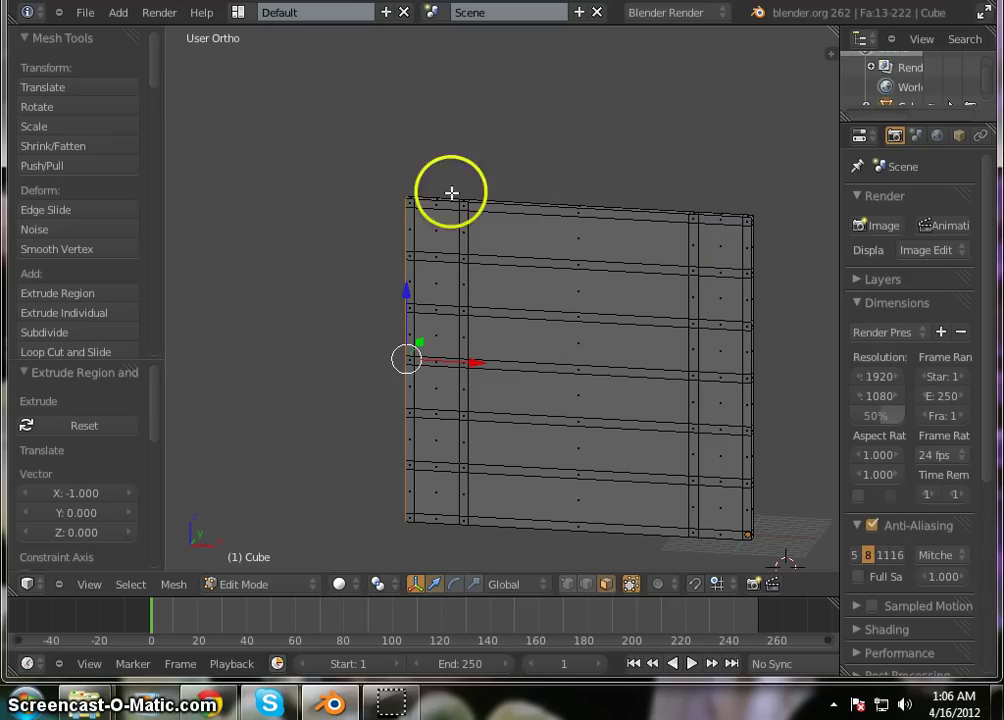
pyautogui.scroll(-1, 376, 186)
pyautogui.scroll(1, 385, 204)
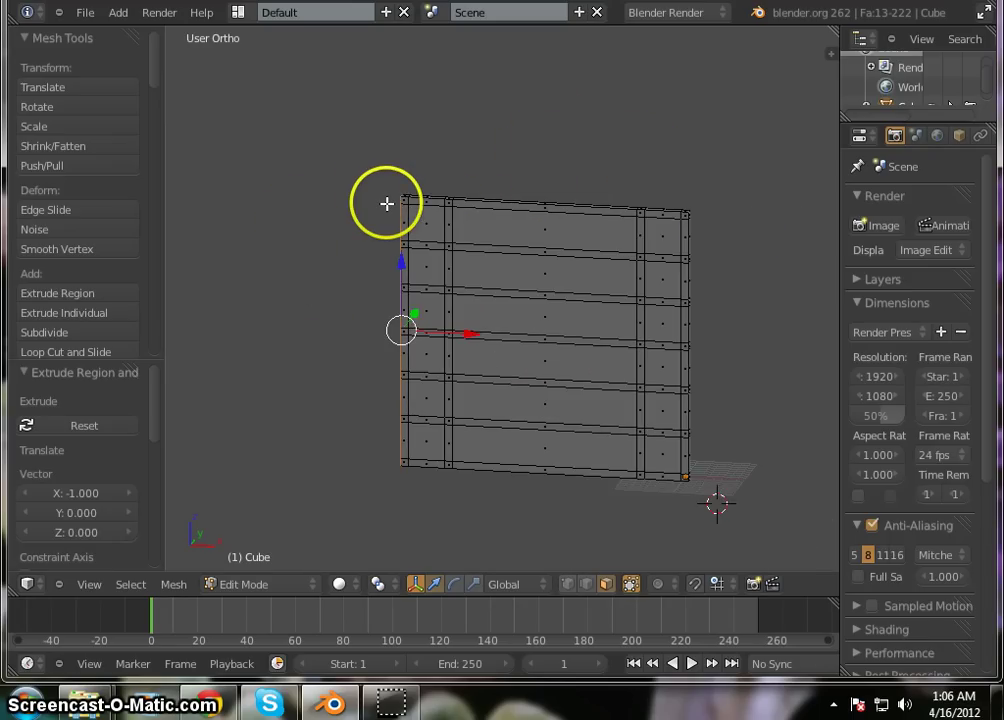
pyautogui.scroll(1, 385, 204)
pyautogui.scroll(-1, 387, 204)
# - Deselect all faces of the wall and turn its broad gridded side into view
pyautogui.press('a')
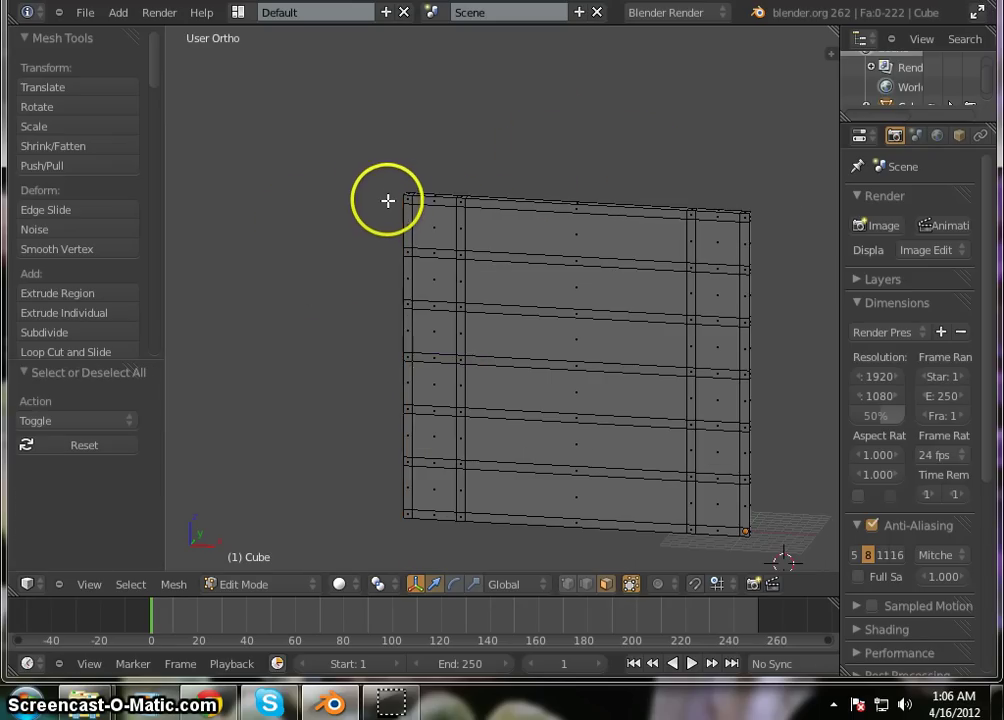
pyautogui.scroll(-1, 583, 262)
pyautogui.scroll(2, 560, 240)
pyautogui.scroll(-1, 565, 185)
pyautogui.scroll(-1, 565, 185)
pyautogui.scroll(1, 520, 213)
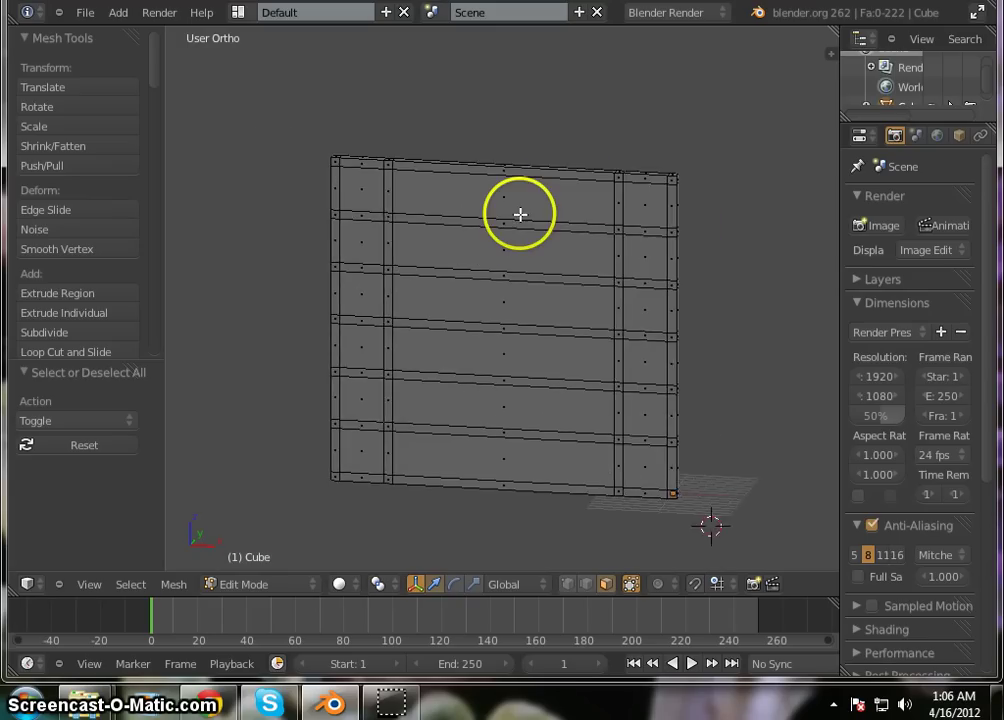
pyautogui.scroll(1, 520, 213)
pyautogui.scroll(-1, 520, 213)
pyautogui.moveTo(533, 440)
pyautogui.mouseDown(button='middle')
pyautogui.moveTo(580, 532)
pyautogui.moveTo(513, 386)
pyautogui.moveTo(589, 489)
pyautogui.moveTo(564, 475)
pyautogui.mouseUp(button='middle')
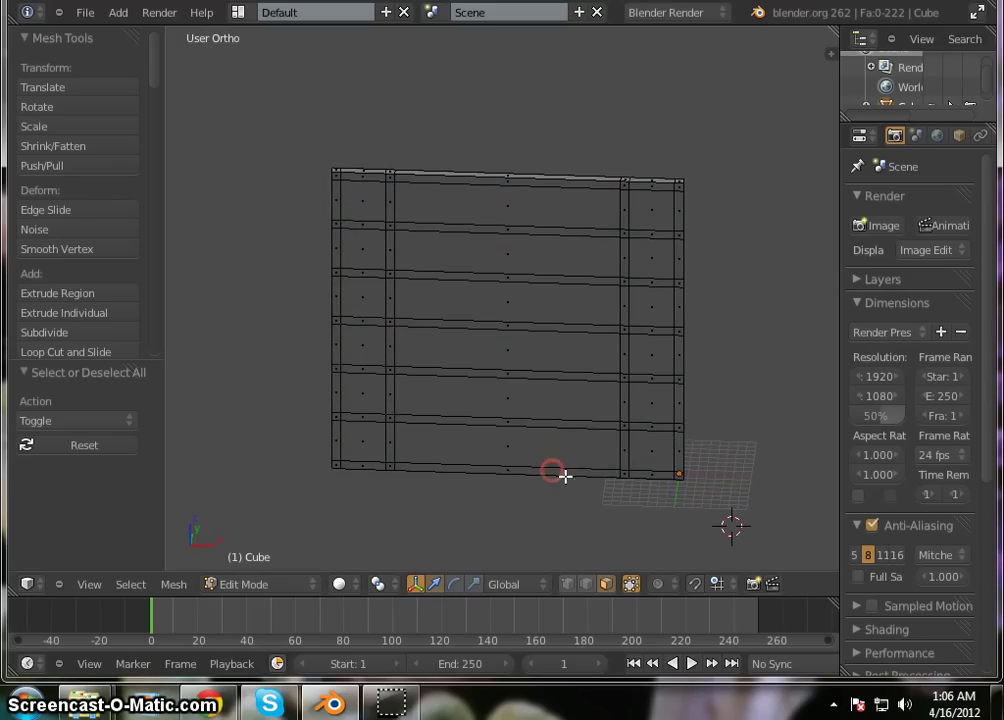
# - Select the narrow faces of both vertical strips nearest the origin, the top strip, the third horizontal strip from the base and the short base strip
pyautogui.rightClick(677, 451)
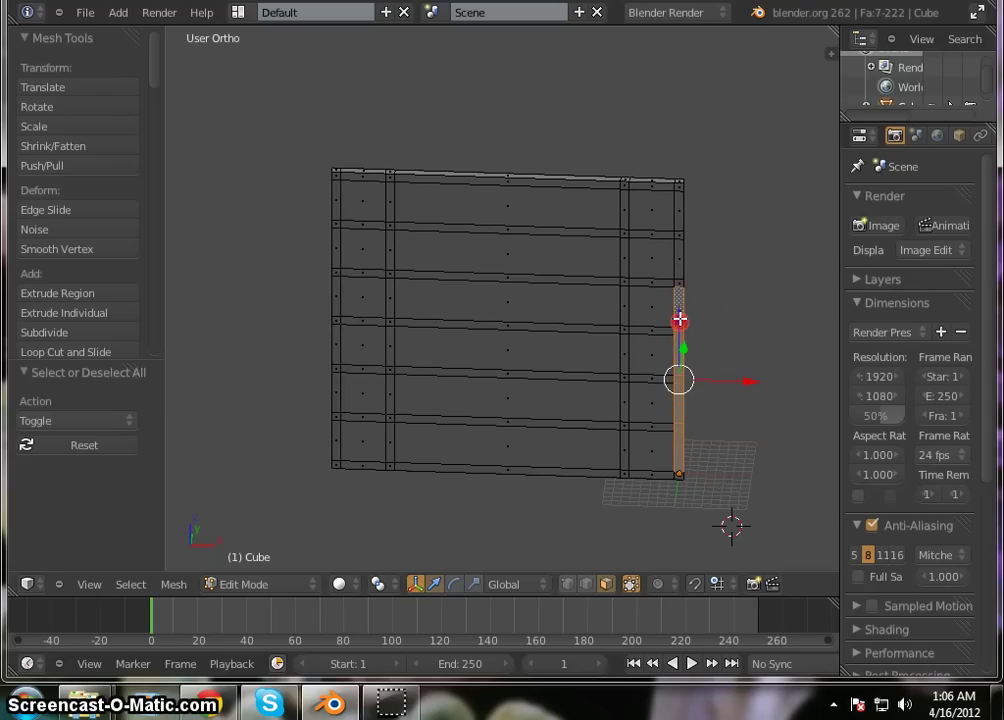
pyautogui.moveTo(679, 287)
pyautogui.mouseDown()
pyautogui.moveTo(682, 196)
pyautogui.moveTo(660, 183)
pyautogui.moveTo(600, 187)
pyautogui.moveTo(627, 264)
pyautogui.moveTo(627, 233)
pyautogui.moveTo(624, 280)
pyautogui.mouseUp()
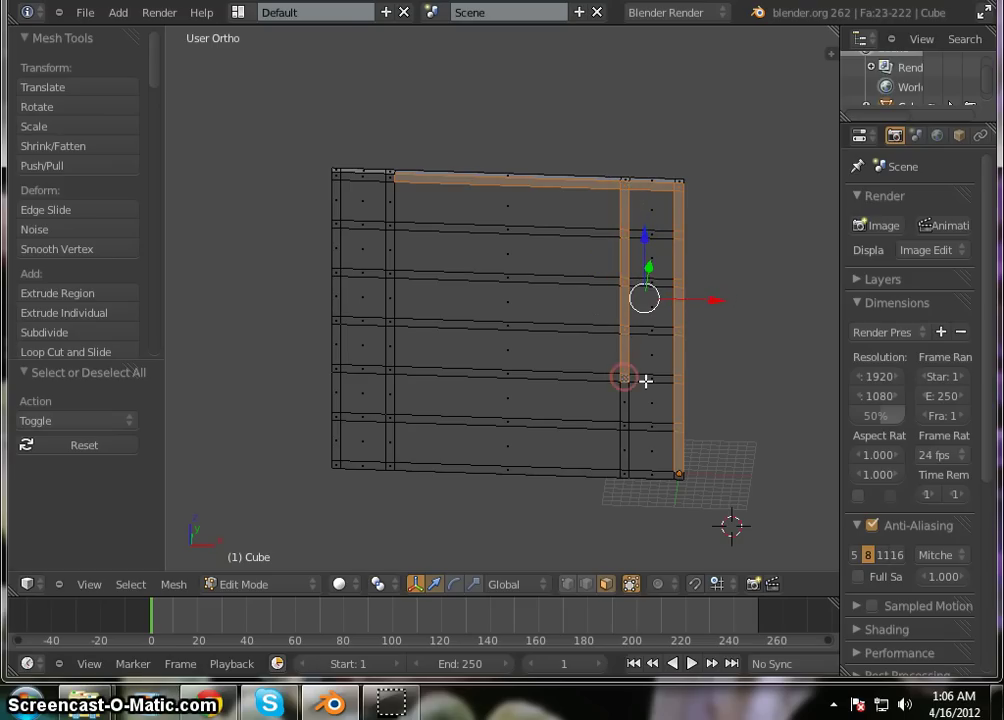
pyautogui.moveTo(594, 379)
pyautogui.mouseDown()
pyautogui.moveTo(634, 406)
pyautogui.moveTo(624, 439)
pyautogui.moveTo(650, 471)
pyautogui.moveTo(684, 476)
pyautogui.mouseUp()
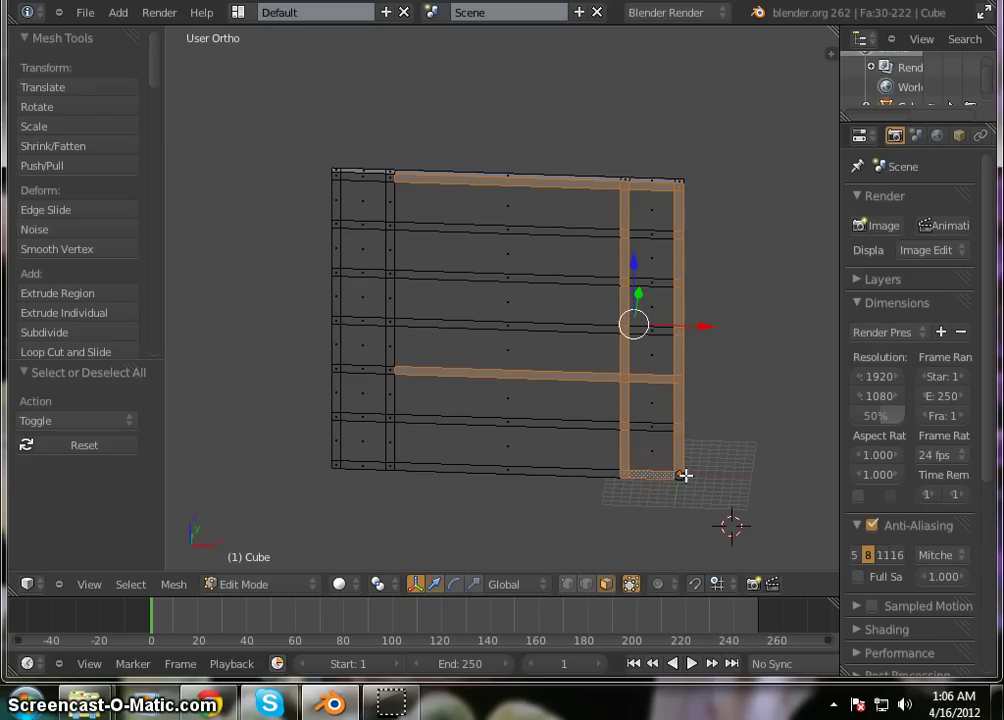
# - Add the long base strip, the far inner vertical strip, the short far top strip and the upper far outer strip to the selection
pyautogui.moveTo(598, 475)
pyautogui.mouseDown()
pyautogui.moveTo(439, 476)
pyautogui.moveTo(391, 463)
pyautogui.mouseUp()
pyautogui.moveTo(390, 412)
pyautogui.mouseDown()
pyautogui.moveTo(390, 181)
pyautogui.moveTo(349, 173)
pyautogui.moveTo(338, 192)
pyautogui.moveTo(357, 201)
pyautogui.mouseUp()
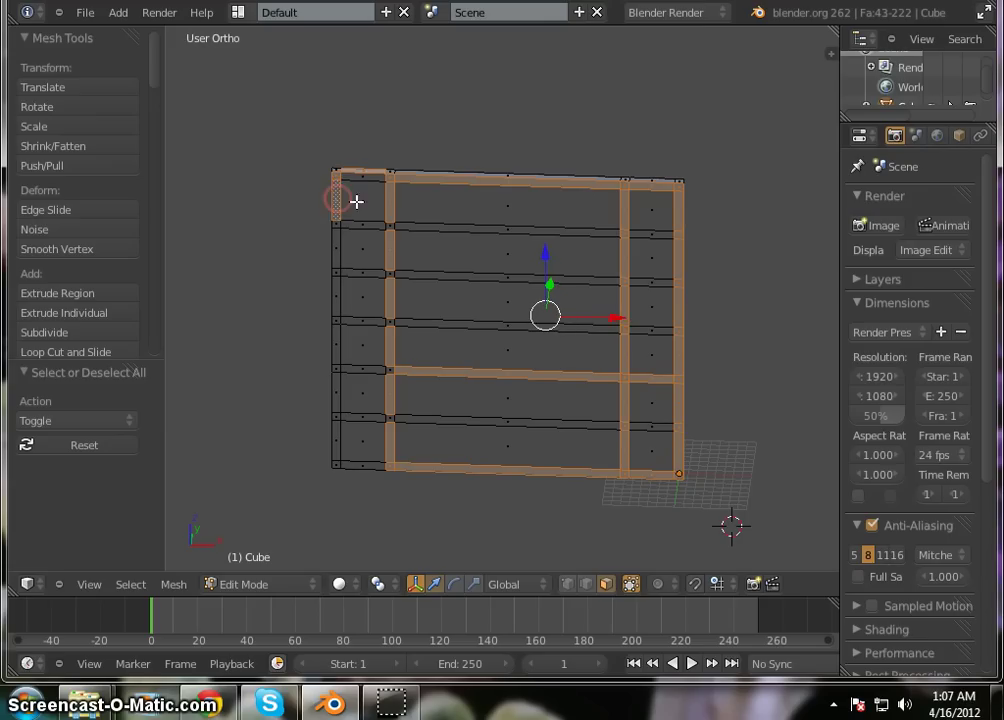
pyautogui.keyDown('shift'); pyautogui.rightClick(364, 171); pyautogui.keyUp('shift')
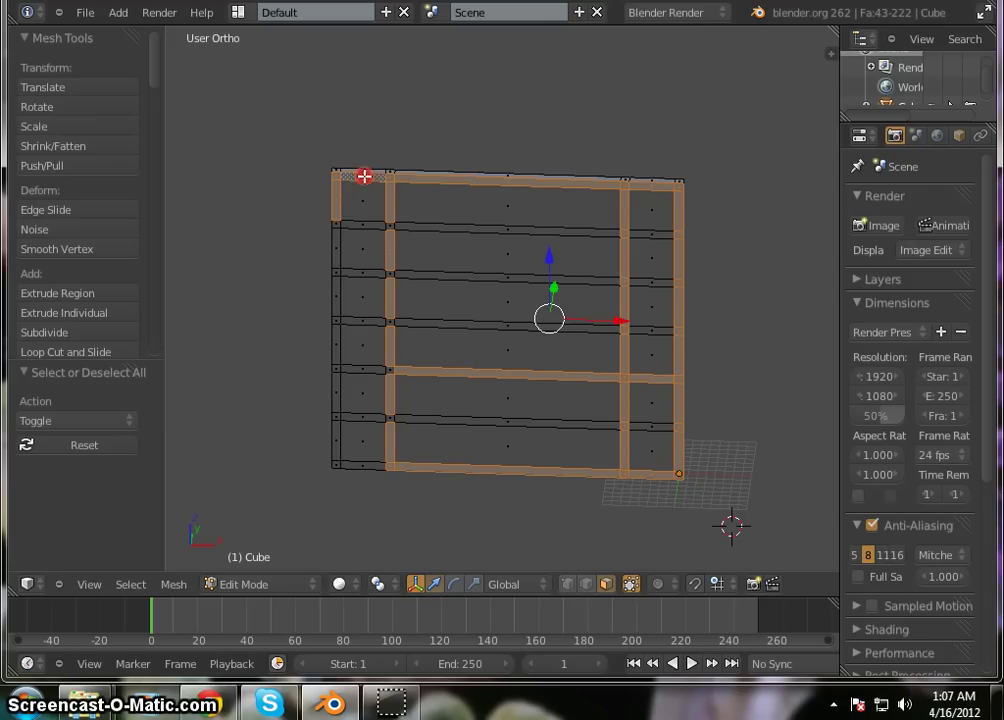
pyautogui.keyDown('shift'); pyautogui.rightClick(363, 224); pyautogui.keyUp('shift')
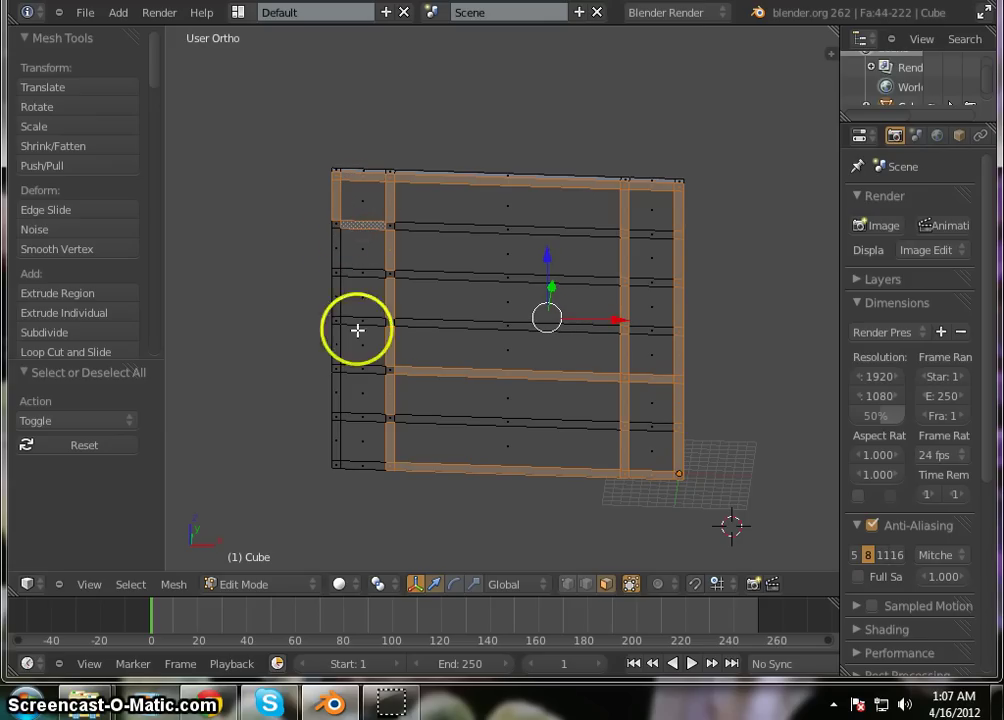
pyautogui.keyDown('shift'); pyautogui.rightClick(370, 222); pyautogui.keyUp('shift')
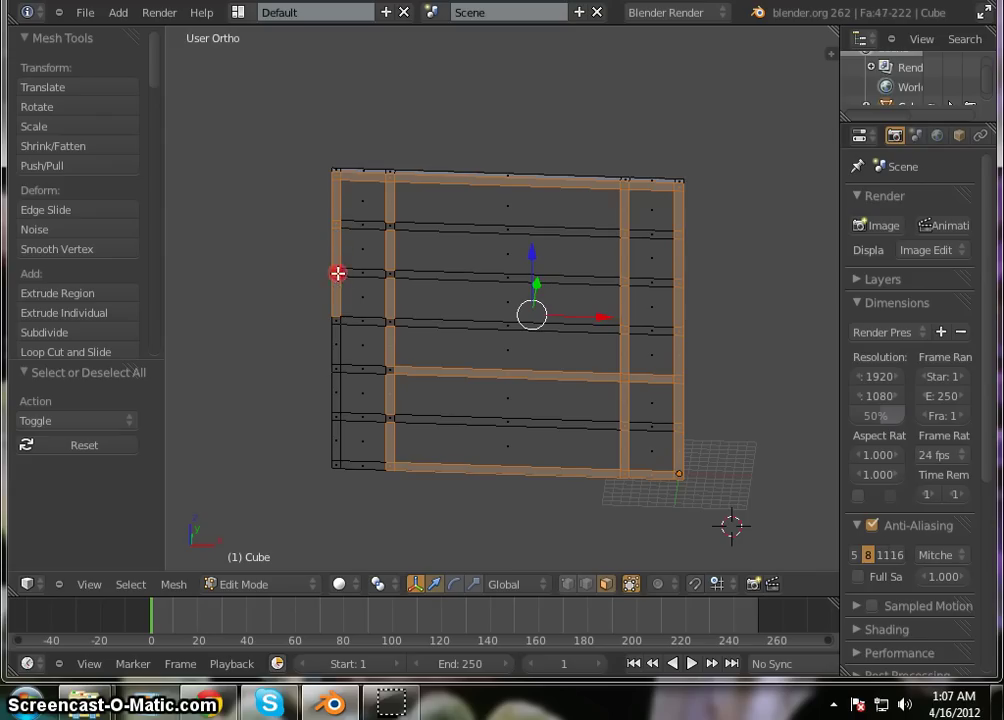
# - Add the junction faces of the far inner vertical strip, the lower far outer strip and the short far base segment to the selection
pyautogui.keyDown('shift'); pyautogui.rightClick(390, 273); pyautogui.keyUp('shift')
pyautogui.keyDown('shift'); pyautogui.rightClick(391, 221); pyautogui.keyUp('shift')
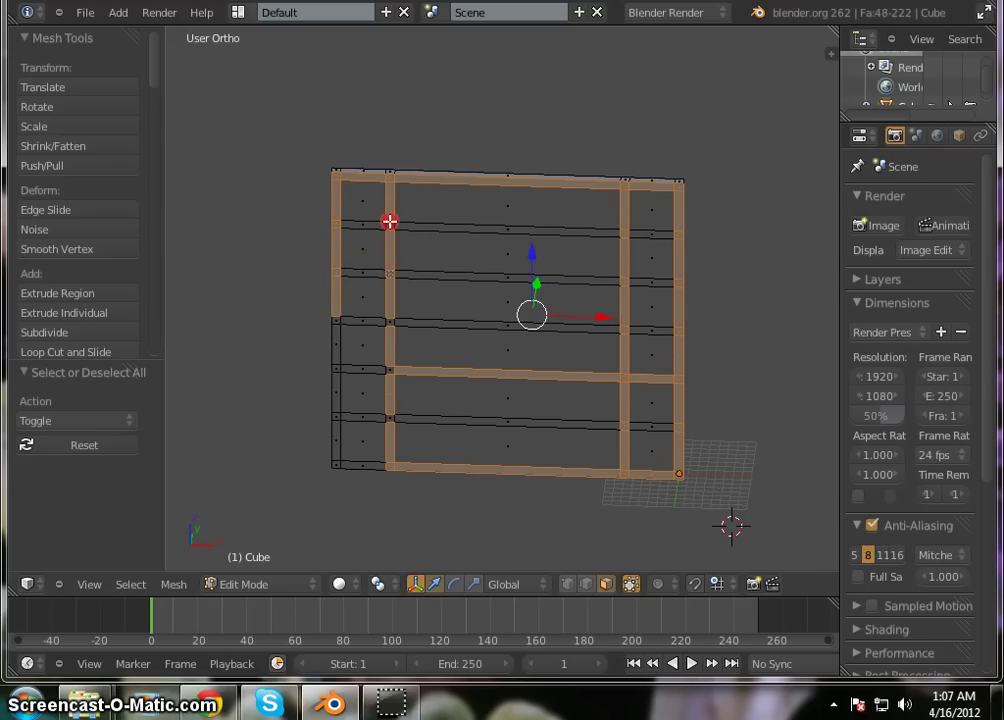
pyautogui.keyDown('shift'); pyautogui.rightClick(391, 226); pyautogui.keyUp('shift')
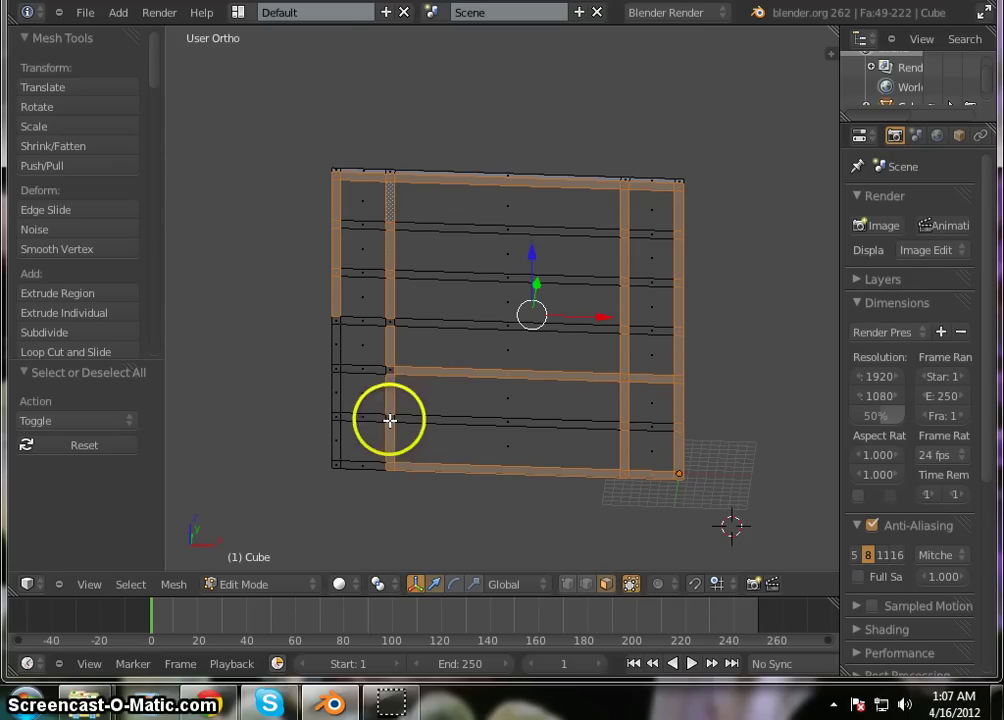
pyautogui.keyDown('shift'); pyautogui.rightClick(387, 368); pyautogui.keyUp('shift')
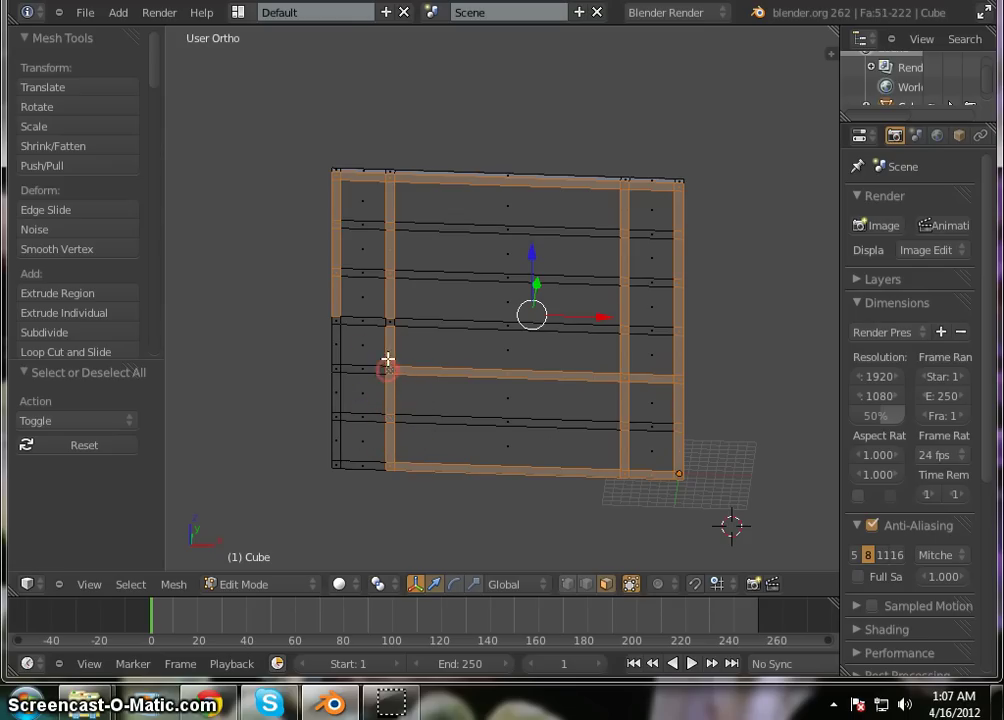
pyautogui.keyDown('shift'); pyautogui.rightClick(336, 317); pyautogui.keyUp('shift')
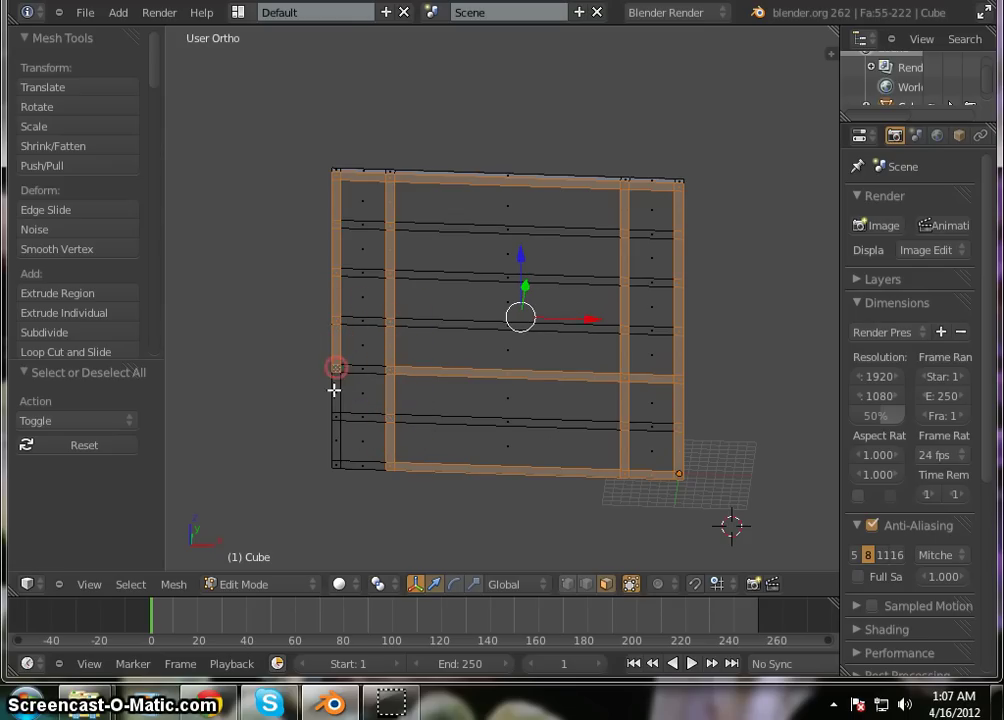
pyautogui.keyDown('shift'); pyautogui.rightClick(337, 462); pyautogui.keyUp('shift')
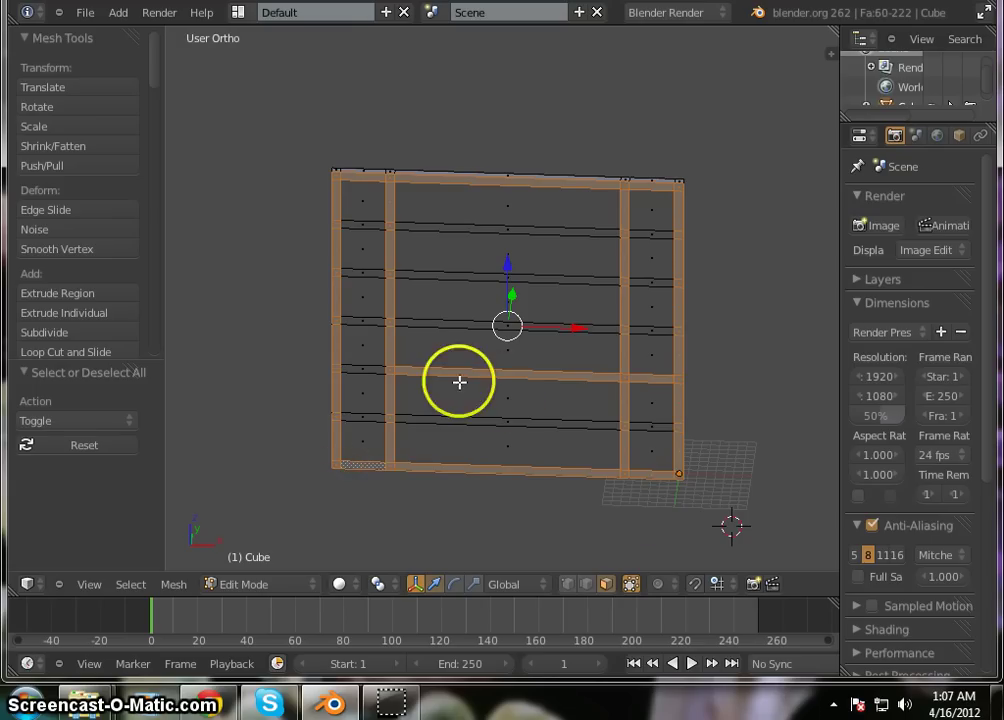
# - Add the third strip's short far segment and the second horizontal strip from the base, and extrude the selected framework 10 units
pyautogui.keyDown('shift'); pyautogui.rightClick(365, 366); pyautogui.keyUp('shift')
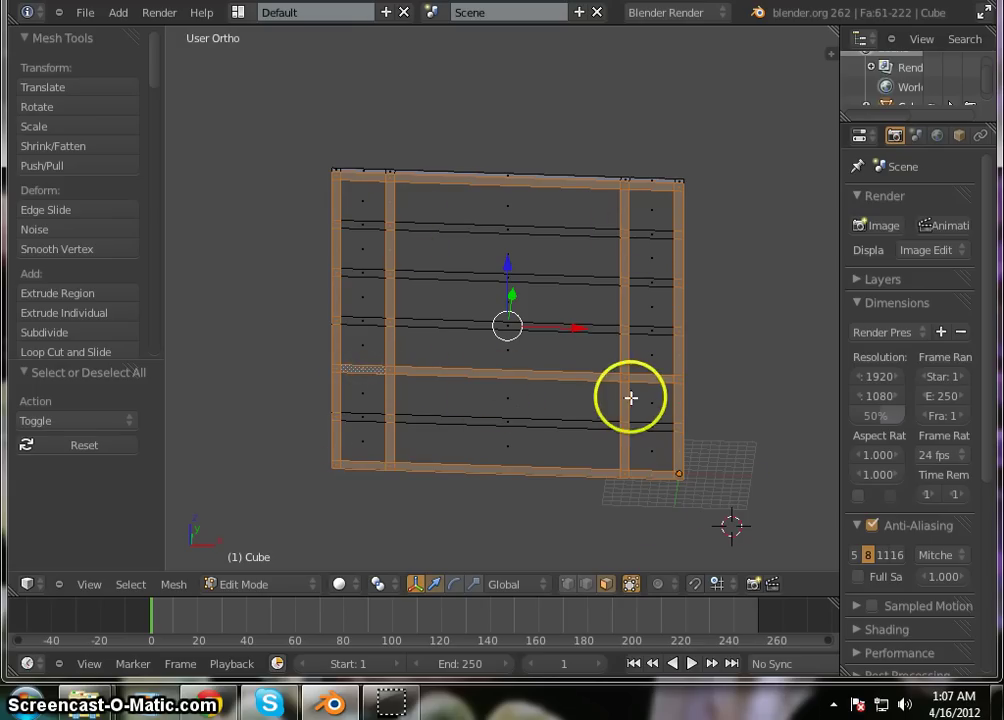
pyautogui.keyDown('shift'); pyautogui.rightClick(650, 422); pyautogui.keyUp('shift')
pyautogui.keyDown('shift'); pyautogui.rightClick(539, 426); pyautogui.keyUp('shift')
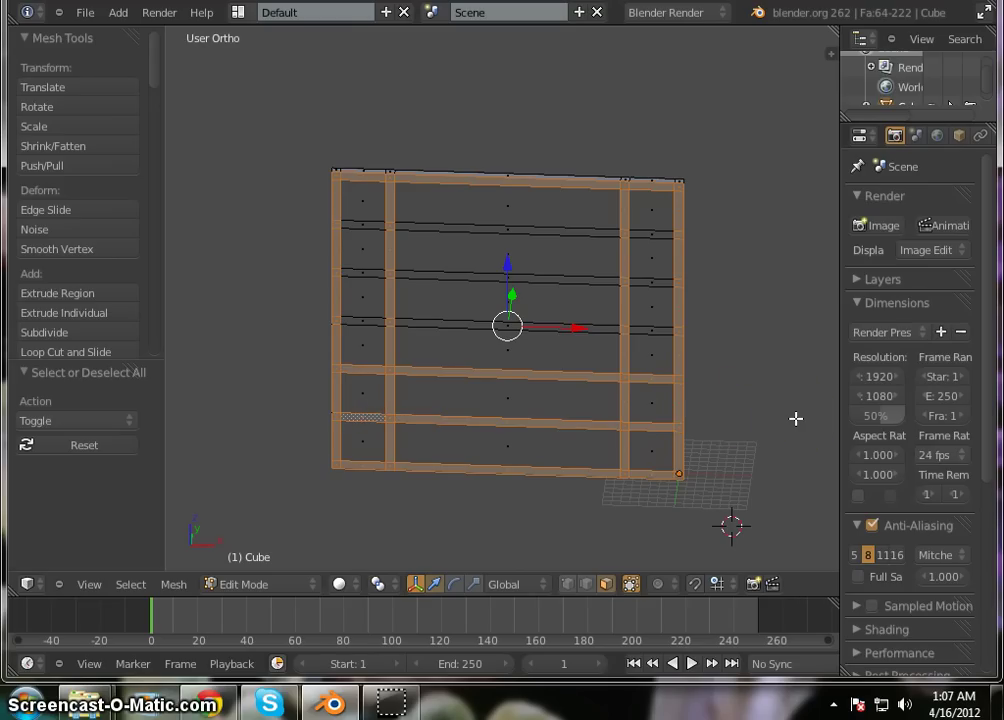
pyautogui.write('e10')
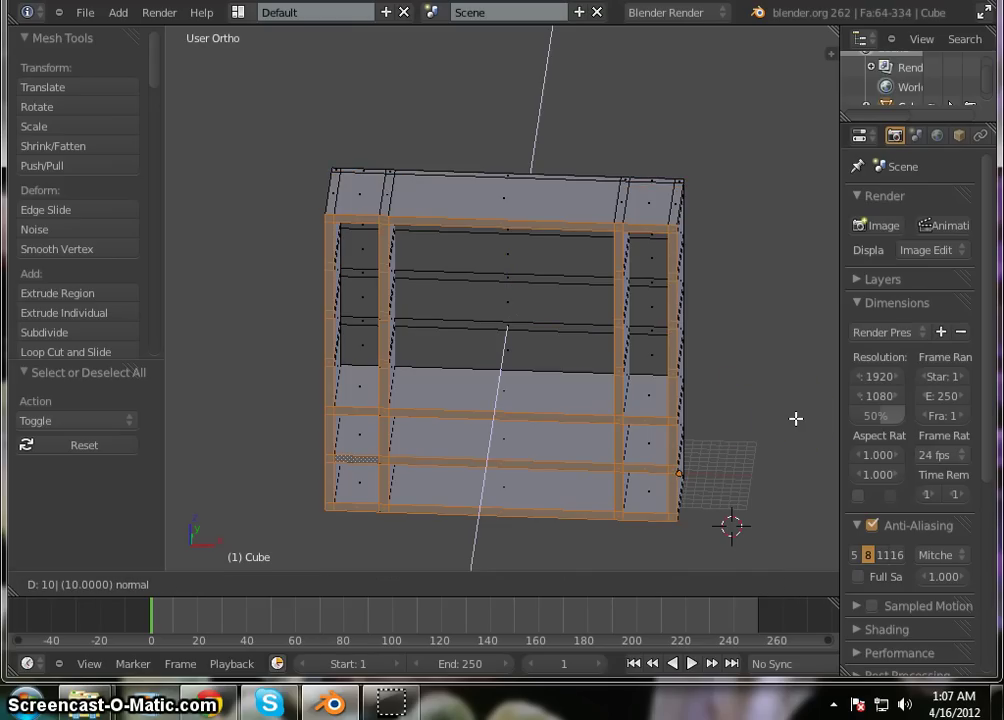
pyautogui.press('Return')
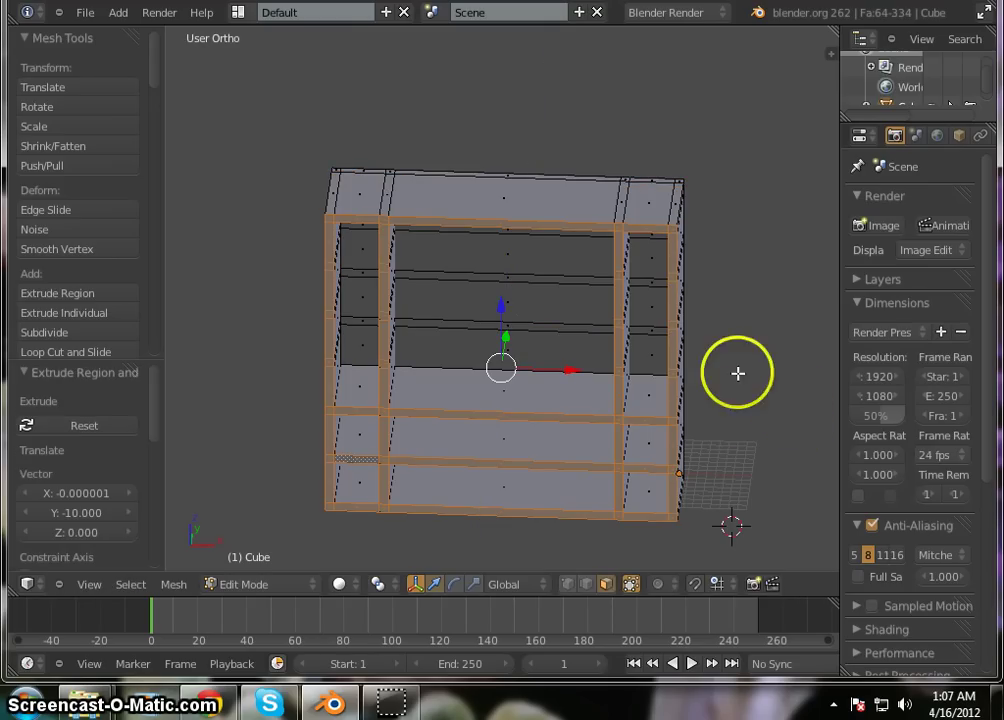
# - Deselect the three long faces of the second horizontal strip from the base and extrude the remaining front frame 1 unit
pyautogui.rightClick(645, 469)
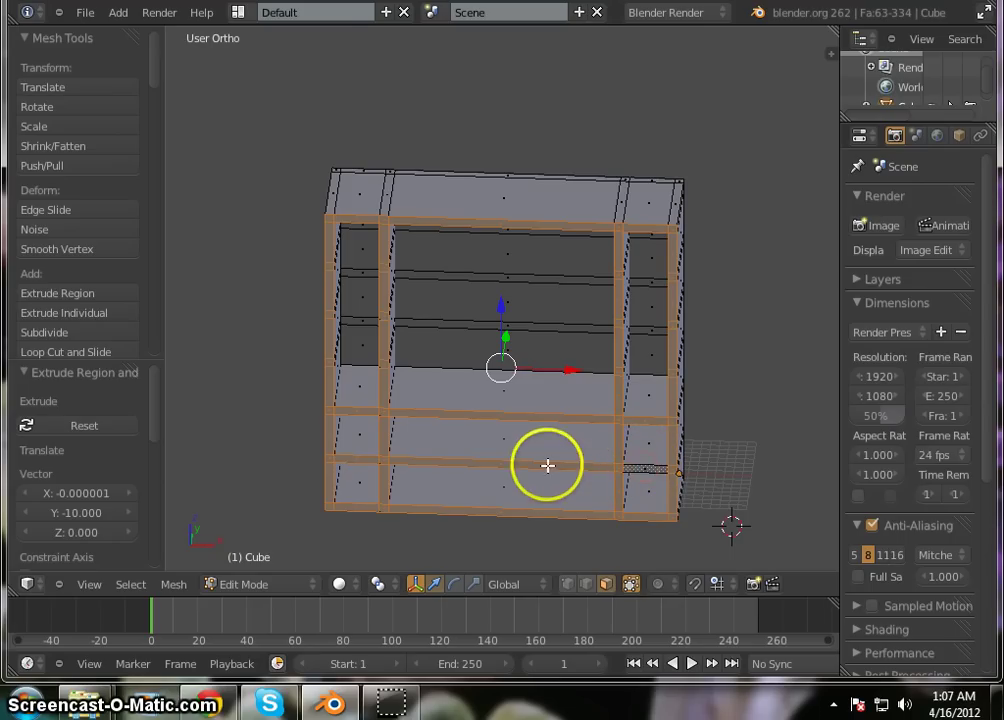
pyautogui.keyDown('shift'); pyautogui.rightClick(546, 465); pyautogui.keyUp('shift')
pyautogui.keyDown('shift'); pyautogui.rightClick(360, 461); pyautogui.keyUp('shift')
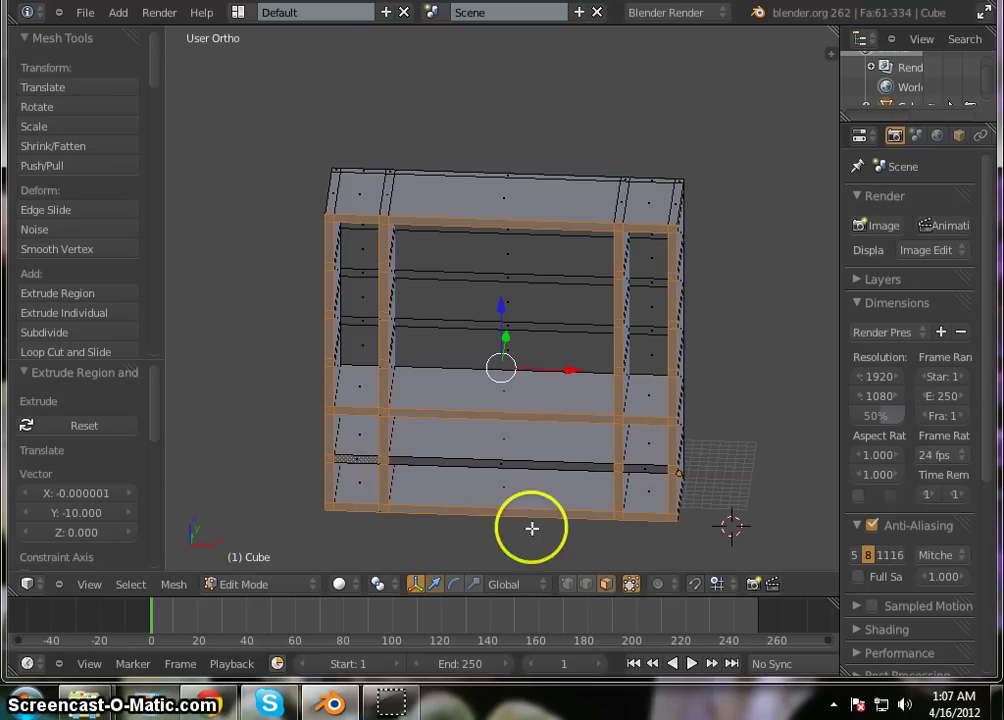
pyautogui.moveTo(834, 486); pyautogui.dragTo(743, 477, button='middle')
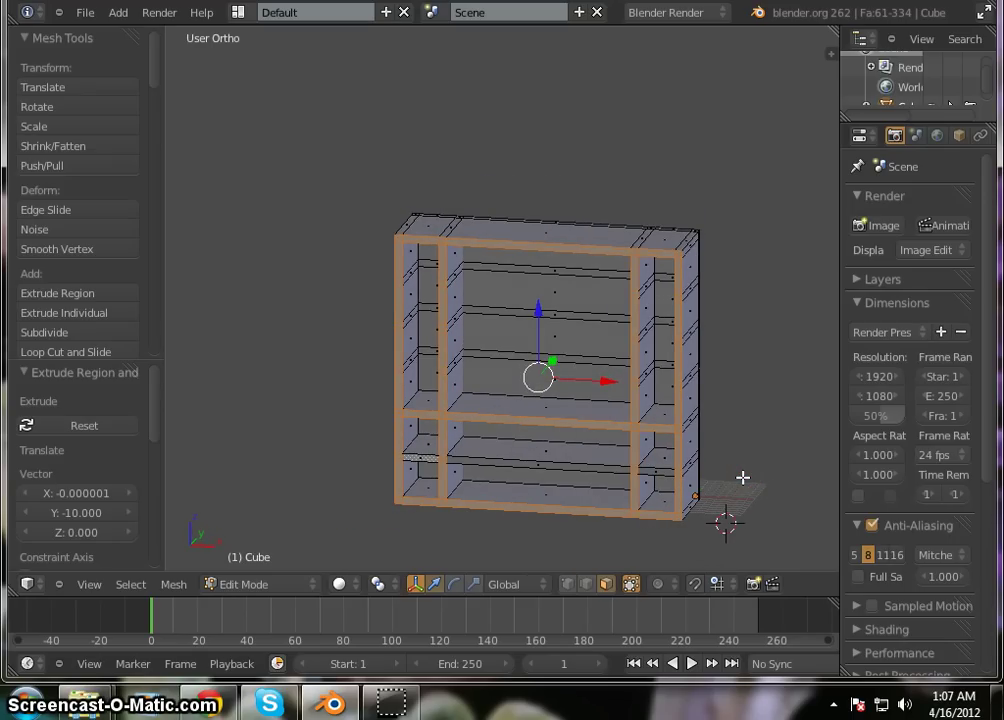
pyautogui.press('e')
pyautogui.press('1')
pyautogui.press('Return')
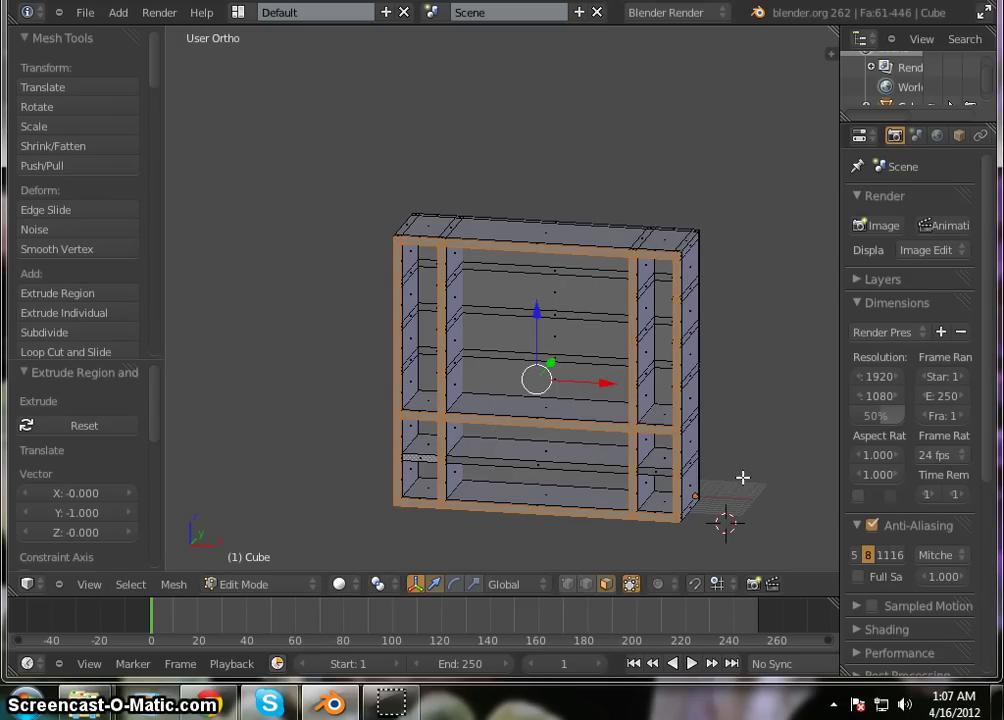
# - Select the three upper narrow strip faces inside each side column and extrude them 5 units forward as shelves
pyautogui.moveTo(706, 452); pyautogui.dragTo(740, 412, button='middle')
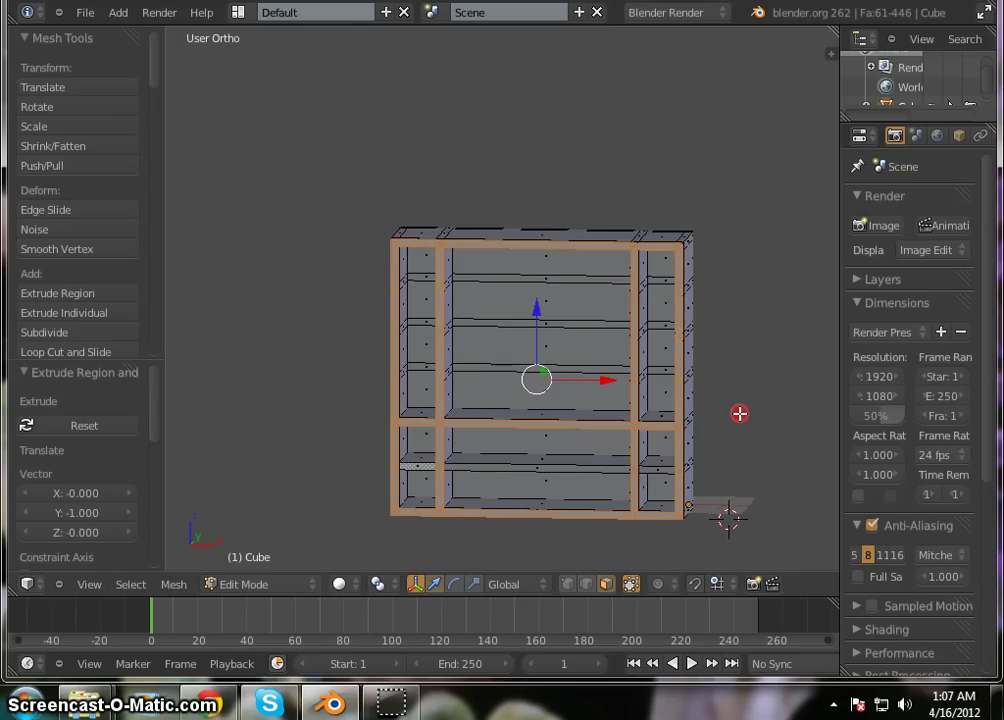
pyautogui.rightClick(665, 282)
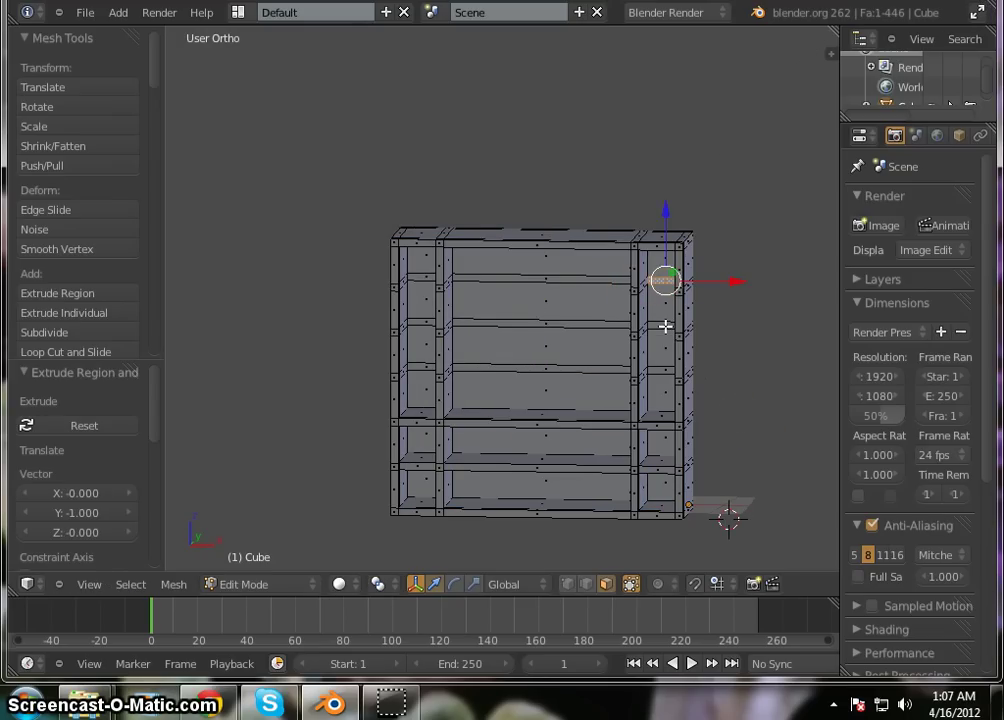
pyautogui.keyDown('shift'); pyautogui.rightClick(421, 365); pyautogui.keyUp('shift')
pyautogui.keyDown('shift'); pyautogui.rightClick(420, 323); pyautogui.keyUp('shift')
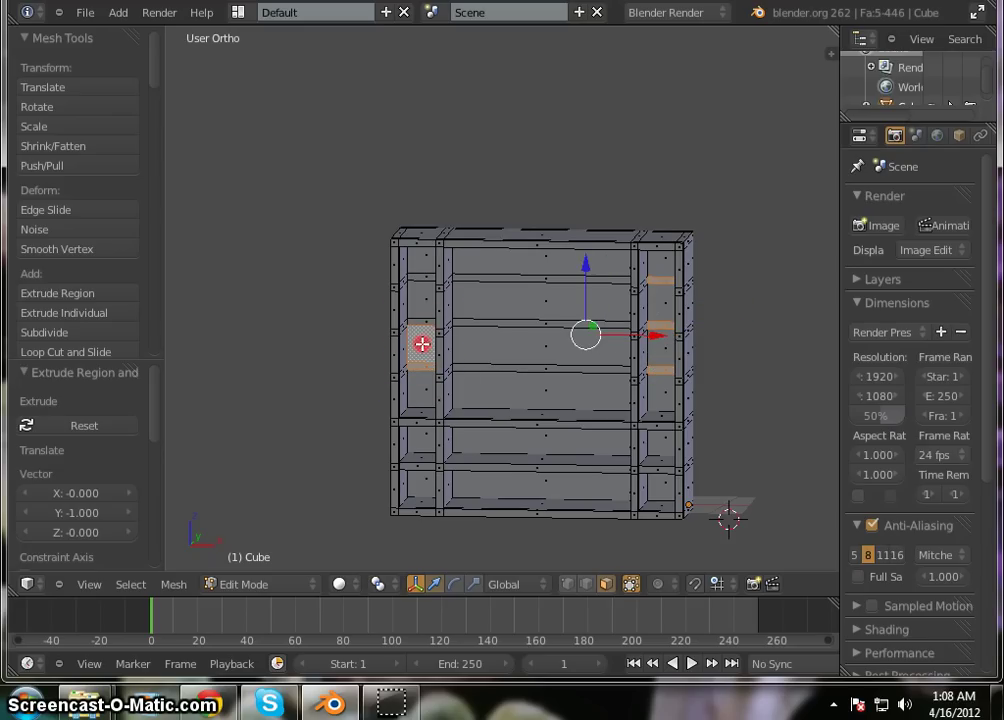
pyautogui.keyDown('shift'); pyautogui.rightClick(421, 323); pyautogui.keyUp('shift')
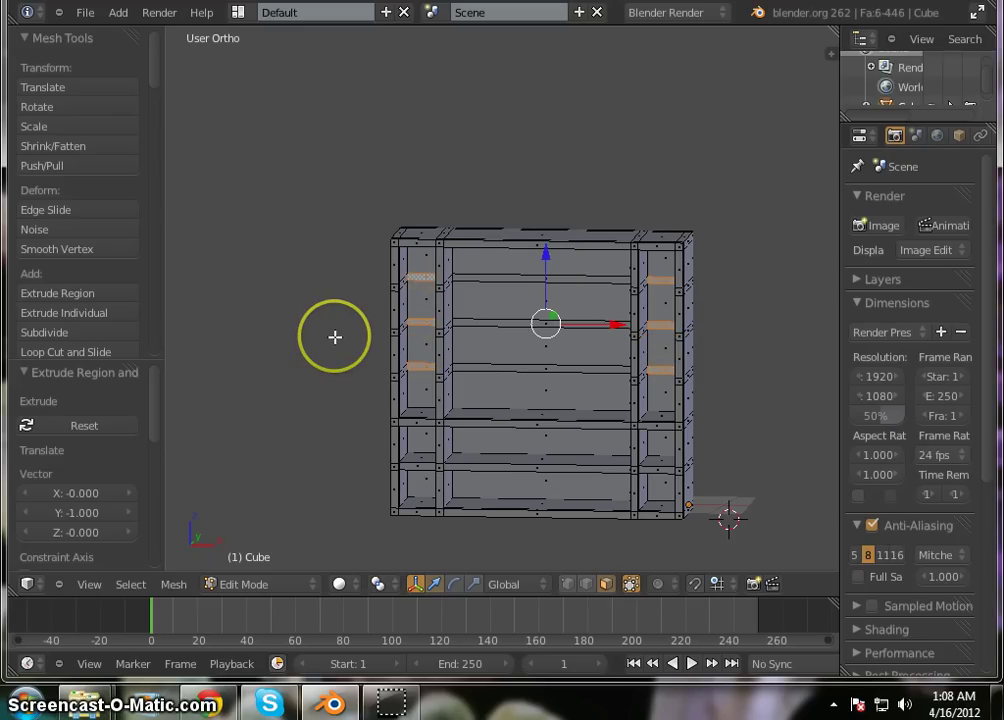
pyautogui.write('e5')
pyautogui.press('Return')
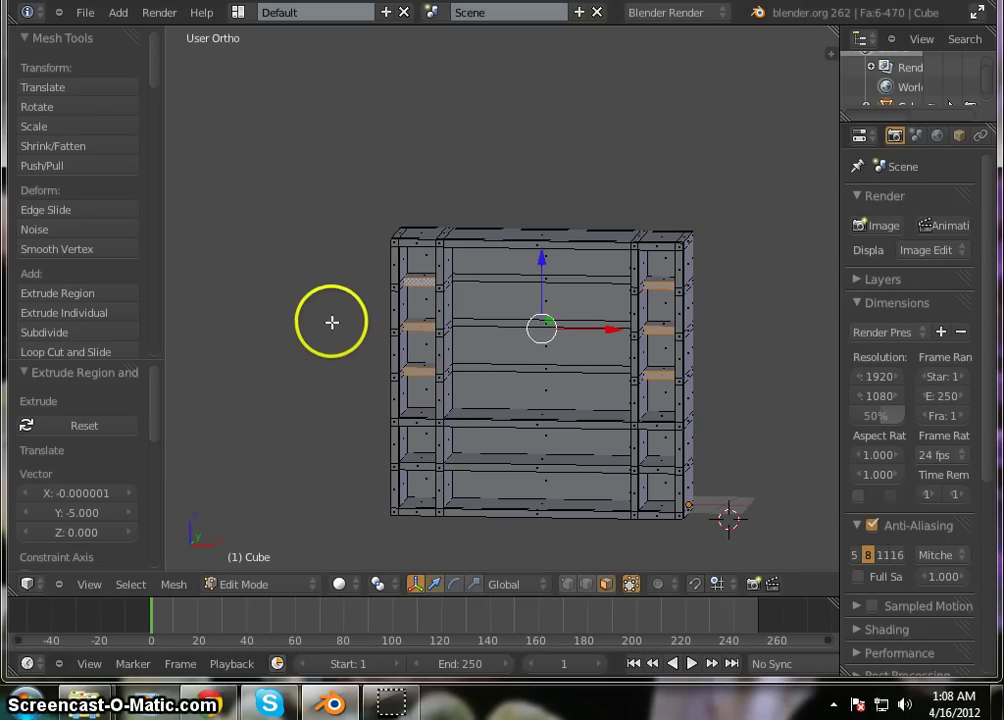
# - Deselect everything, select the full row of narrow top faces along the front edge, and extrude it 4 units upward
pyautogui.press('a')
pyautogui.moveTo(347, 336); pyautogui.dragTo(354, 433, button='middle')
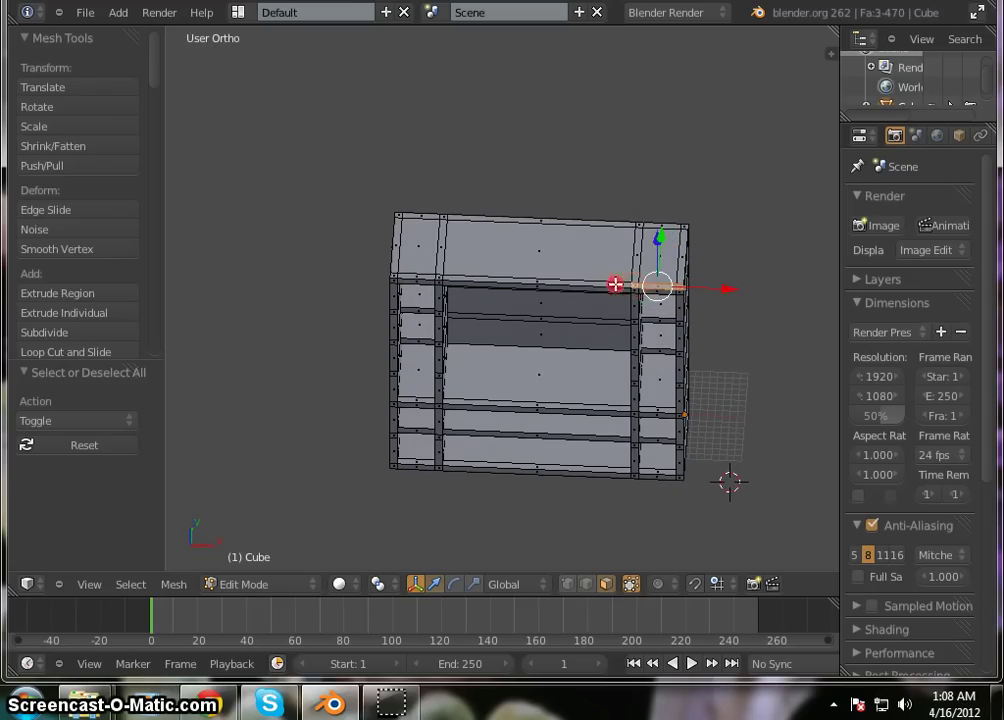
pyautogui.keyDown('shift'); pyautogui.rightClick(459, 284); pyautogui.keyUp('shift')
pyautogui.keyDown('shift'); pyautogui.rightClick(435, 276); pyautogui.keyUp('shift')
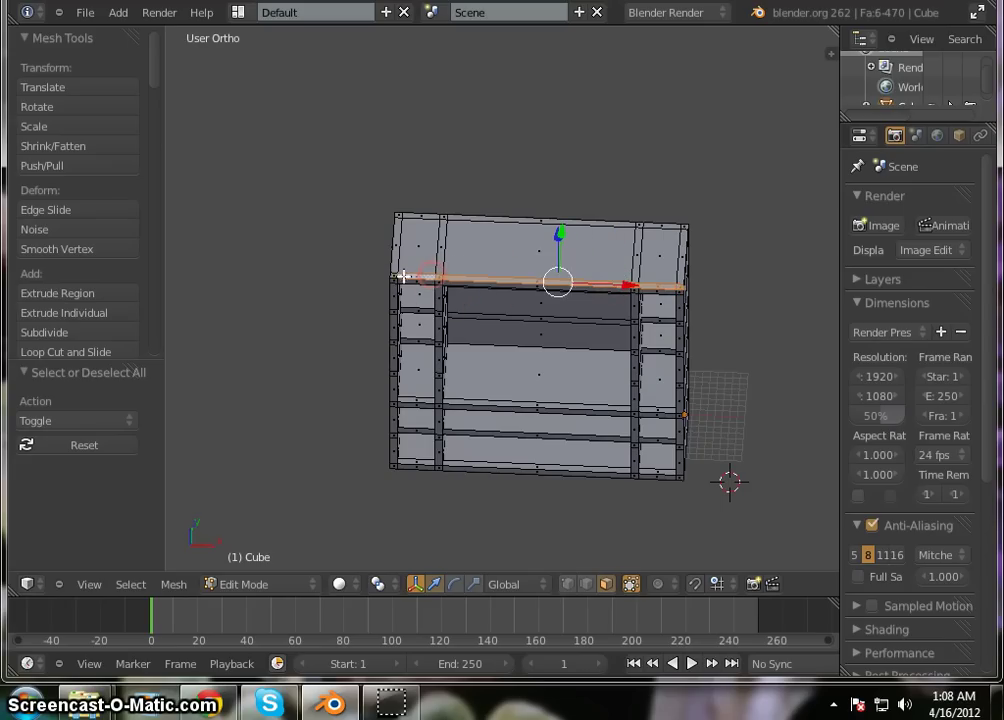
pyautogui.moveTo(609, 360)
pyautogui.mouseDown(button='middle')
pyautogui.moveTo(614, 339)
pyautogui.moveTo(598, 332)
pyautogui.moveTo(615, 350)
pyautogui.mouseUp(button='middle')
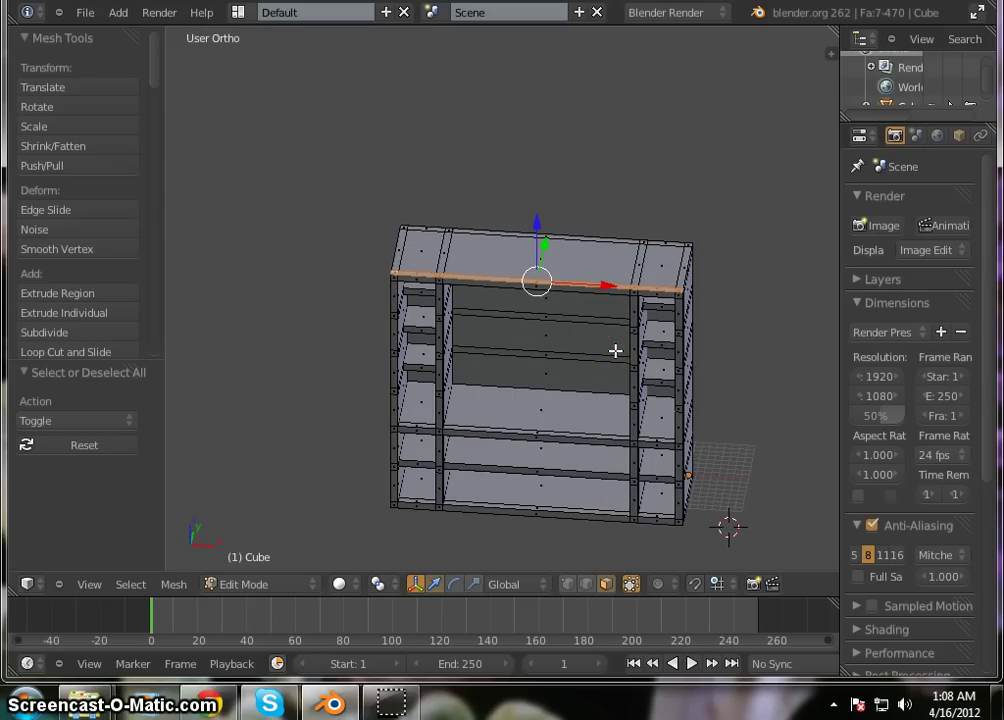
pyautogui.press('e')
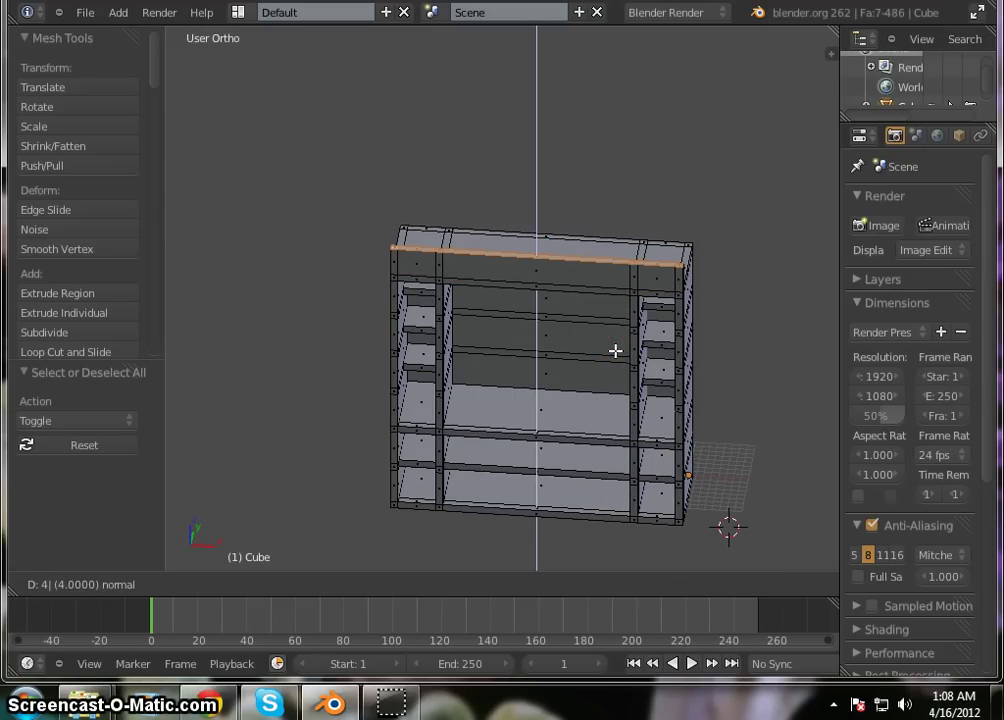
pyautogui.click(663, 365)
# - Select the three underside faces behind the front top rail, over the middle and both side openings, and extrude them 1 unit downward
pyautogui.moveTo(587, 426); pyautogui.dragTo(611, 275, button='middle')
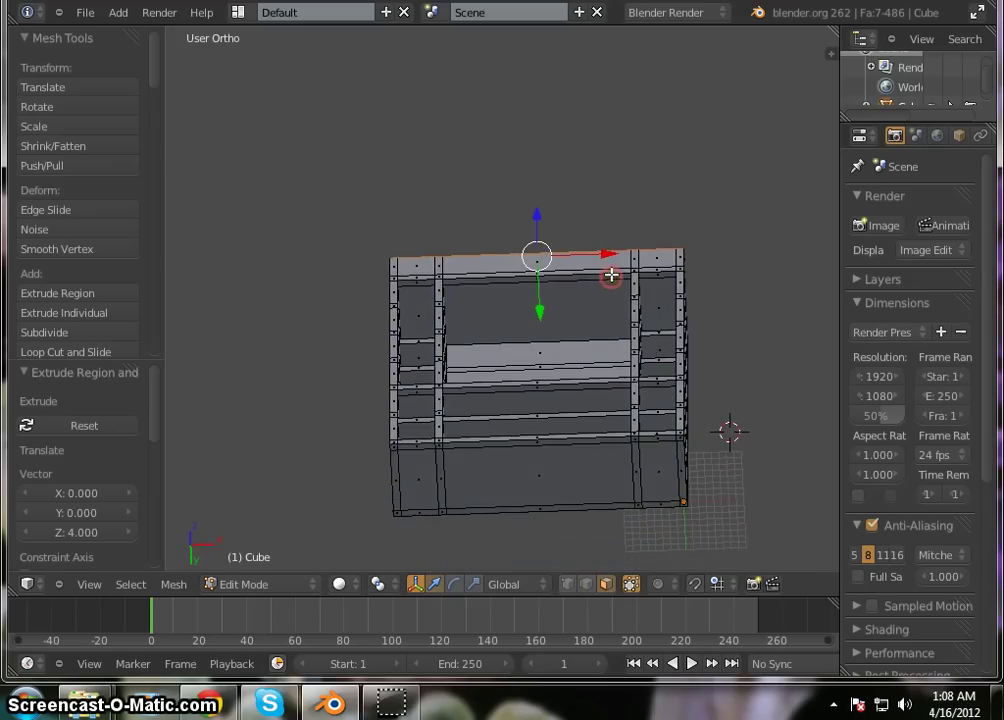
pyautogui.scroll(5, 487, 247)
pyautogui.scroll(-3, 320, 230)
pyautogui.scroll(3, 488, 288)
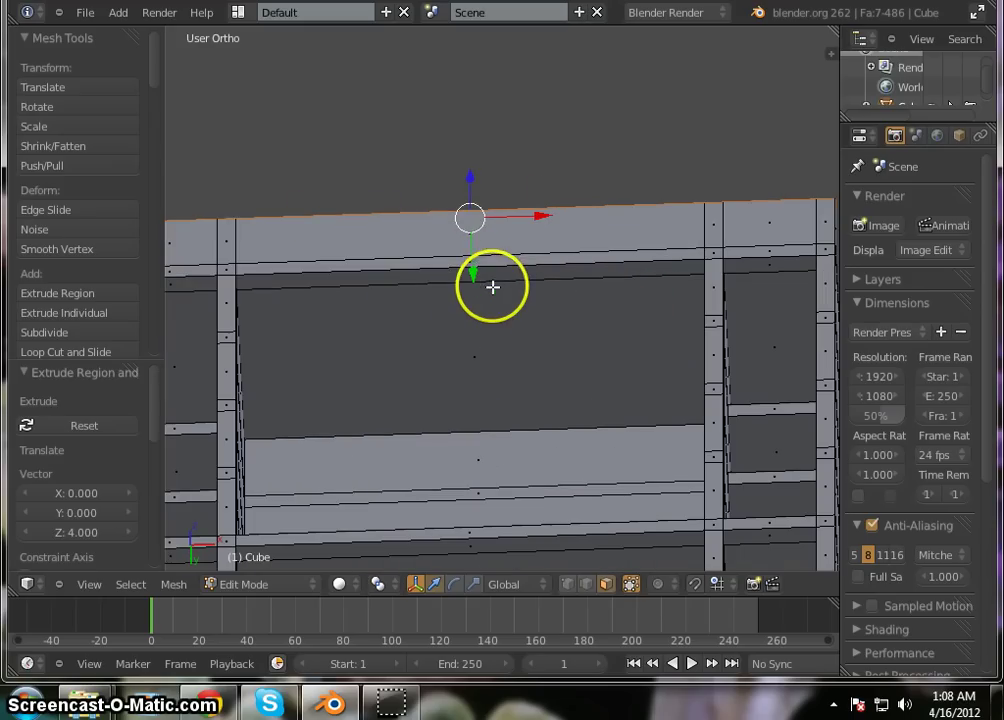
pyautogui.rightClick(493, 271)
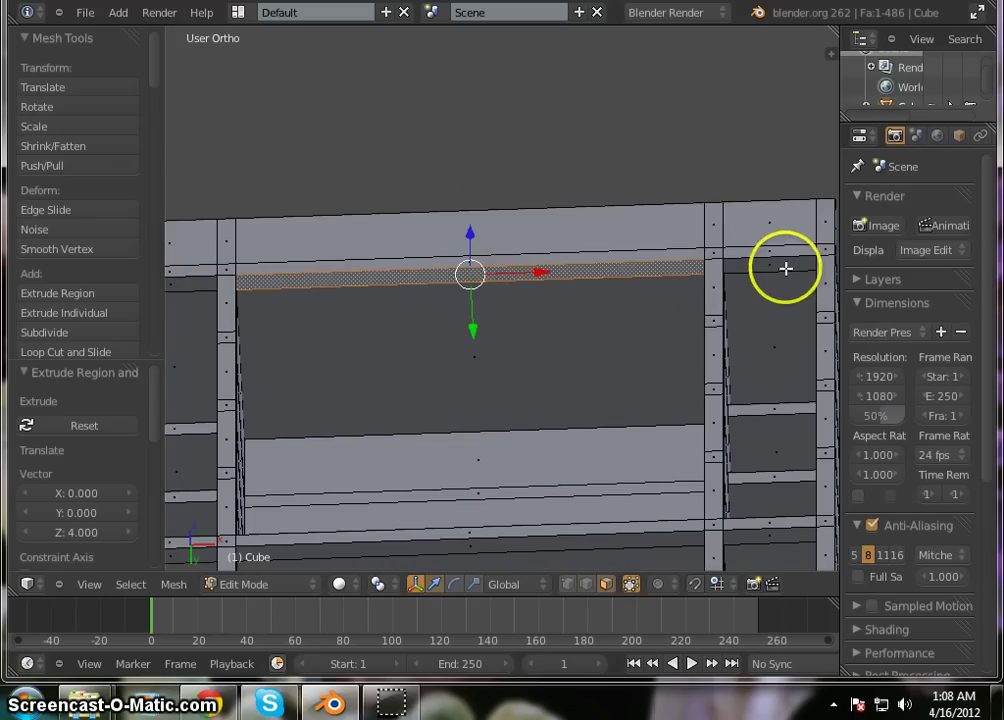
pyautogui.scroll(-4, 600, 266)
pyautogui.scroll(5, 465, 276)
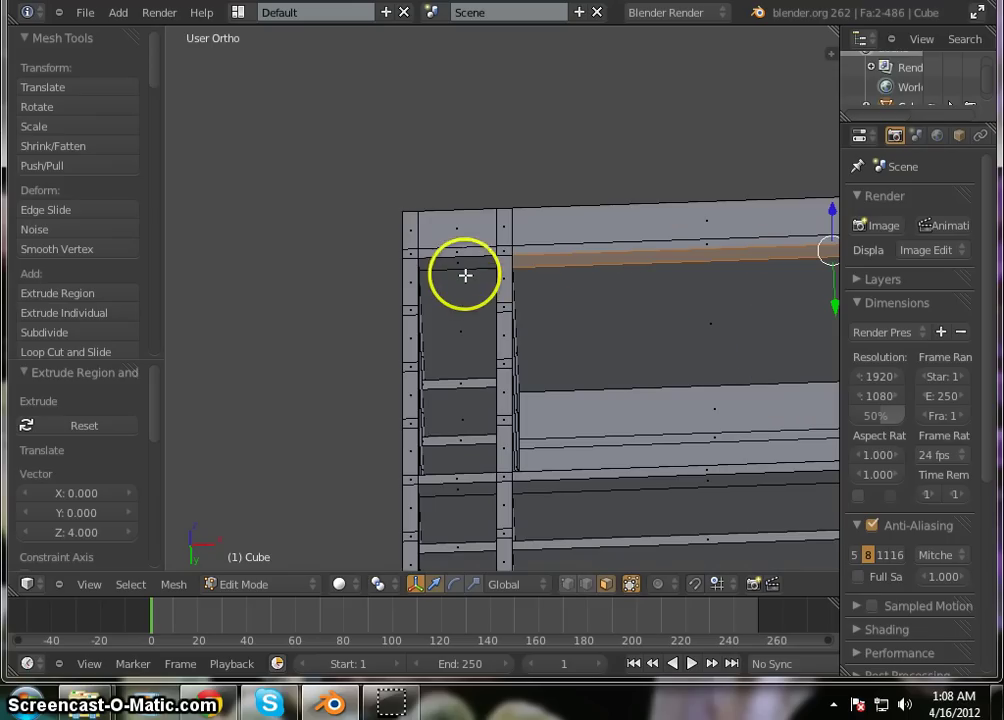
pyautogui.keyDown('shift'); pyautogui.rightClick(467, 264); pyautogui.keyUp('shift')
pyautogui.scroll(-3, 390, 220)
pyautogui.moveTo(542, 296); pyautogui.dragTo(524, 412, button='middle')
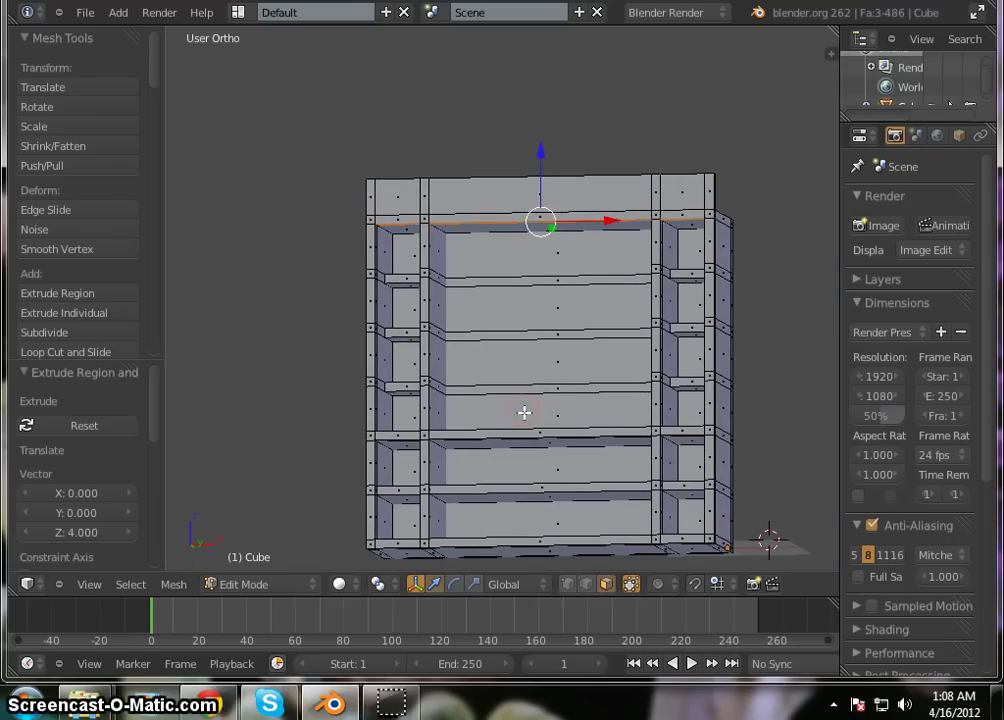
pyautogui.write('e1')
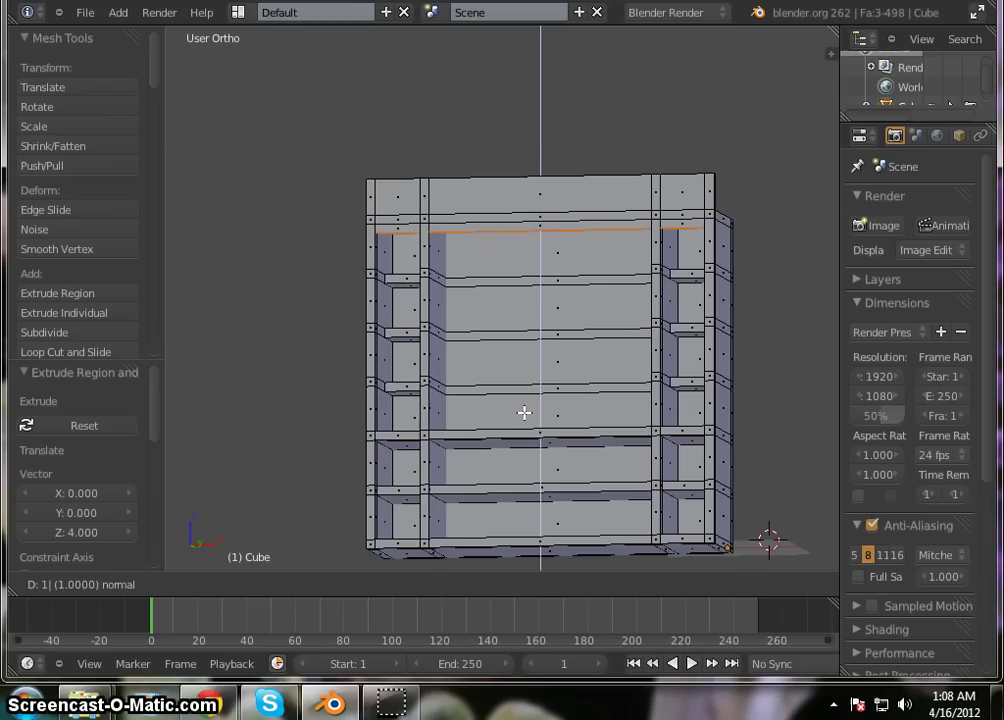
pyautogui.press('Return')
# - Deselect all faces and examine the shelf unit's front from several distances, ending close to the inner upright nearest the origin
pyautogui.scroll(-4, 495, 315)
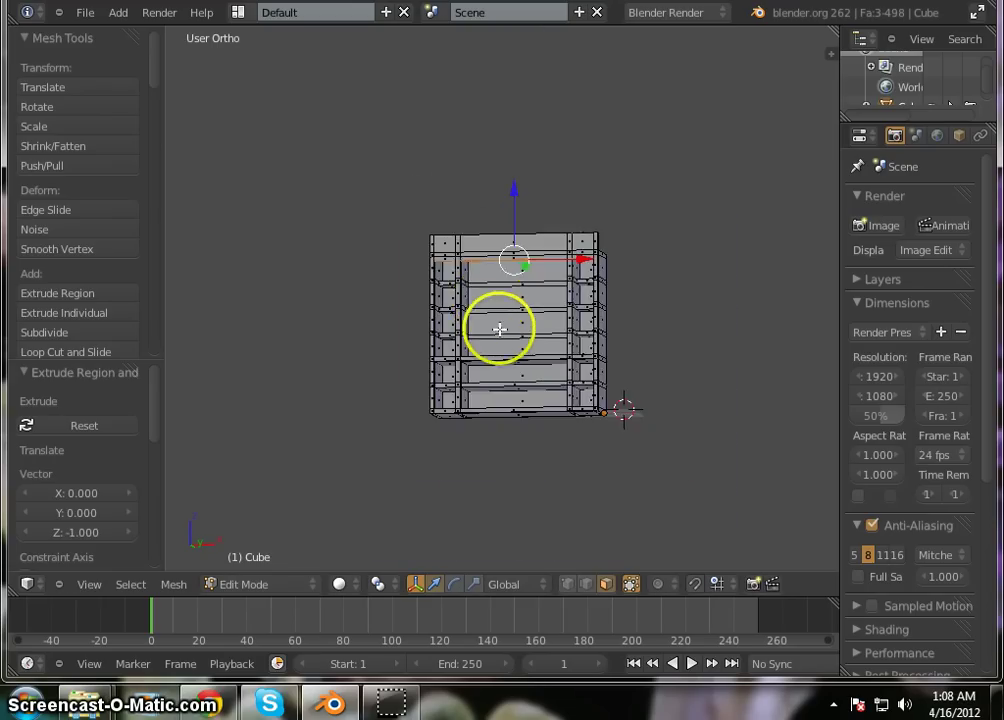
pyautogui.scroll(5, 504, 338)
pyautogui.moveTo(503, 360)
pyautogui.mouseDown(button='middle')
pyautogui.moveTo(540, 346)
pyautogui.moveTo(501, 372)
pyautogui.mouseUp(button='middle')
pyautogui.press('a')
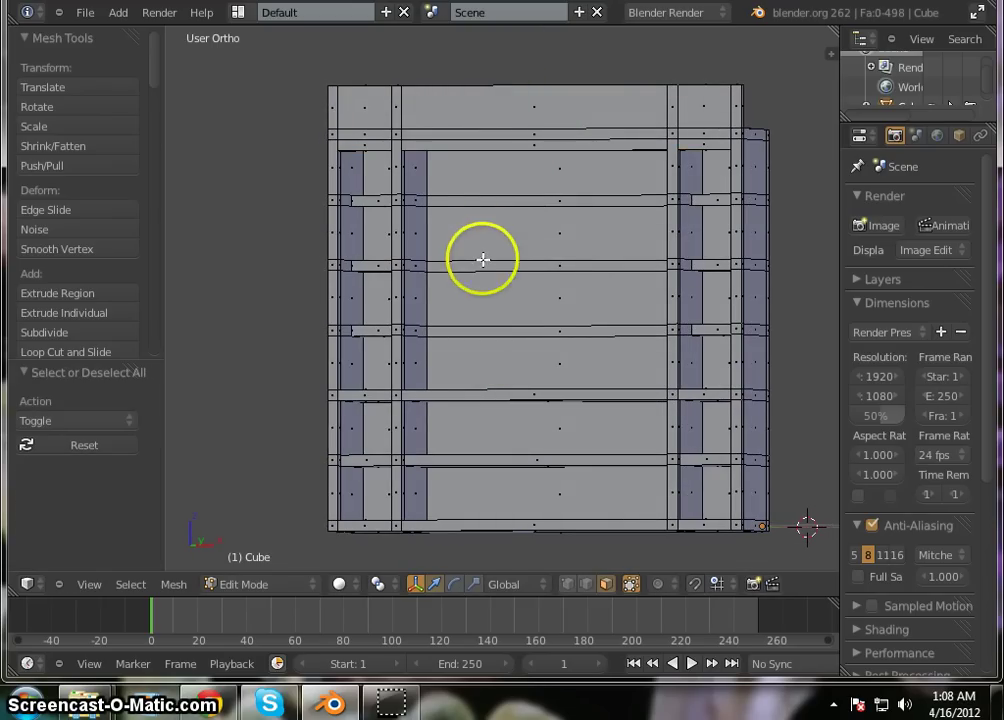
pyautogui.scroll(-2, 482, 249)
pyautogui.scroll(2, 487, 346)
pyautogui.scroll(1, 486, 346)
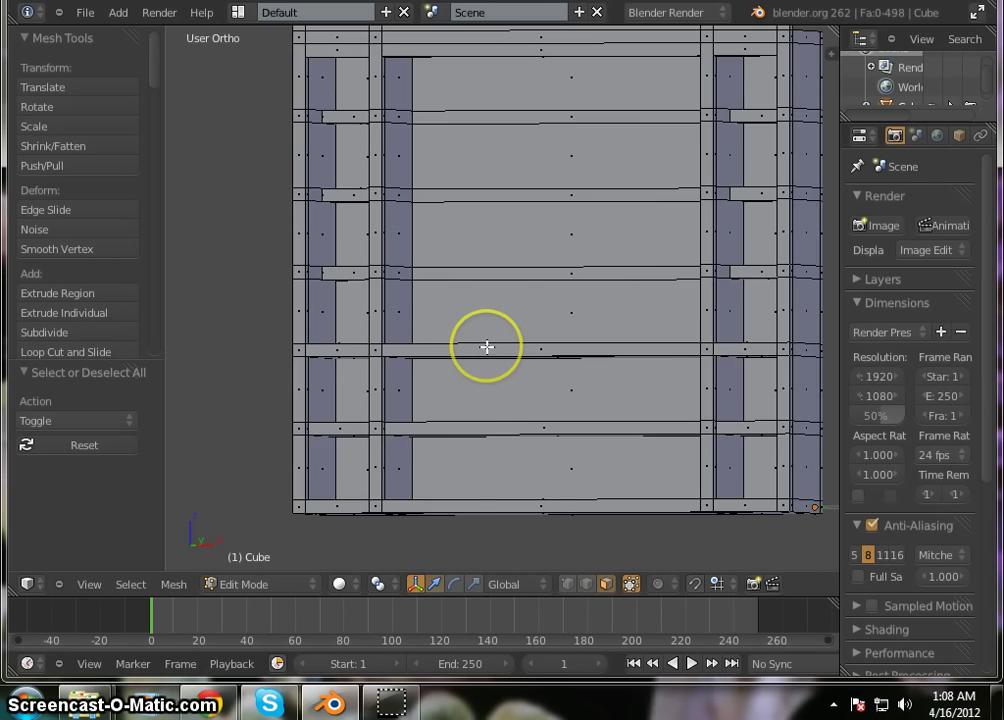
pyautogui.keyDown('ctrl'); pyautogui.moveTo(486, 346); pyautogui.dragTo(522, 347, button='middle'); pyautogui.keyUp('ctrl')
pyautogui.scroll(3, 688, 163)
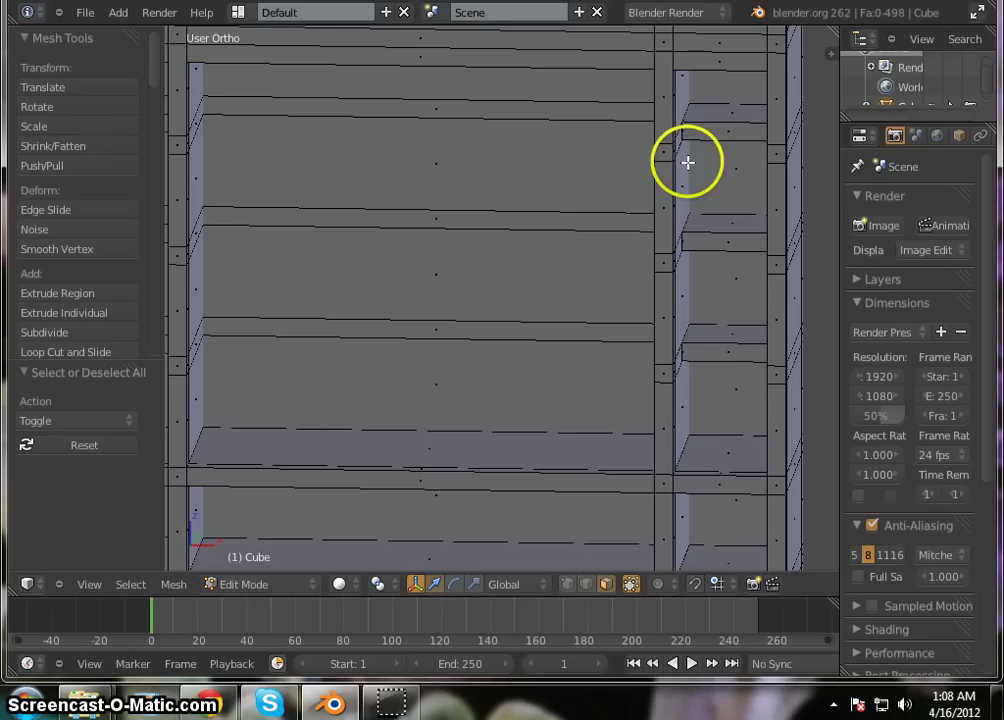
# - Select the five stacked front faces spanning the three upper shelves on the inner upright nearest the origin and scale them to 0.5 along X
pyautogui.keyDown('shift'); pyautogui.rightClick(662, 204); pyautogui.keyUp('shift')
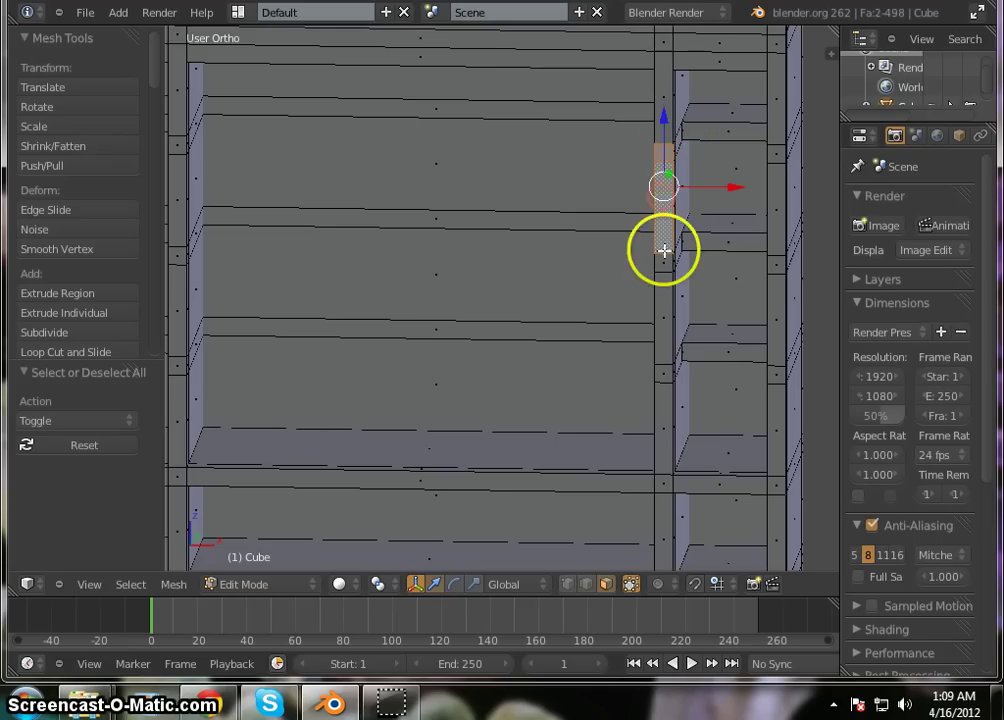
pyautogui.keyDown('shift'); pyautogui.rightClick(663, 262); pyautogui.keyUp('shift')
pyautogui.keyDown('shift'); pyautogui.rightClick(662, 301); pyautogui.keyUp('shift')
pyautogui.keyDown('shift'); pyautogui.rightClick(661, 374); pyautogui.keyUp('shift')
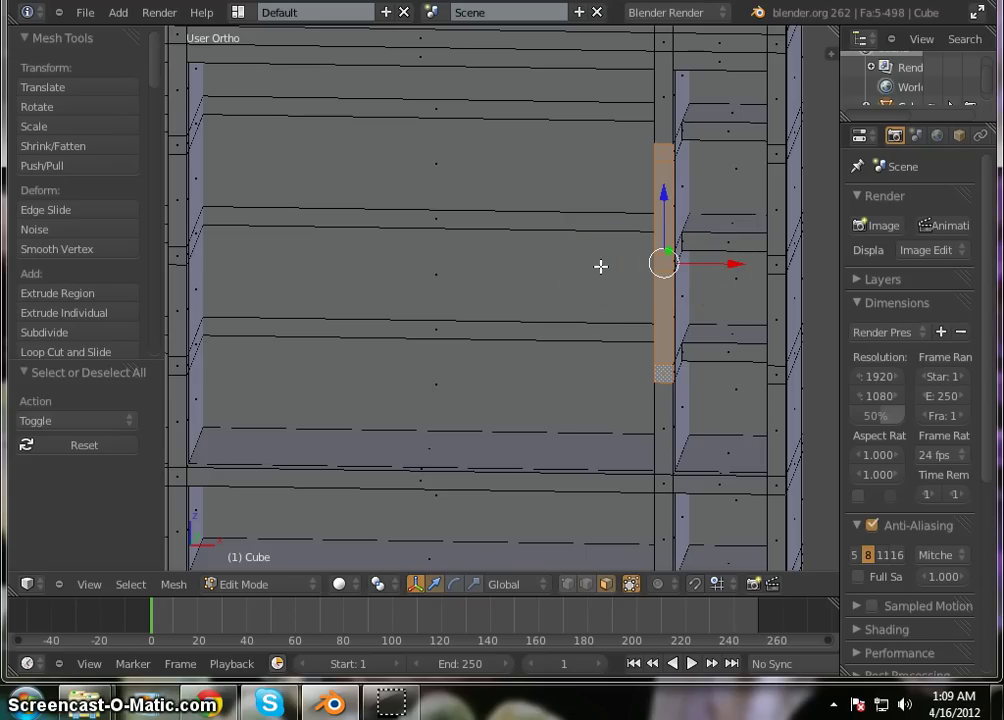
pyautogui.press('s')
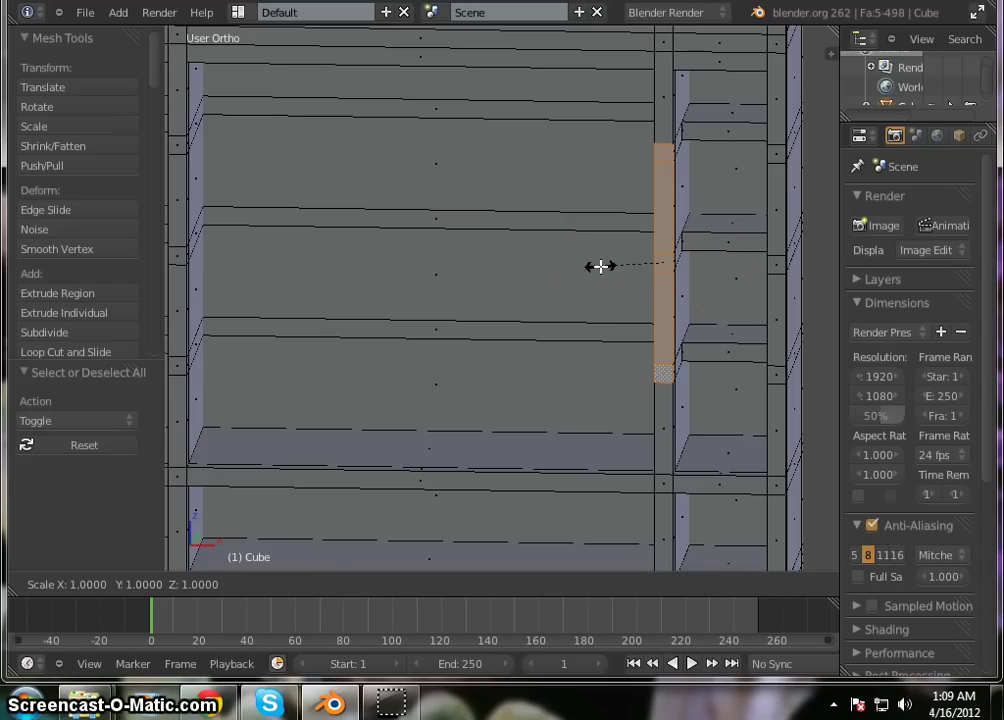
pyautogui.press('x')
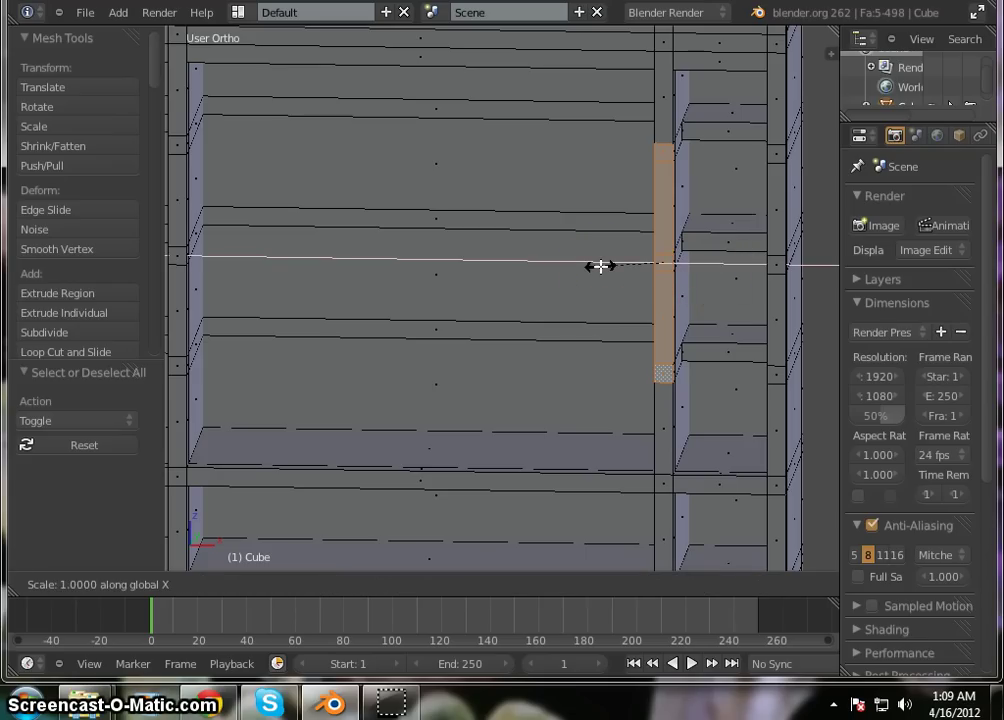
pyautogui.write('0.5')
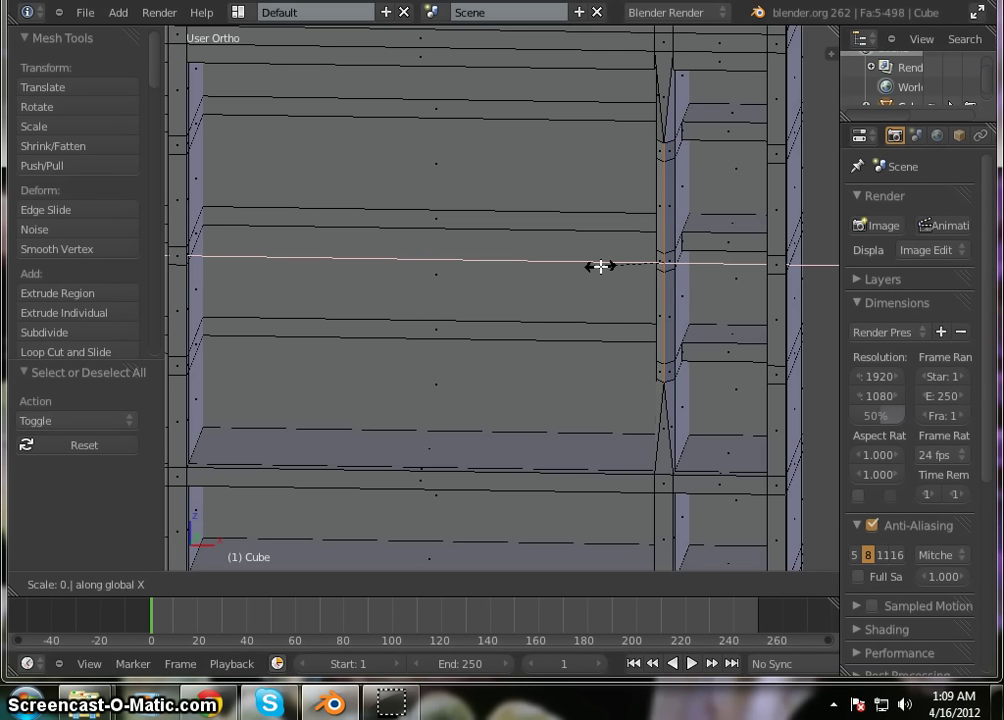
pyautogui.press('Return')
# - Select the matching five front faces on the outer upright nearest the origin and scale them to 0.5 along X
pyautogui.moveTo(563, 418); pyautogui.dragTo(782, 267, button='middle')
pyautogui.rightClick(778, 148)
pyautogui.click(778, 148)
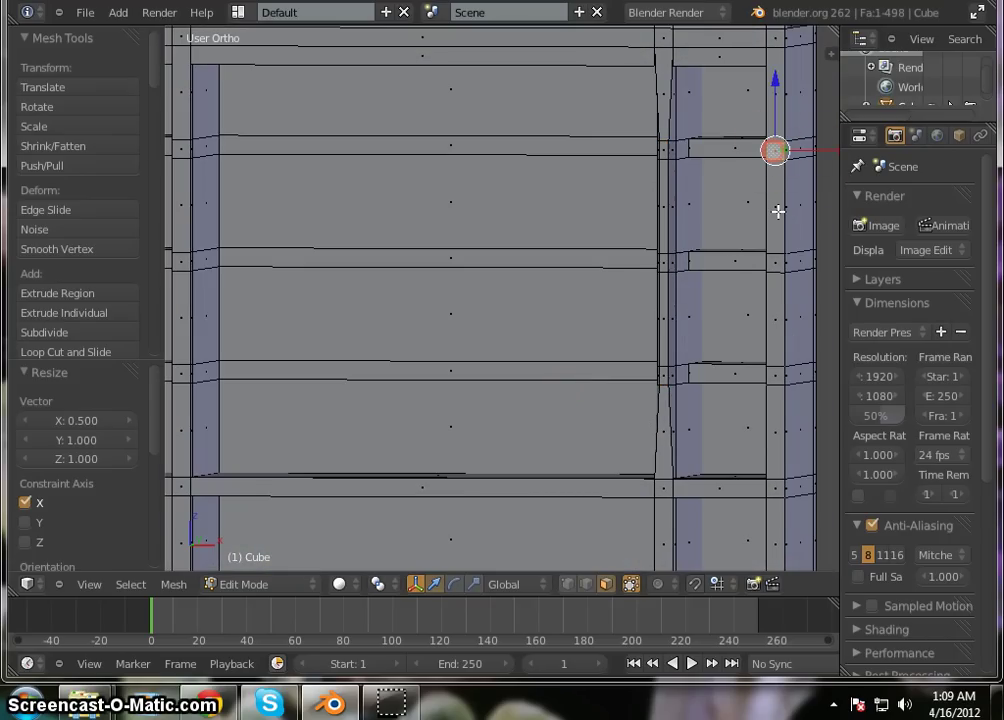
pyautogui.keyDown('shift'); pyautogui.rightClick(775, 258); pyautogui.keyUp('shift')
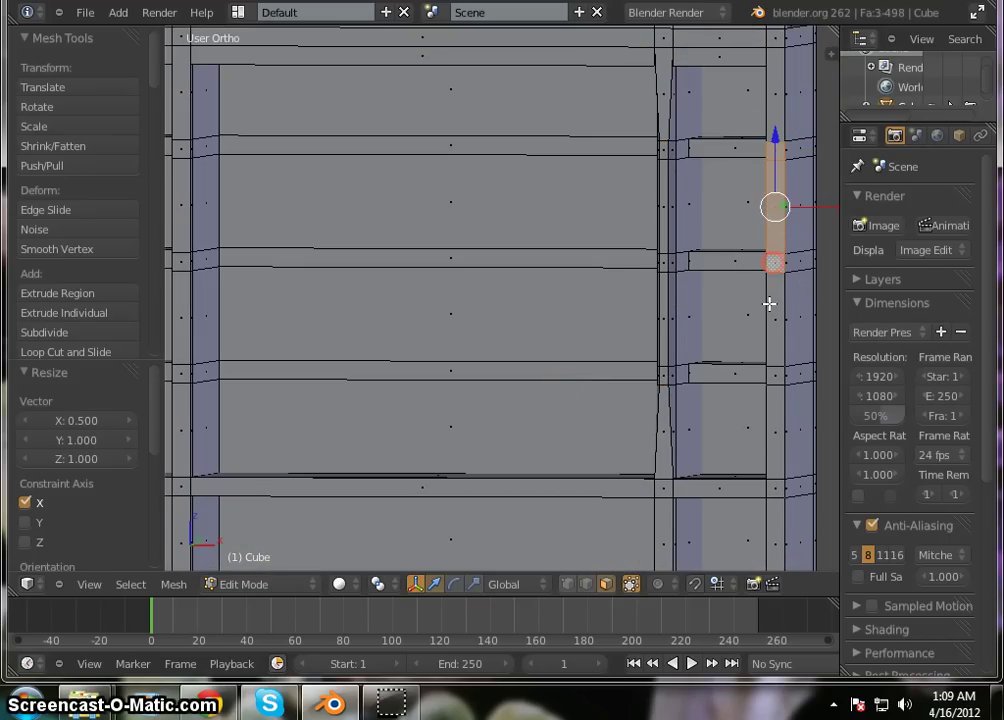
pyautogui.keyDown('shift'); pyautogui.rightClick(775, 368); pyautogui.keyUp('shift')
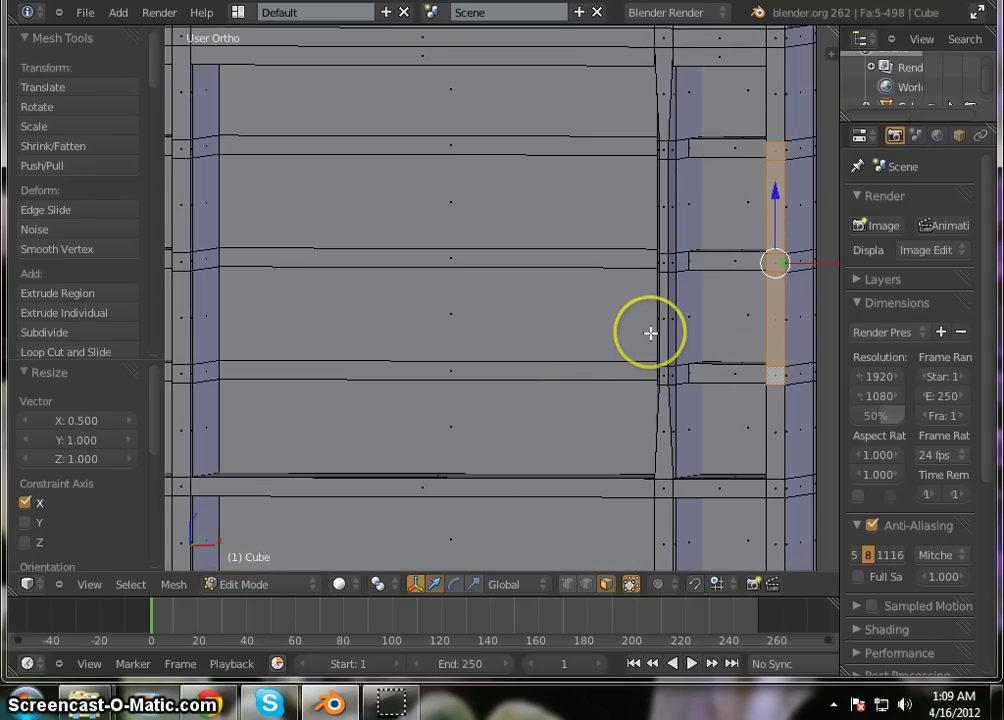
pyautogui.press('s')
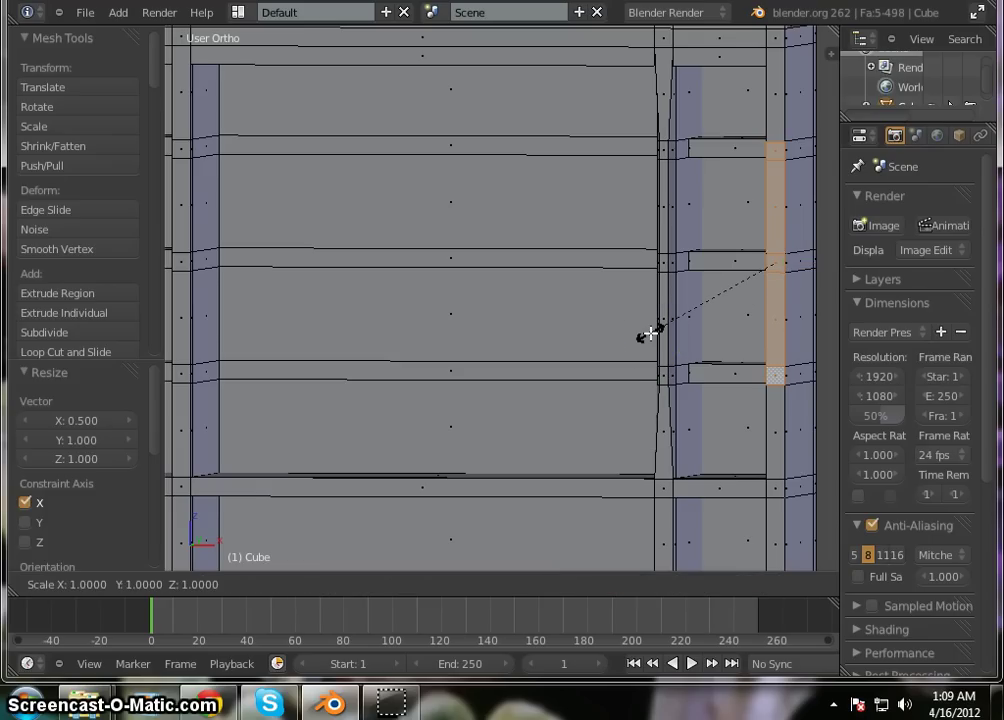
pyautogui.write('x')
pyautogui.write('0.')
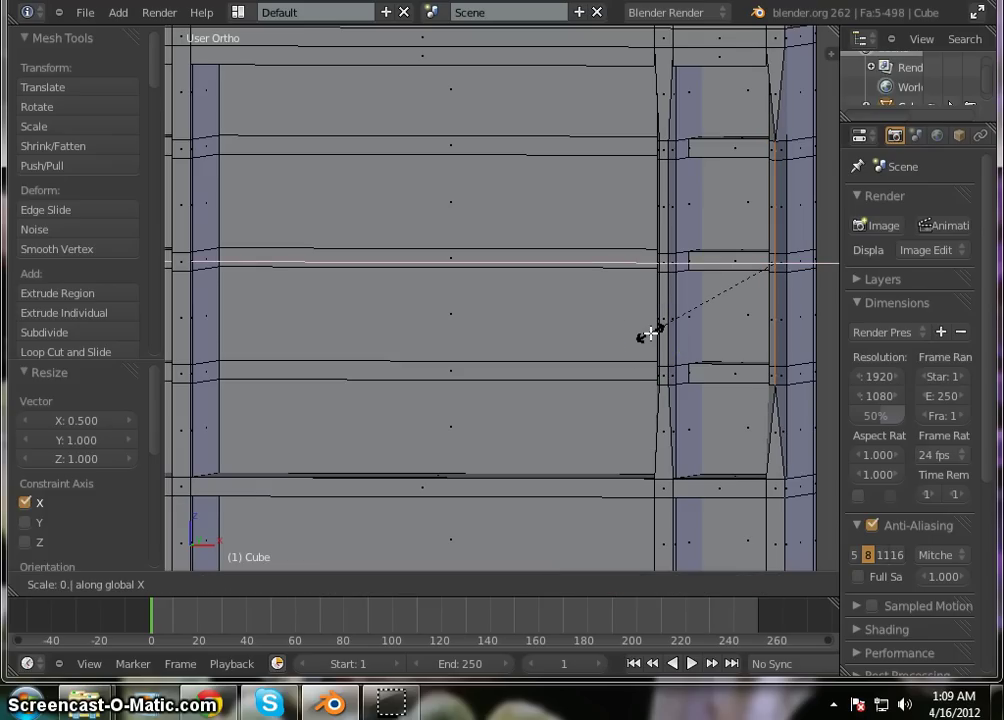
pyautogui.write('5')
pyautogui.press('Return')
# - Select the five front faces spanning the upper shelves on the inner upright farthest from the origin and scale them to 0.5 along X
pyautogui.scroll(-8, 702, 258)
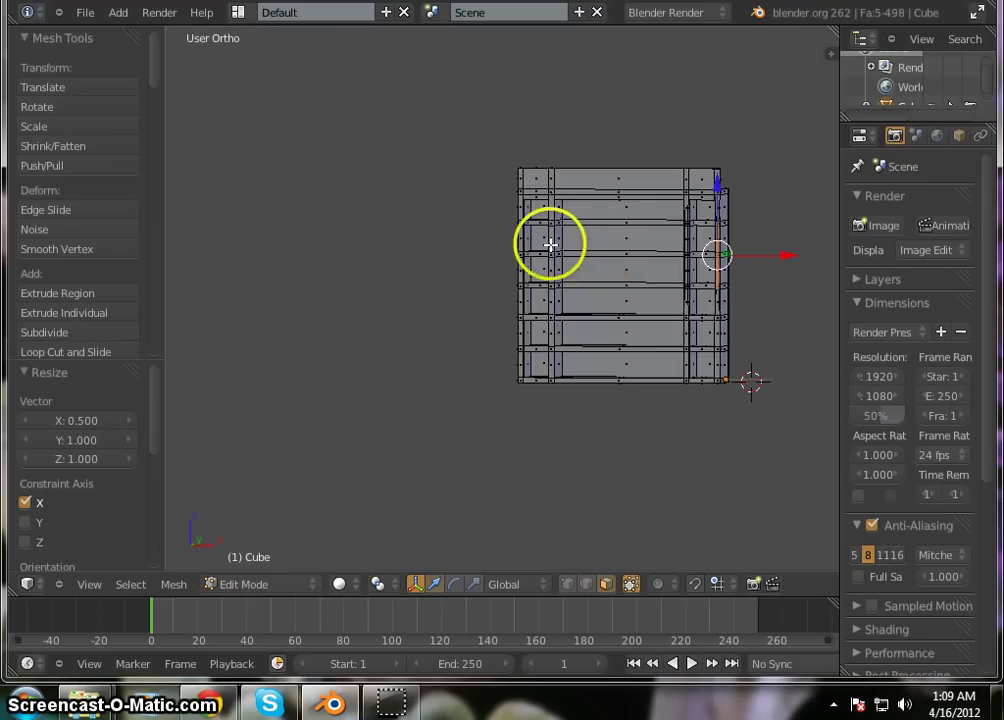
pyautogui.scroll(10, 549, 242)
pyautogui.rightClick(561, 204)
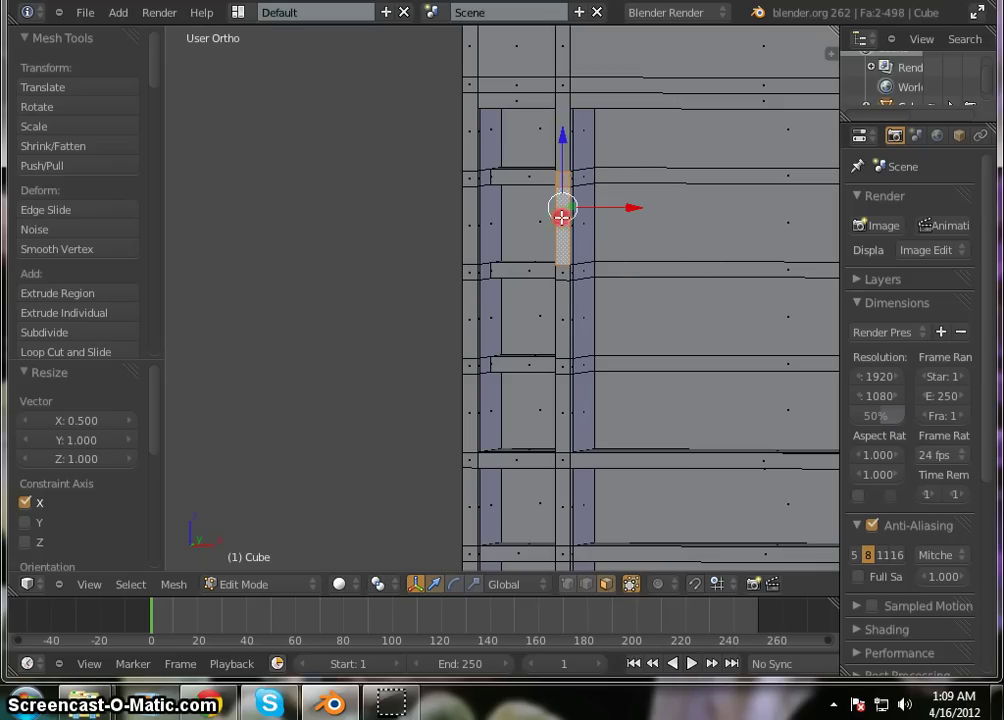
pyautogui.click(560, 280)
pyautogui.keyDown('shift'); pyautogui.rightClick(562, 315); pyautogui.keyUp('shift')
pyautogui.click(564, 315)
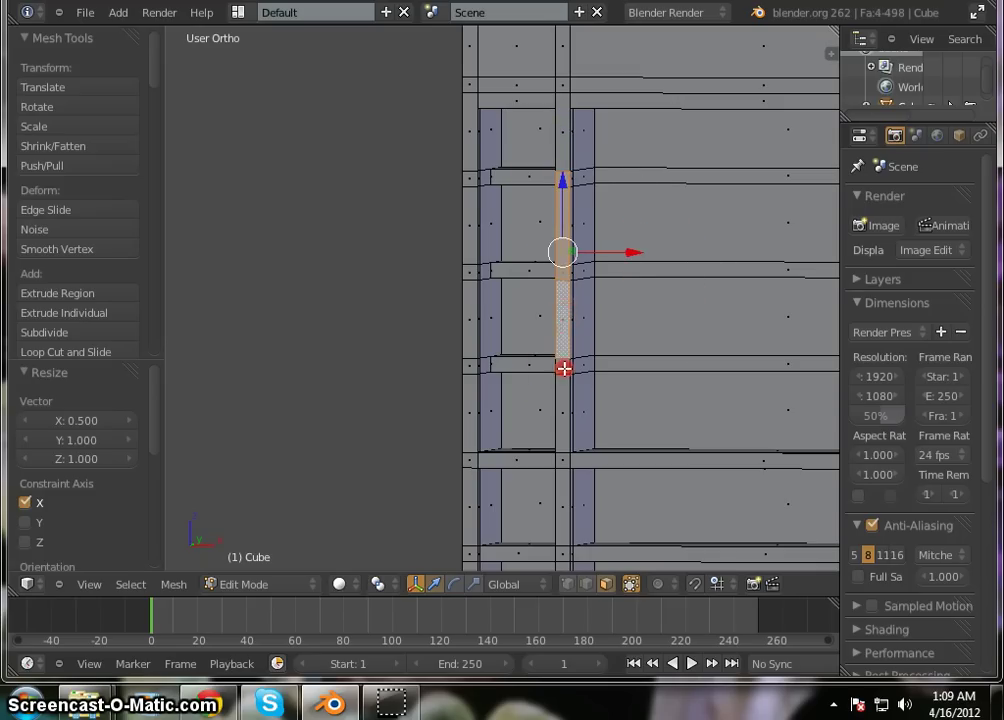
pyautogui.keyDown('shift'); pyautogui.rightClick(564, 366); pyautogui.keyUp('shift')
pyautogui.press('s')
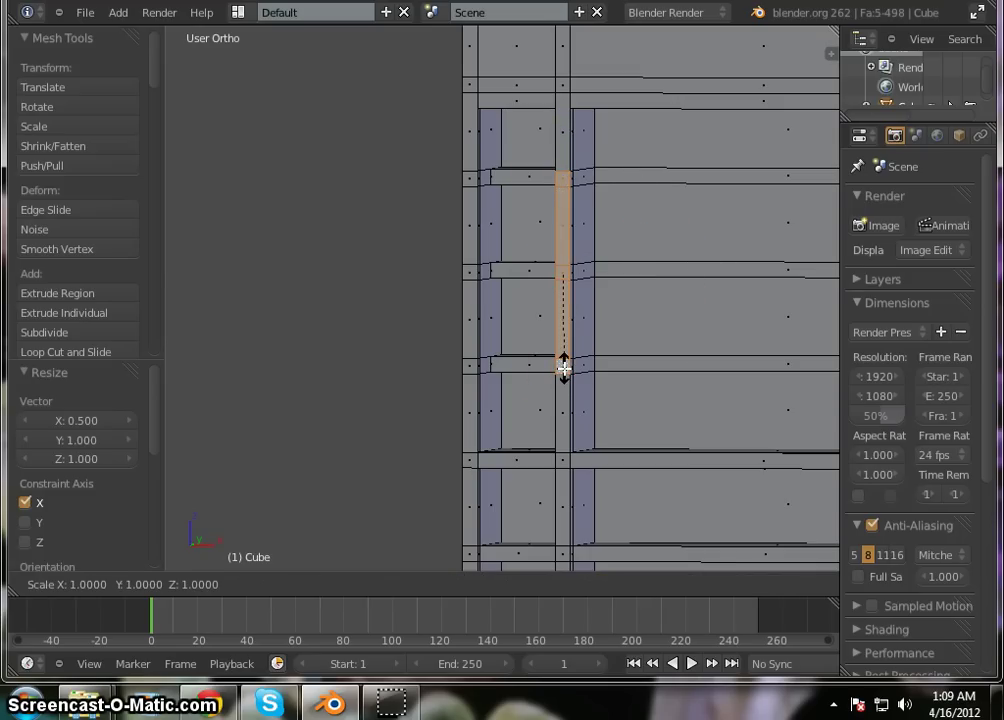
pyautogui.write('x.5')
pyautogui.press('Return')
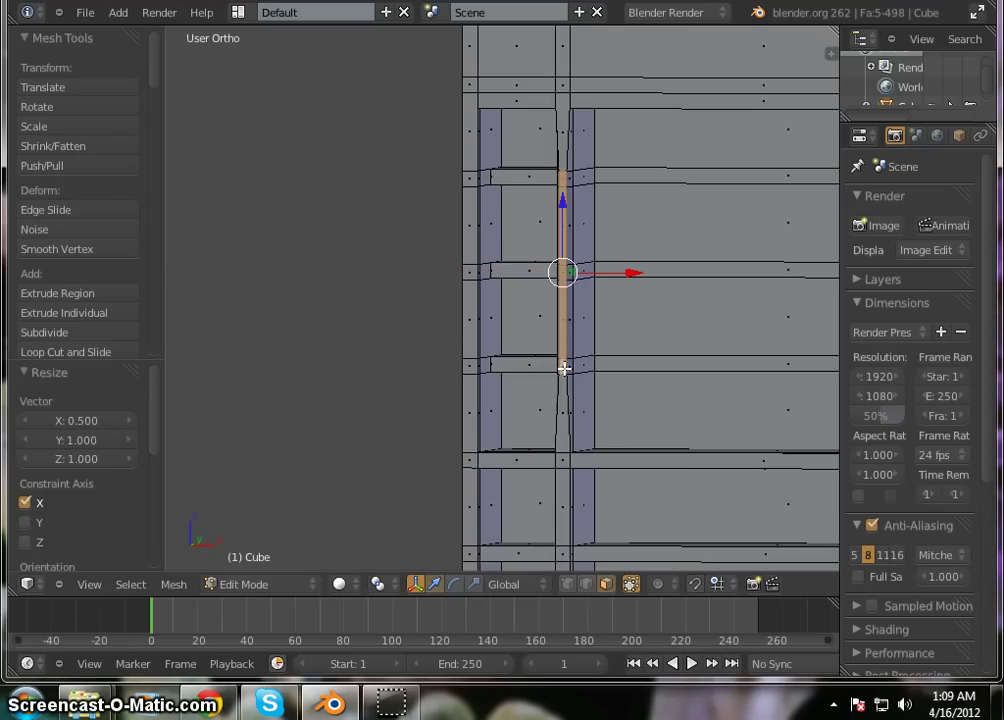
# - Select the five front faces spanning the upper shelves on the outer upright farthest from the origin and scale them to 0.5 along X
pyautogui.click(509, 223)
pyautogui.rightClick(469, 175)
pyautogui.keyDown('shift'); pyautogui.rightClick(469, 228); pyautogui.keyUp('shift')
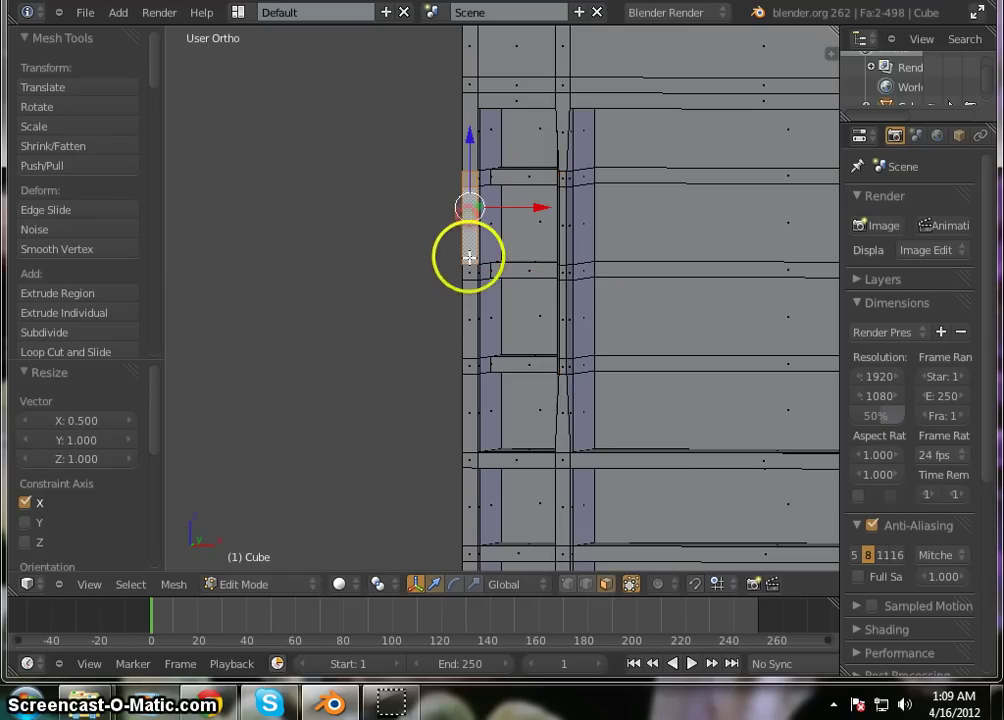
pyautogui.keyDown('shift'); pyautogui.rightClick(470, 272); pyautogui.keyUp('shift')
pyautogui.keyDown('shift'); pyautogui.rightClick(468, 320); pyautogui.keyUp('shift')
pyautogui.keyDown('shift'); pyautogui.rightClick(475, 363); pyautogui.keyUp('shift')
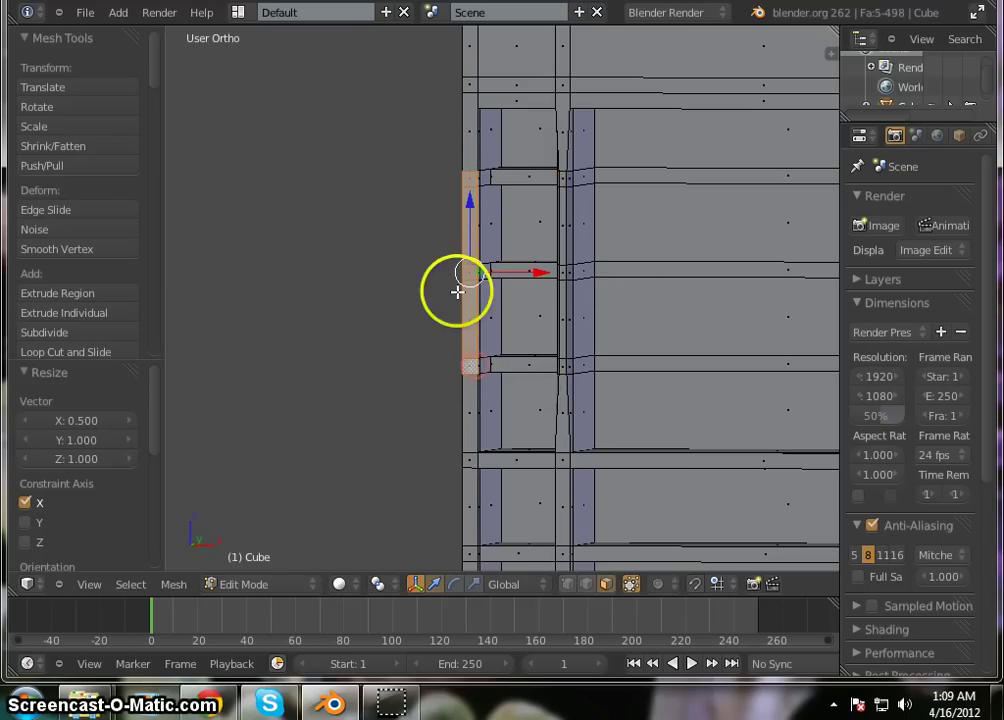
pyautogui.press('s')
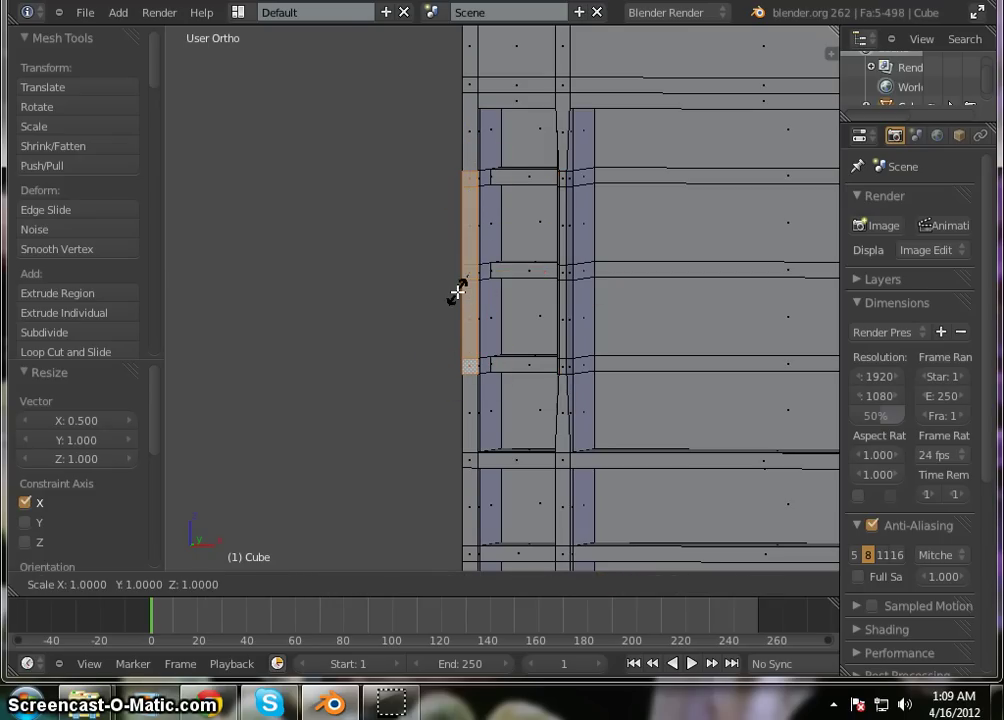
pyautogui.press('x')
pyautogui.write('0.')
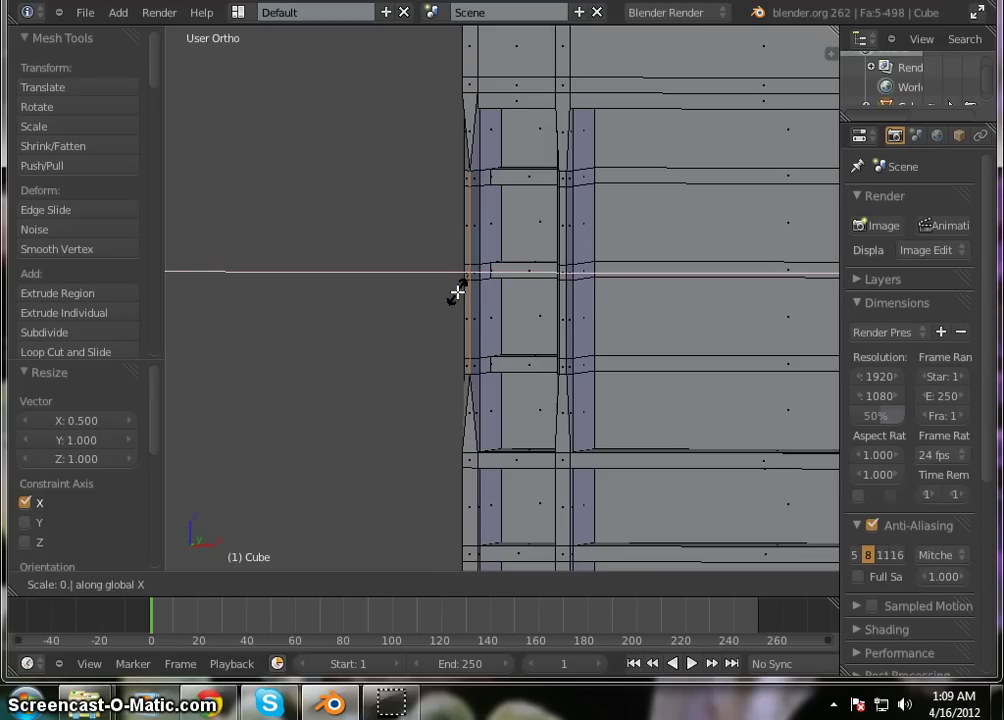
pyautogui.write('5')
pyautogui.press('Return')
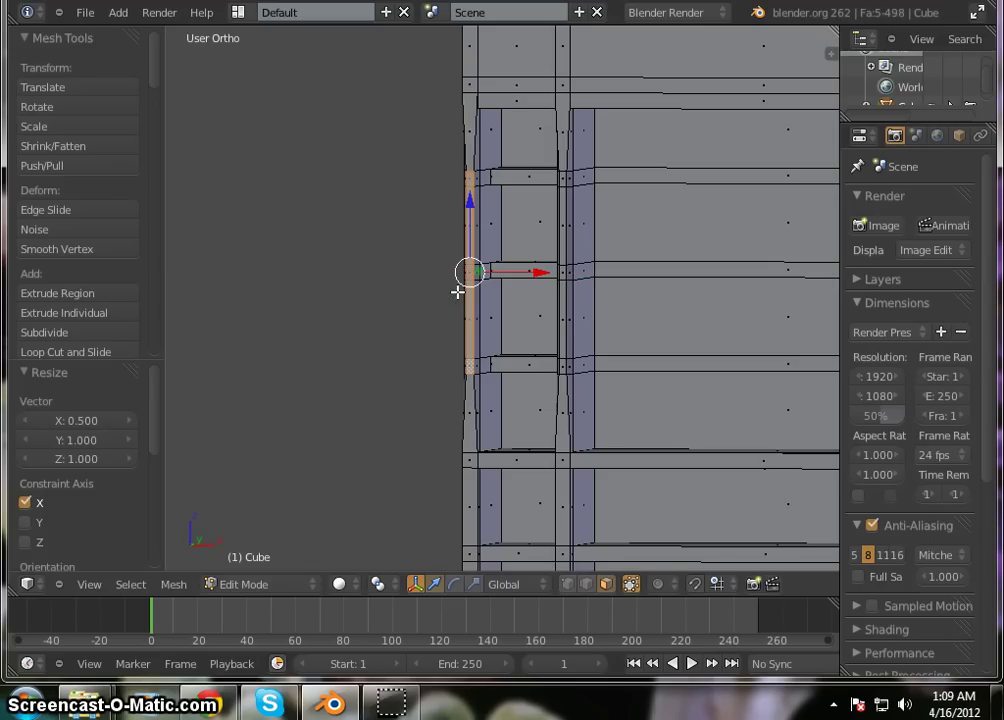
# - Select the small front face where the lower shelf crosses the far inner upright and scale it to 0.5 along X
pyautogui.scroll(-3, 383, 161)
pyautogui.scroll(1, 595, 299)
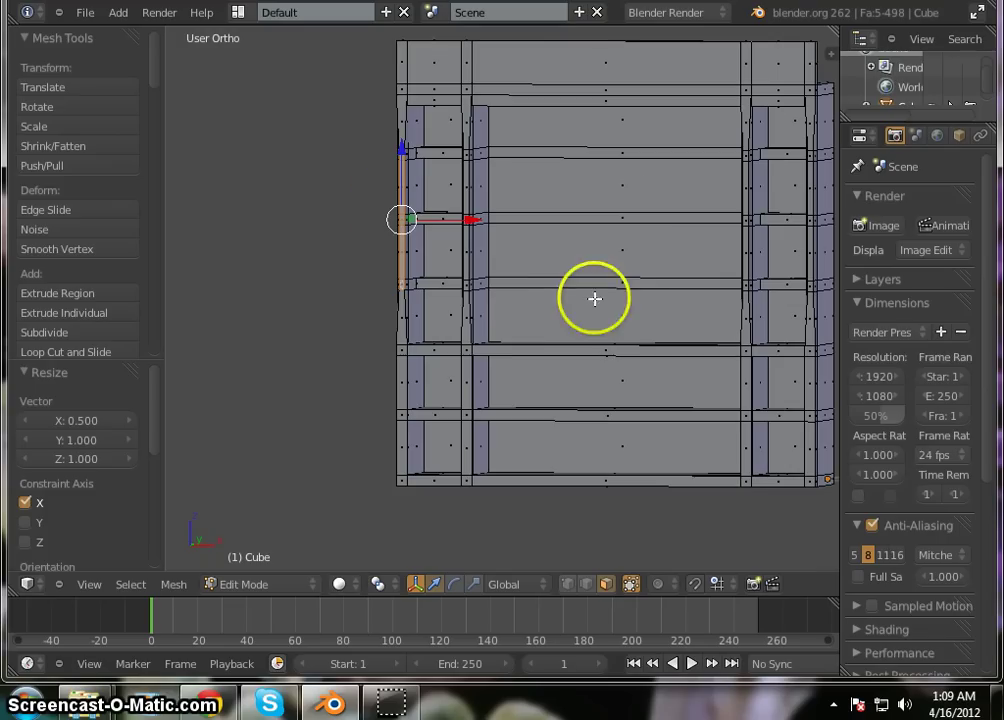
pyautogui.moveTo(500, 332)
pyautogui.mouseDown(button='middle')
pyautogui.moveTo(536, 318)
pyautogui.moveTo(486, 309)
pyautogui.moveTo(496, 327)
pyautogui.mouseUp(button='middle')
pyautogui.rightClick(468, 412)
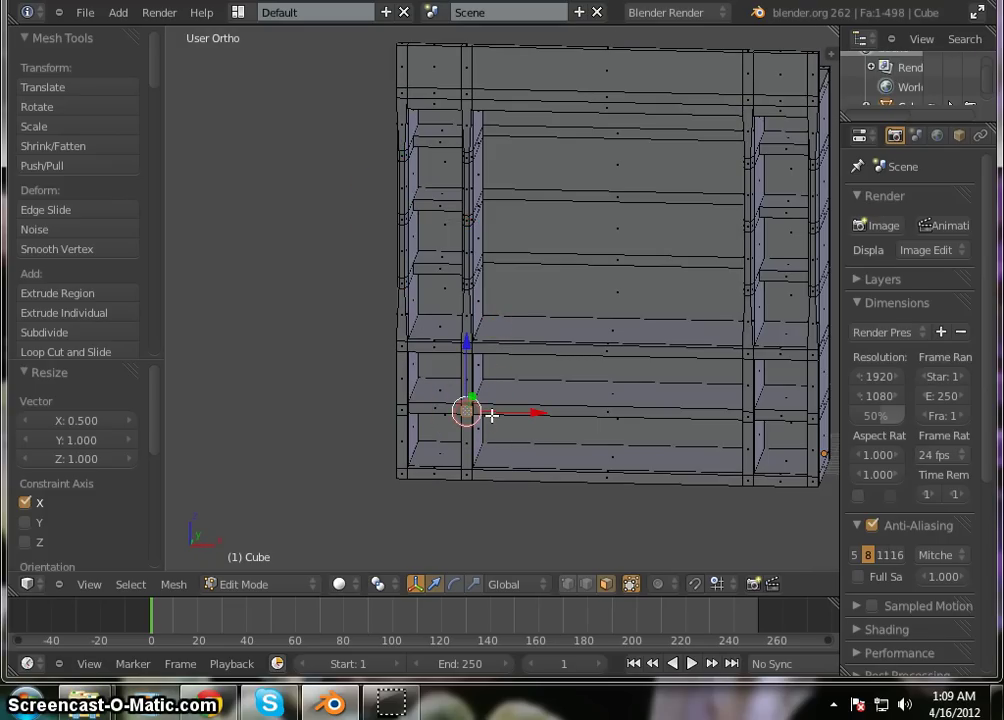
pyautogui.rightClick(466, 423)
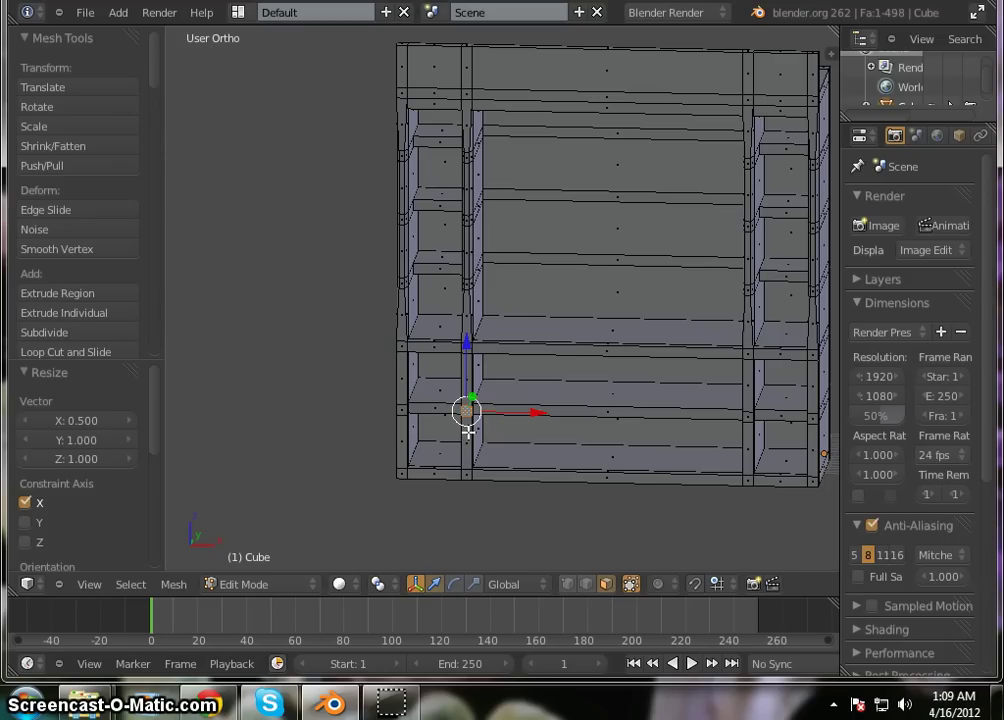
pyautogui.press('s')
pyautogui.press('x')
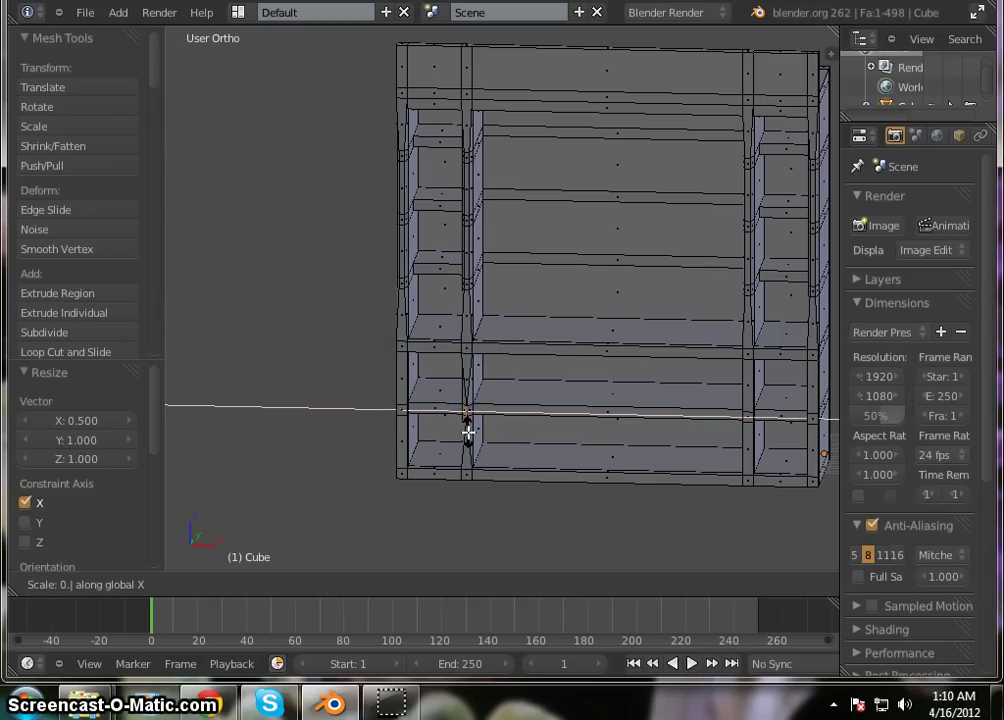
pyautogui.press('Return')
# - Scale the lower-shelf junction faces on the far outer upright and the inner upright nearest the origin, one at a time, to 0.5 along X
pyautogui.rightClick(400, 407)
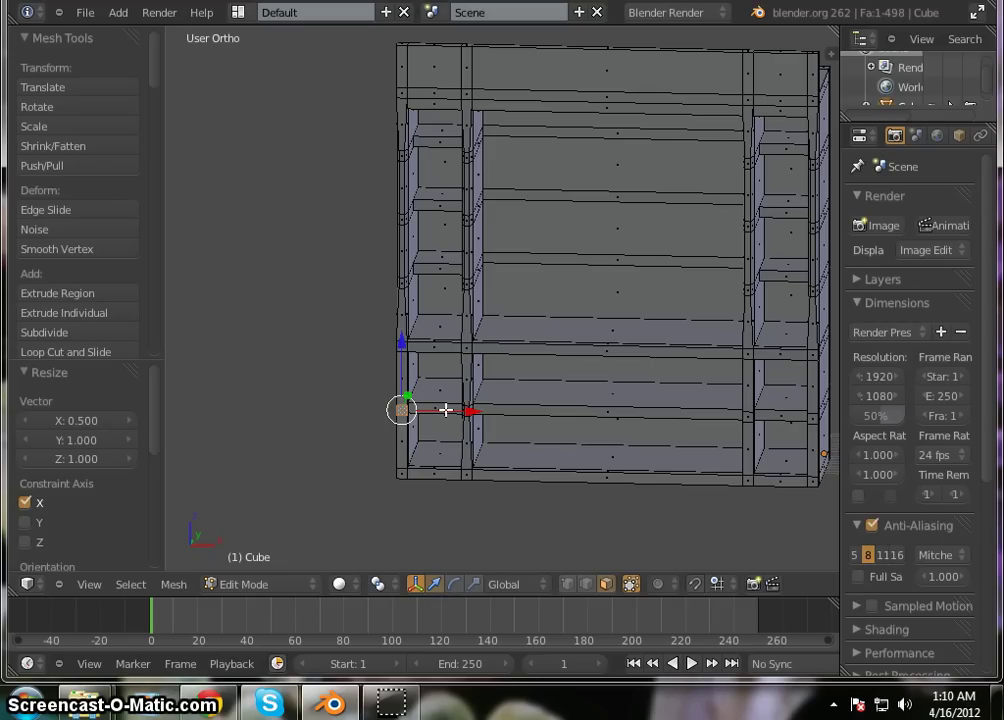
pyautogui.write('sx0.')
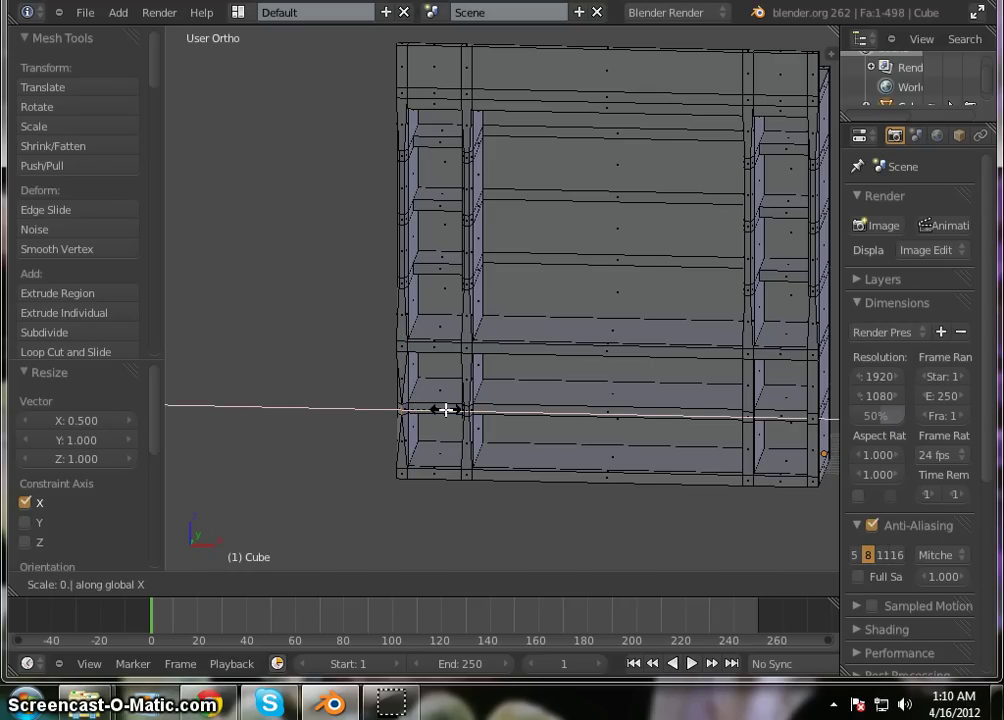
pyautogui.press('Escape')
pyautogui.rightClick(748, 415)
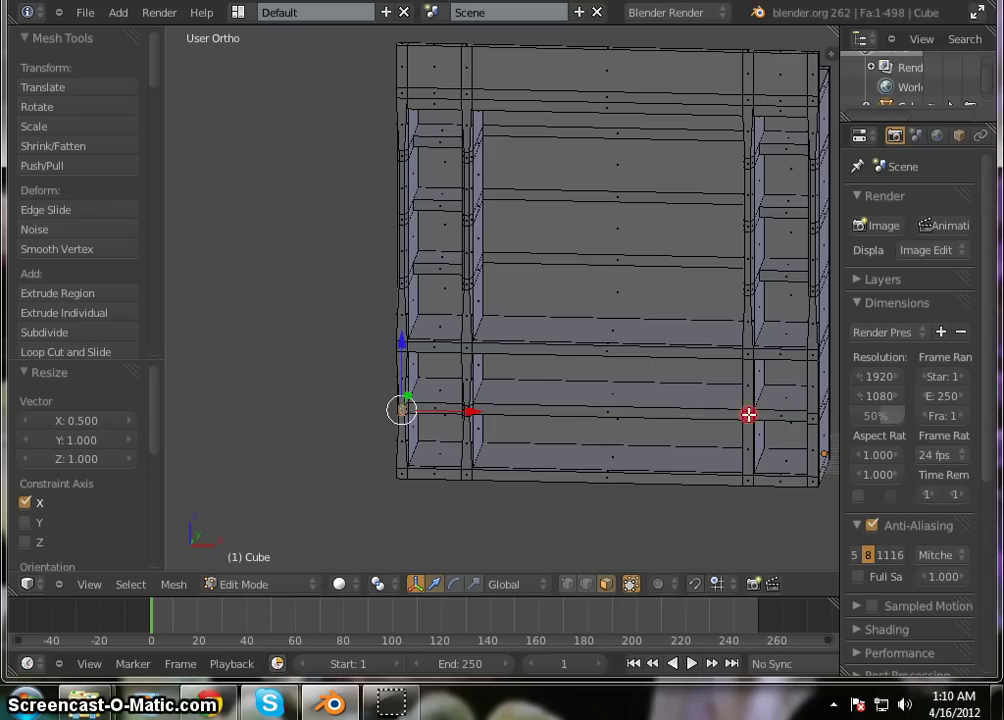
pyautogui.write('sx')
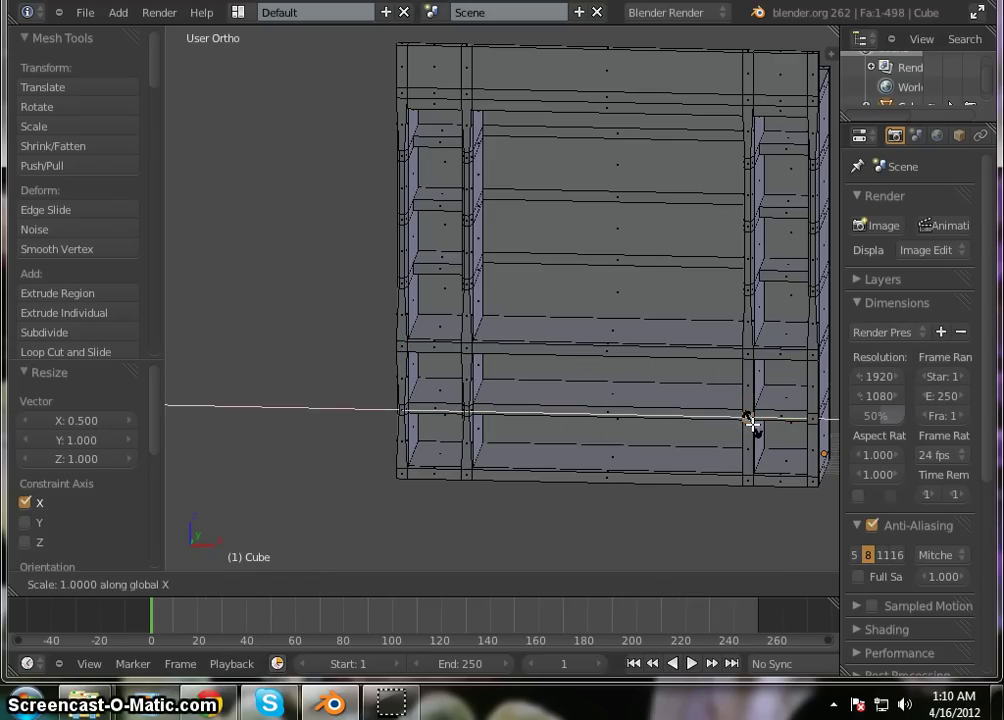
pyautogui.write('0.')
pyautogui.press('Escape')
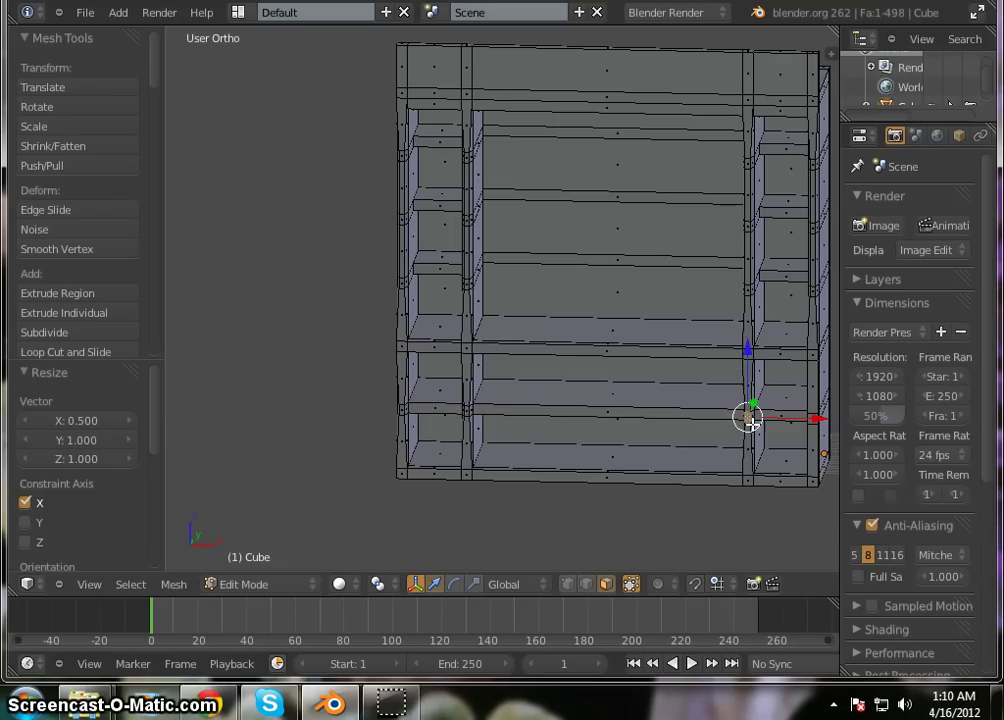
# - Select the lower-shelf junction face on the outer upright nearest the origin and scale it to 0.5 along X
pyautogui.rightClick(810, 418)
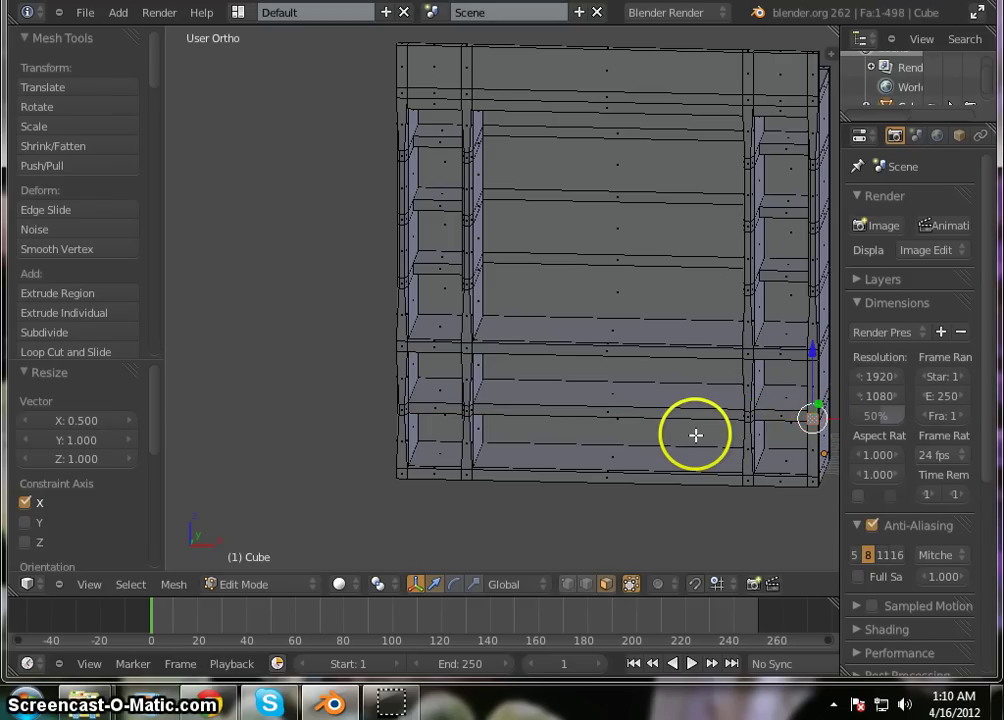
pyautogui.press('s')
pyautogui.press('x')
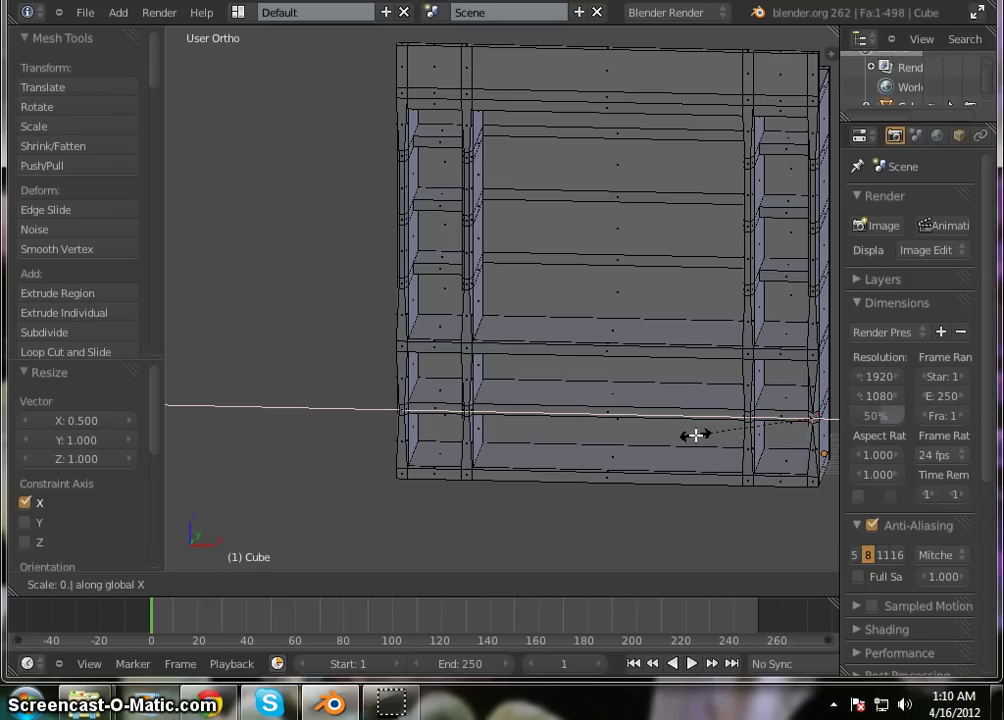
pyautogui.press('Return')
# - Examine the narrowed uprights and the lower shelves from several distances and from a higher angle
pyautogui.scroll(-2, 580, 307)
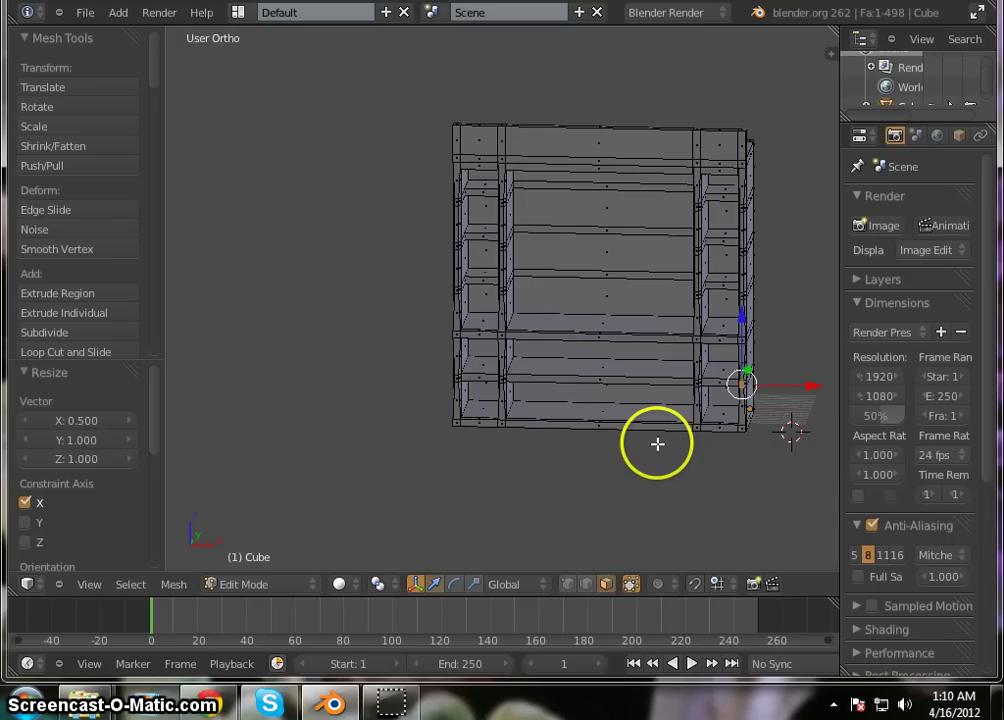
pyautogui.scroll(2, 657, 444)
pyautogui.scroll(-1, 610, 419)
pyautogui.scroll(1, 610, 419)
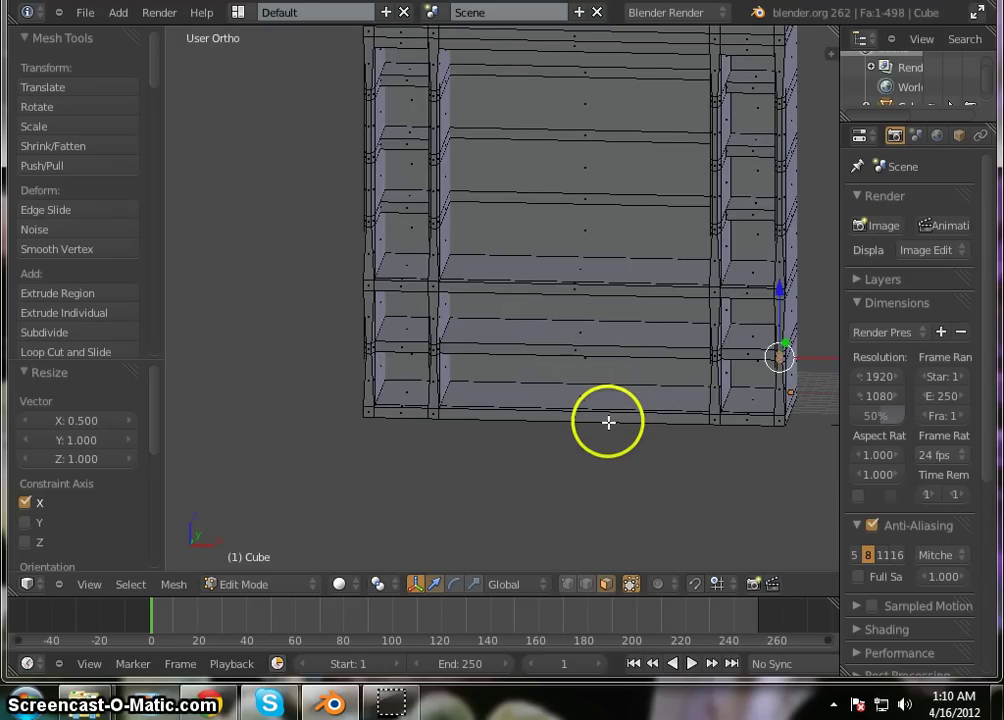
pyautogui.moveTo(634, 383); pyautogui.dragTo(620, 447, button='middle')
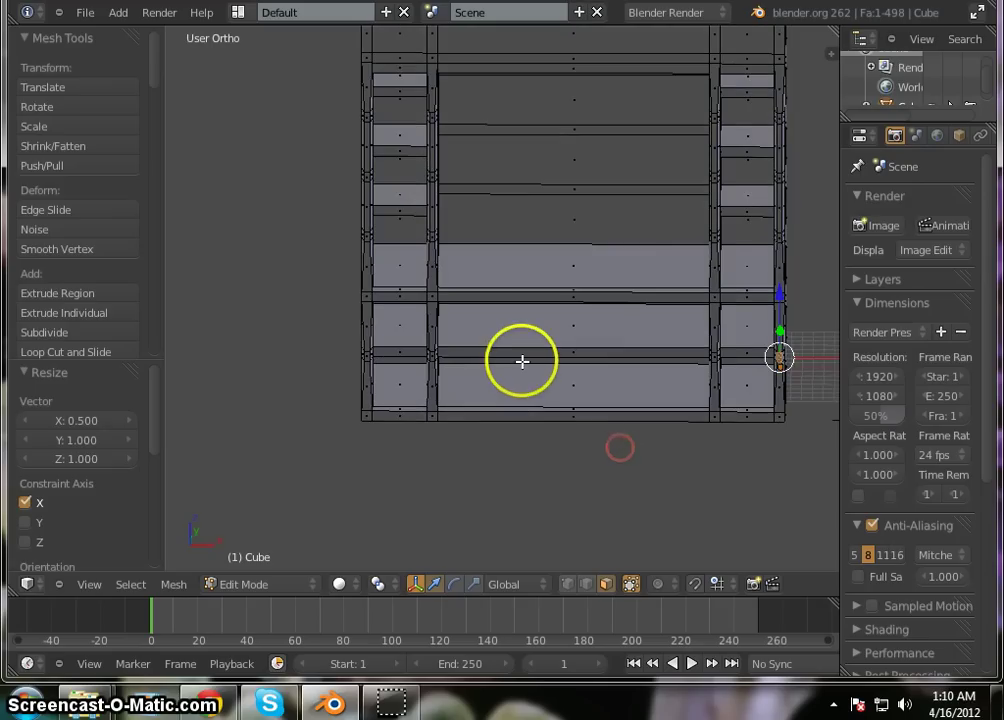
pyautogui.scroll(-1, 524, 361)
pyautogui.scroll(3, 547, 360)
pyautogui.scroll(-2, 477, 374)
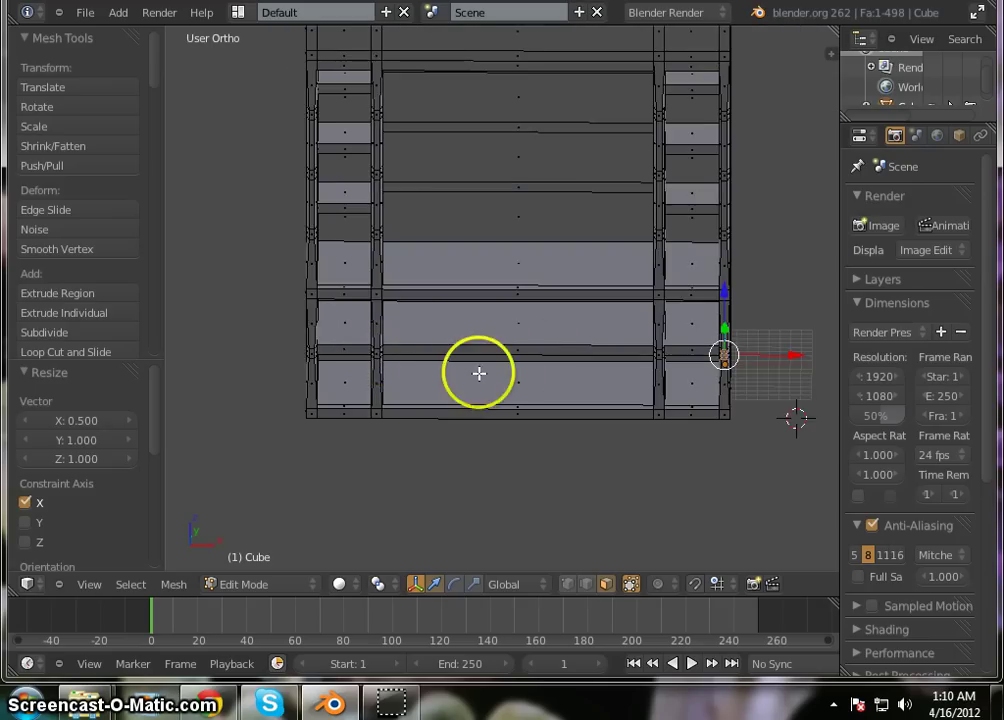
# - Select the side-bay front faces of the bottom rail and of the shelf above the lower shelf, and subdivide all four once
pyautogui.scroll(2, 479, 373)
pyautogui.scroll(-1, 418, 360)
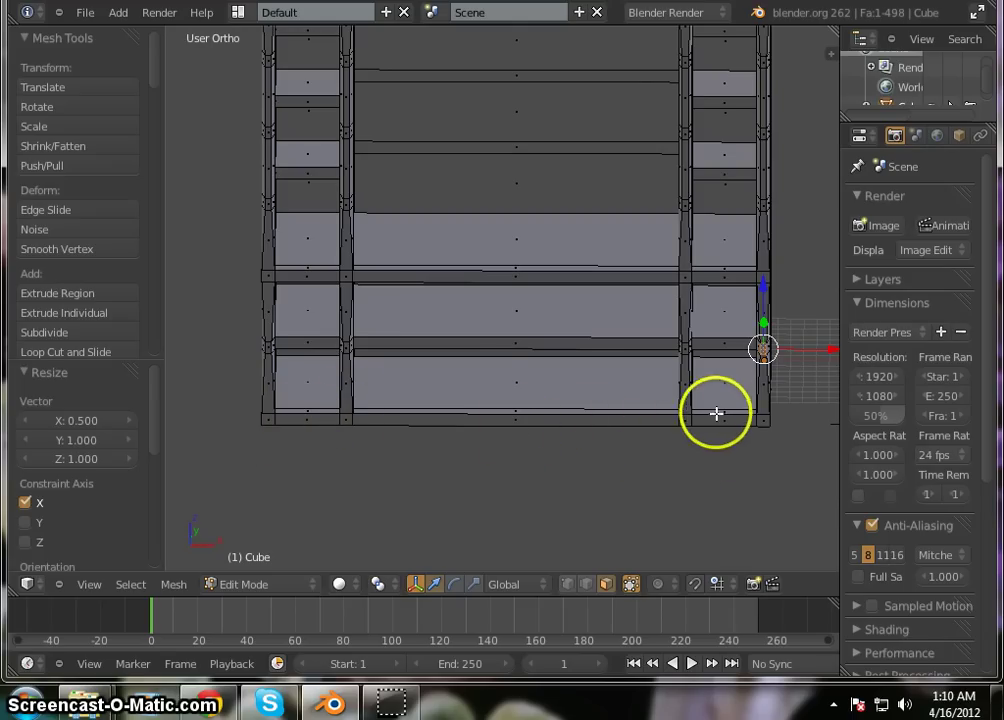
pyautogui.scroll(2, 510, 408)
pyautogui.scroll(-2, 522, 408)
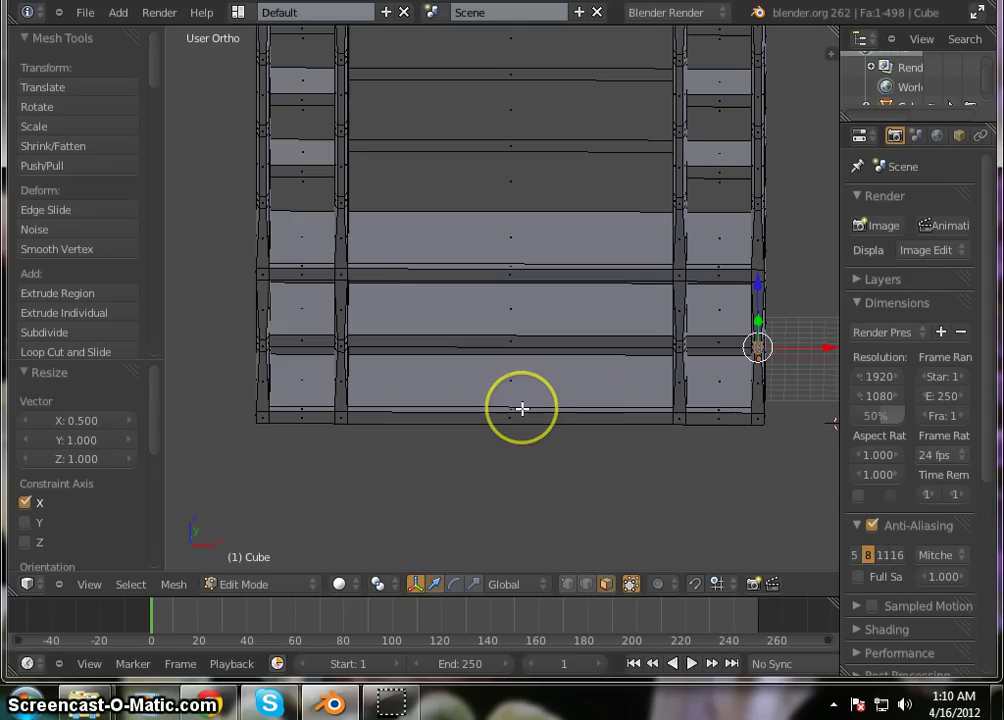
pyautogui.rightClick(300, 272)
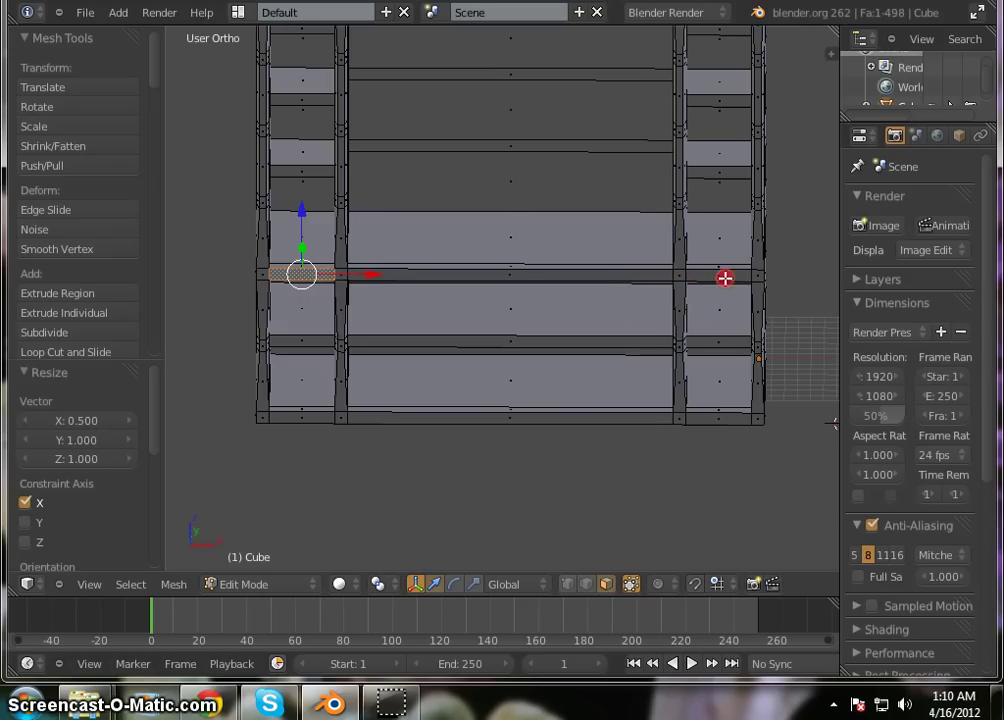
pyautogui.keyDown('shift'); pyautogui.rightClick(724, 277); pyautogui.keyUp('shift')
pyautogui.keyDown('shift'); pyautogui.rightClick(724, 415); pyautogui.keyUp('shift')
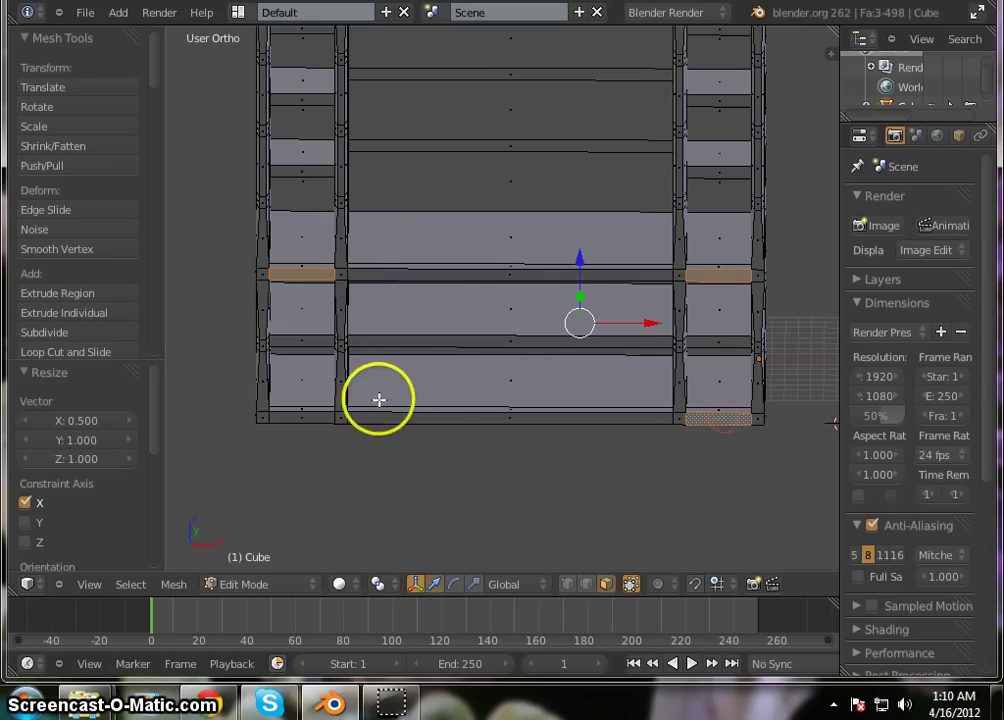
pyautogui.keyDown('shift'); pyautogui.rightClick(297, 414); pyautogui.keyUp('shift')
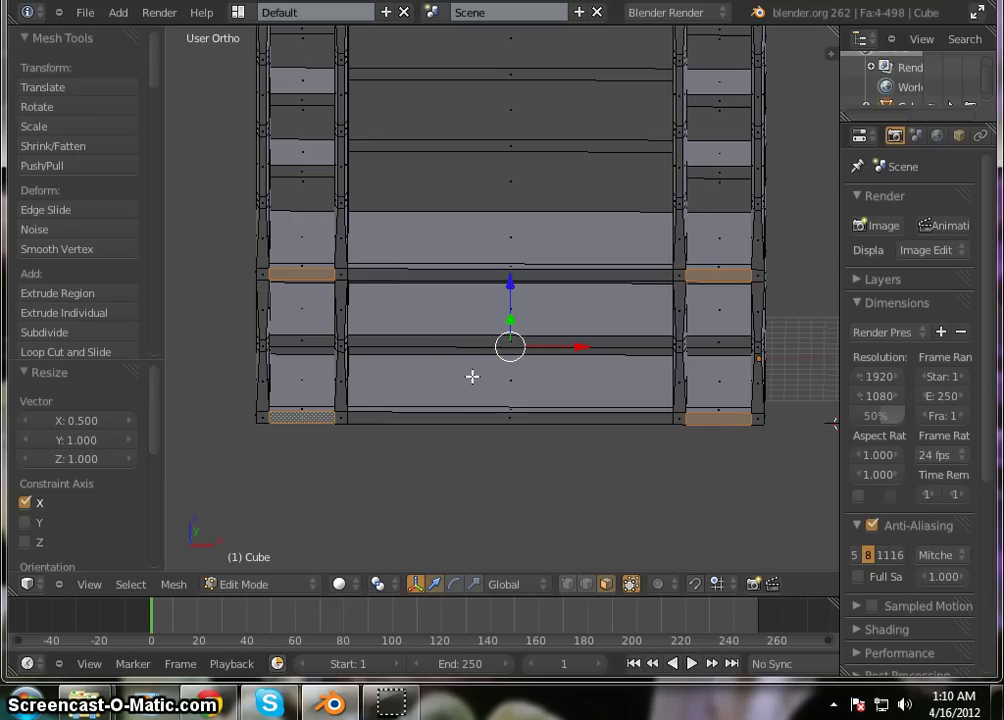
pyautogui.press('w')
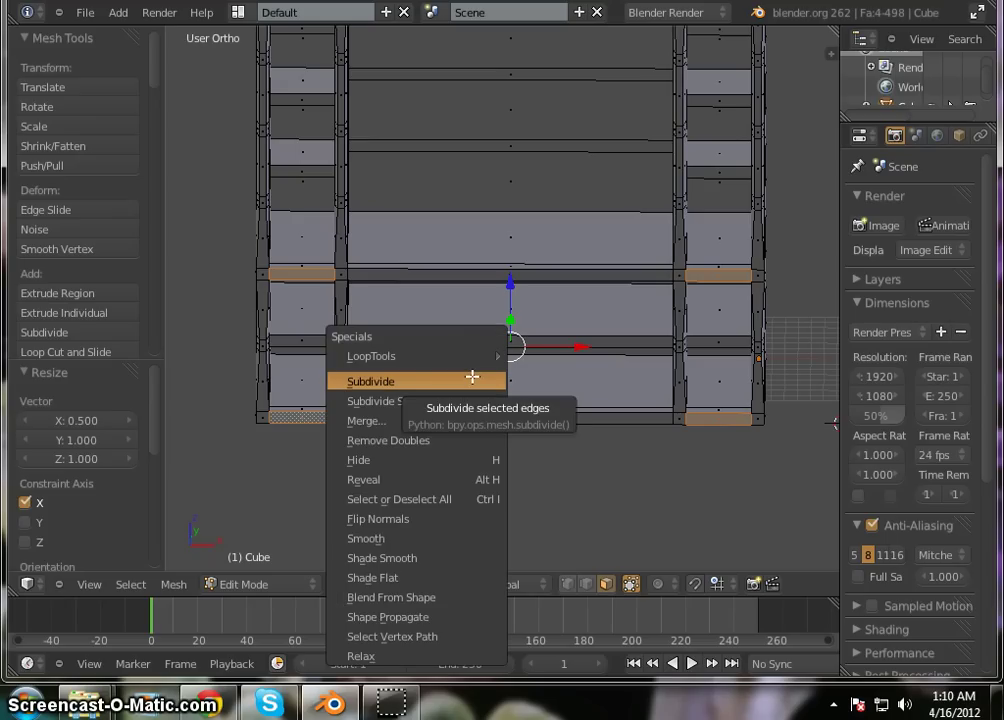
pyautogui.click(472, 377)
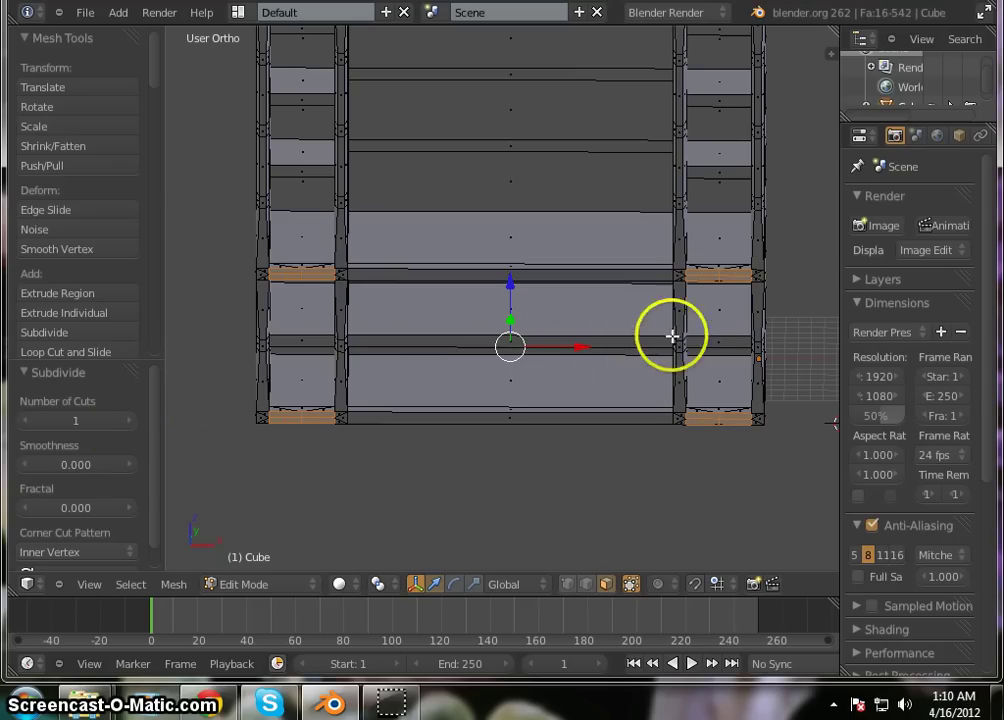
# - In edge selection, select the two middle vertical edges on the shelf above the lower one, in the side bay nearest the origin, and scale them 0.5 along Z
pyautogui.keyDown('shift'); pyautogui.click(586, 584); pyautogui.keyUp('shift')
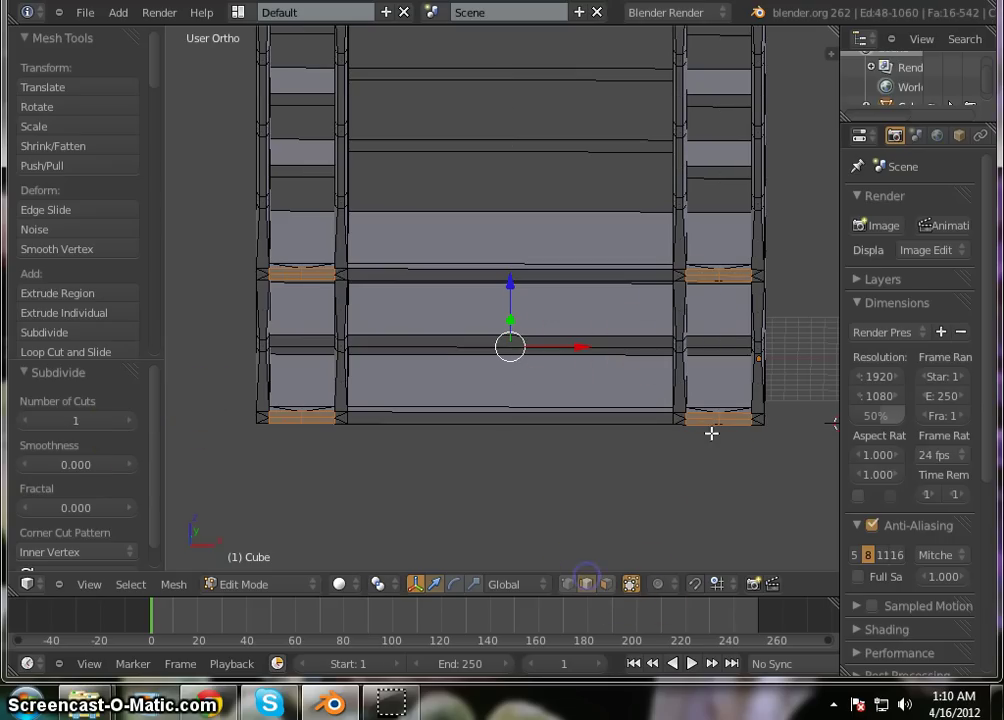
pyautogui.rightClick(719, 272)
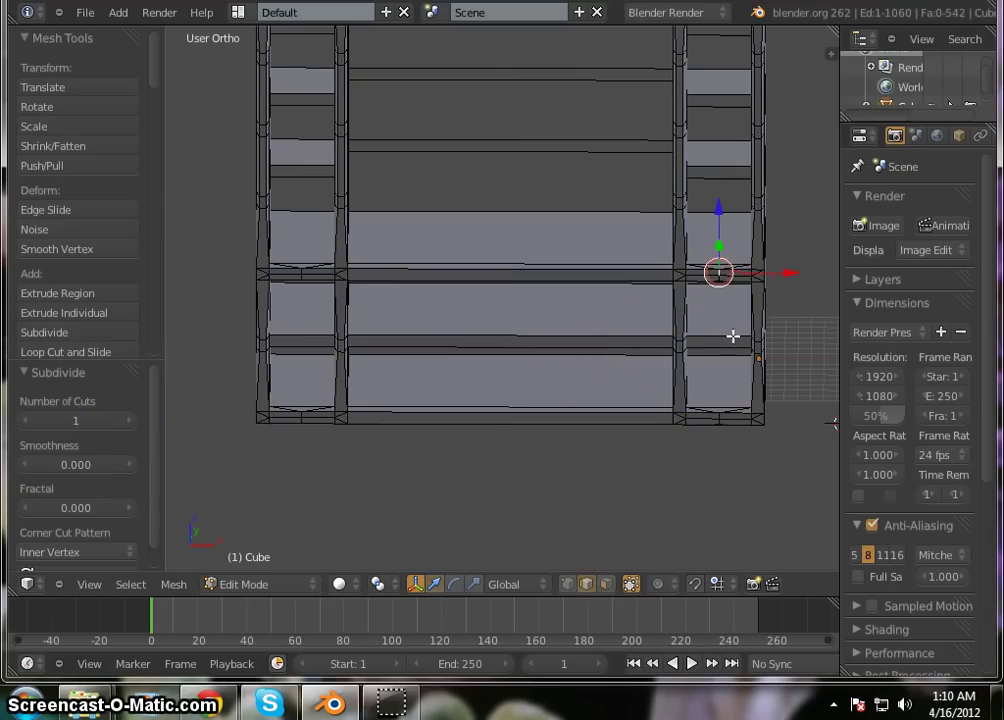
pyautogui.keyDown('shift'); pyautogui.rightClick(722, 279); pyautogui.keyUp('shift')
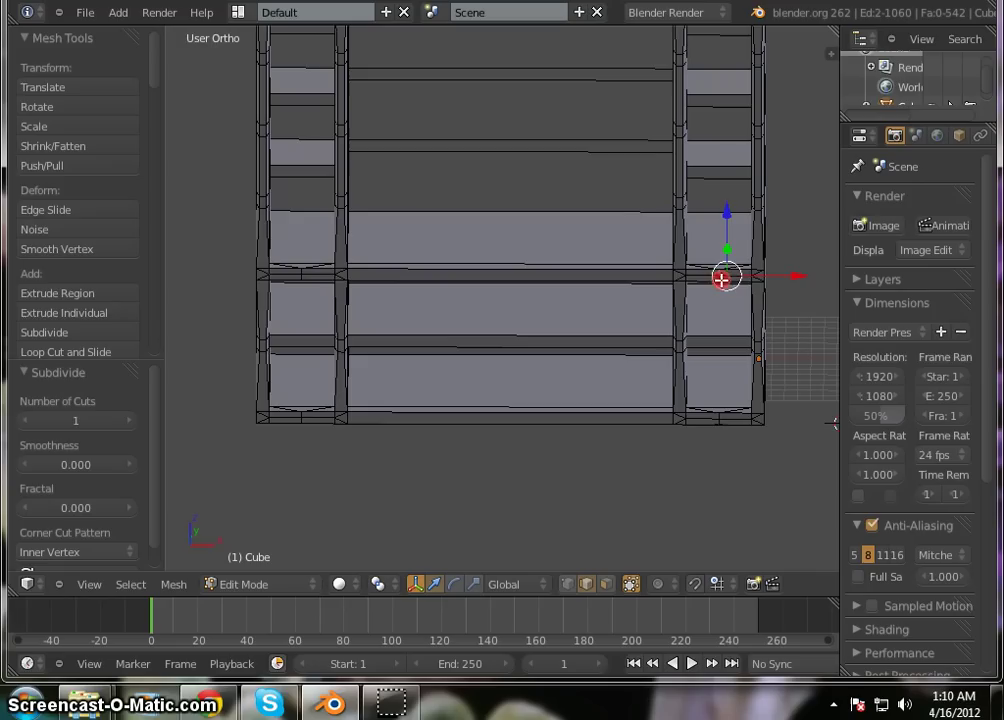
pyautogui.scroll(3, 720, 296)
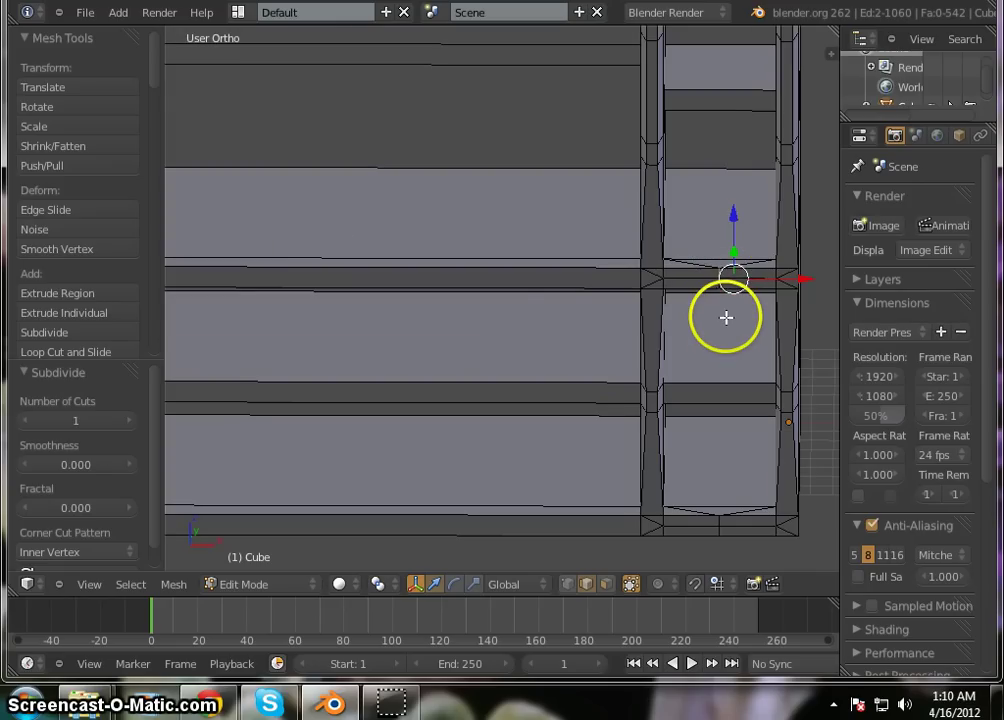
pyautogui.press('a')
pyautogui.scroll(3, 722, 270)
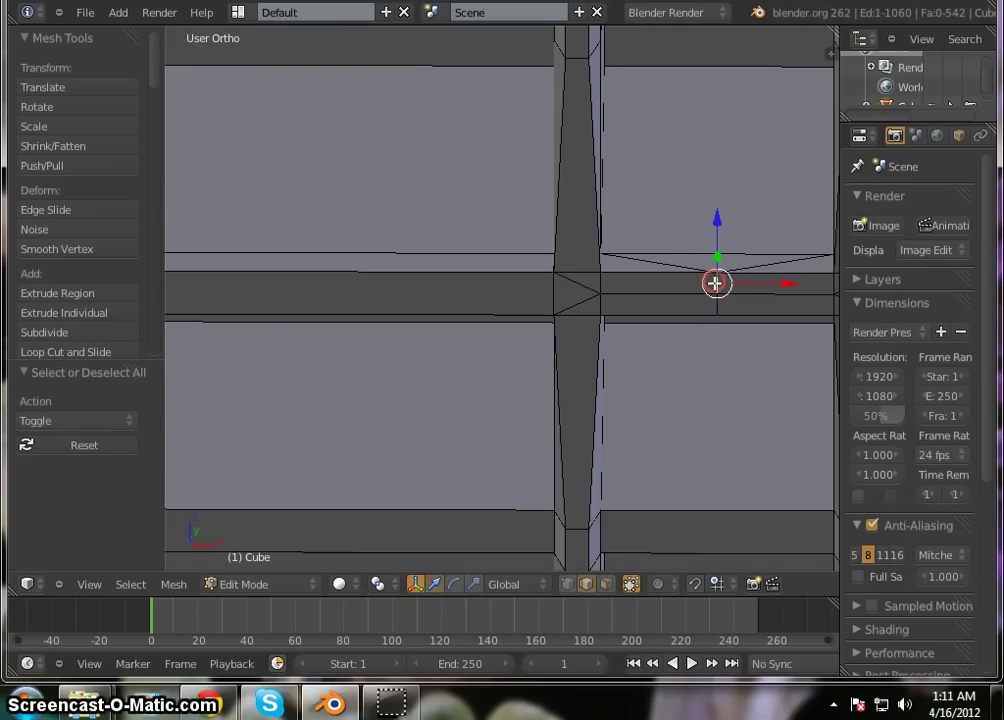
pyautogui.scroll(-2, 652, 270)
pyautogui.keyDown('shift'); pyautogui.rightClick(704, 307); pyautogui.keyUp('shift')
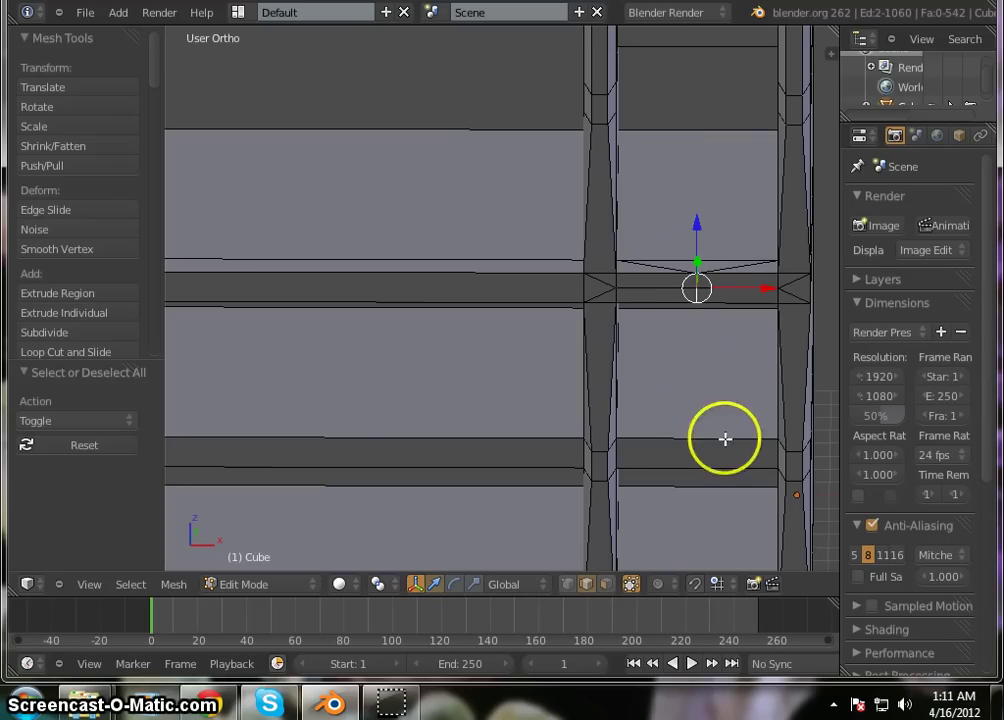
pyautogui.press('s')
pyautogui.press('z')
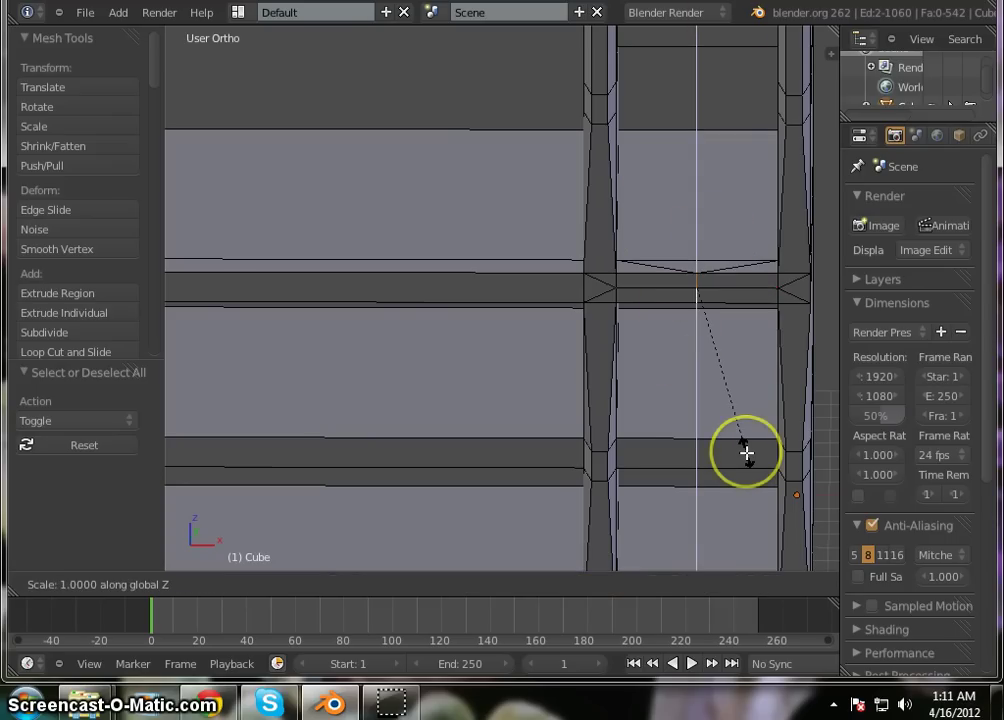
pyautogui.write('0.5')
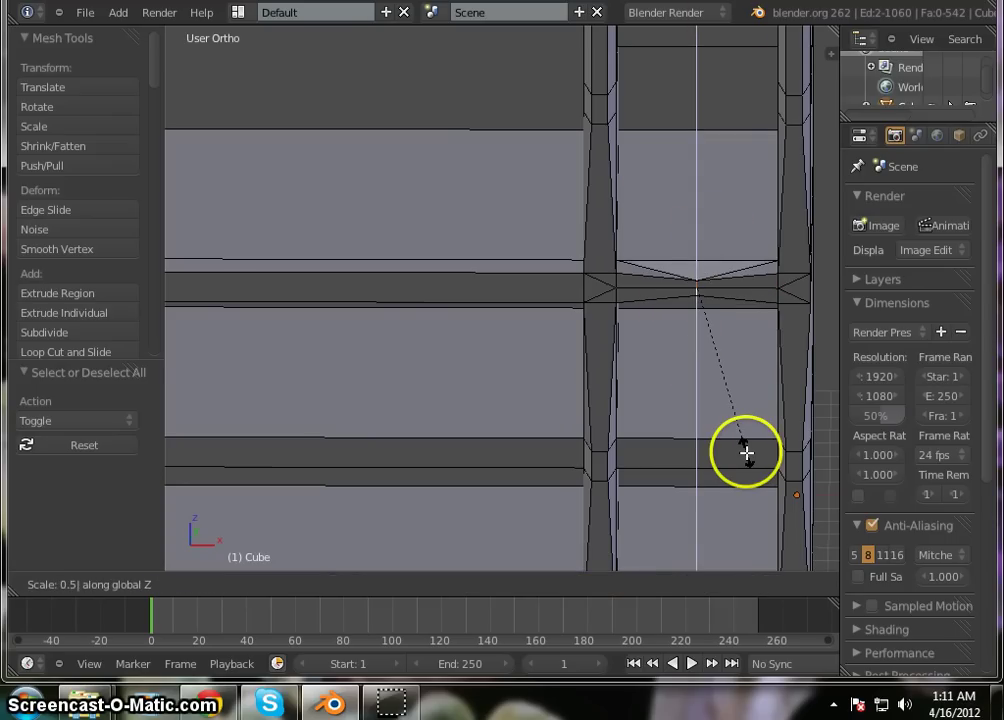
pyautogui.press('Return')
# - Scale the middle vertical edges of the bottom rail in the side bay nearest the origin to 0.5 along Z
pyautogui.scroll(-2, 697, 245)
pyautogui.scroll(-2, 698, 367)
pyautogui.scroll(7, 699, 420)
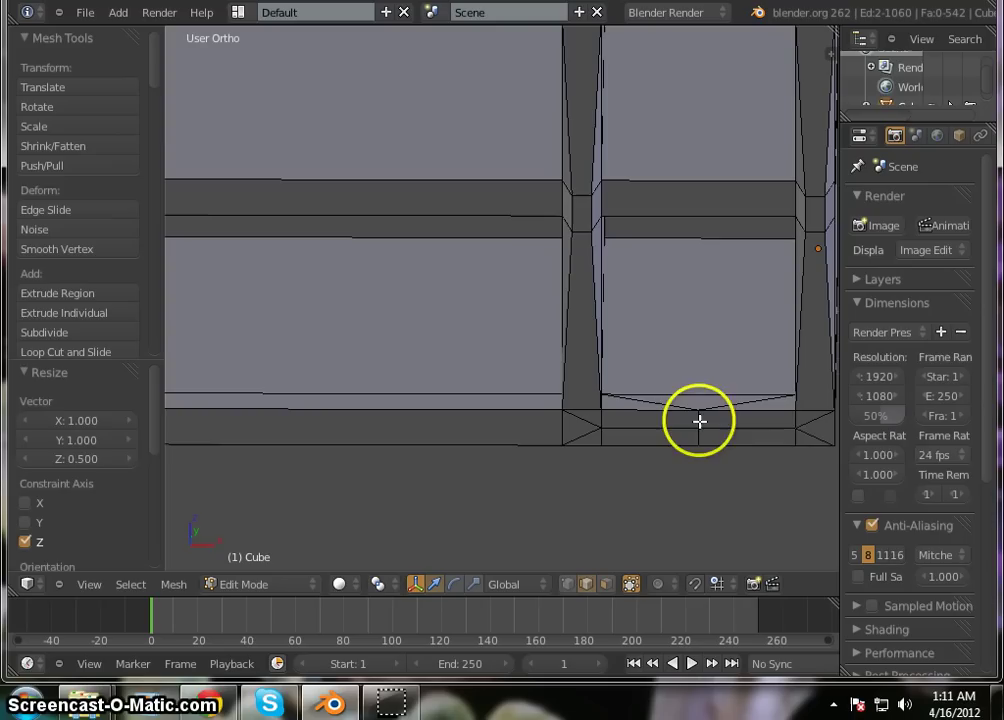
pyautogui.rightClick(699, 421)
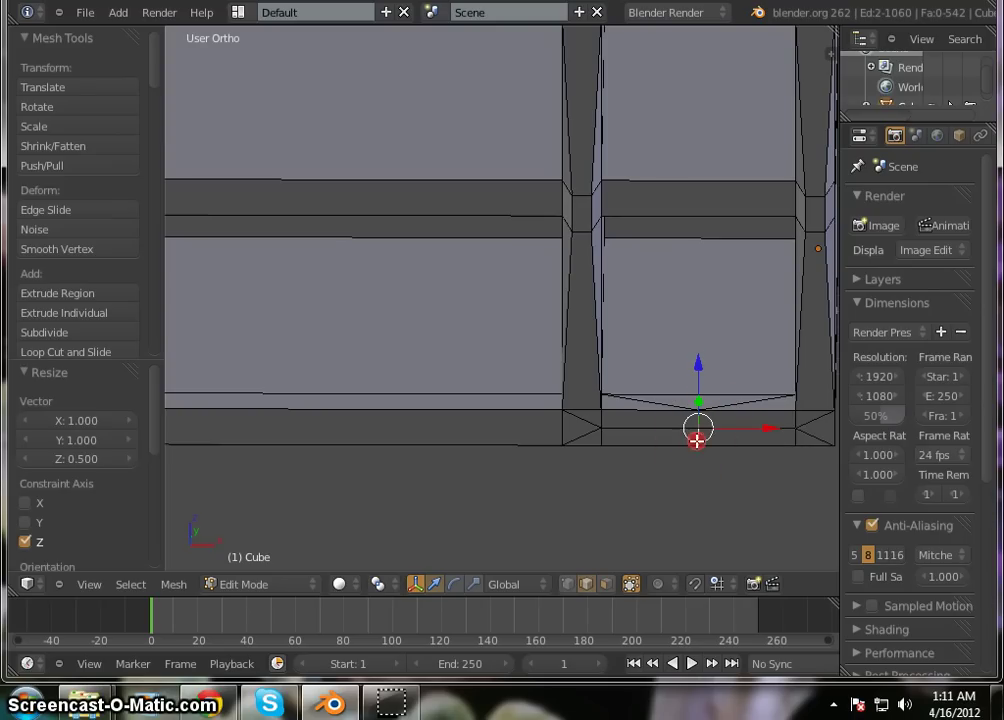
pyautogui.write('s')
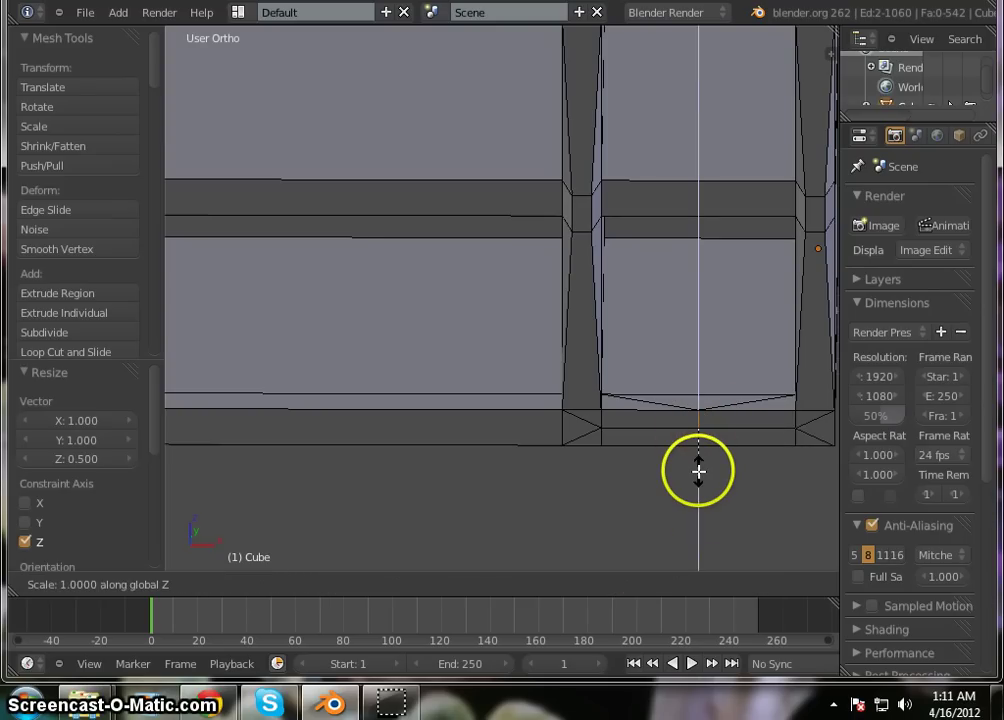
pyautogui.write('.5')
pyautogui.press('Return')
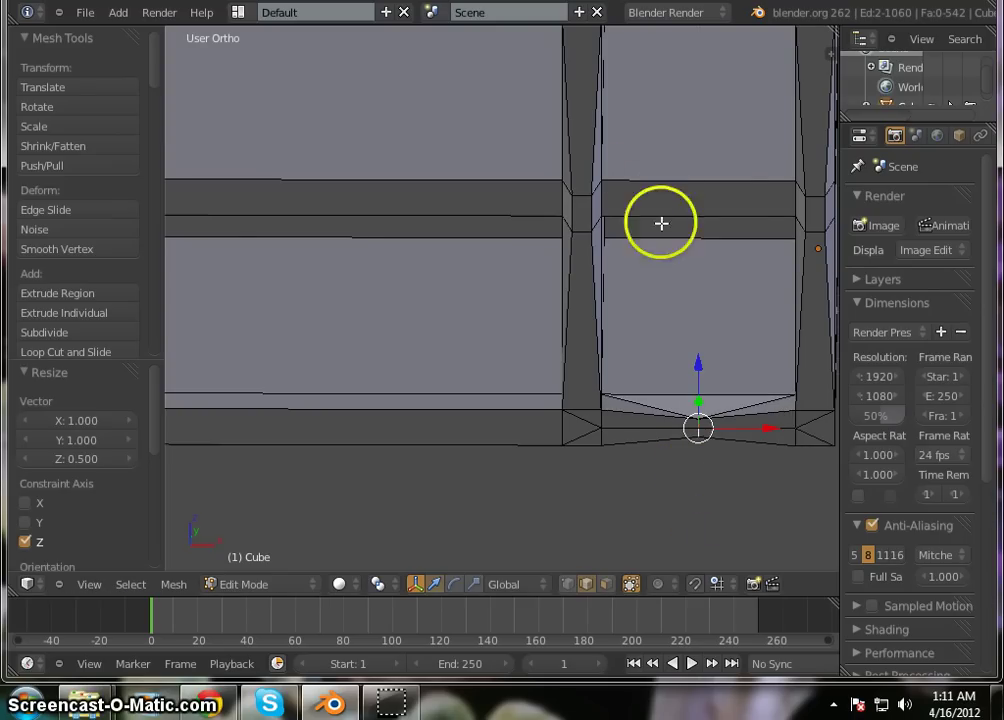
# - In the far side bay, scale the middle vertical edges of the shelf above the lower shelf to 0.5 along Z
pyautogui.scroll(-5, 686, 250)
pyautogui.scroll(4, 312, 268)
pyautogui.scroll(-5, 760, 265)
pyautogui.scroll(6, 480, 152)
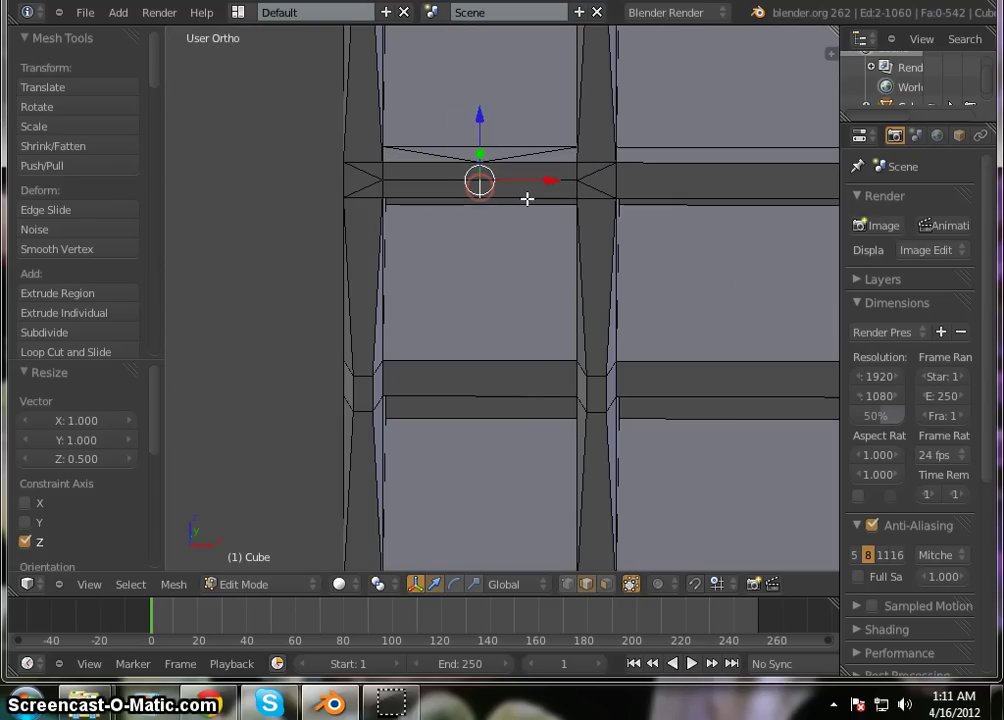
pyautogui.write('sz')
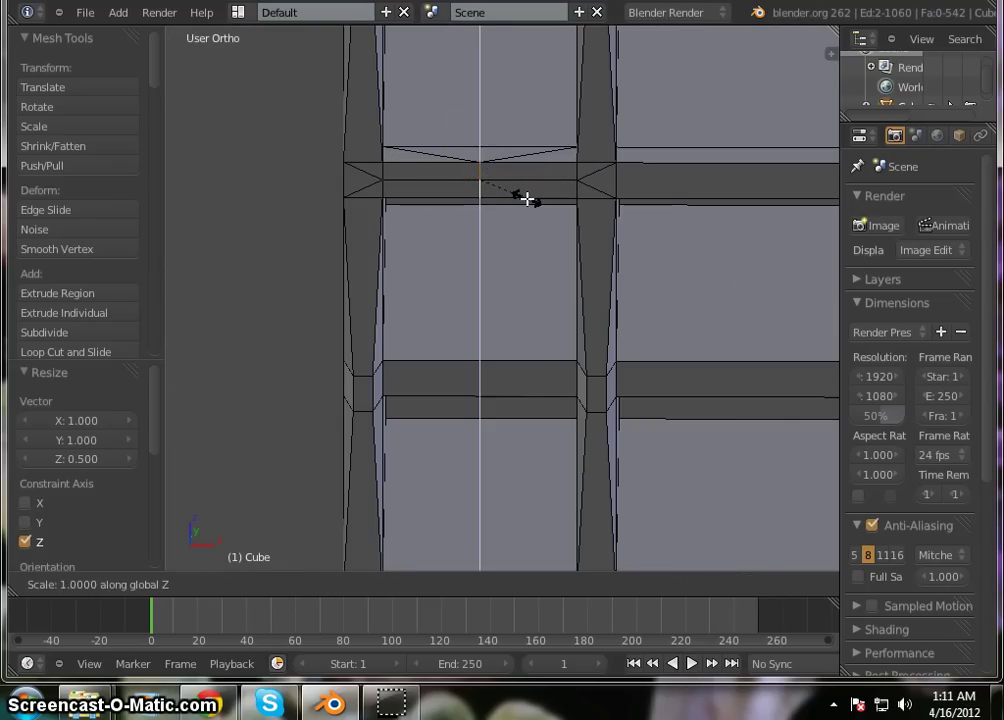
pyautogui.write('0')
pyautogui.press('Return')
# - Scale the middle vertical edges of the bottom rail in the far side bay to 0.5 along Z
pyautogui.scroll(-4, 515, 173)
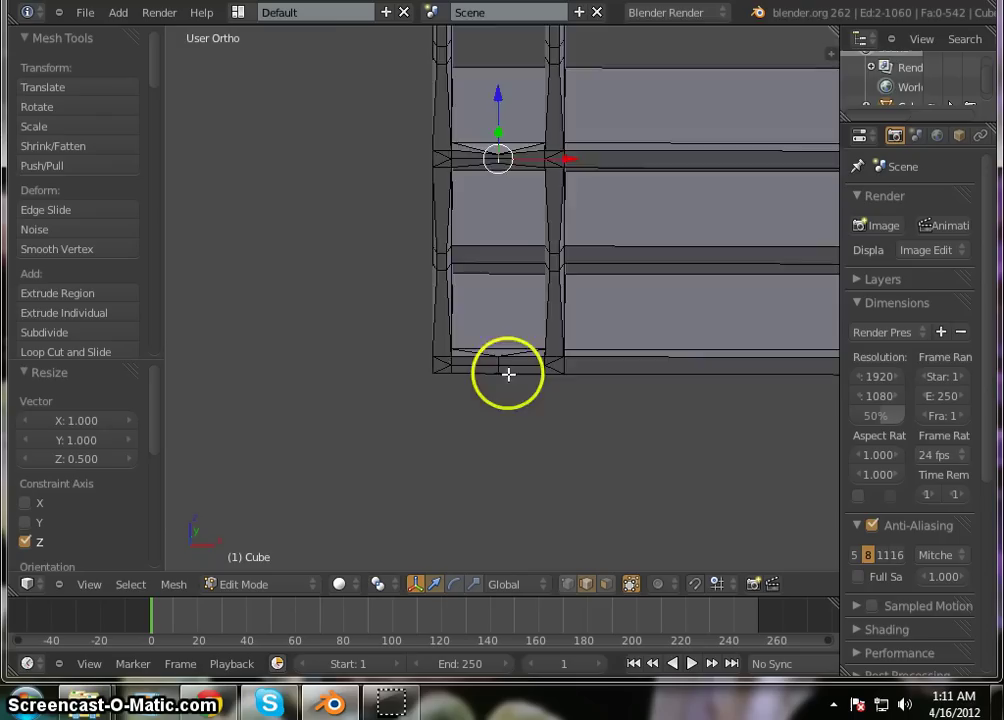
pyautogui.scroll(5, 507, 376)
pyautogui.rightClick(495, 281)
pyautogui.click(491, 289)
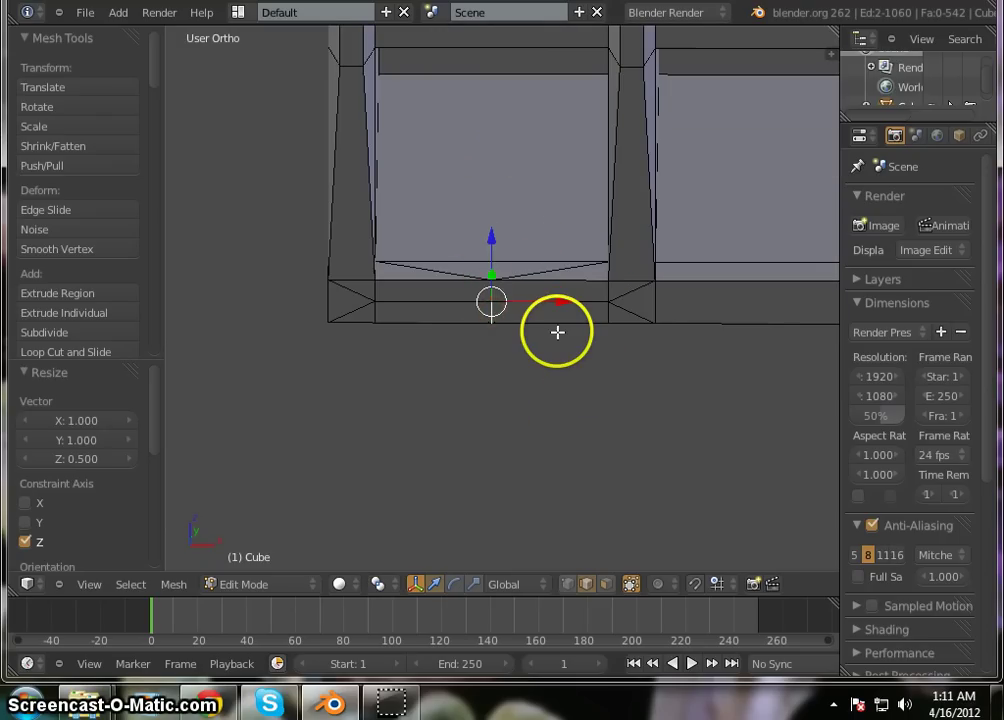
pyautogui.write('sz')
pyautogui.write('0.')
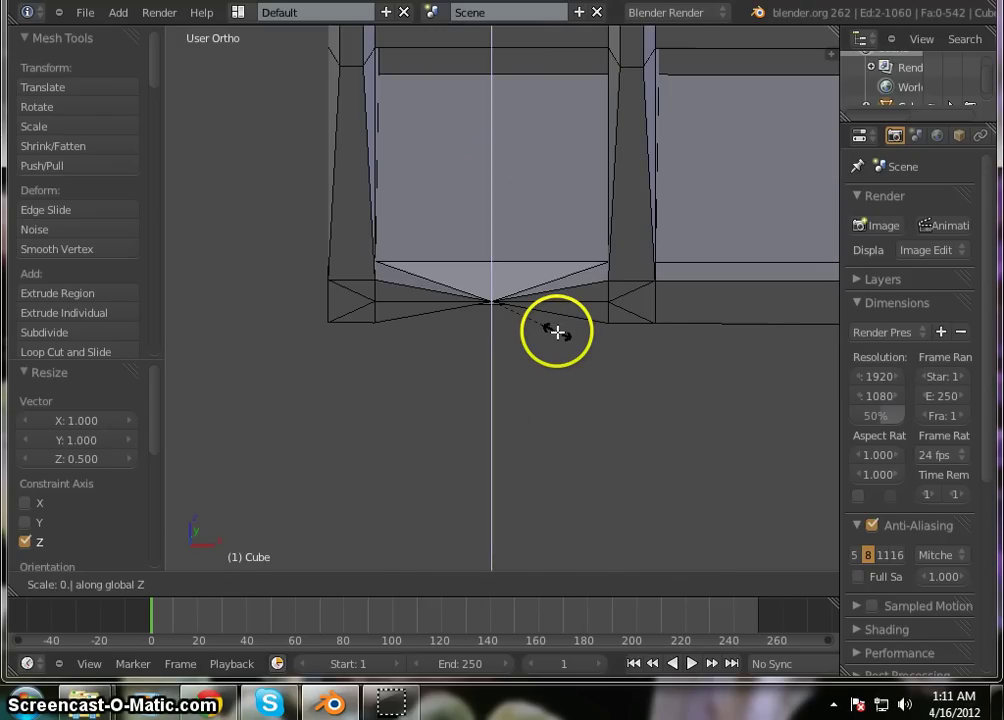
pyautogui.press('Return')
# - Examine the pinched shelf and bottom-rail fronts in both side bays from several distances
pyautogui.scroll(-4, 450, 374)
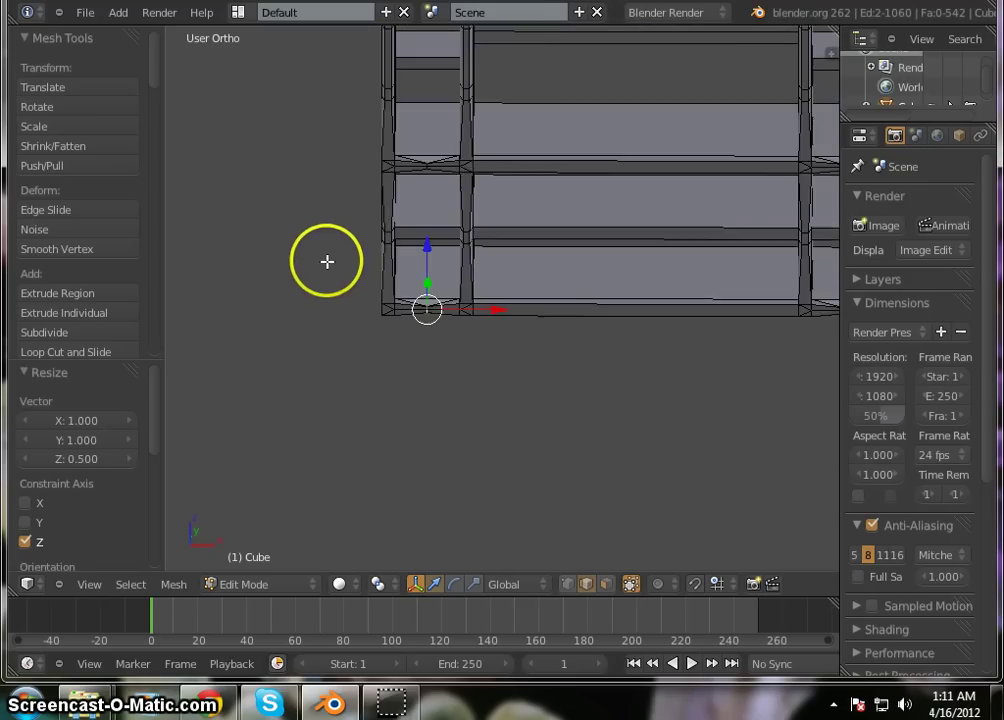
pyautogui.scroll(-2, 493, 170)
pyautogui.scroll(1, 491, 179)
pyautogui.scroll(-1, 493, 229)
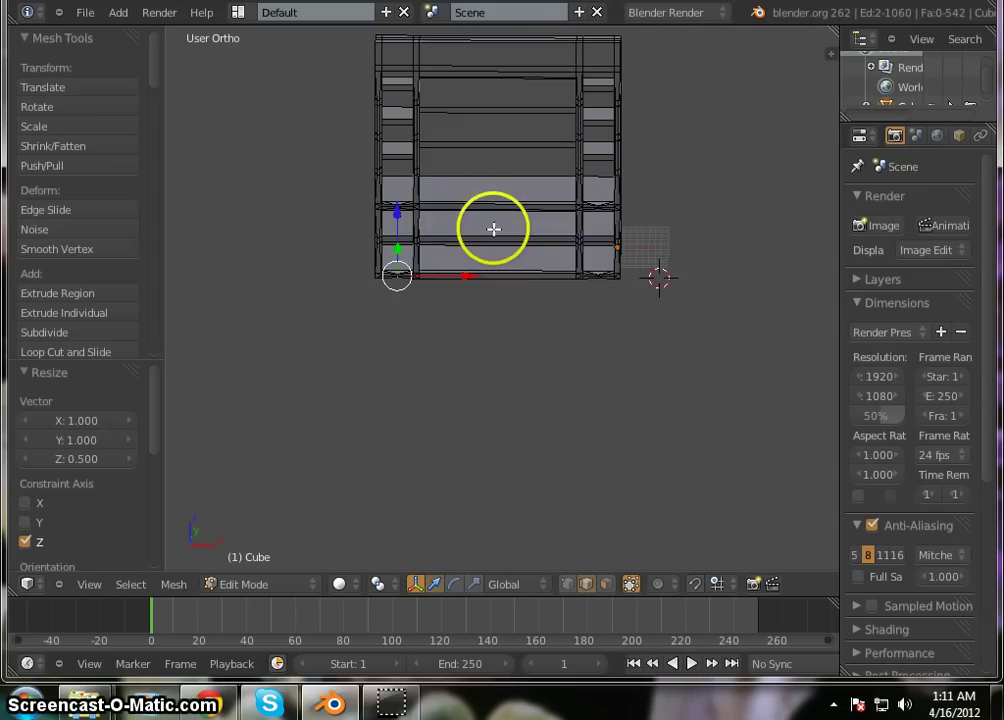
pyautogui.scroll(2, 493, 229)
pyautogui.scroll(-3, 495, 190)
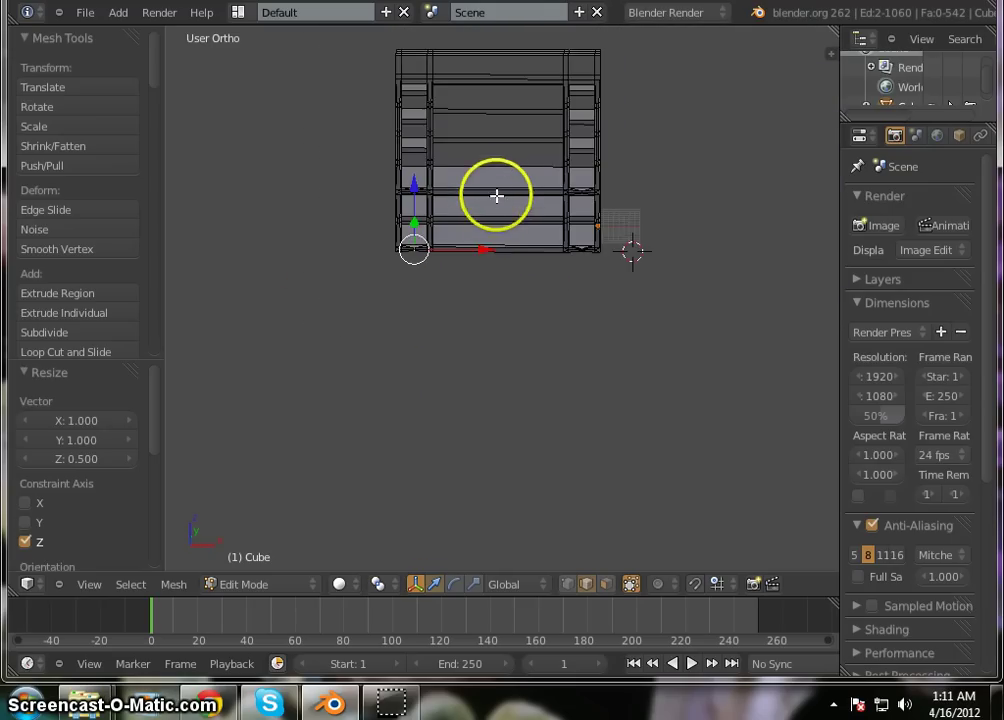
pyautogui.scroll(5, 497, 196)
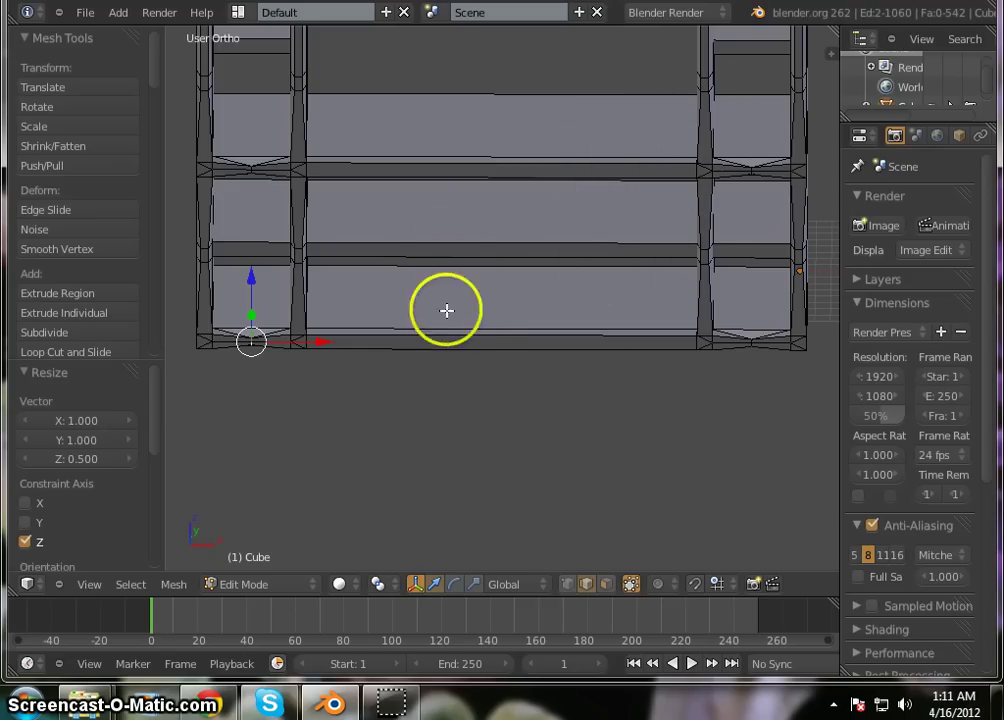
# - Clear the selection and add six evenly spaced vertical loop cuts across the wide centre bay
pyautogui.press('a')
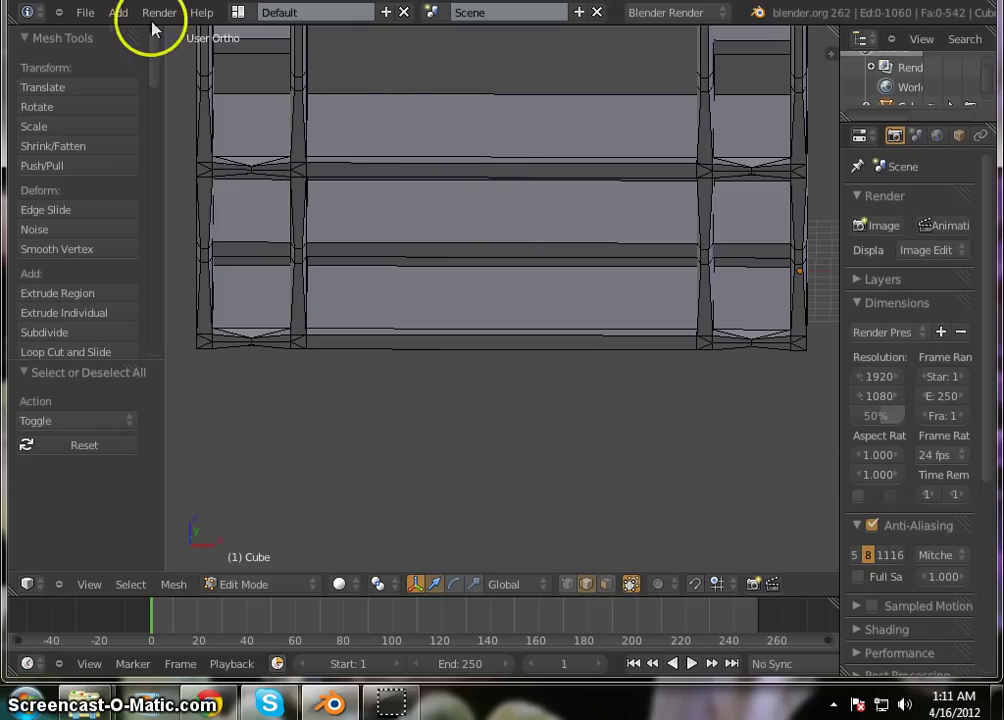
pyautogui.click(97, 18)
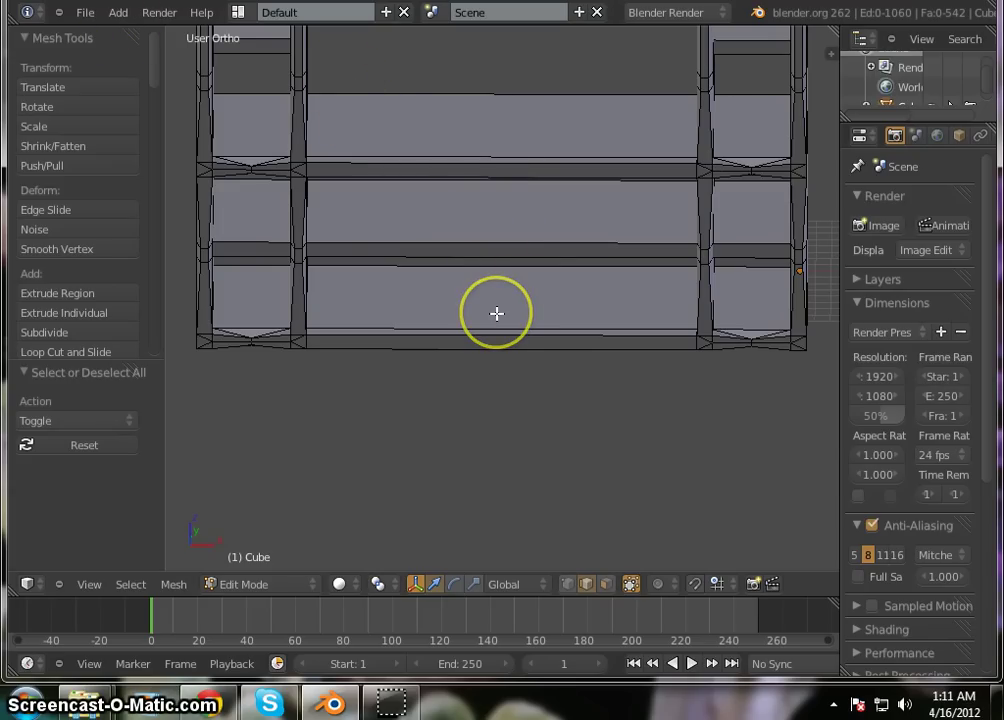
pyautogui.hotkey('ctrl', 'r')
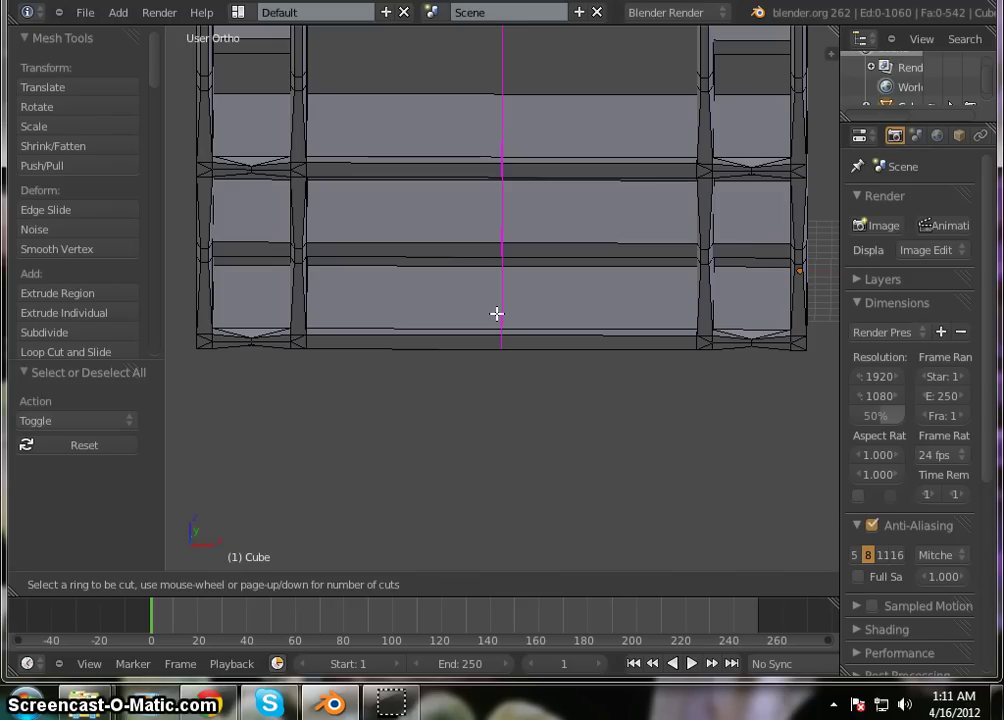
pyautogui.scroll(5, 497, 313)
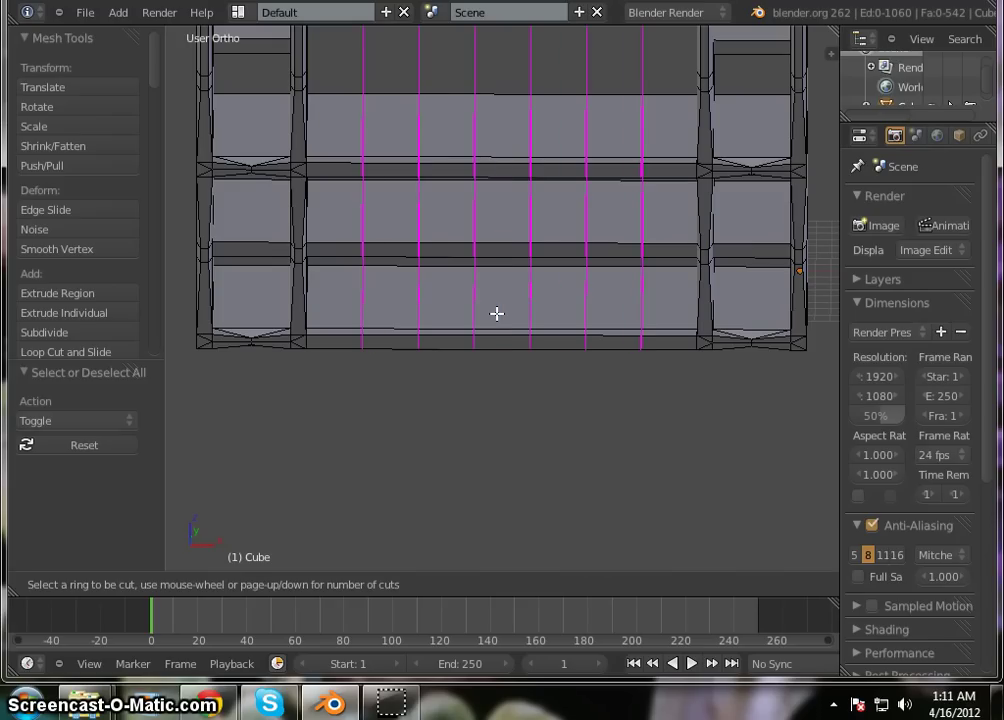
pyautogui.click(497, 313)
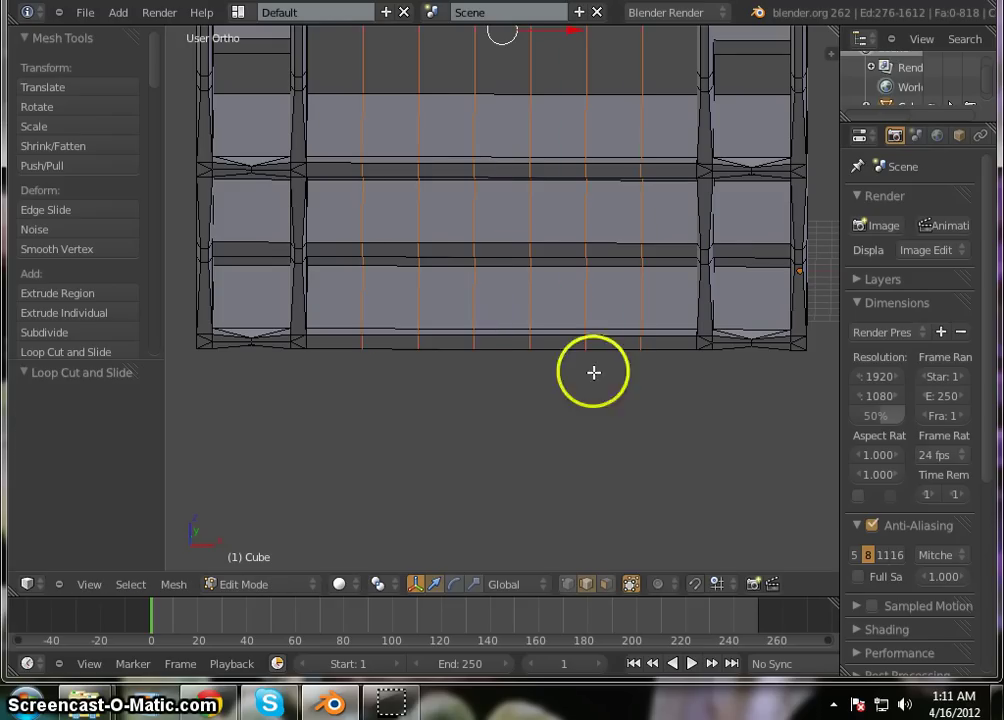
pyautogui.scroll(-6, 549, 370)
pyautogui.scroll(4, 535, 269)
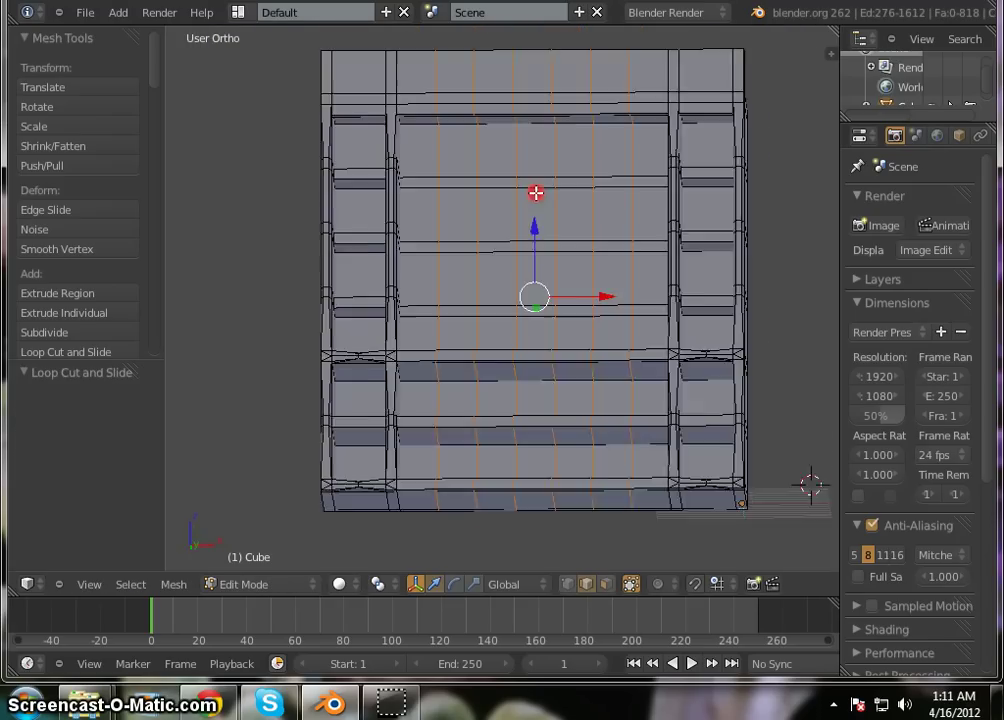
pyautogui.moveTo(810, 485); pyautogui.dragTo(810, 517, button='middle')
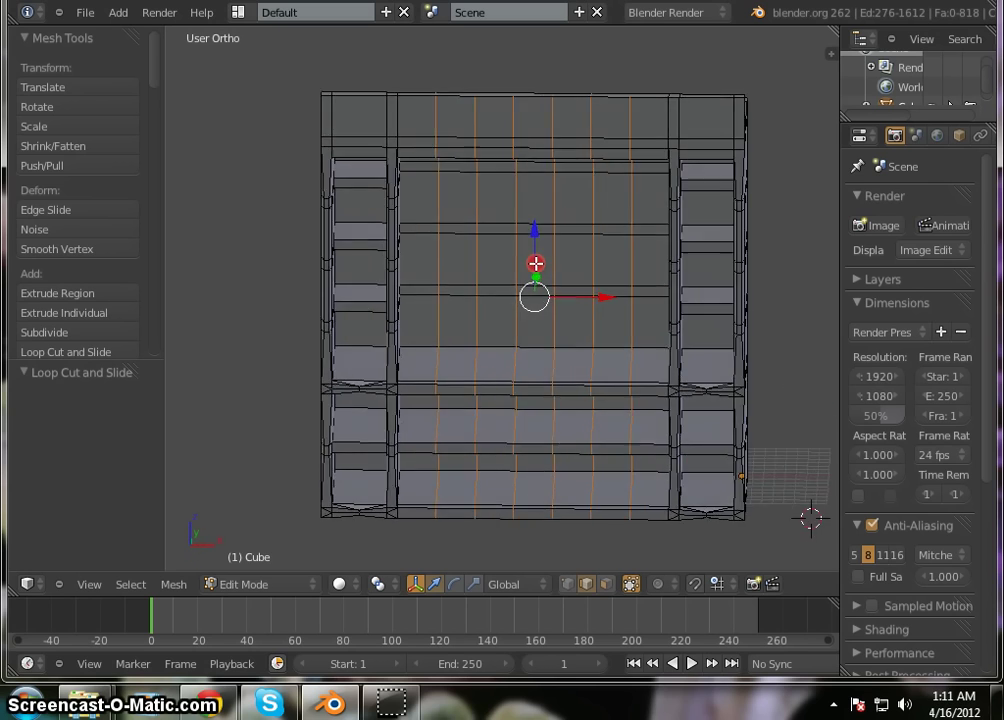
# - Clear the selection and switch the mesh to face selection mode
pyautogui.moveTo(536, 264); pyautogui.dragTo(544, 249, button='middle')
pyautogui.scroll(-2, 538, 200)
pyautogui.scroll(1, 533, 355)
pyautogui.scroll(-2, 542, 376)
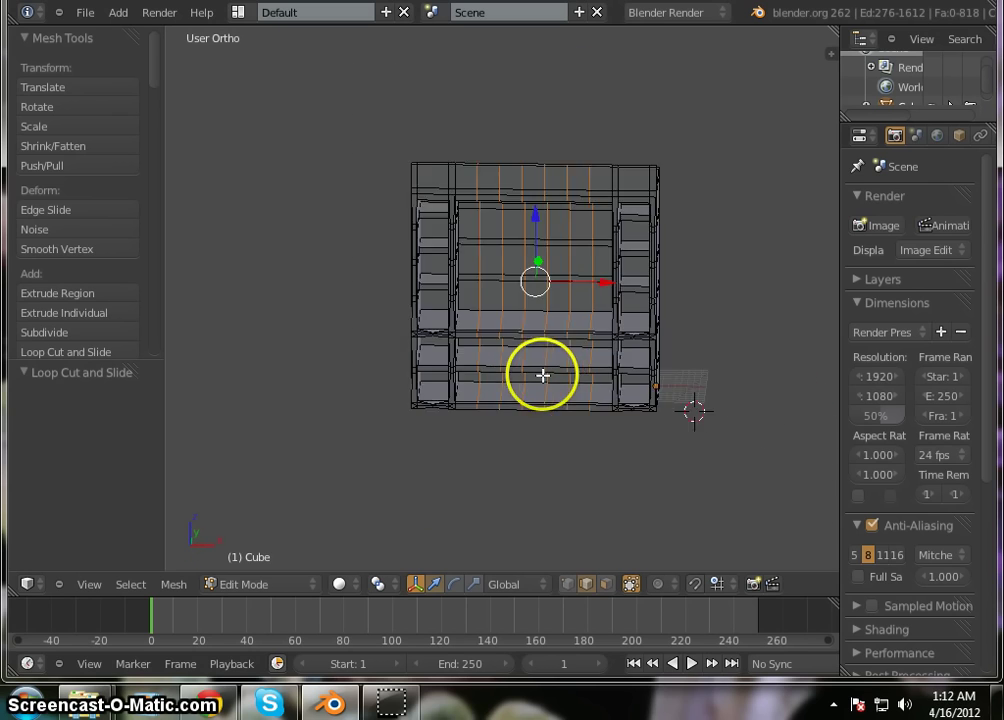
pyautogui.scroll(1, 542, 375)
pyautogui.moveTo(542, 374)
pyautogui.mouseDown(button='middle')
pyautogui.moveTo(567, 350)
pyautogui.moveTo(549, 359)
pyautogui.moveTo(549, 373)
pyautogui.mouseUp(button='middle')
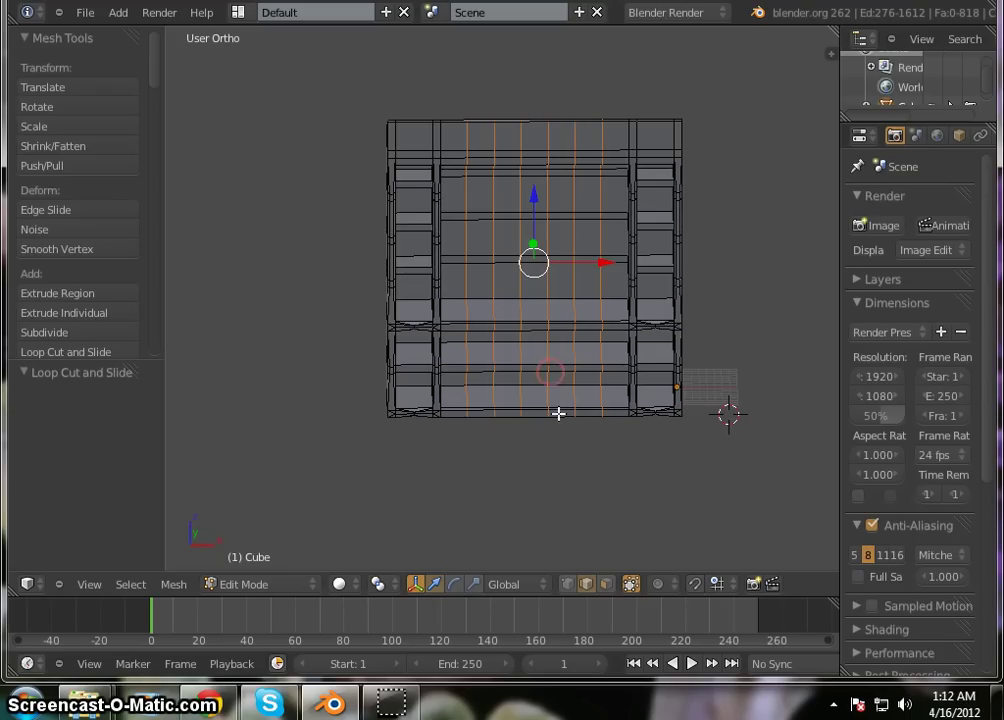
pyautogui.press('a')
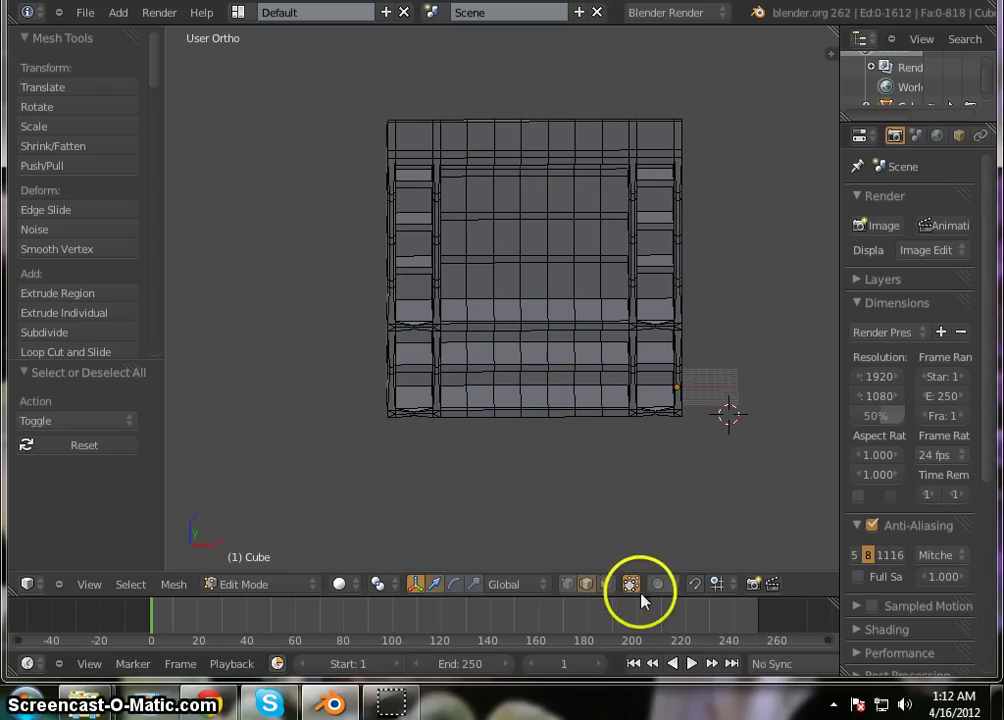
pyautogui.click(606, 584)
# - Scale the five middle front faces of the centre bay's bottom rail to 0.5 along Z
pyautogui.scroll(4, 540, 336)
pyautogui.scroll(-1, 569, 403)
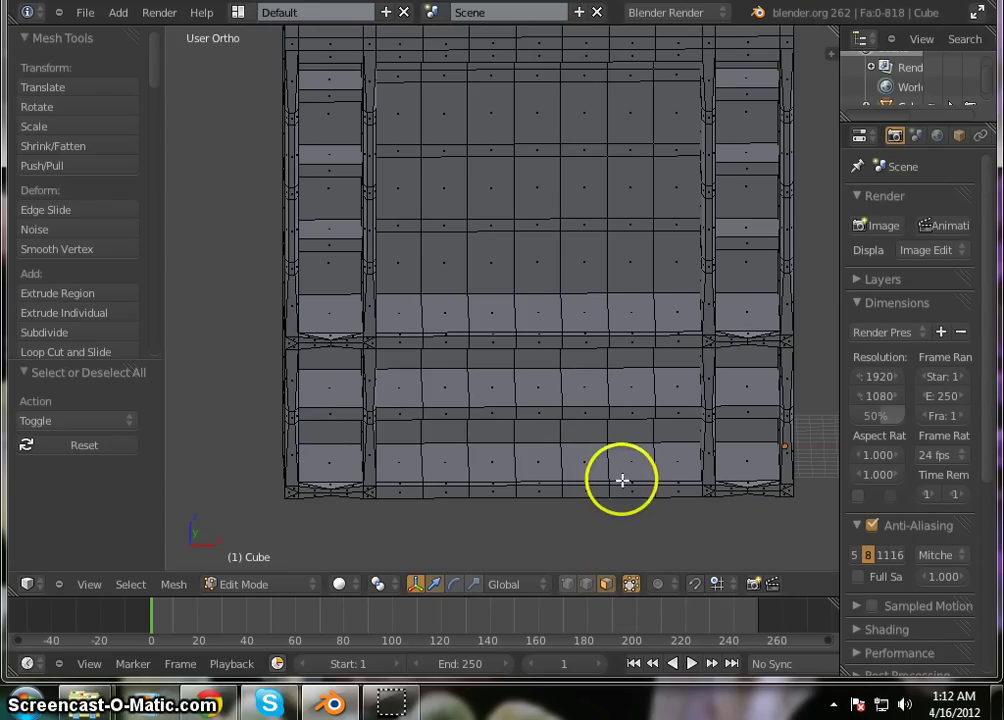
pyautogui.rightClick(632, 491)
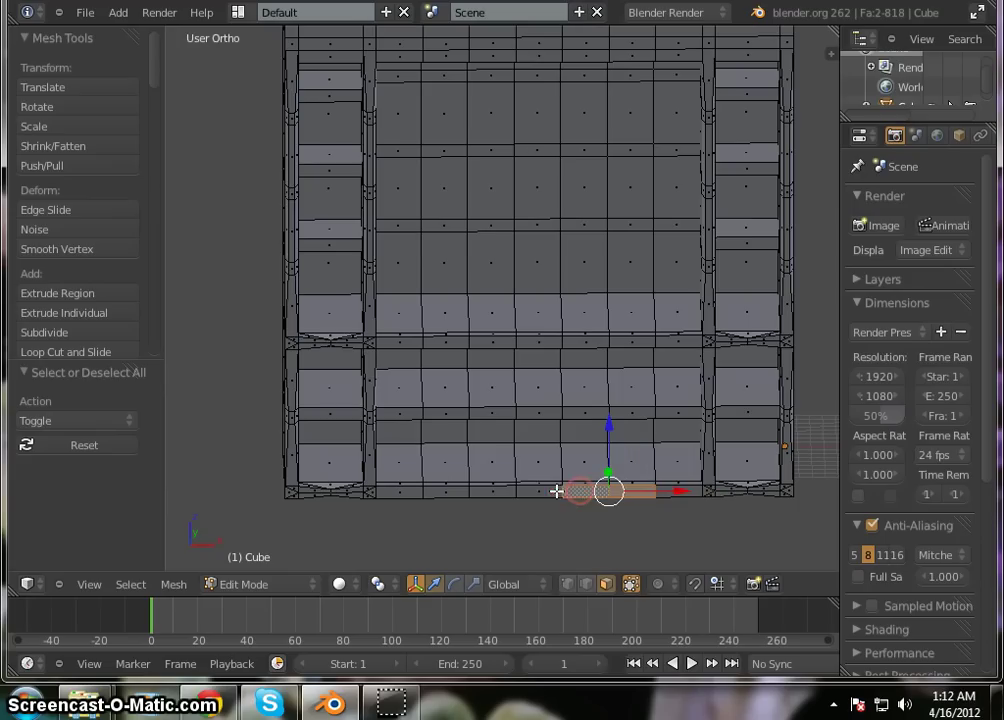
pyautogui.keyDown('shift'); pyautogui.rightClick(488, 485); pyautogui.keyUp('shift')
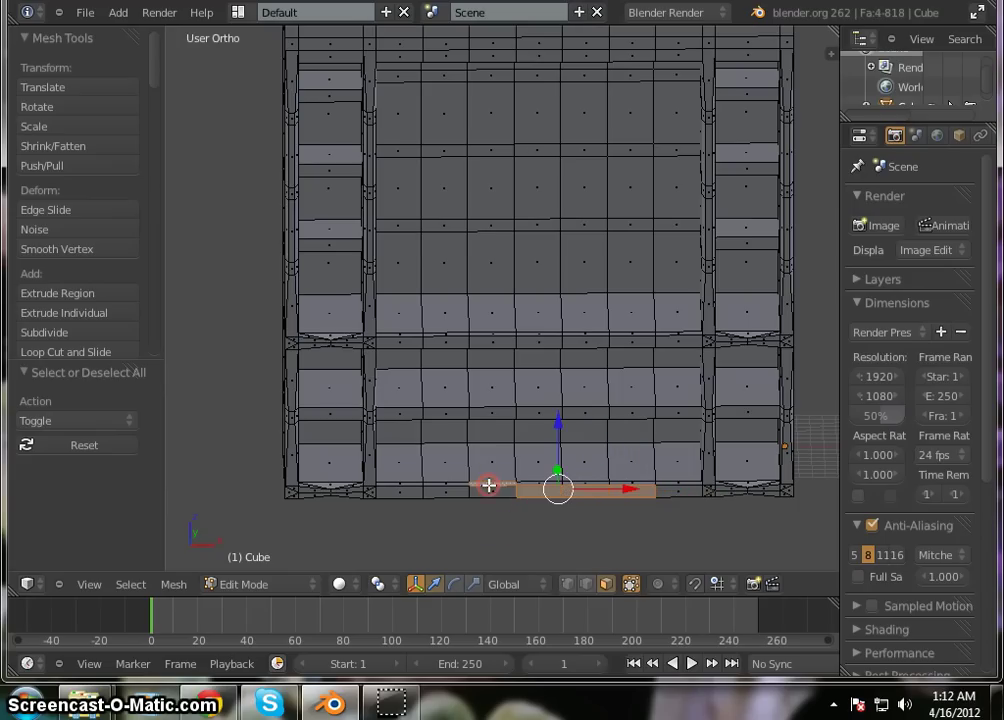
pyautogui.keyDown('shift'); pyautogui.rightClick(494, 489); pyautogui.keyUp('shift')
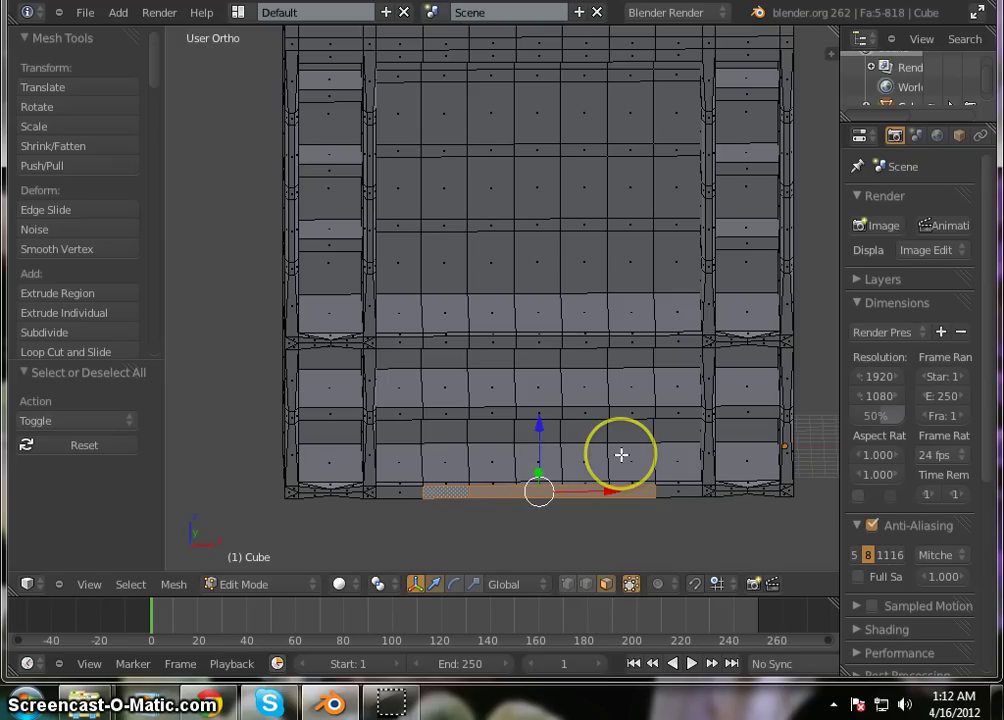
pyautogui.write('sz.5')
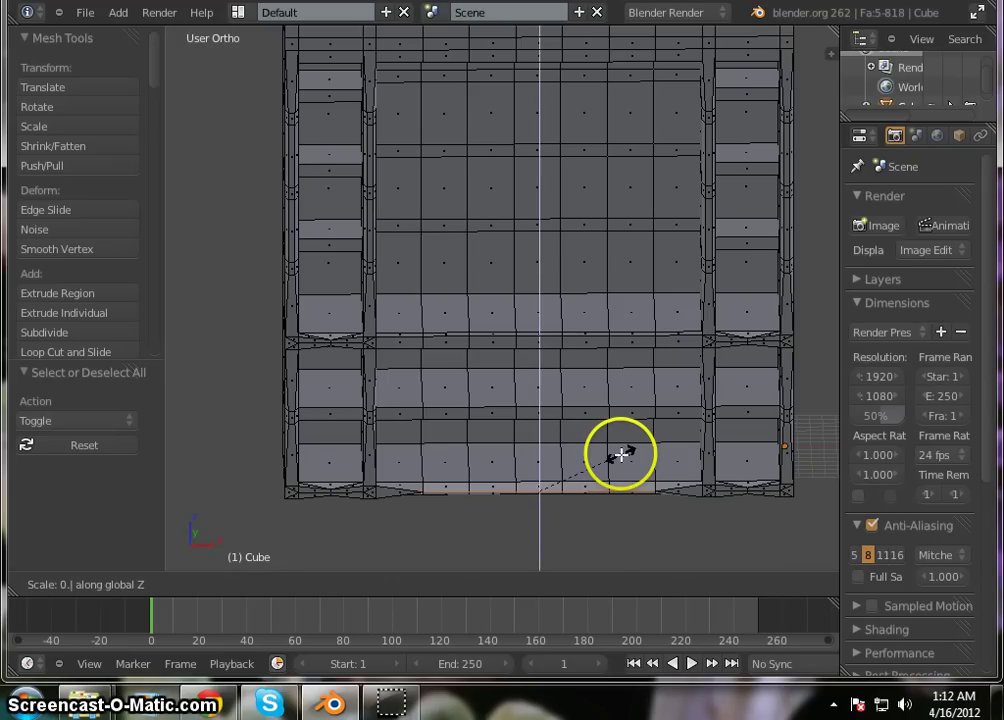
pyautogui.press('Return')
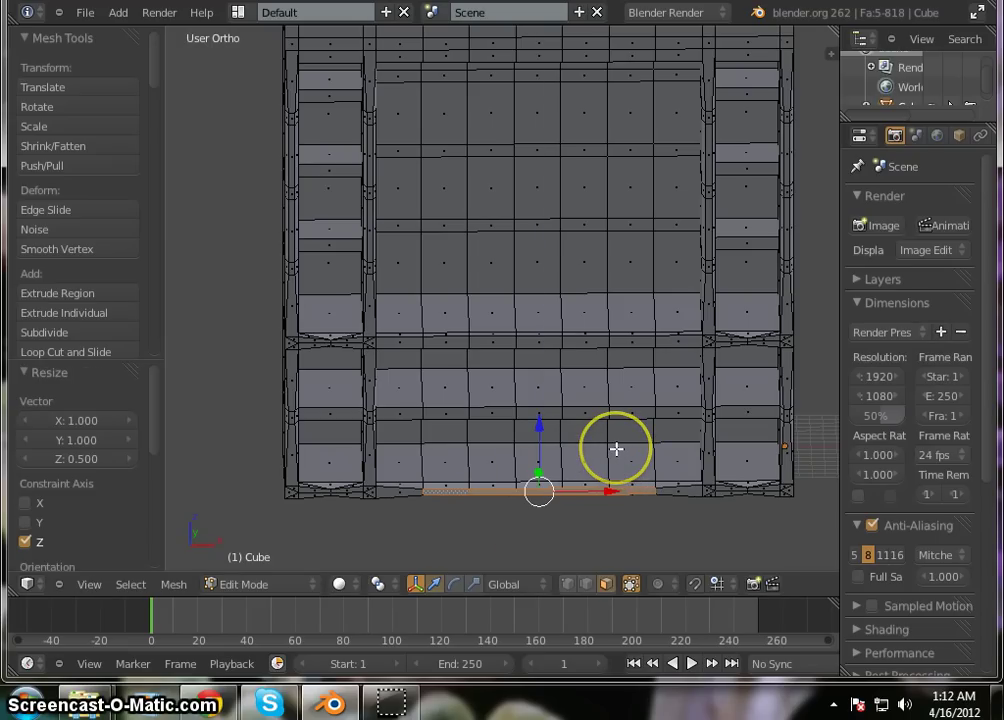
# - In the centre bay, scale the five middle front faces of the shelf above the lower shelf to 0.5 along Z, and clear the selection
pyautogui.rightClick(633, 340)
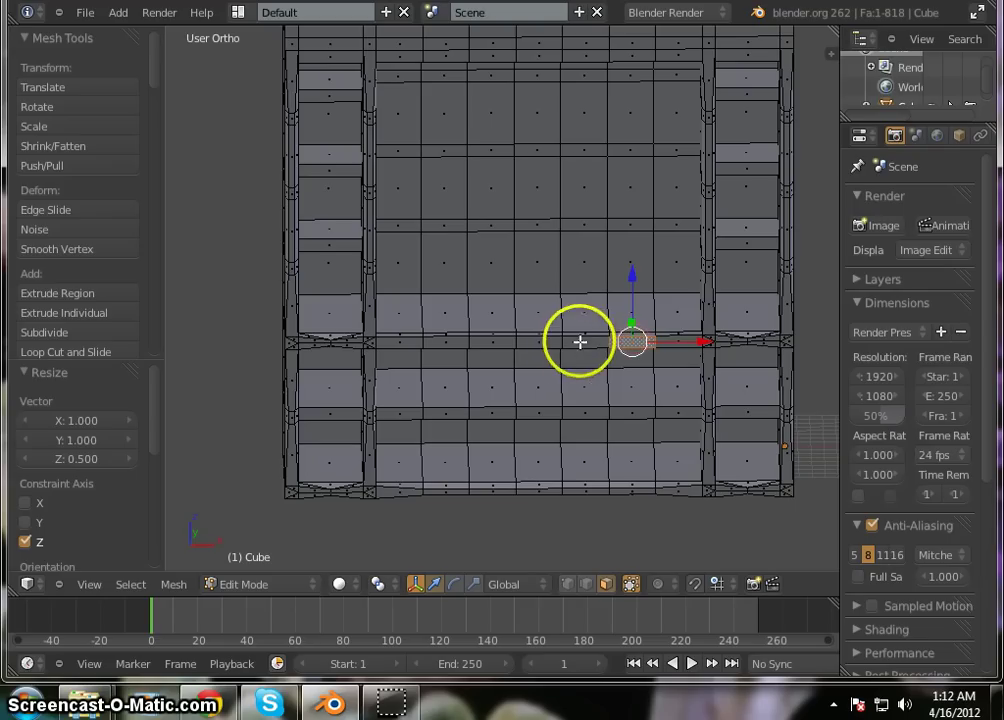
pyautogui.keyDown('shift'); pyautogui.rightClick(547, 343); pyautogui.keyUp('shift')
pyautogui.keyDown('shift'); pyautogui.rightClick(495, 343); pyautogui.keyUp('shift')
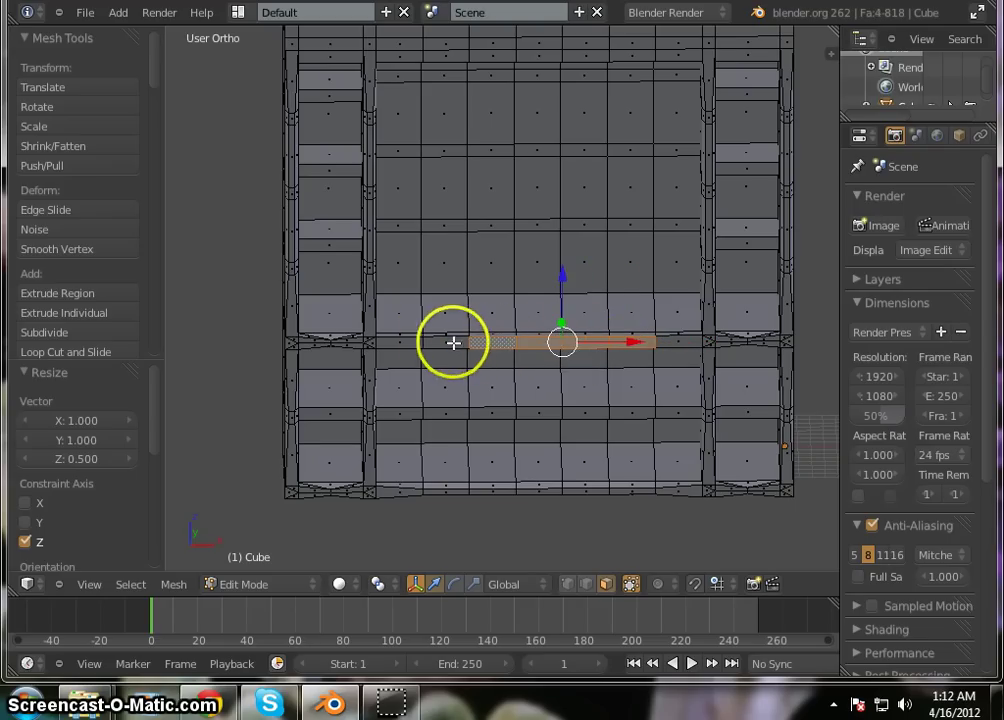
pyautogui.keyDown('shift'); pyautogui.rightClick(453, 342); pyautogui.keyUp('shift')
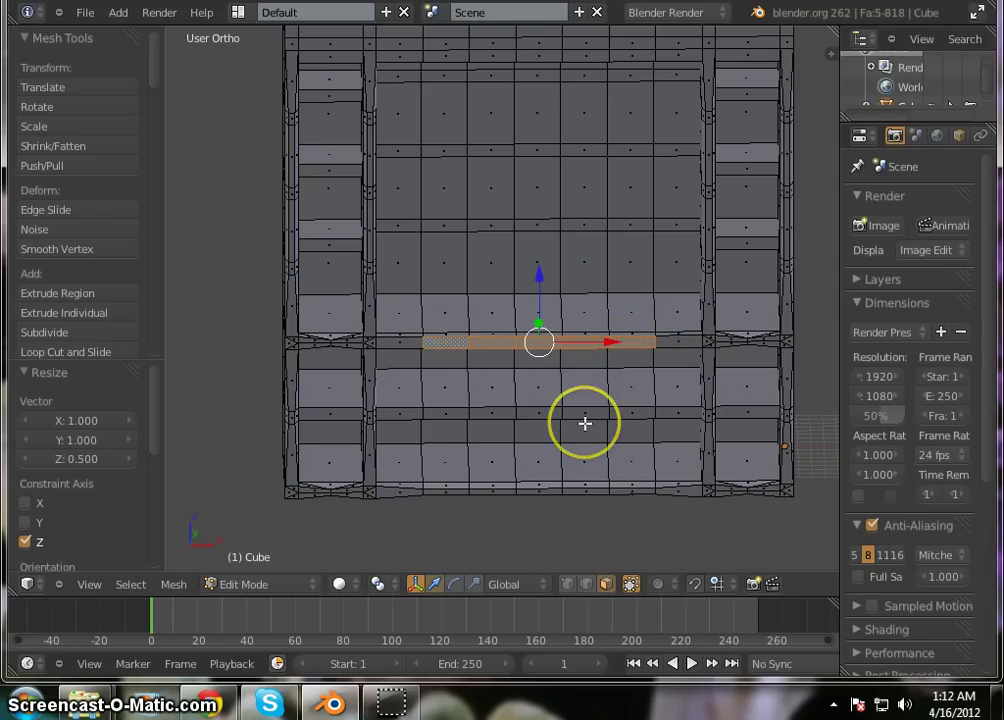
pyautogui.write('sz0.5')
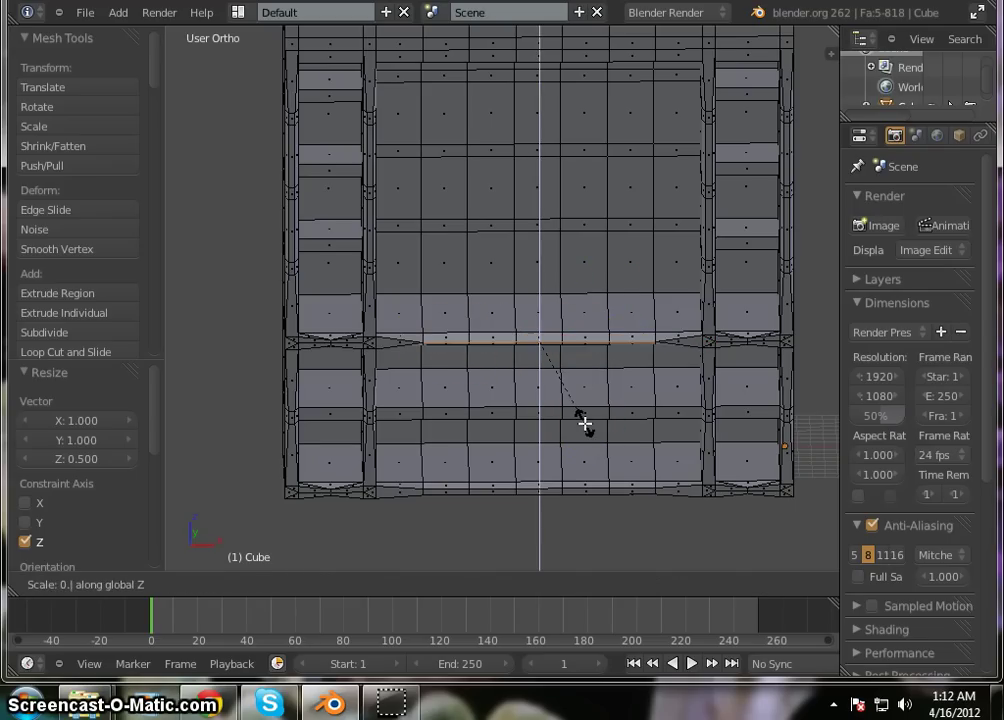
pyautogui.press('Return')
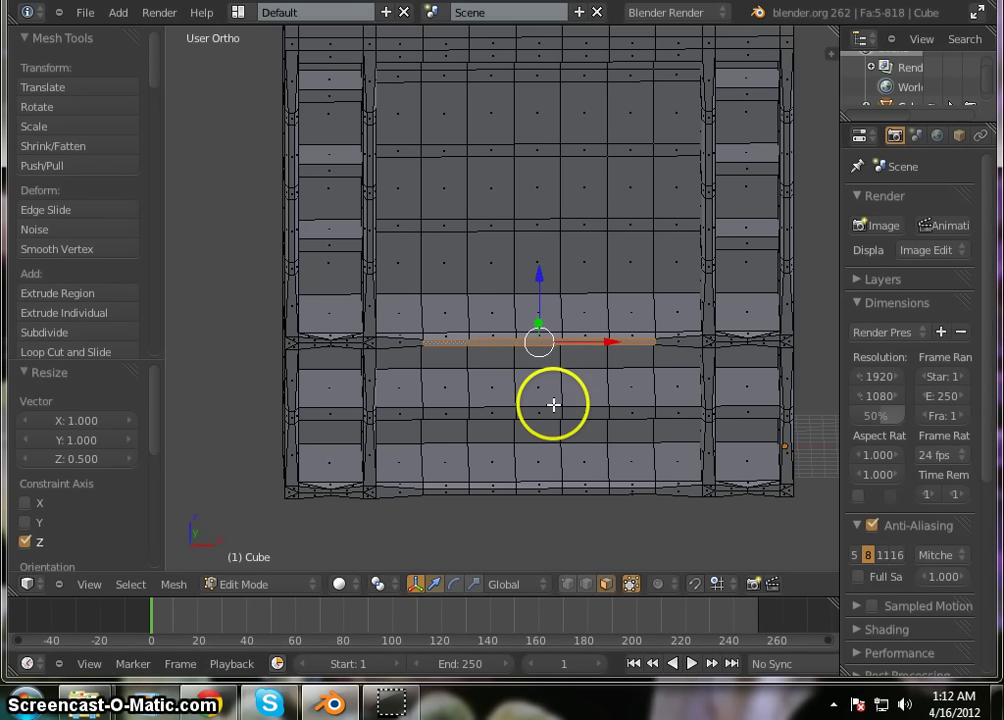
pyautogui.press('a')
# - Select the two corner faces at the ends of the top board's front edge strip
pyautogui.scroll(-3, 540, 420)
pyautogui.scroll(4, 525, 300)
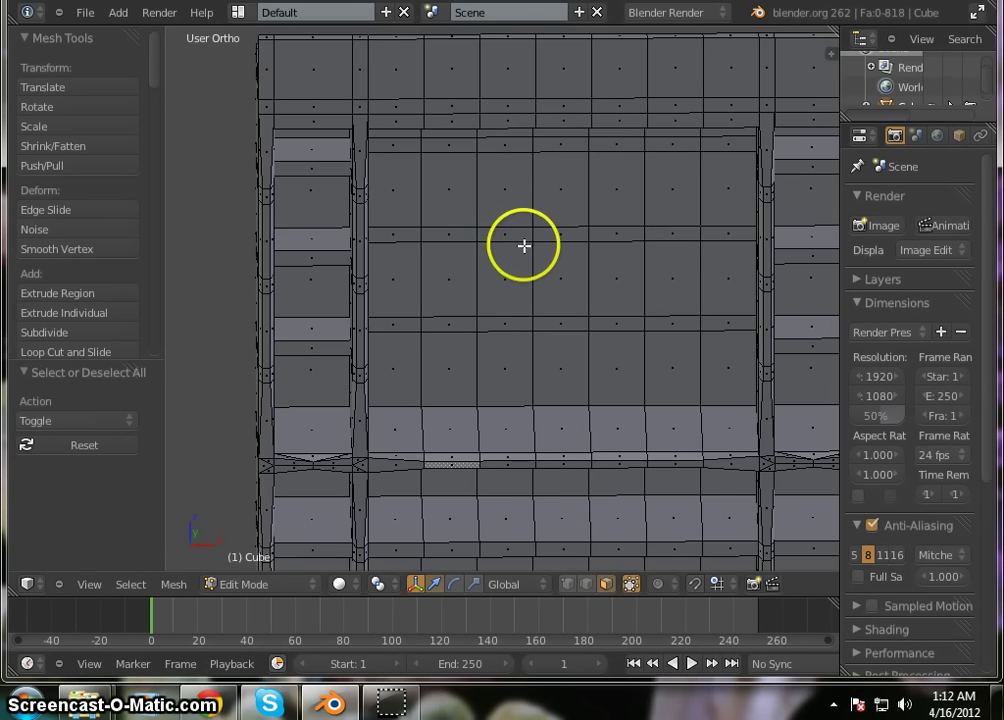
pyautogui.scroll(-4, 446, 232)
pyautogui.moveTo(547, 426); pyautogui.dragTo(515, 509, button='middle')
pyautogui.scroll(5, 587, 216)
pyautogui.scroll(-3, 729, 217)
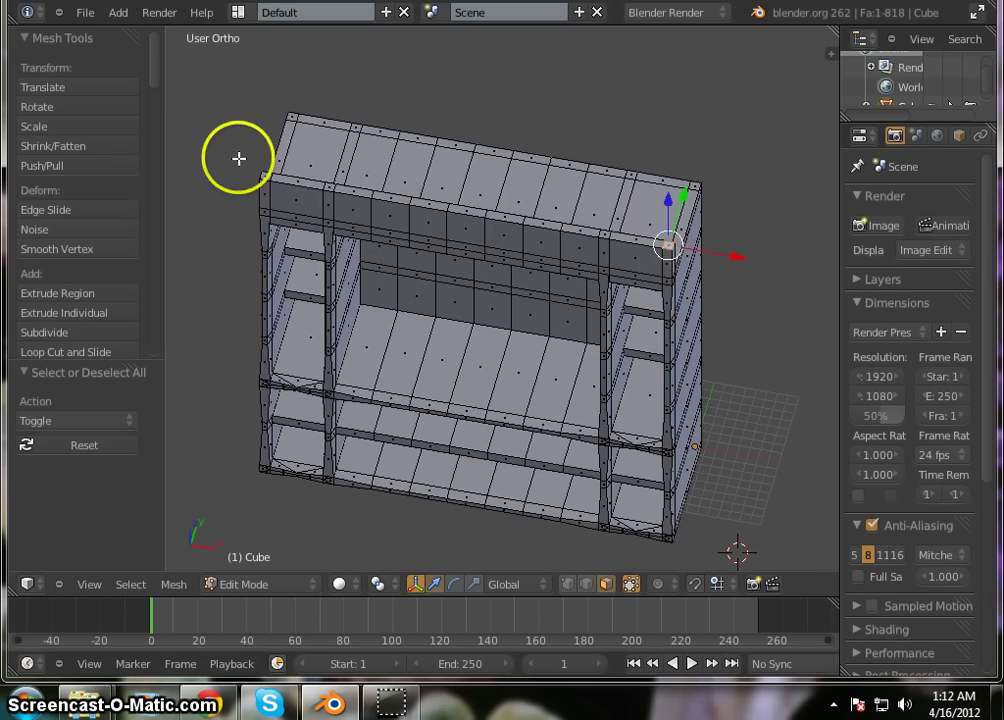
pyautogui.moveTo(356, 299); pyautogui.dragTo(398, 301, button='middle')
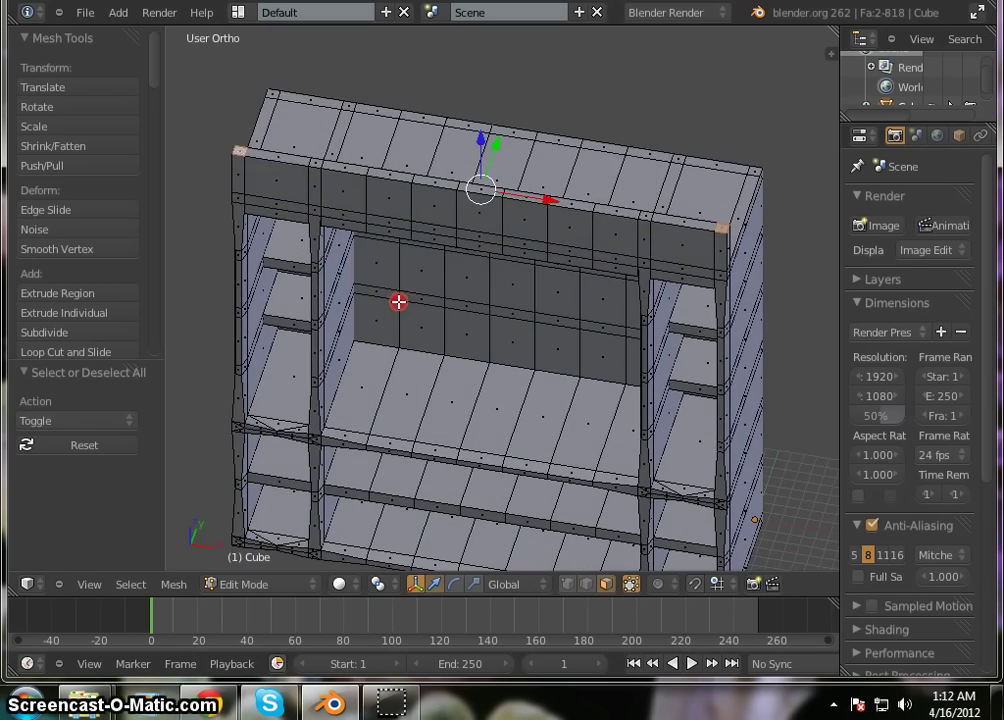
pyautogui.moveTo(580, 228); pyautogui.dragTo(474, 186, button='middle')
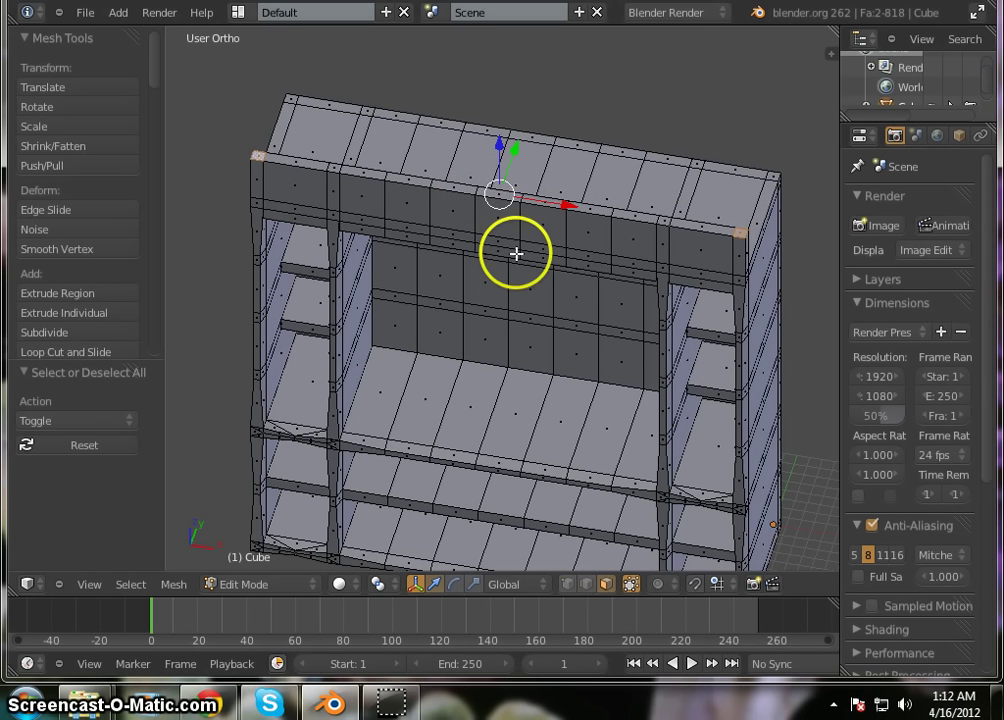
pyautogui.moveTo(516, 262); pyautogui.dragTo(550, 252, button='middle')
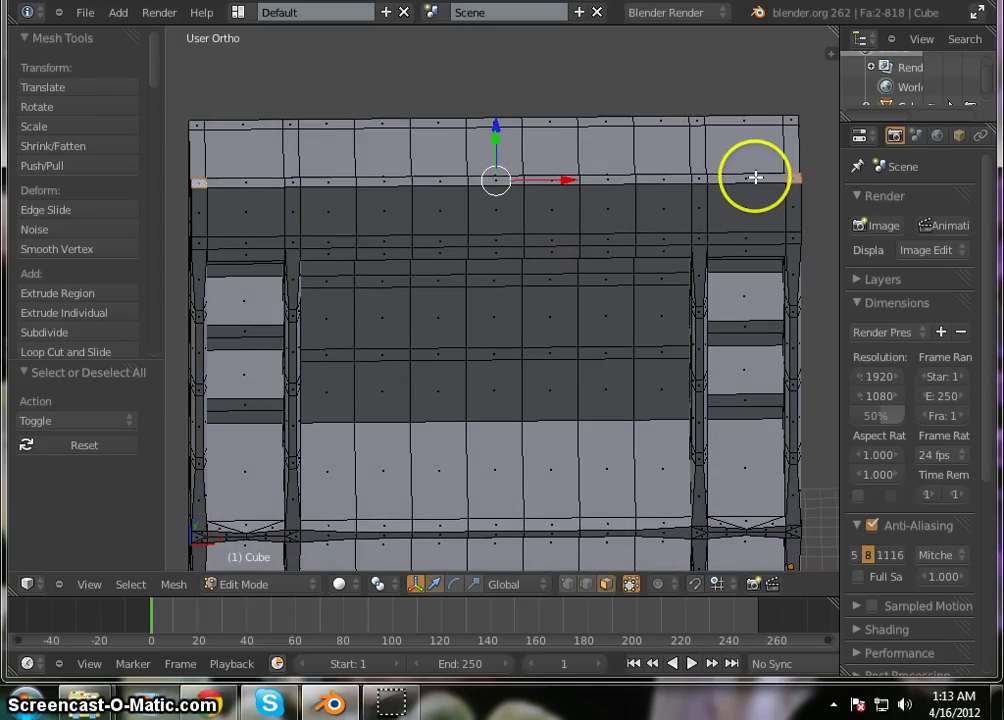
# - Extend the selection across the top board's whole front edge strip and move it -1 along Z
pyautogui.keyDown('shift'); pyautogui.rightClick(605, 179); pyautogui.keyUp('shift')
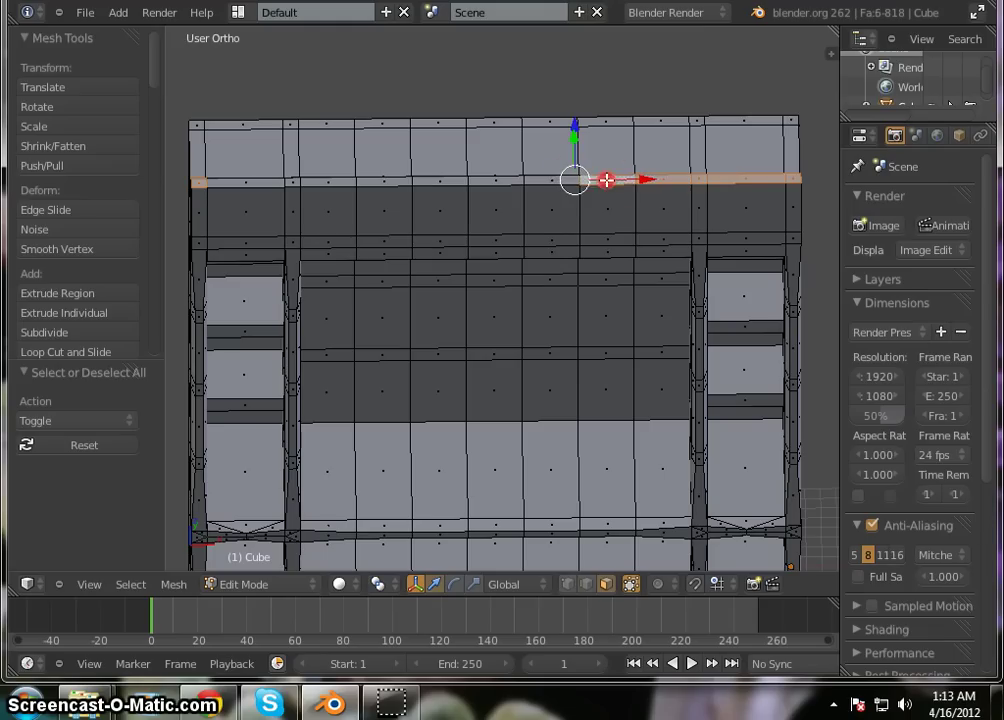
pyautogui.keyDown('shift'); pyautogui.rightClick(549, 181); pyautogui.keyUp('shift')
pyautogui.keyDown('shift'); pyautogui.rightClick(510, 181); pyautogui.keyUp('shift')
pyautogui.keyDown('shift'); pyautogui.rightClick(455, 180); pyautogui.keyUp('shift')
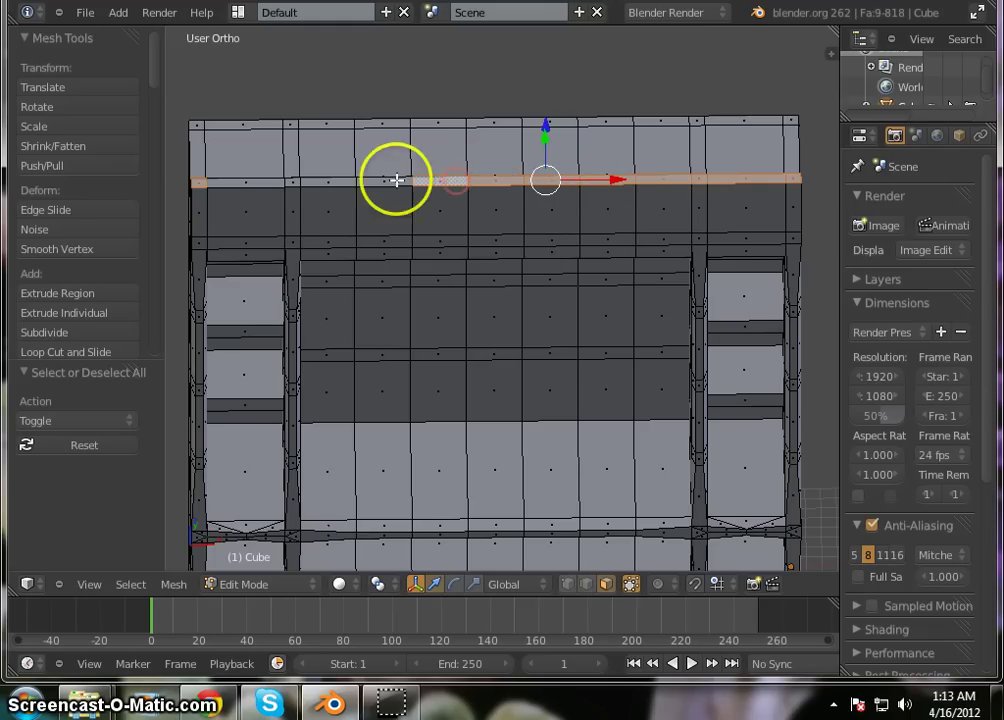
pyautogui.keyDown('shift'); pyautogui.rightClick(391, 180); pyautogui.keyUp('shift')
pyautogui.keyDown('shift'); pyautogui.rightClick(320, 179); pyautogui.keyUp('shift')
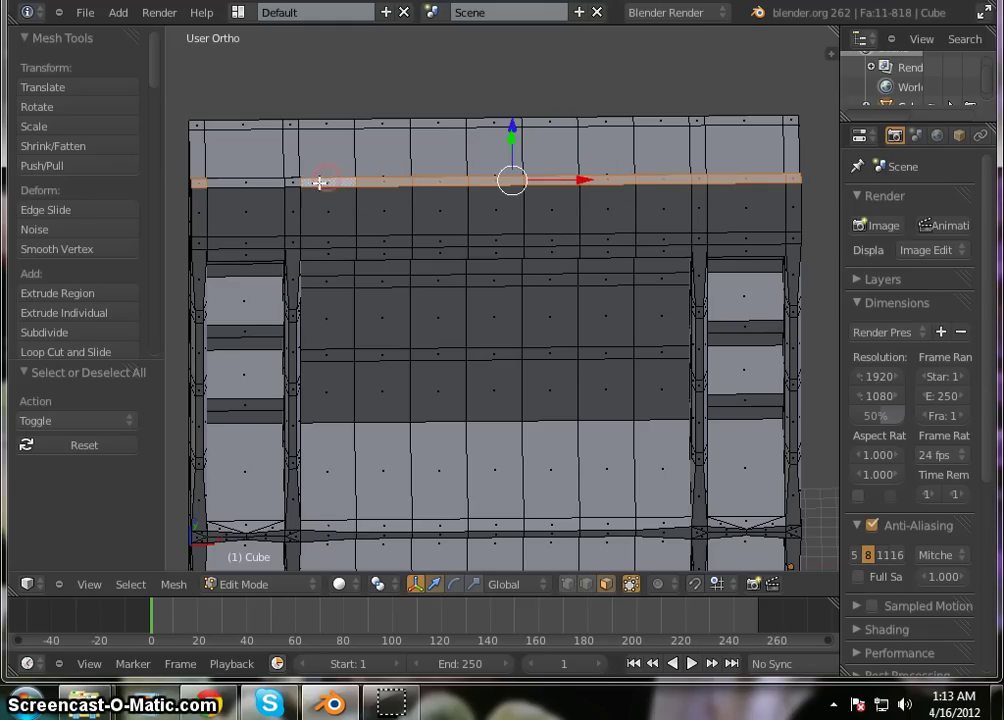
pyautogui.keyDown('shift'); pyautogui.rightClick(277, 184); pyautogui.keyUp('shift')
pyautogui.click(277, 184)
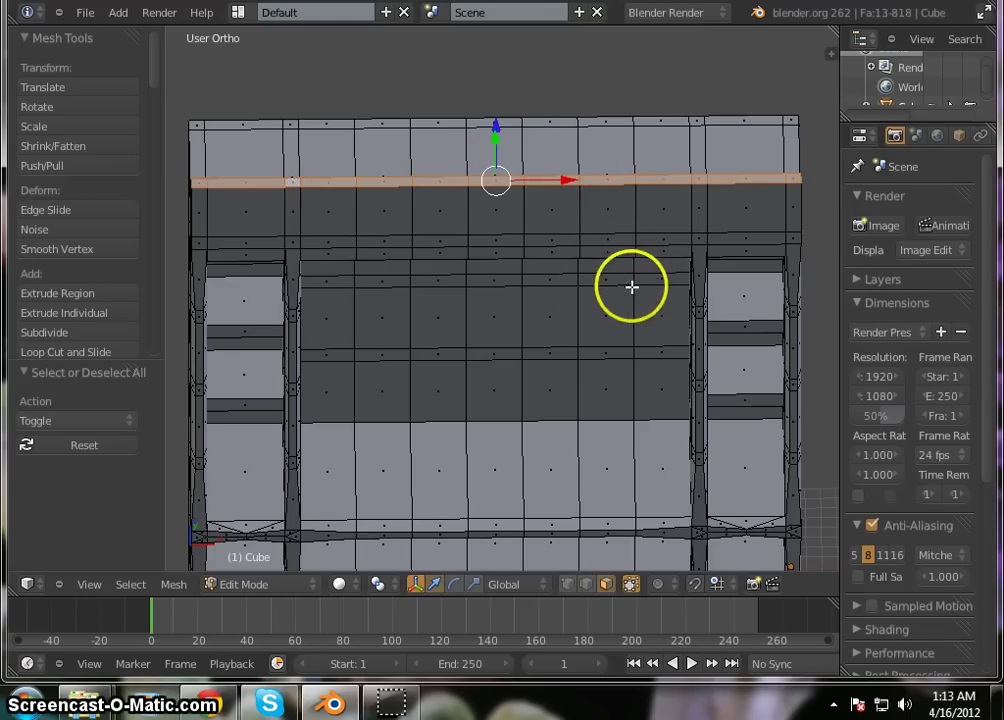
pyautogui.moveTo(616, 273); pyautogui.dragTo(593, 271, button='middle')
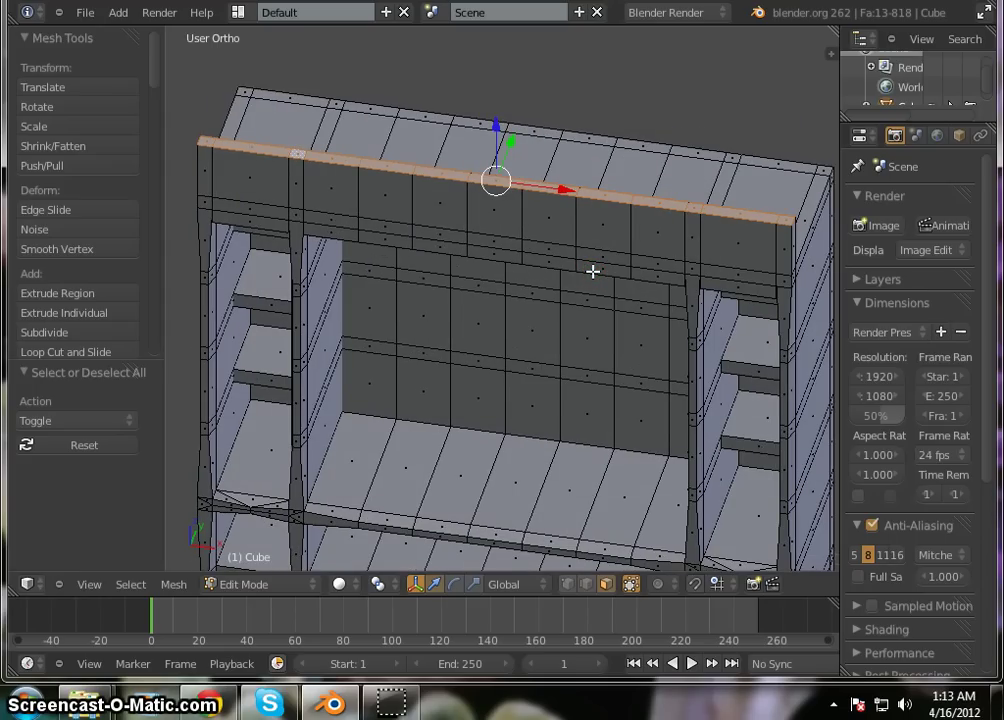
pyautogui.press('g')
pyautogui.press('z')
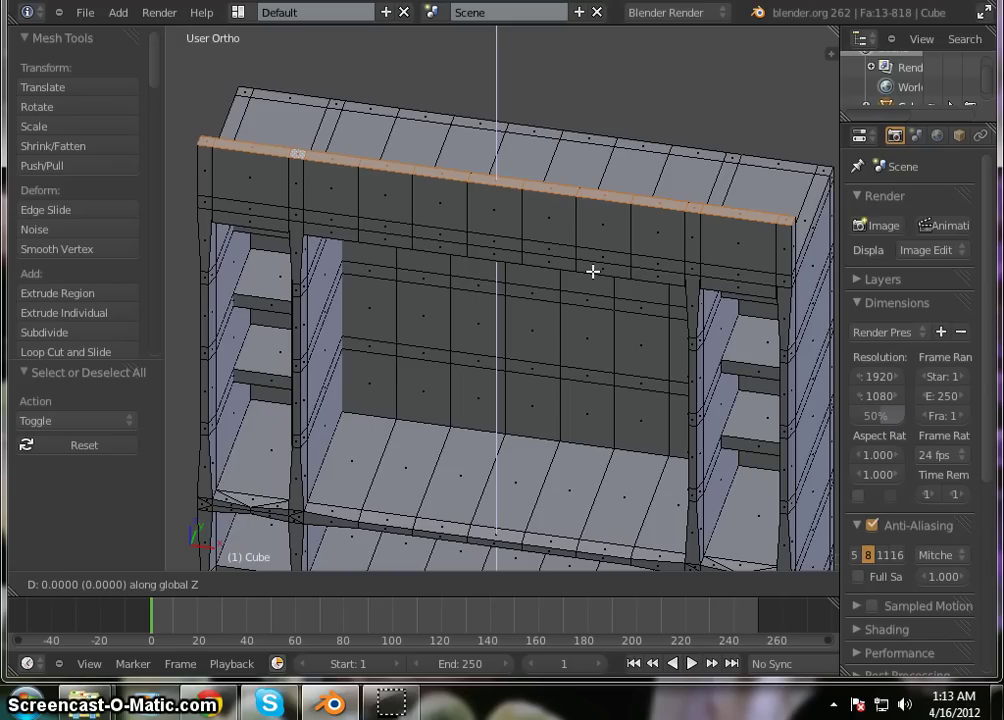
pyautogui.write('0.1')
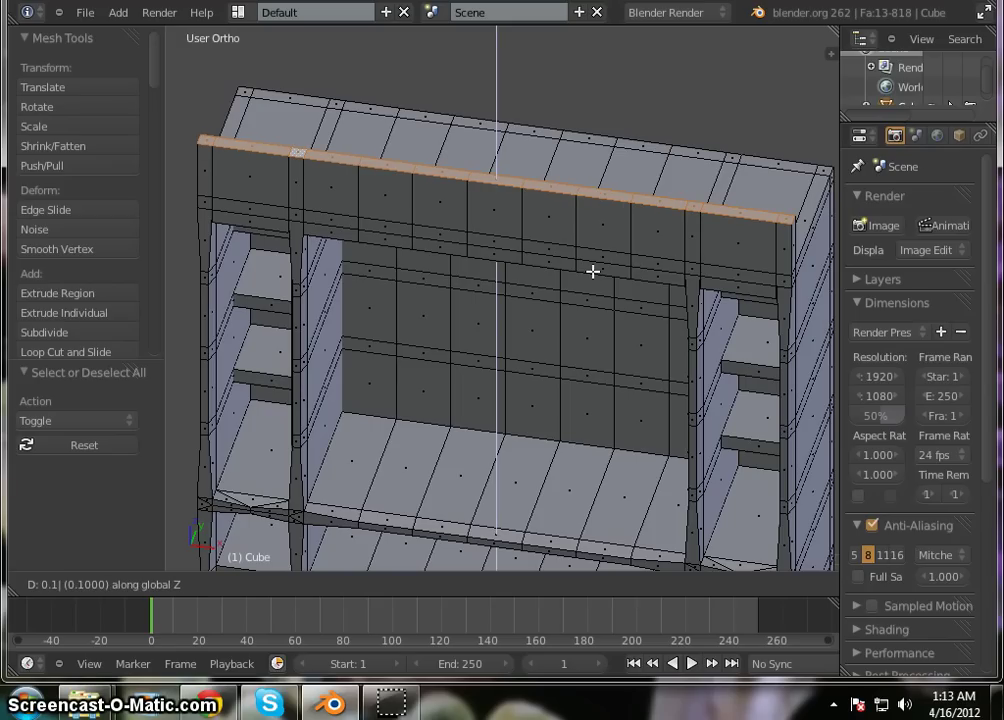
pyautogui.write('-1')
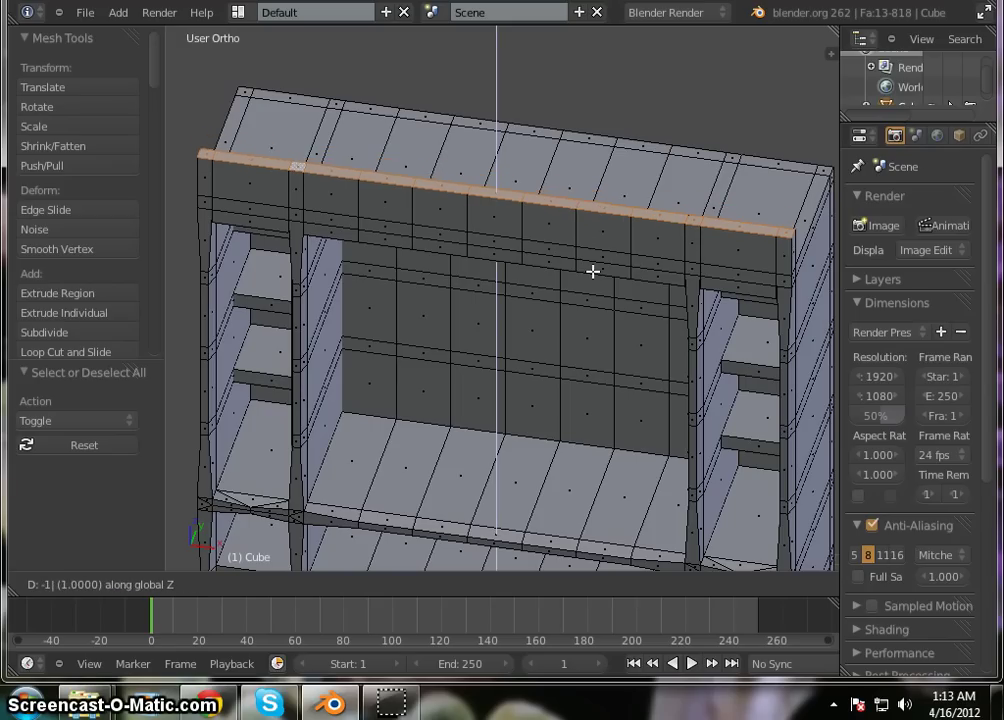
pyautogui.press('Return')
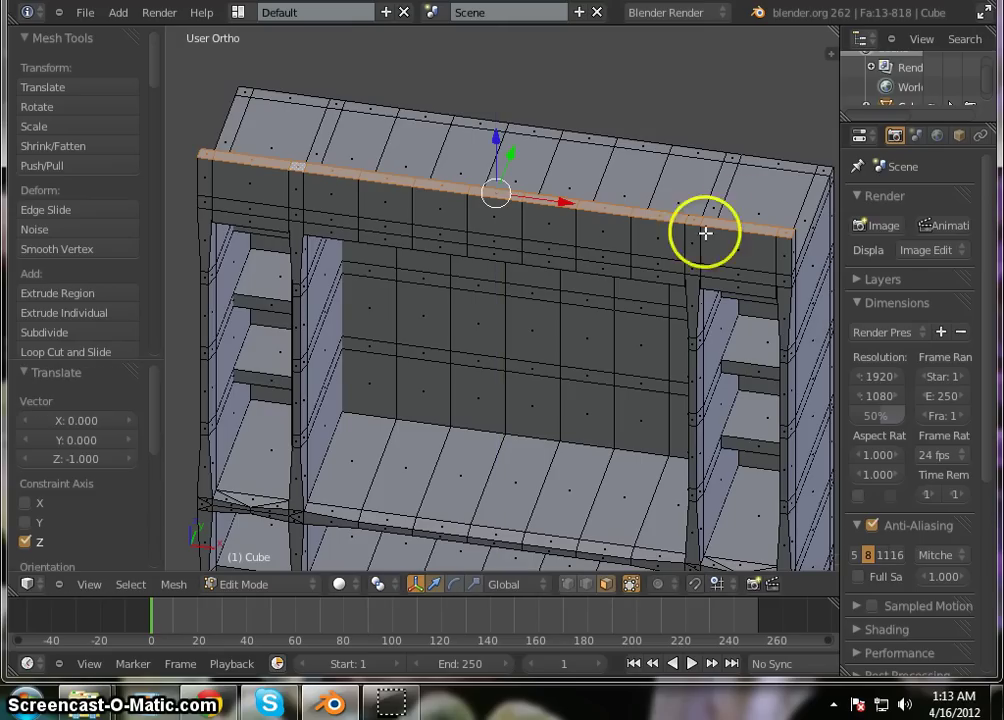
# - Move only the two outer corner faces of the top's front edge strip by -2 along Z
pyautogui.rightClick(785, 231)
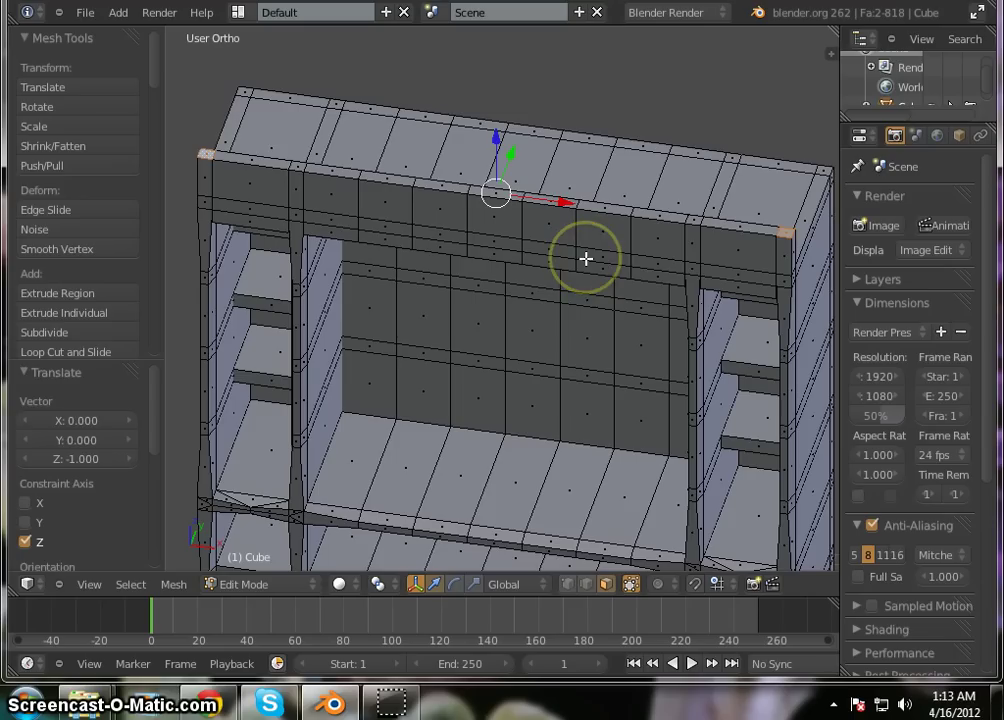
pyautogui.press('g')
pyautogui.write('z')
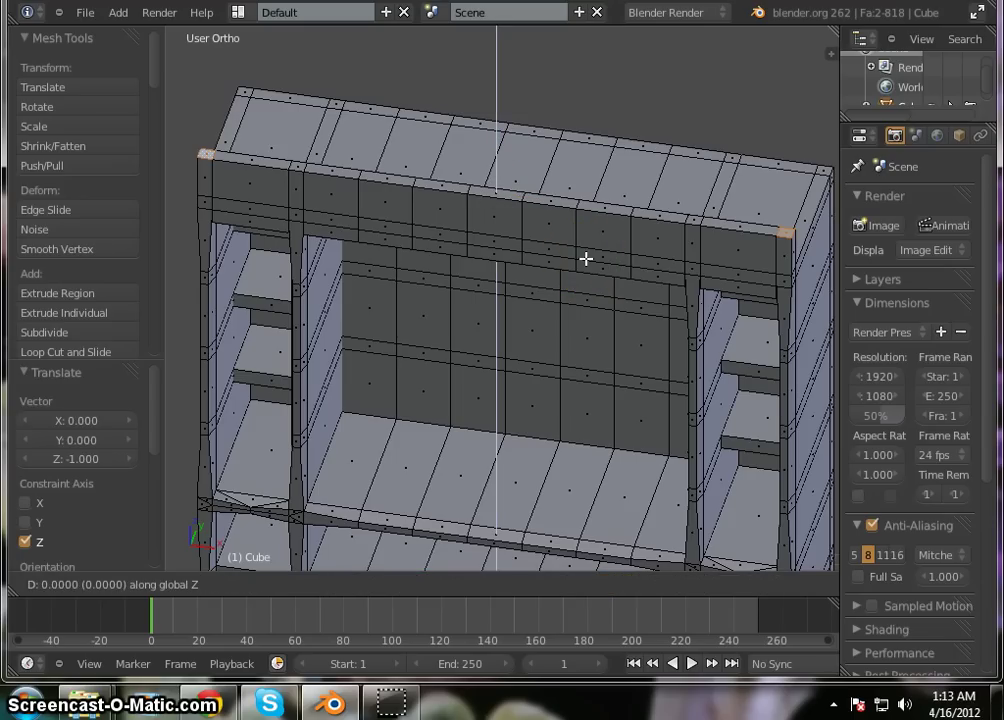
pyautogui.write('-2')
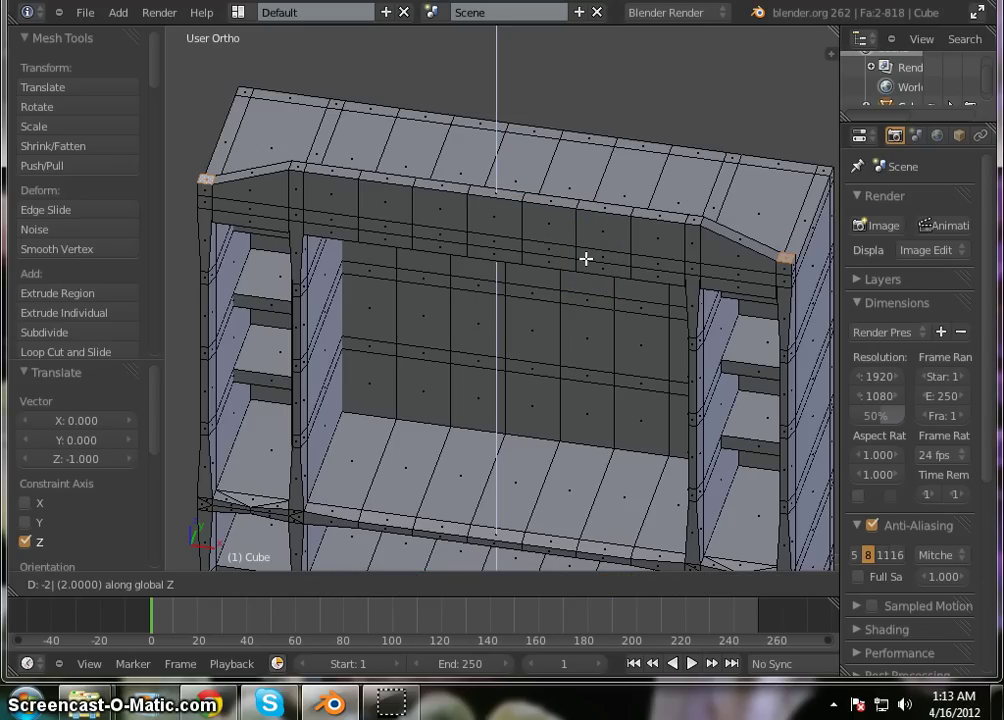
pyautogui.press('Return')
# - Select the five middle faces of the top board's front edge strip
pyautogui.moveTo(565, 370)
pyautogui.mouseDown(button='middle')
pyautogui.moveTo(612, 233)
pyautogui.moveTo(588, 269)
pyautogui.moveTo(558, 388)
pyautogui.moveTo(601, 363)
pyautogui.moveTo(576, 381)
pyautogui.moveTo(585, 401)
pyautogui.moveTo(594, 392)
pyautogui.mouseUp(button='middle')
pyautogui.click(621, 197)
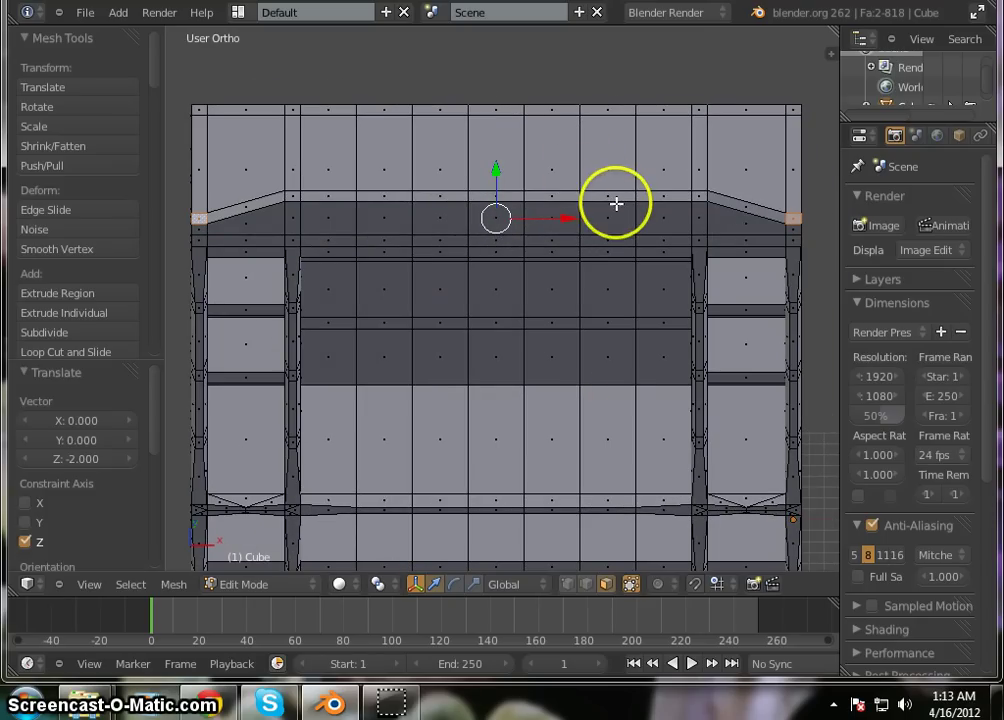
pyautogui.rightClick(612, 197)
pyautogui.keyDown('shift'); pyautogui.rightClick(534, 197); pyautogui.keyUp('shift')
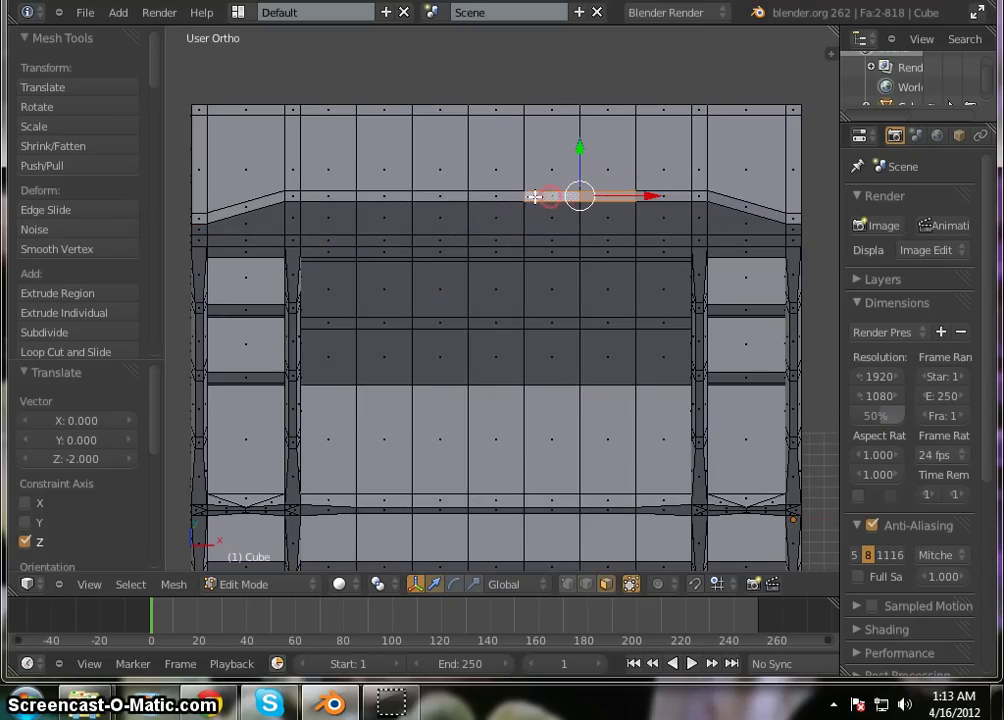
pyautogui.keyDown('shift'); pyautogui.rightClick(501, 196); pyautogui.keyUp('shift')
pyautogui.keyDown('shift'); pyautogui.rightClick(440, 197); pyautogui.keyUp('shift')
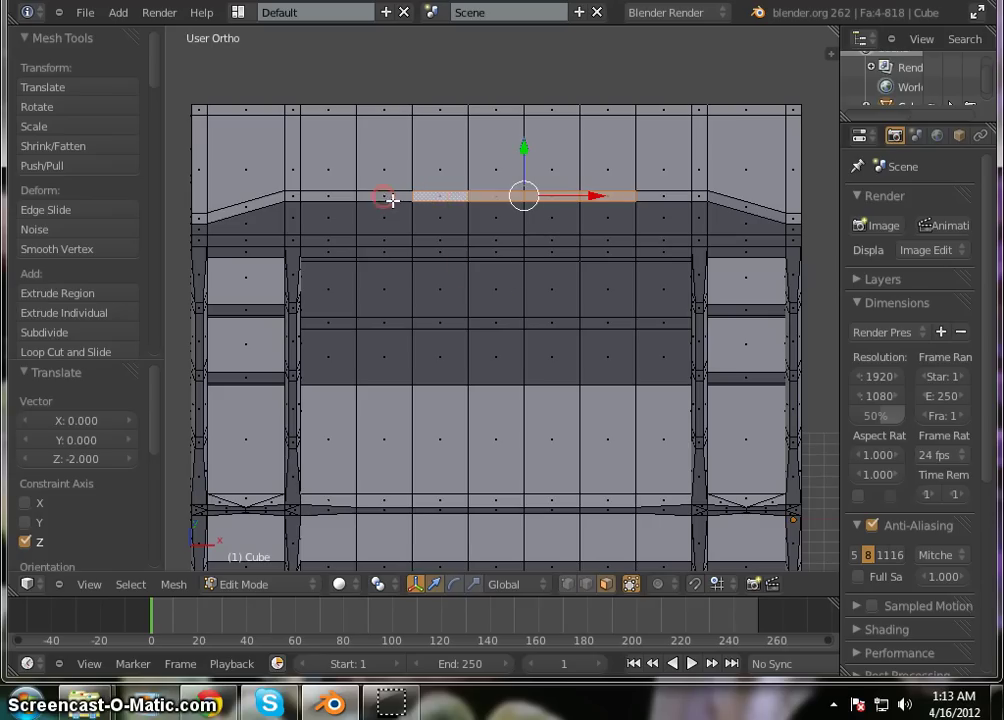
pyautogui.keyDown('shift'); pyautogui.rightClick(392, 200); pyautogui.keyUp('shift')
# - Try scaling the five middle faces of the top's front edge strip to 0.5 along Y
pyautogui.click(530, 306)
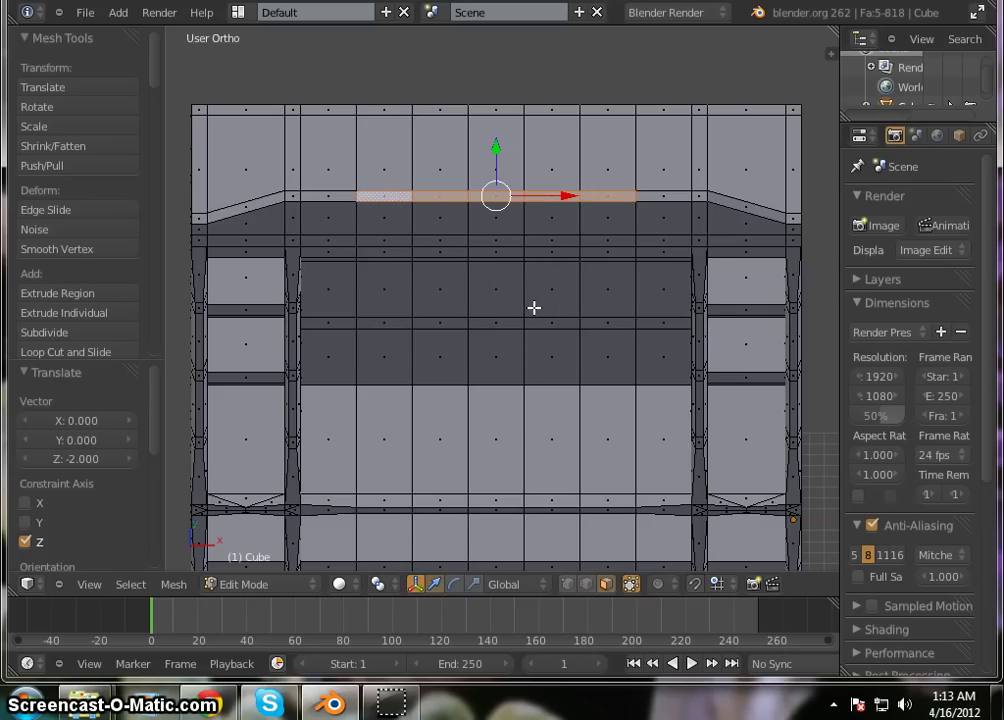
pyautogui.moveTo(576, 300); pyautogui.dragTo(491, 307, button='middle')
pyautogui.click(583, 249)
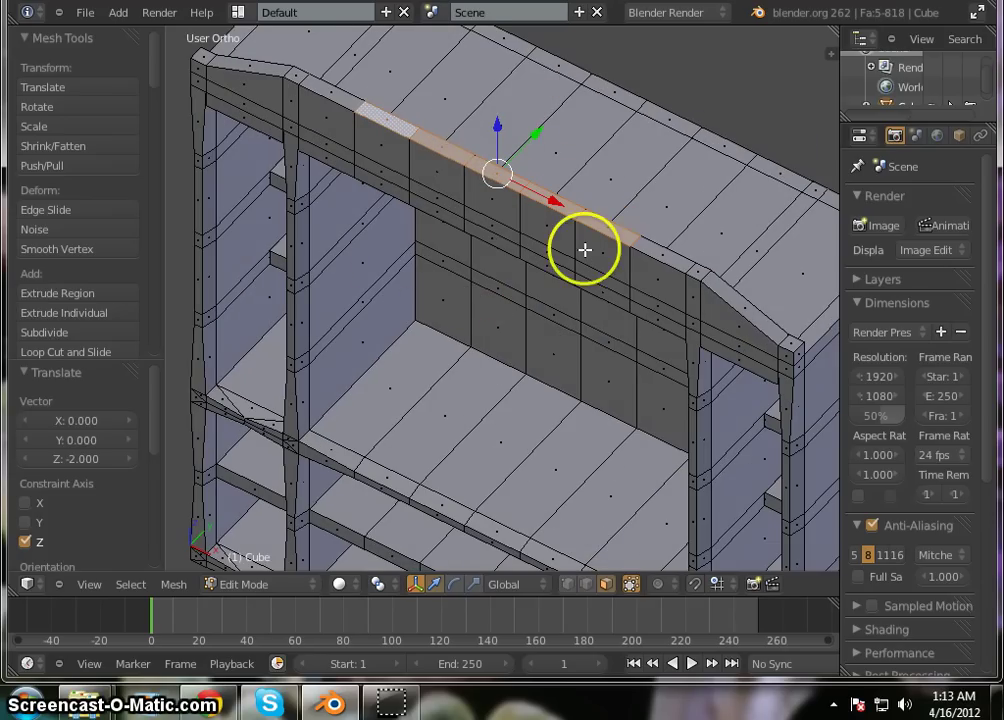
pyautogui.scroll(-1, 585, 249)
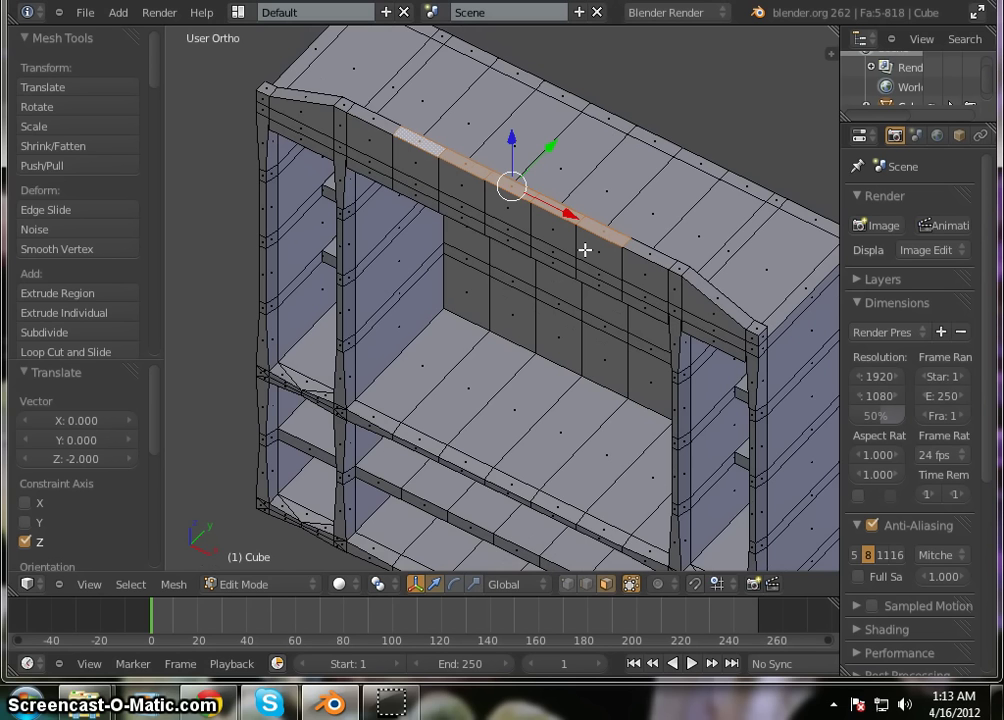
pyautogui.press('s')
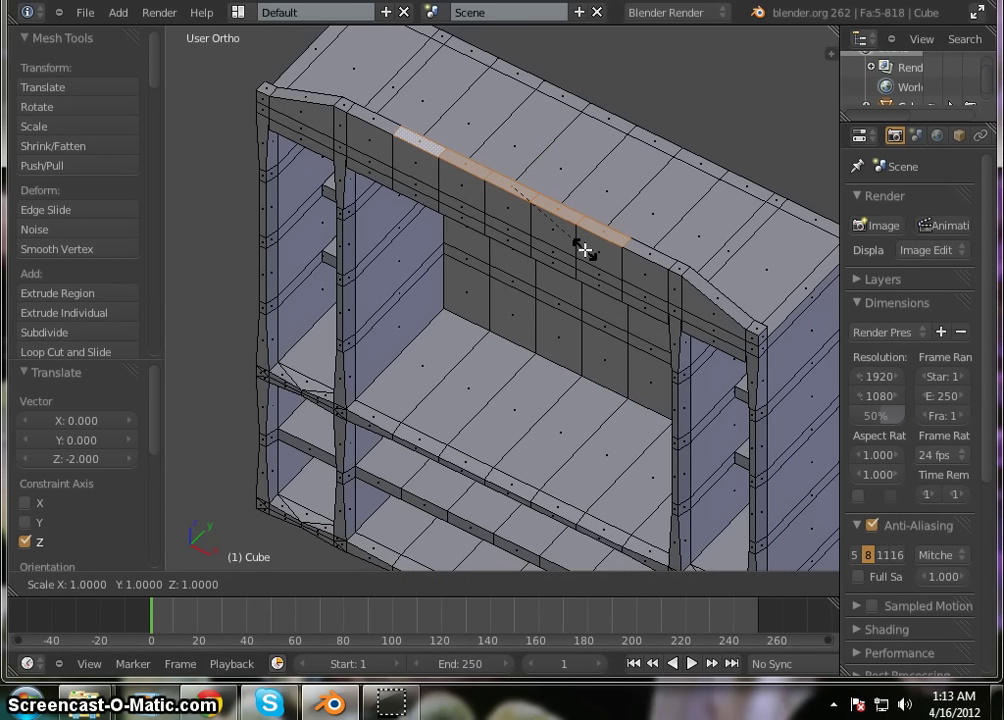
pyautogui.write('y')
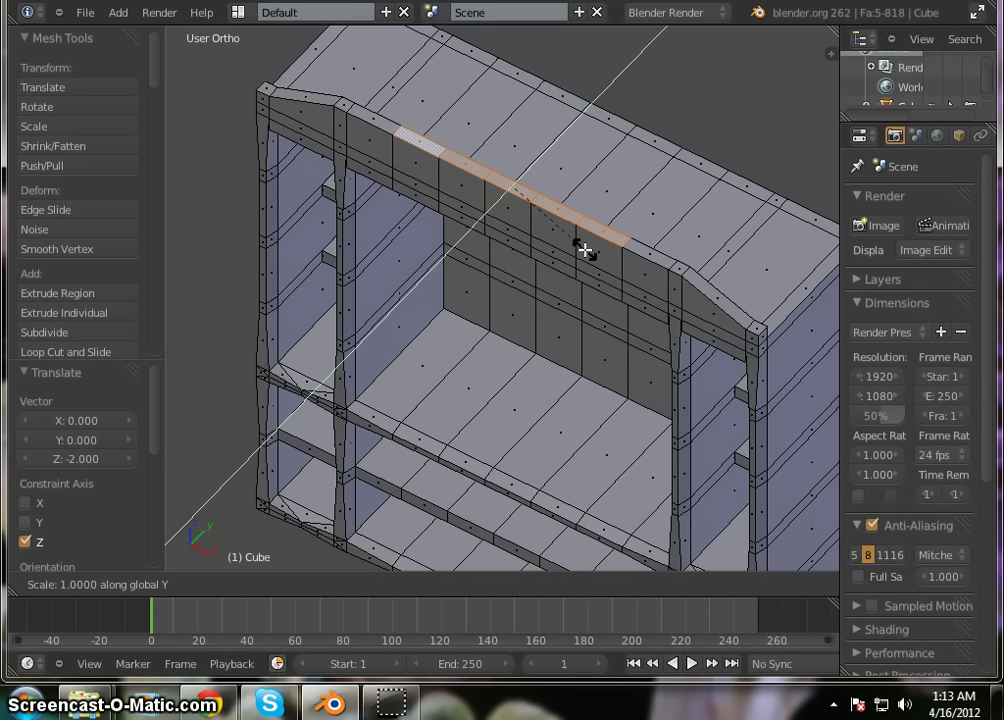
pyautogui.write('0.5')
pyautogui.press('Return')
pyautogui.scroll(3, 512, 346)
pyautogui.moveTo(512, 346); pyautogui.dragTo(554, 255, button='middle')
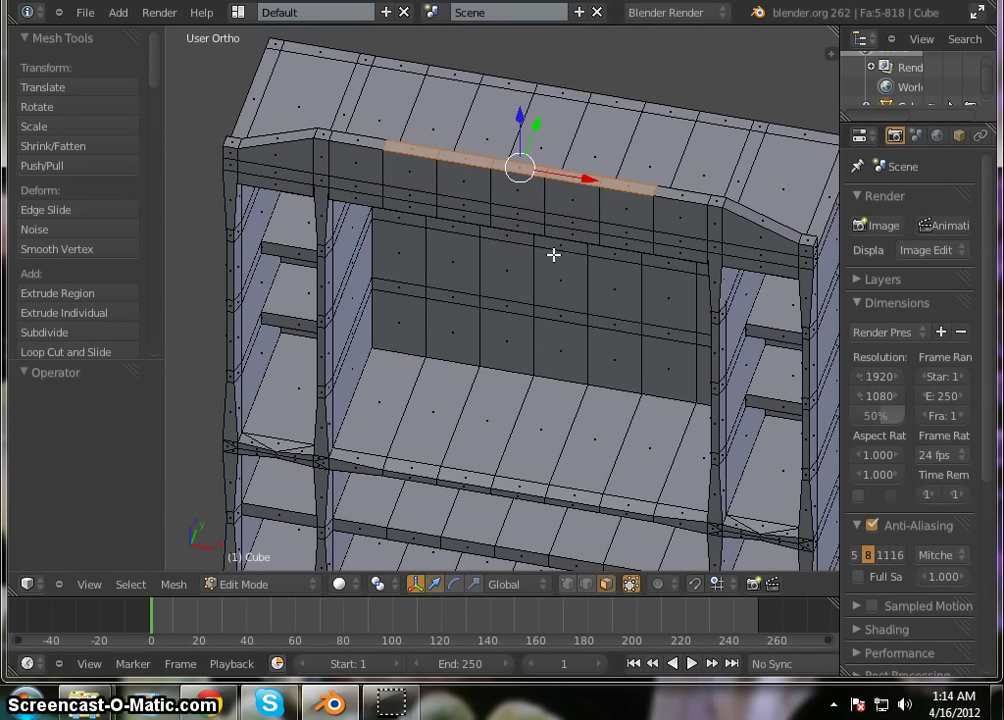
# - Extend the selection to all nine faces of the raised middle part of the top's front edge strip and scale them to 0.5 along Y
pyautogui.keyDown('shift'); pyautogui.rightClick(685, 194); pyautogui.keyUp('shift')
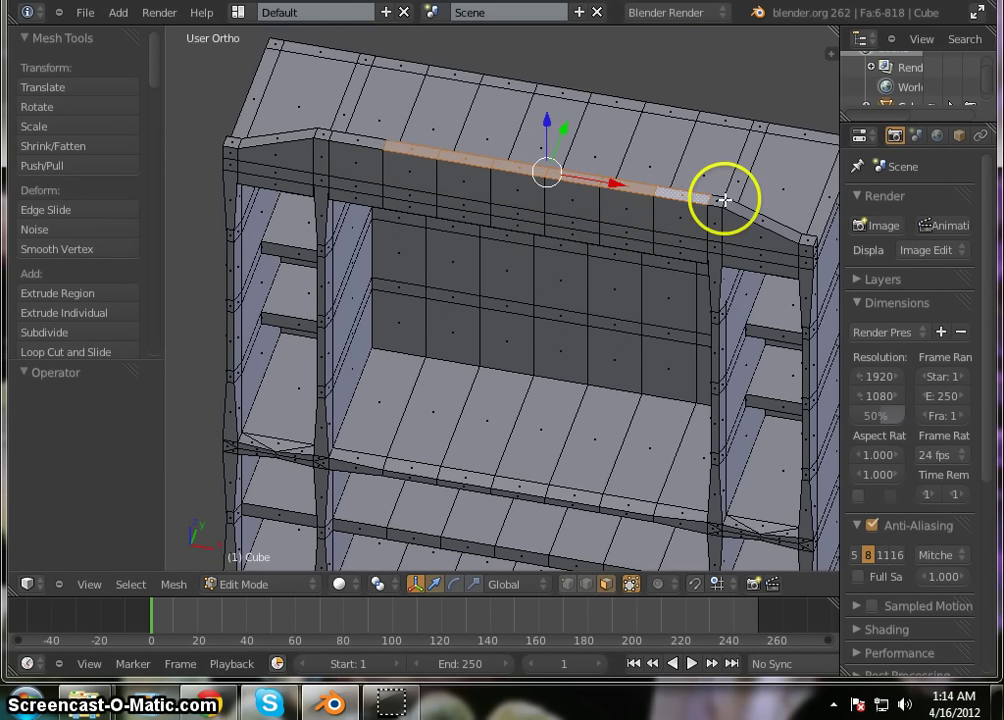
pyautogui.keyDown('shift'); pyautogui.rightClick(325, 131); pyautogui.keyUp('shift')
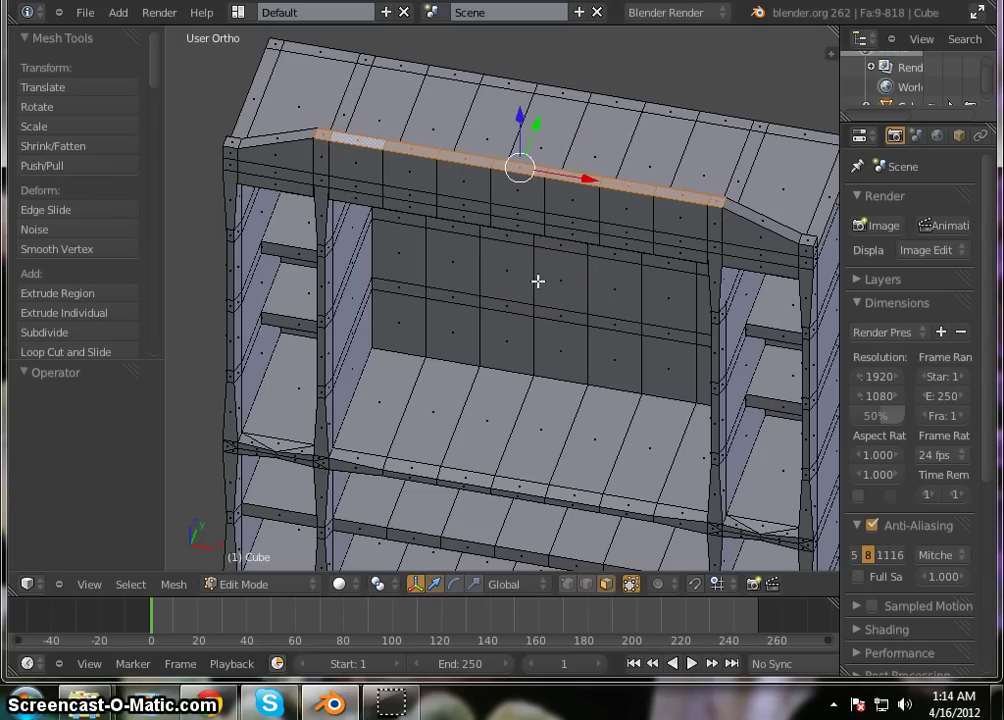
pyautogui.write('sy')
pyautogui.write('0.5')
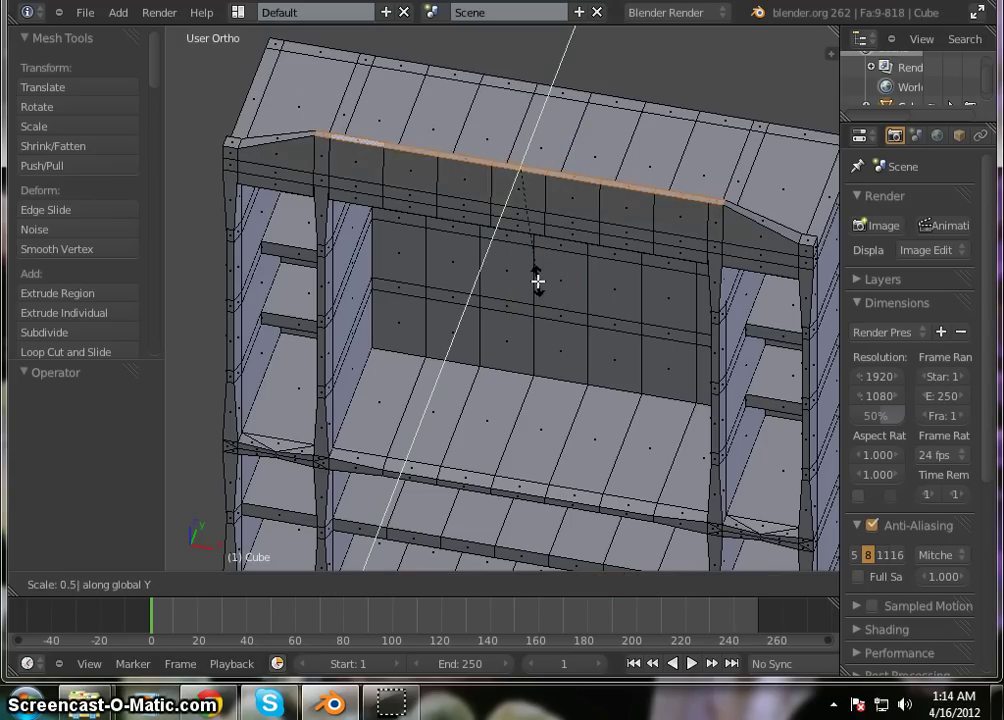
pyautogui.press('Return')
# - In edge selection mode, select the two short underside edges where the top's front rail meets the inner uprights of the centre bay
pyautogui.moveTo(504, 262); pyautogui.dragTo(590, 212, button='middle')
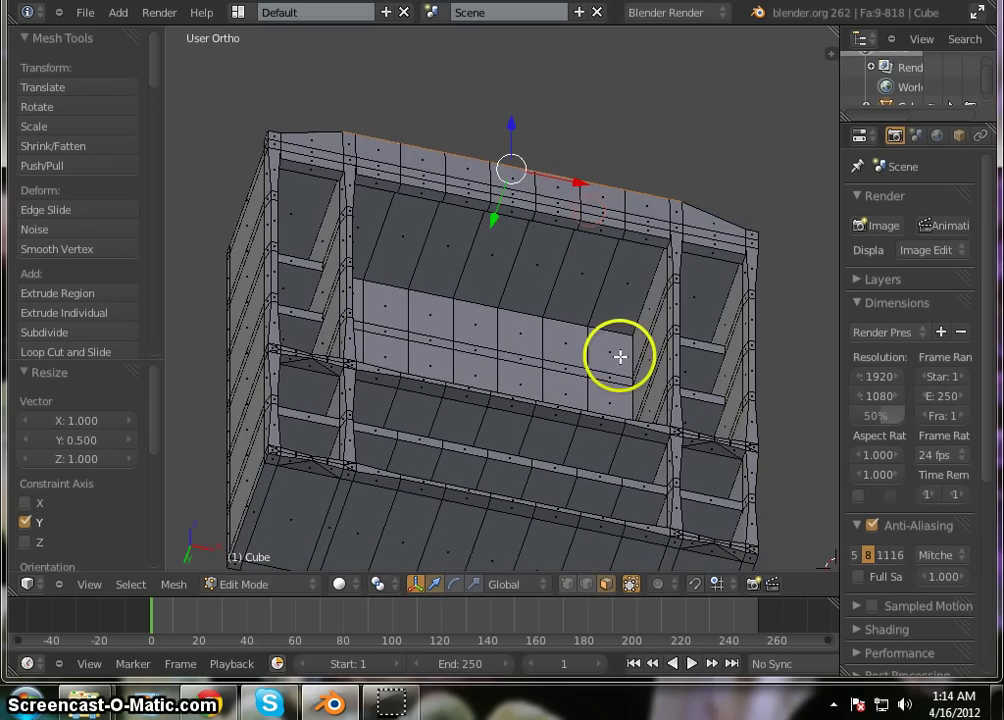
pyautogui.scroll(-1, 617, 325)
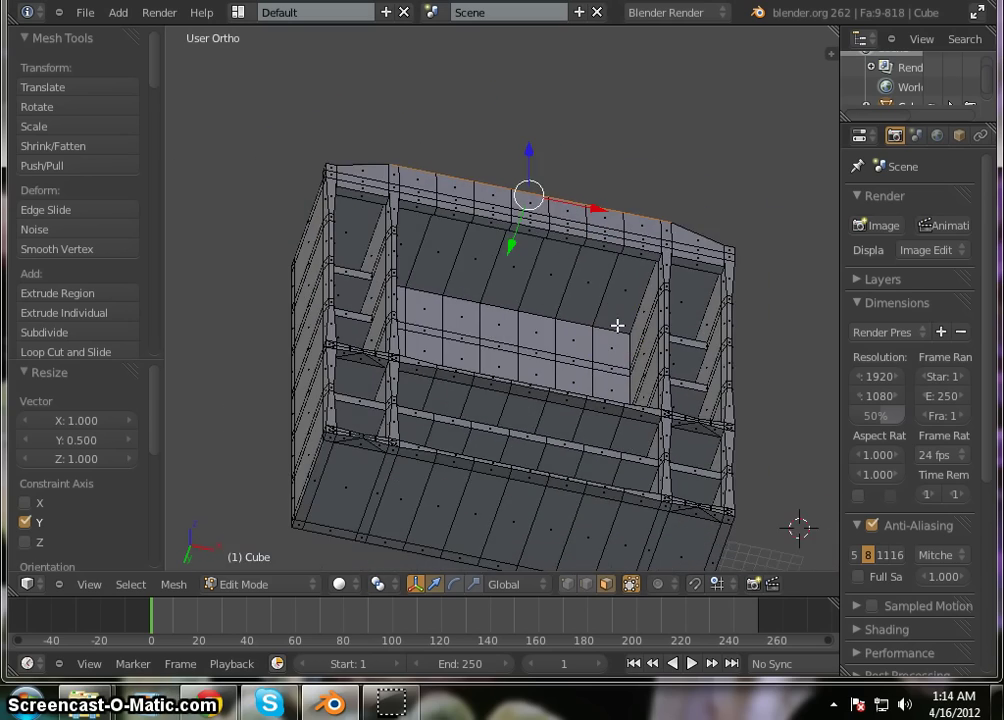
pyautogui.scroll(2, 617, 325)
pyautogui.scroll(-1, 617, 325)
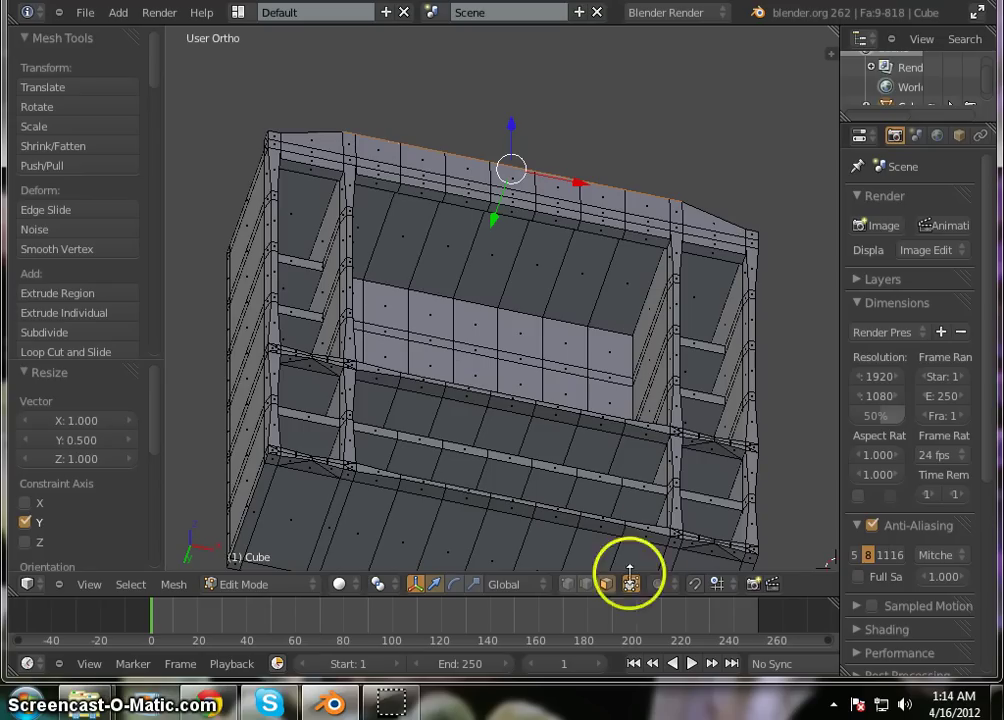
pyautogui.click(587, 583)
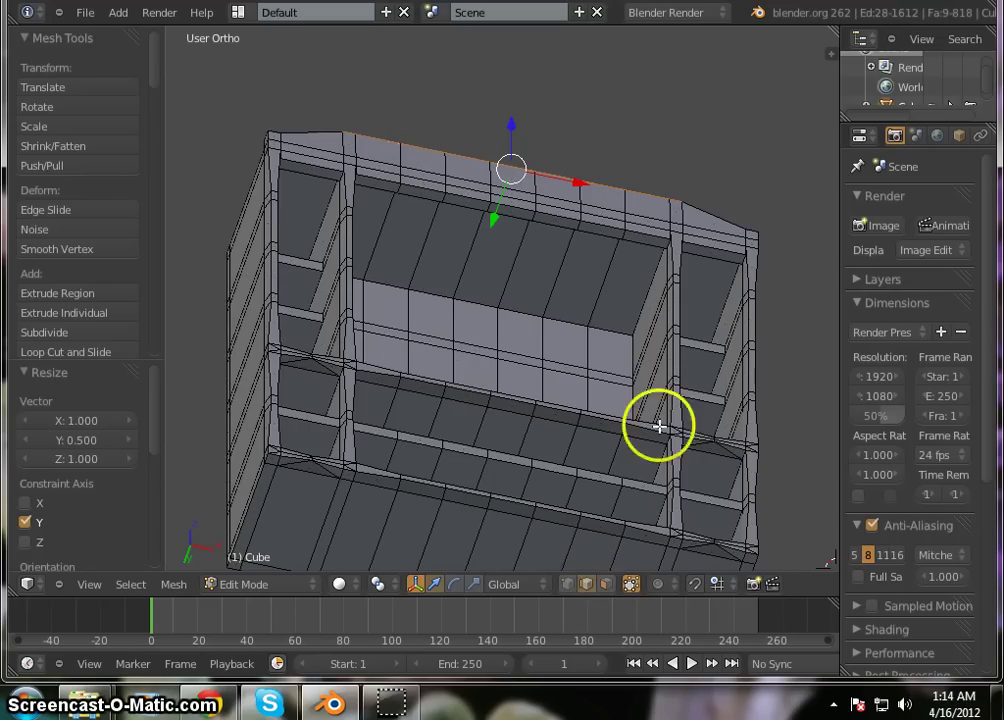
pyautogui.scroll(4, 659, 426)
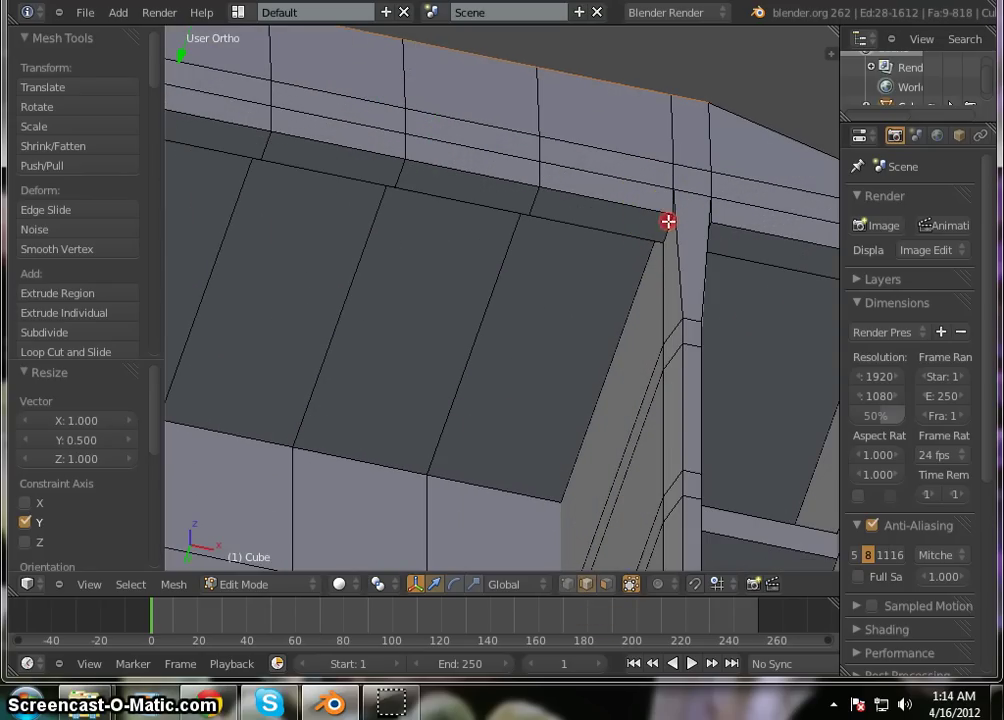
pyautogui.rightClick(668, 221)
pyautogui.scroll(-5, 598, 197)
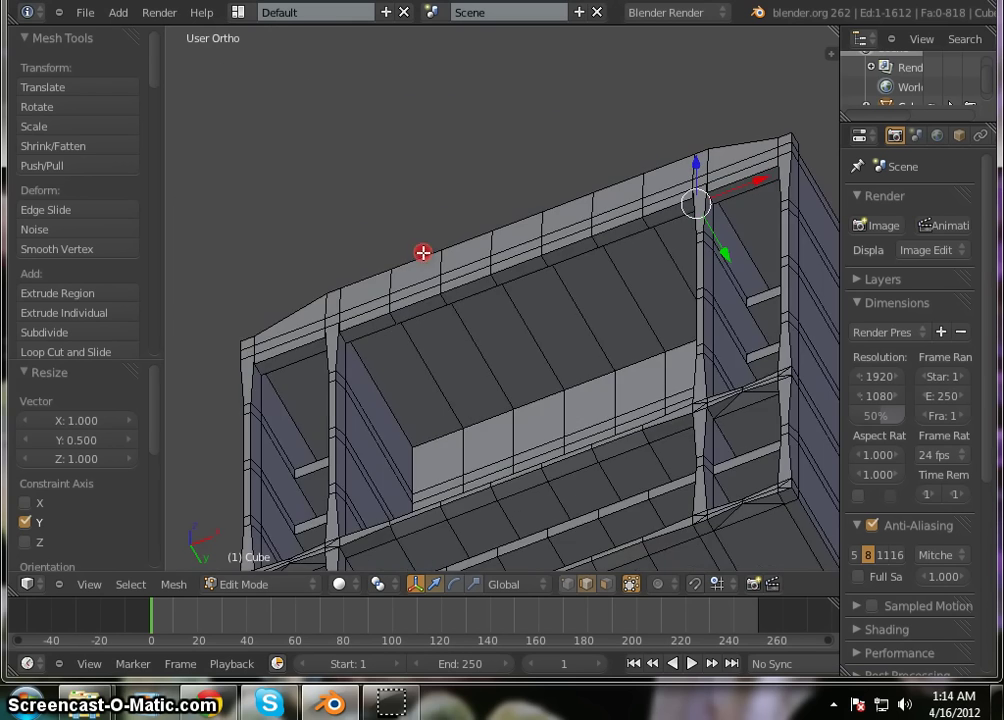
pyautogui.scroll(4, 289, 325)
pyautogui.keyDown('shift'); pyautogui.rightClick(402, 353); pyautogui.keyUp('shift')
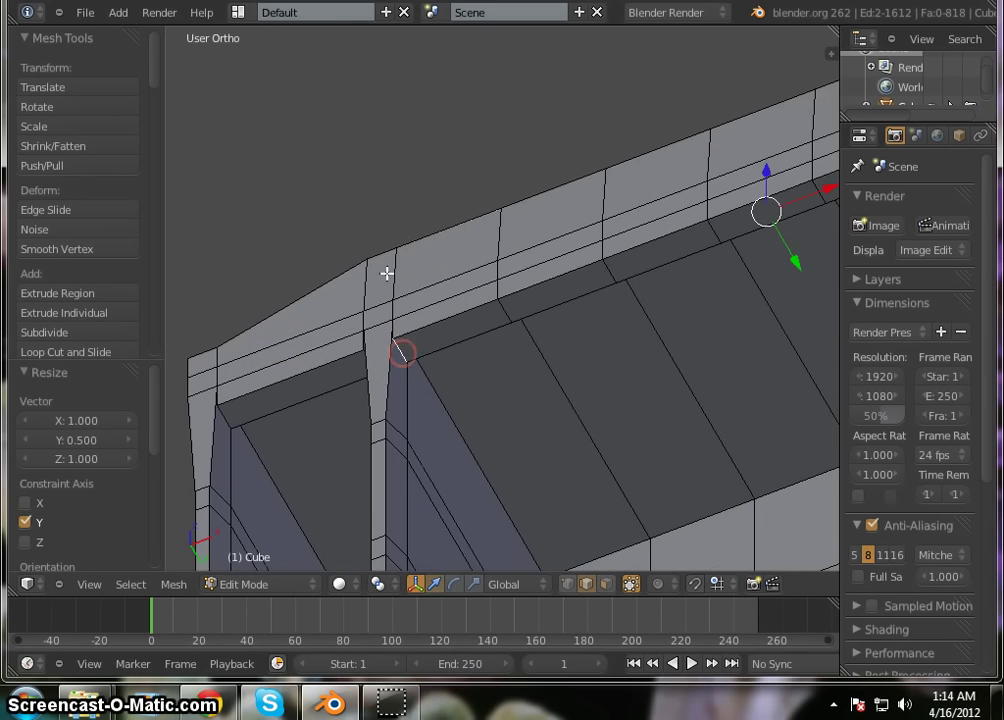
pyautogui.scroll(-2, 387, 273)
pyautogui.moveTo(670, 365); pyautogui.dragTo(719, 438, button='middle')
pyautogui.scroll(-3, 364, 193)
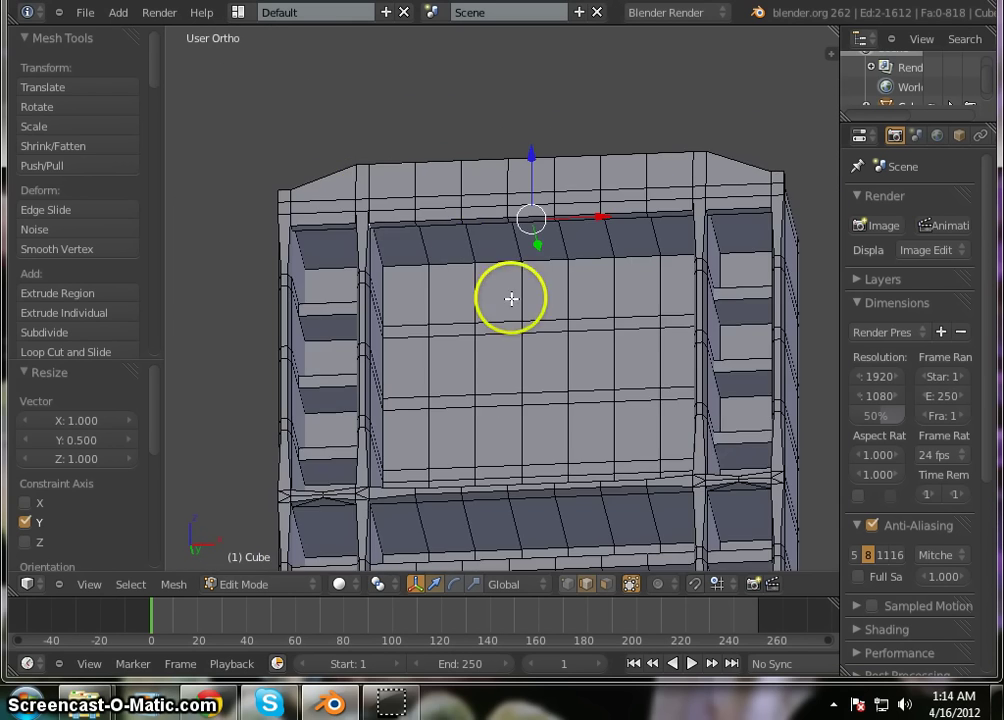
pyautogui.moveTo(511, 298); pyautogui.dragTo(535, 337, button='middle')
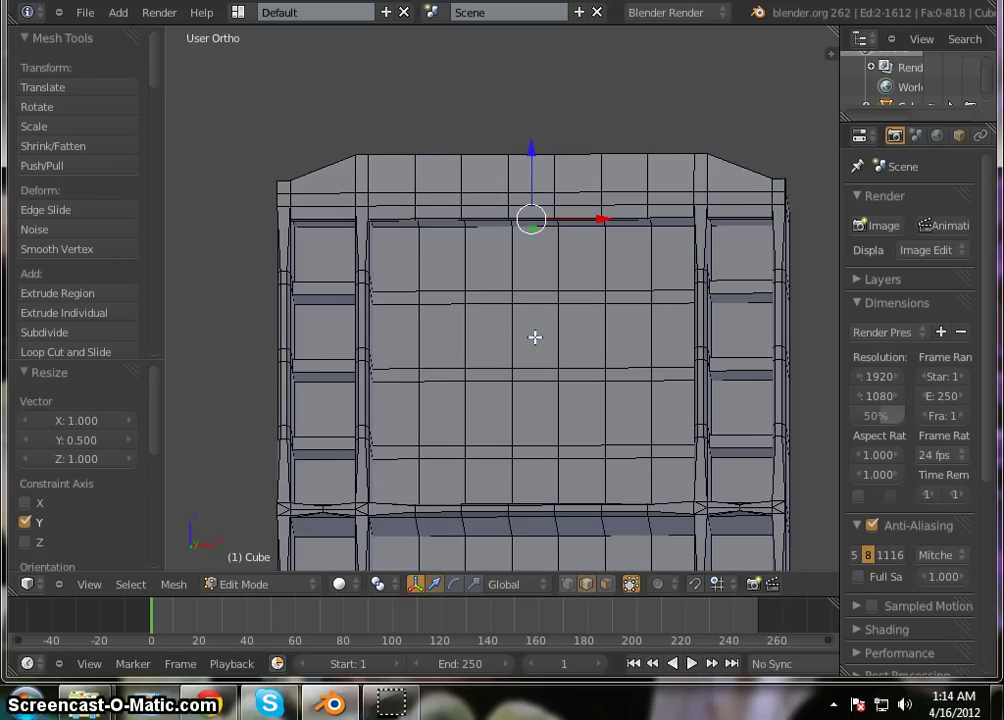
pyautogui.write('gy')
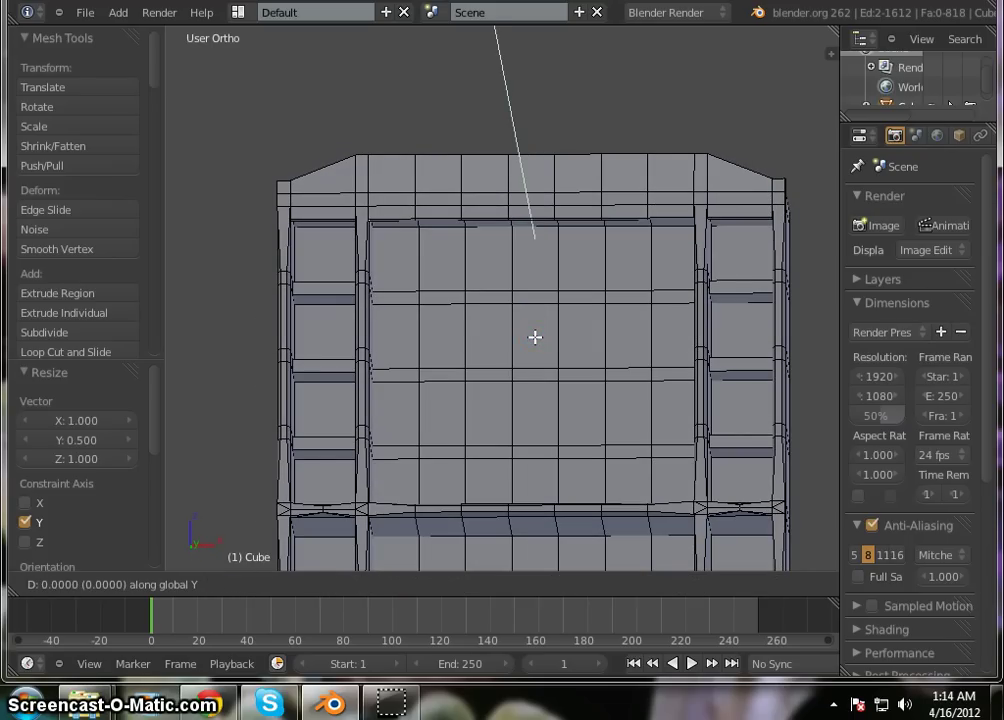
pyautogui.write('1')
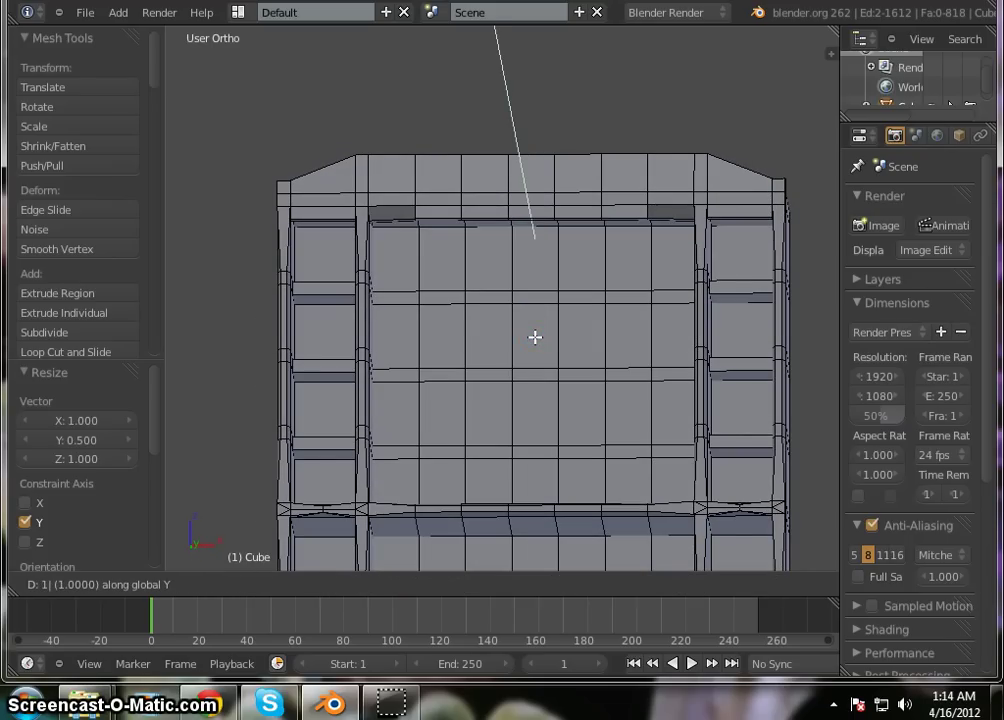
pyautogui.write('x')
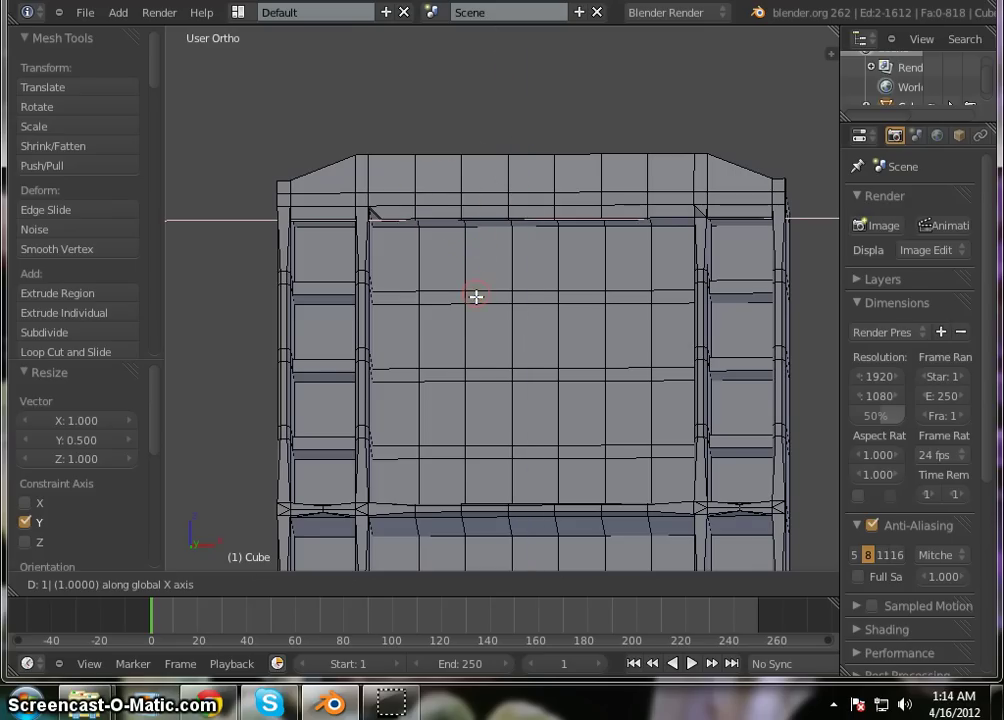
pyautogui.rightClick(476, 281)
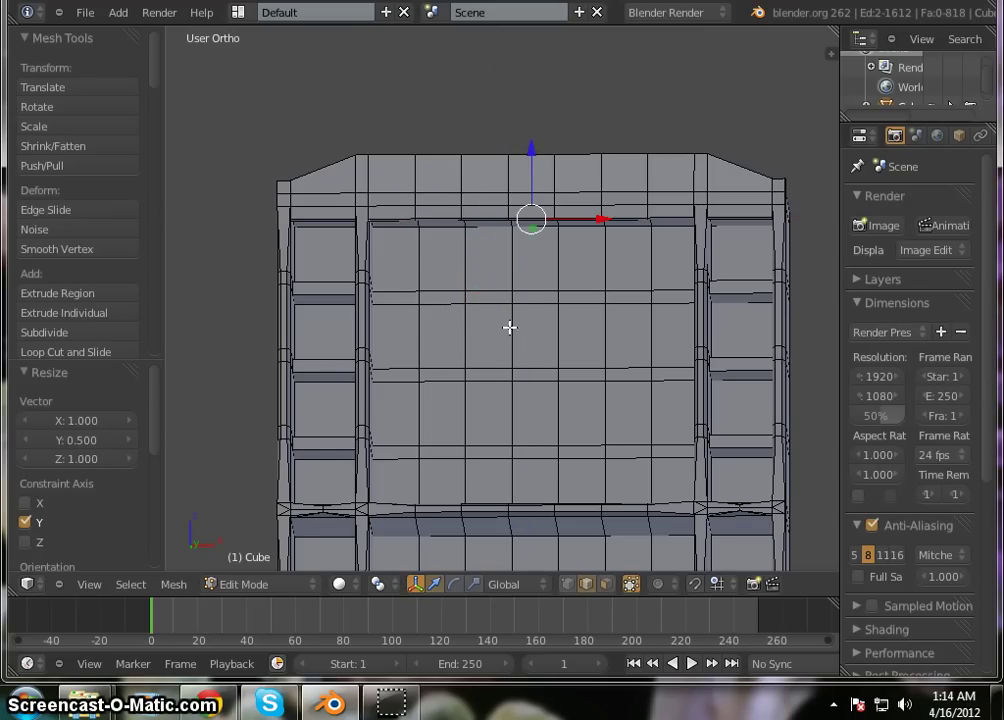
# - Move the two selected underside end edges of the centre bay's top rail by 1 along Z
pyautogui.moveTo(509, 327)
pyautogui.mouseDown(button='middle')
pyautogui.moveTo(567, 329)
pyautogui.moveTo(476, 336)
pyautogui.moveTo(518, 336)
pyautogui.moveTo(495, 321)
pyautogui.mouseUp(button='middle')
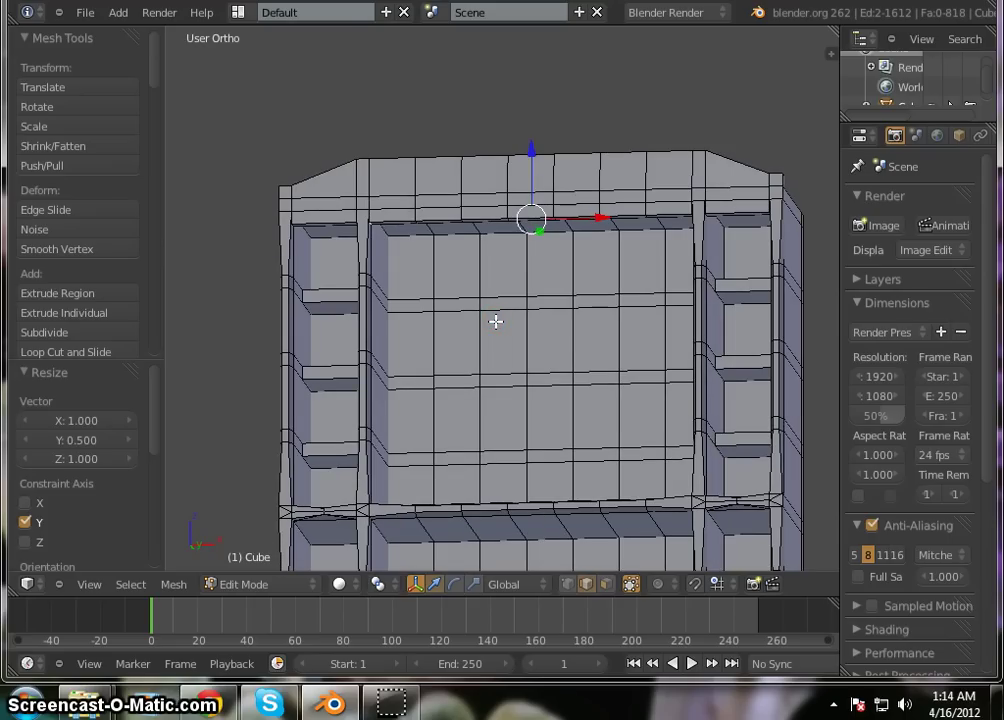
pyautogui.press('g')
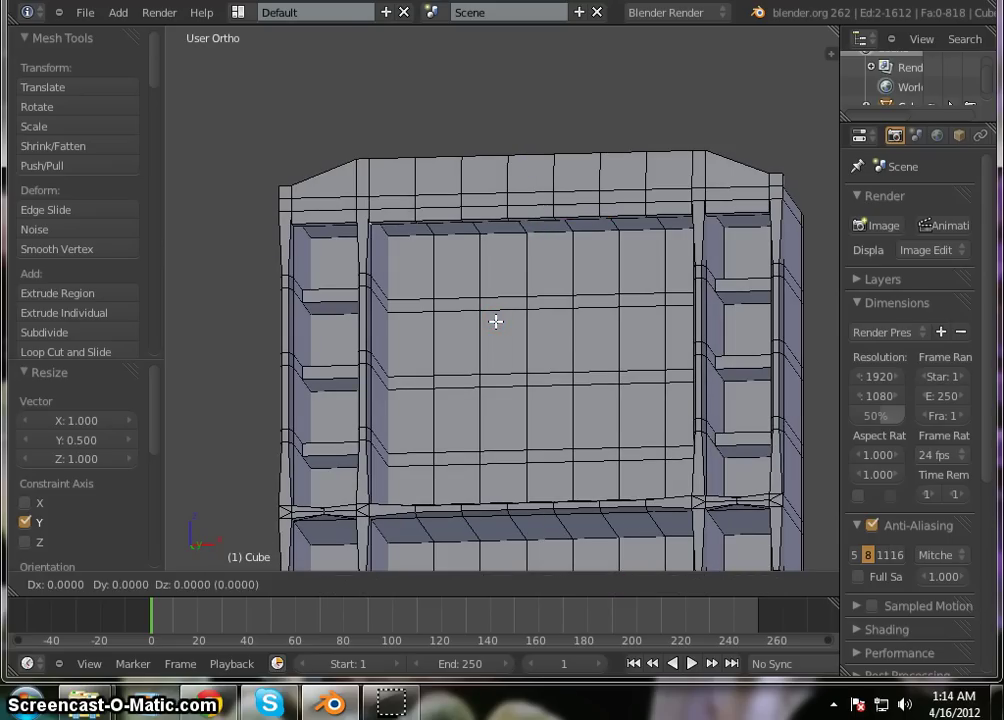
pyautogui.write('z')
pyautogui.write('1')
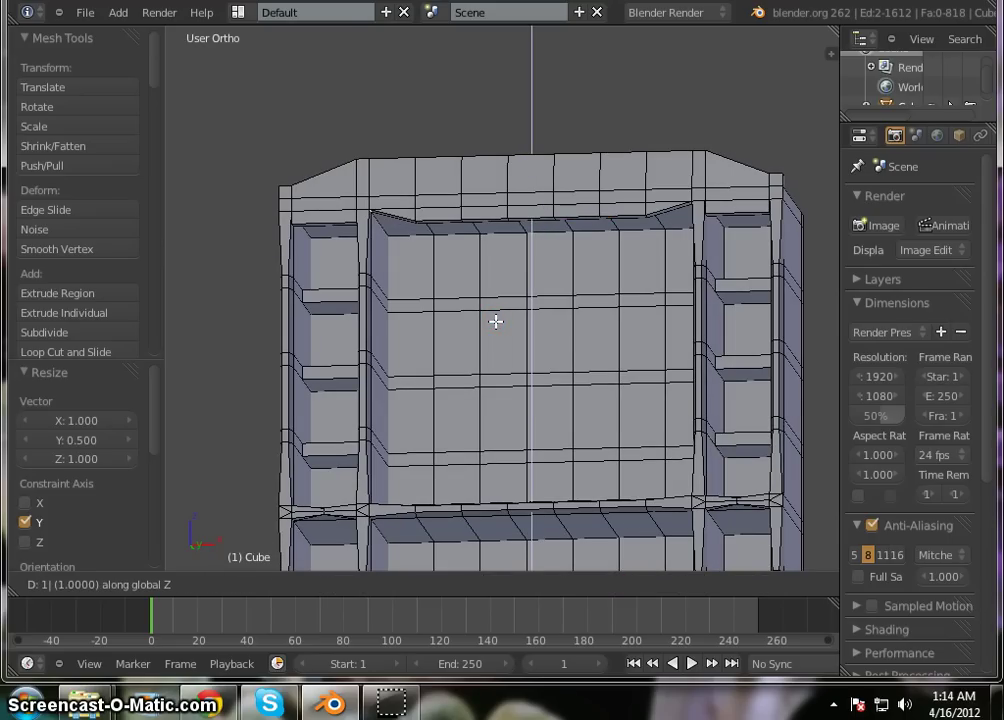
pyautogui.click(496, 321)
# - In face selection mode, scale the five middle underside faces of the centre bay's top rail to 0.5 along Y, and clear the selection
pyautogui.moveTo(496, 321); pyautogui.dragTo(587, 213, button='middle')
pyautogui.click(606, 583)
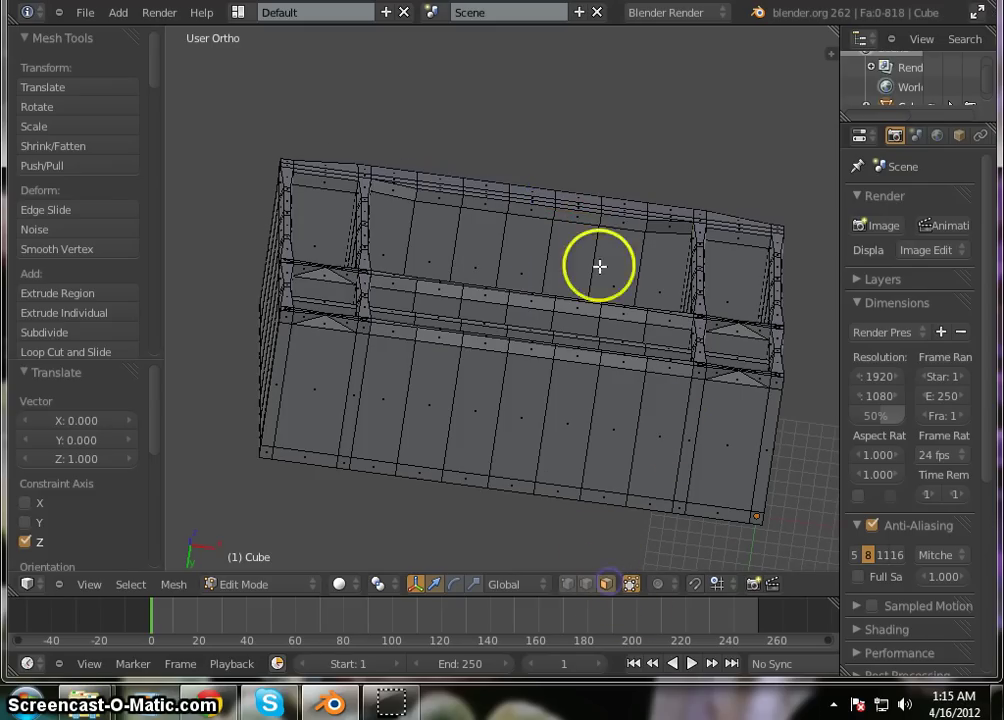
pyautogui.rightClick(621, 224)
pyautogui.keyDown('shift'); pyautogui.rightClick(577, 216); pyautogui.keyUp('shift')
pyautogui.keyDown('shift'); pyautogui.rightClick(531, 210); pyautogui.keyUp('shift')
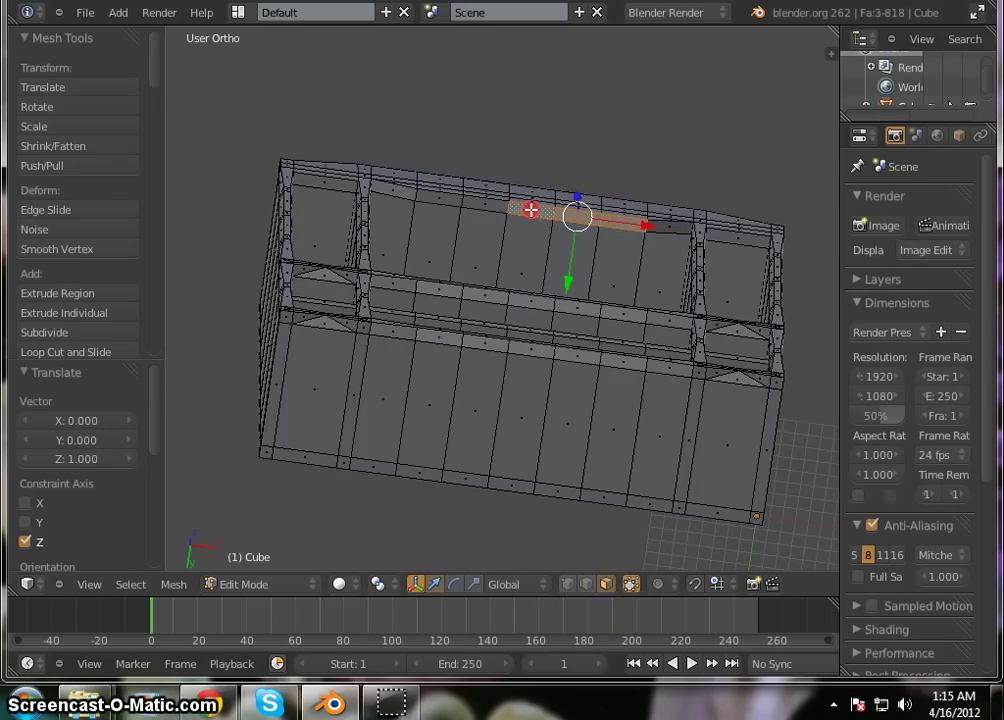
pyautogui.keyDown('shift'); pyautogui.rightClick(482, 202); pyautogui.keyUp('shift')
pyautogui.keyDown('shift'); pyautogui.rightClick(438, 196); pyautogui.keyUp('shift')
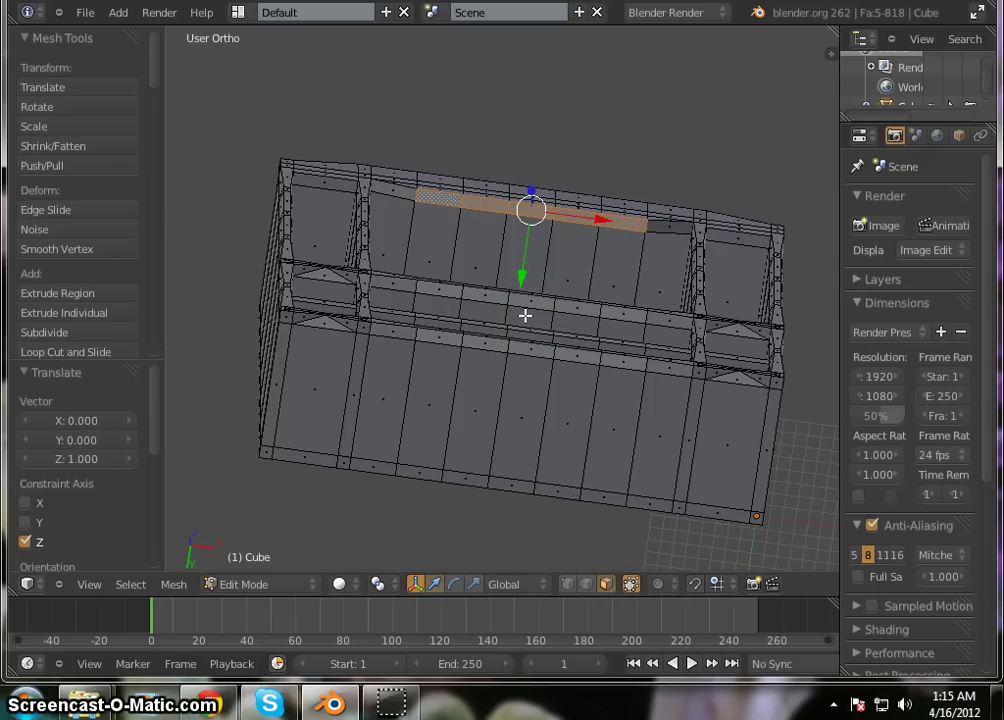
pyautogui.write('sy')
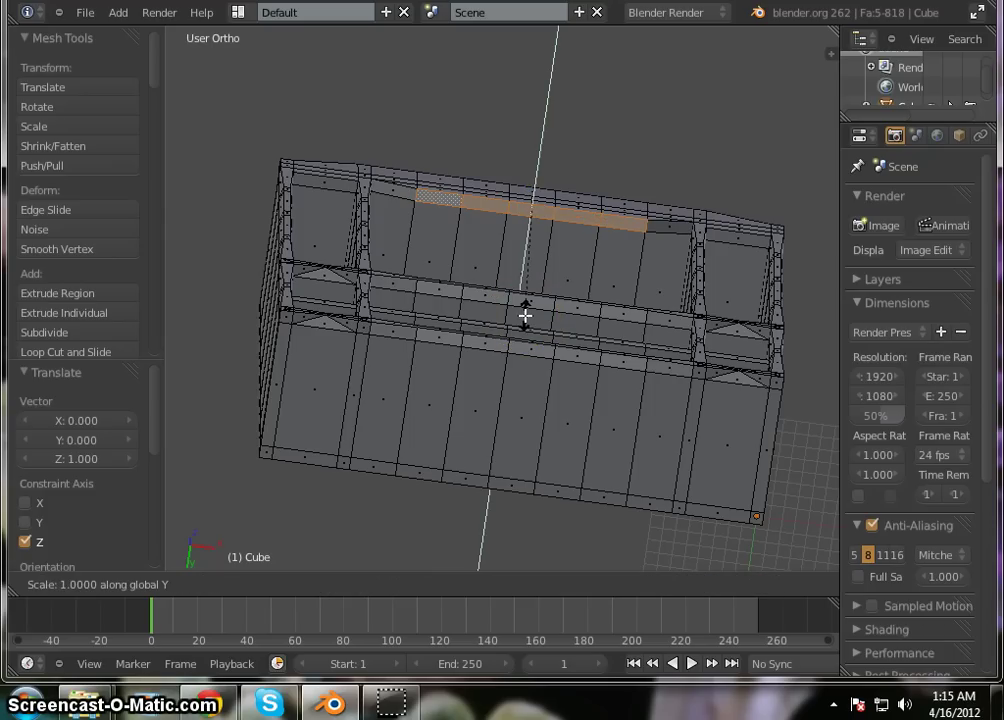
pyautogui.write('0.5')
pyautogui.press('Return')
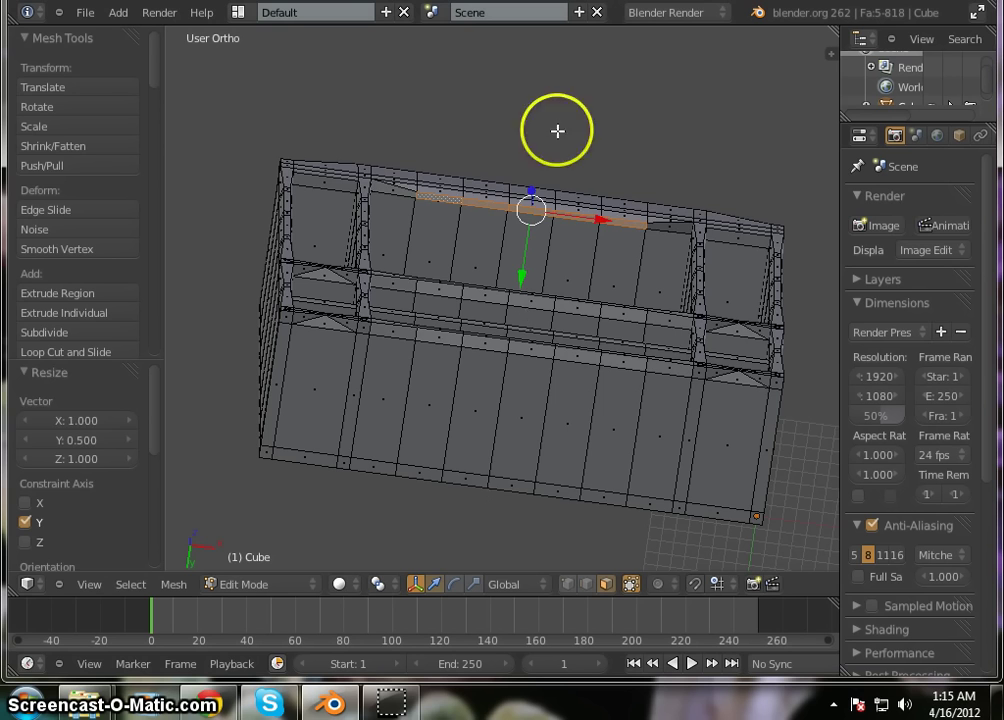
pyautogui.press('a')
# - Select the underside faces of the top's front rail in both narrow end bays and subdivide them with 3 cuts
pyautogui.scroll(-2, 580, 215)
pyautogui.scroll(5, 659, 268)
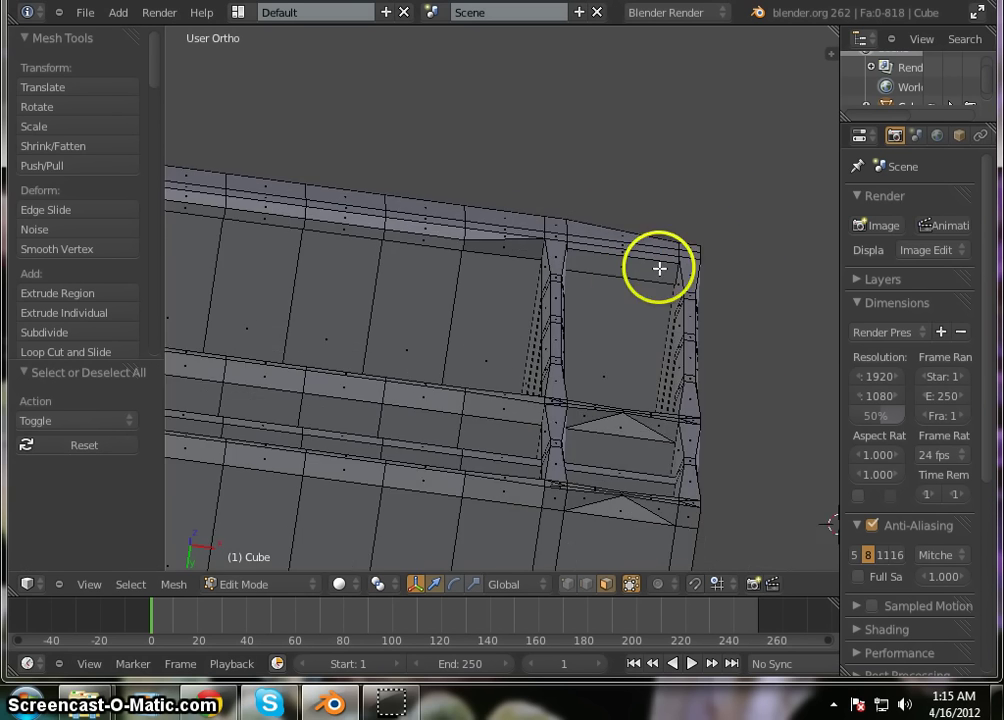
pyautogui.scroll(5, 630, 264)
pyautogui.moveTo(618, 249)
pyautogui.mouseDown(button='middle')
pyautogui.moveTo(604, 244)
pyautogui.moveTo(625, 264)
pyautogui.mouseUp(button='middle')
pyautogui.scroll(2, 648, 179)
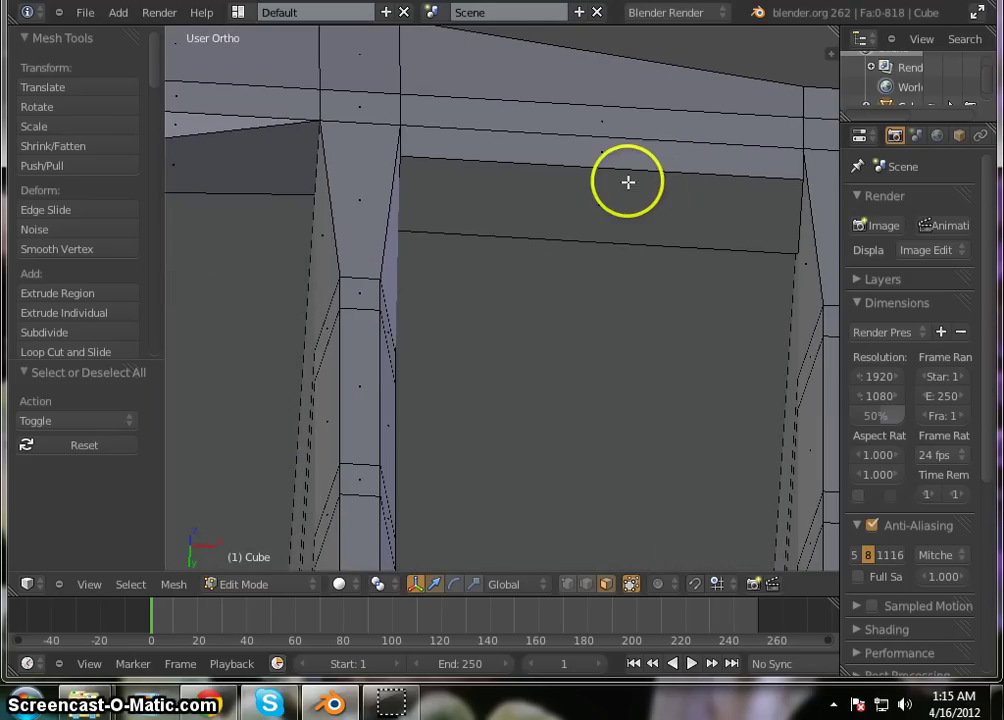
pyautogui.scroll(-1, 628, 182)
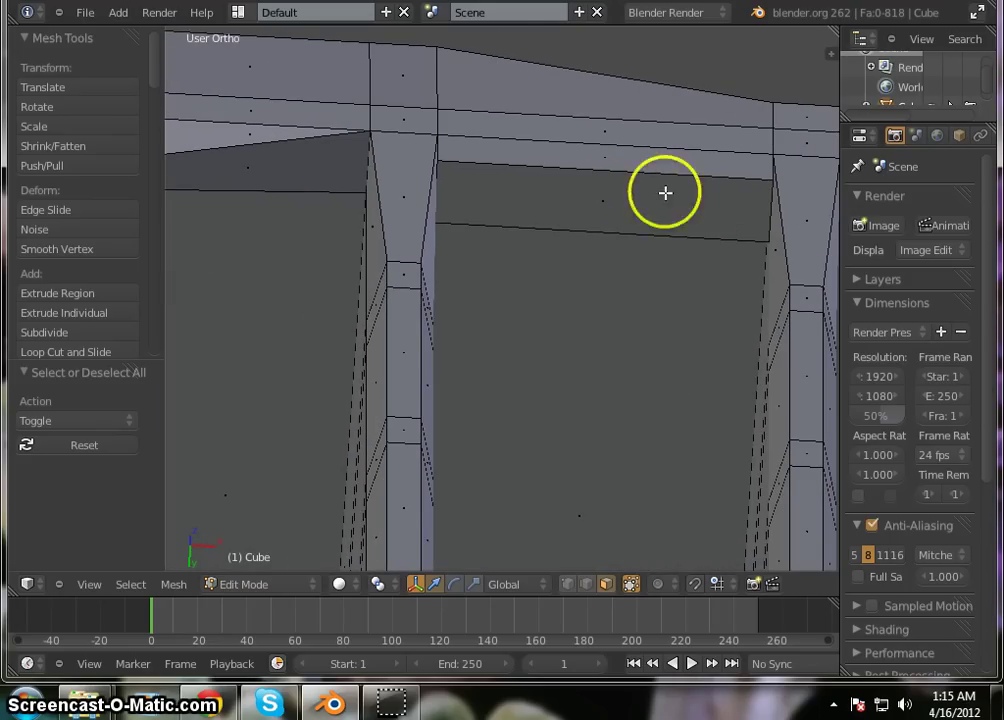
pyautogui.rightClick(606, 197)
pyautogui.scroll(-5, 513, 188)
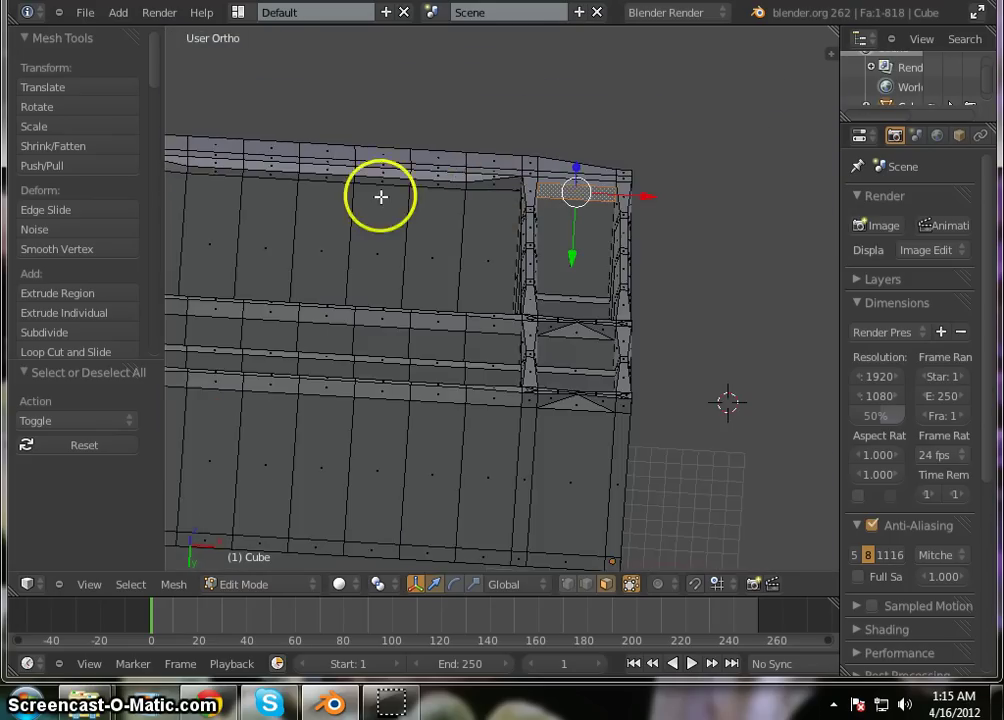
pyautogui.scroll(-4, 383, 197)
pyautogui.scroll(-3, 551, 197)
pyautogui.scroll(4, 270, 179)
pyautogui.scroll(-3, 490, 217)
pyautogui.scroll(8, 502, 216)
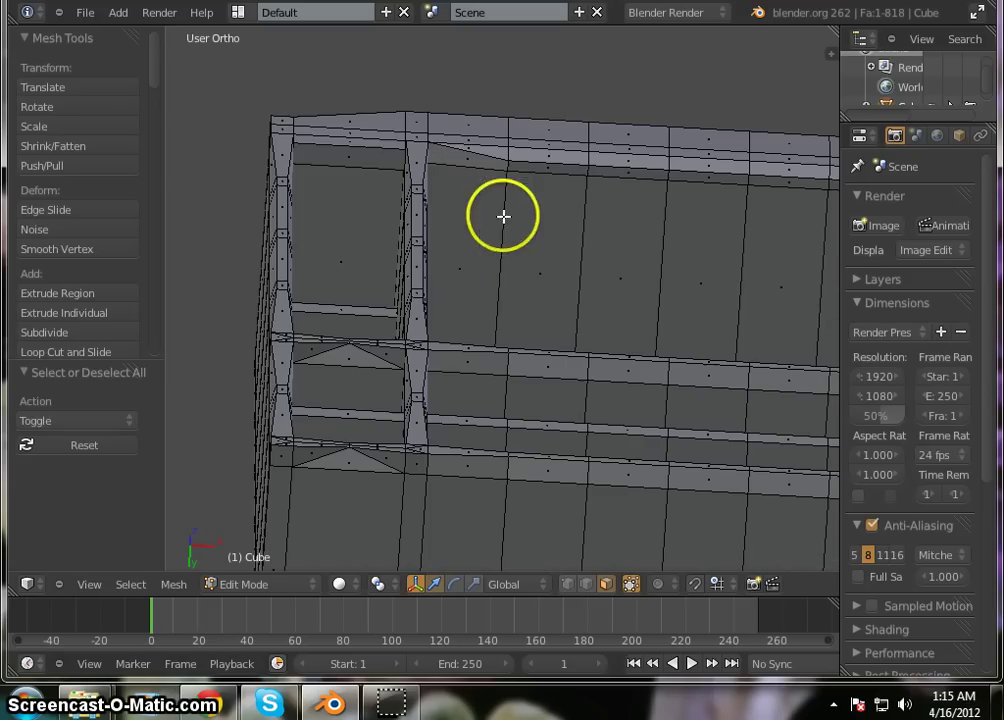
pyautogui.rightClick(338, 151)
pyautogui.scroll(-5, 428, 173)
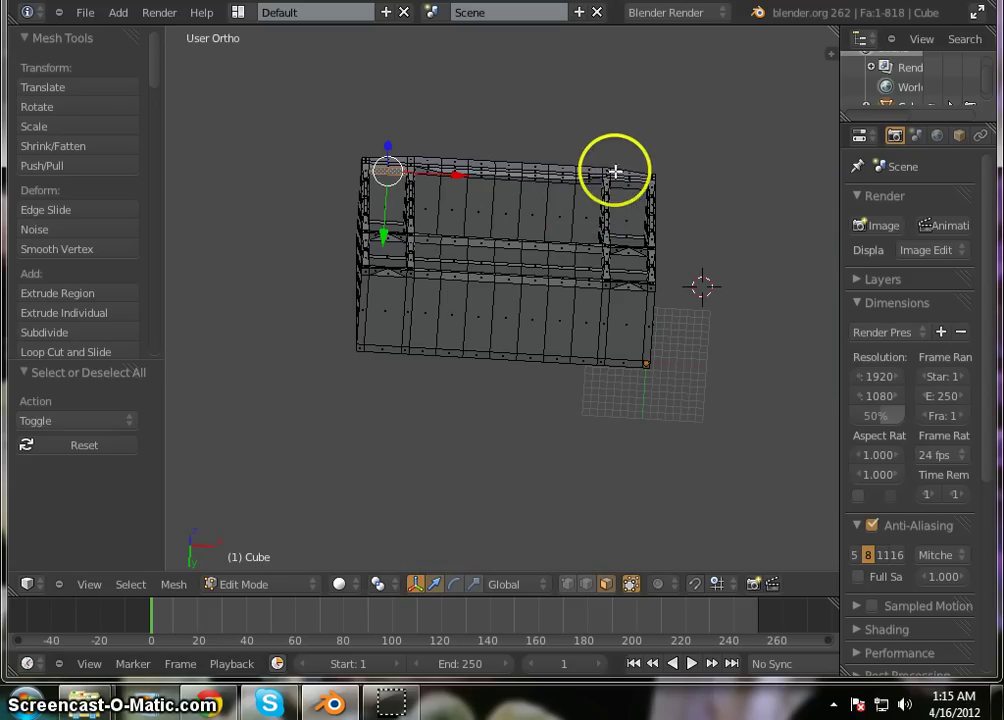
pyautogui.keyDown('shift'); pyautogui.rightClick(625, 184); pyautogui.keyUp('shift')
pyautogui.press('w')
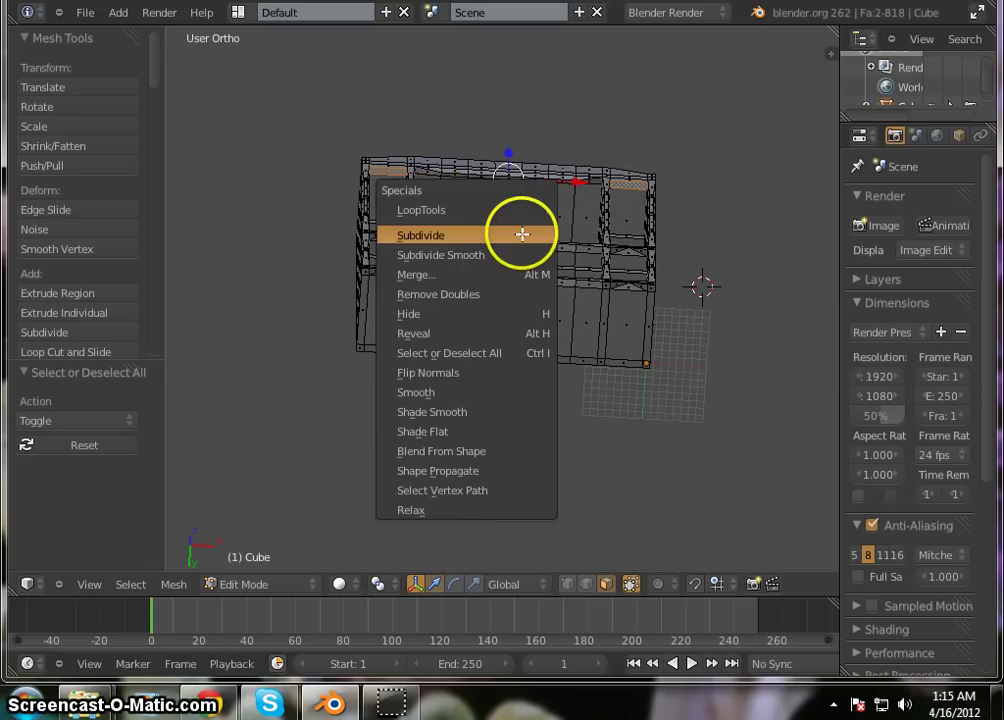
pyautogui.click(522, 234)
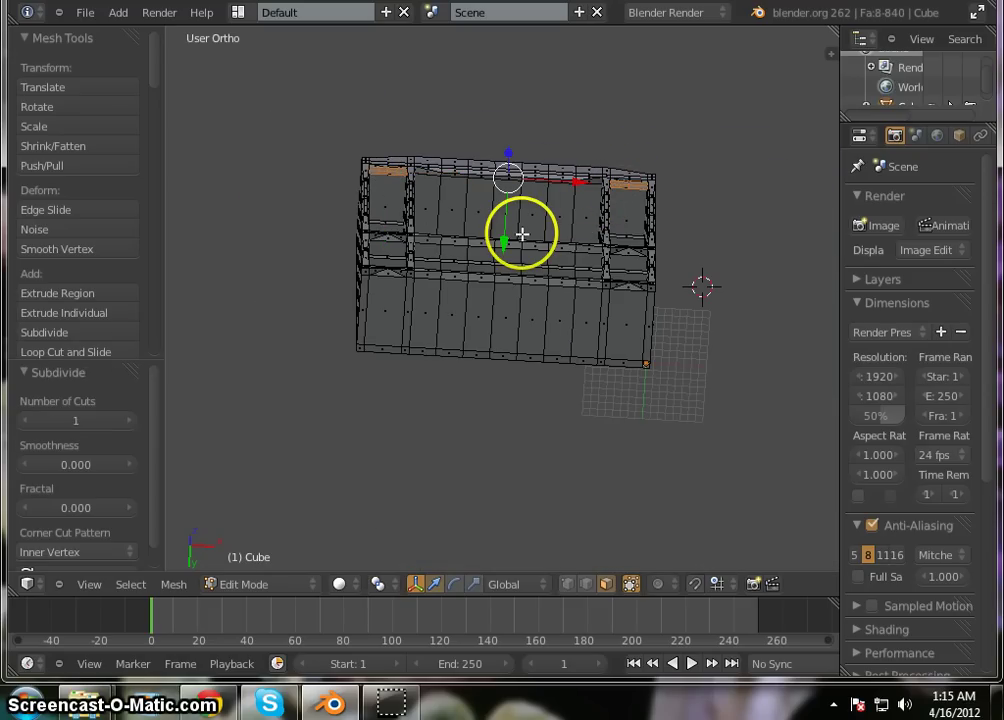
pyautogui.click(125, 424)
pyautogui.click(125, 424)
# - In edge selection mode, select the eight short end edges of the subdivided top rail underside in the +X end bay, four per upright
pyautogui.scroll(6, 587, 247)
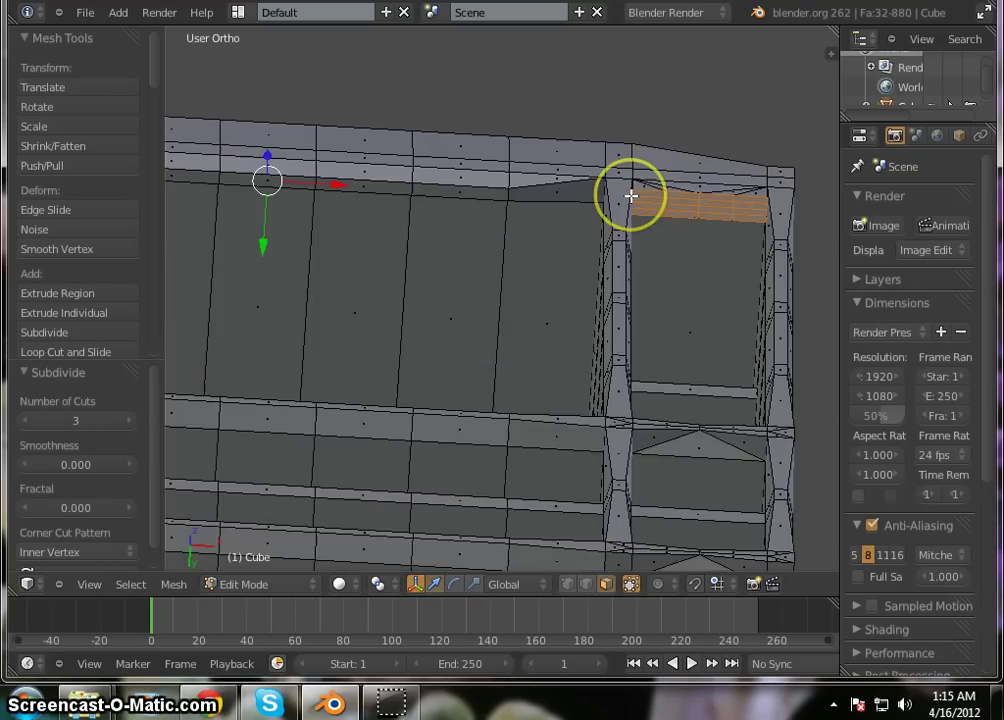
pyautogui.scroll(-3, 586, 171)
pyautogui.scroll(5, 792, 205)
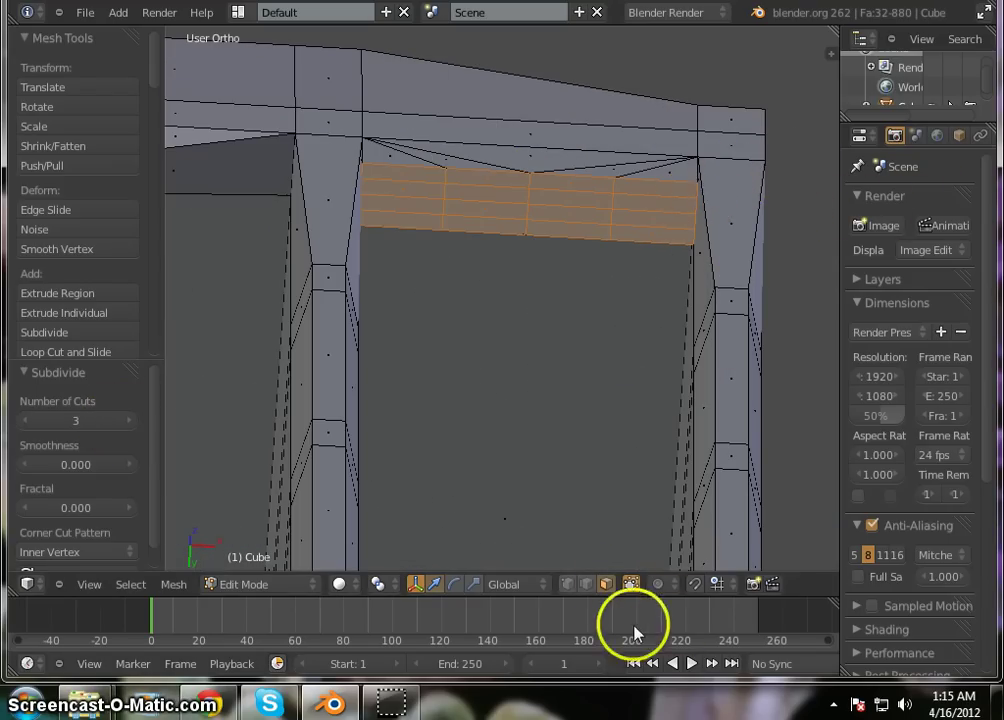
pyautogui.click(587, 584)
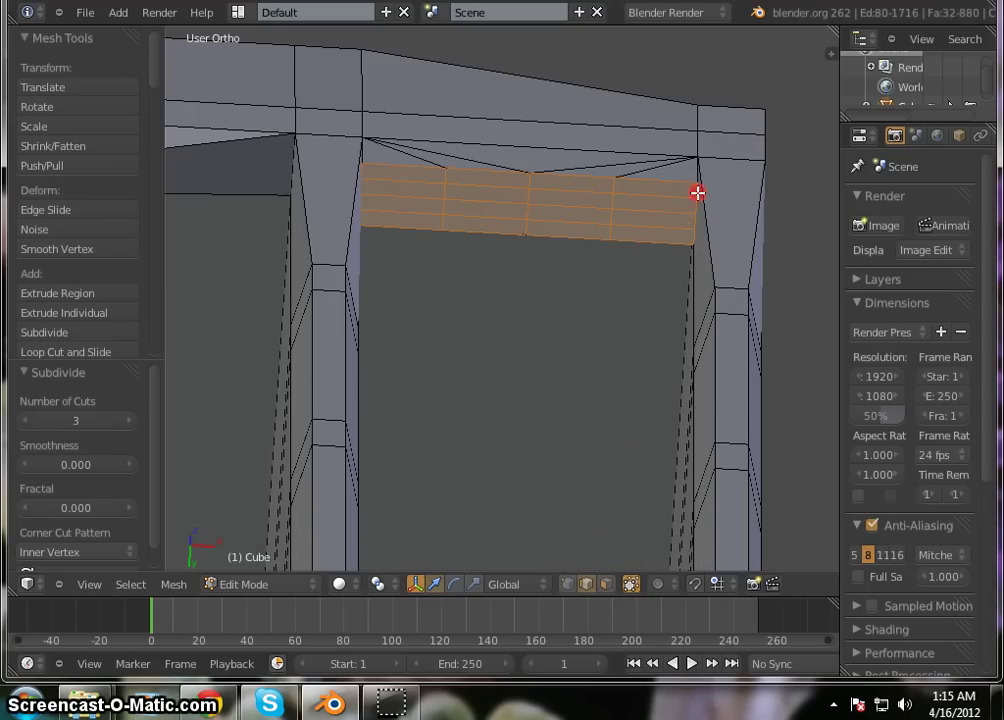
pyautogui.rightClick(697, 193)
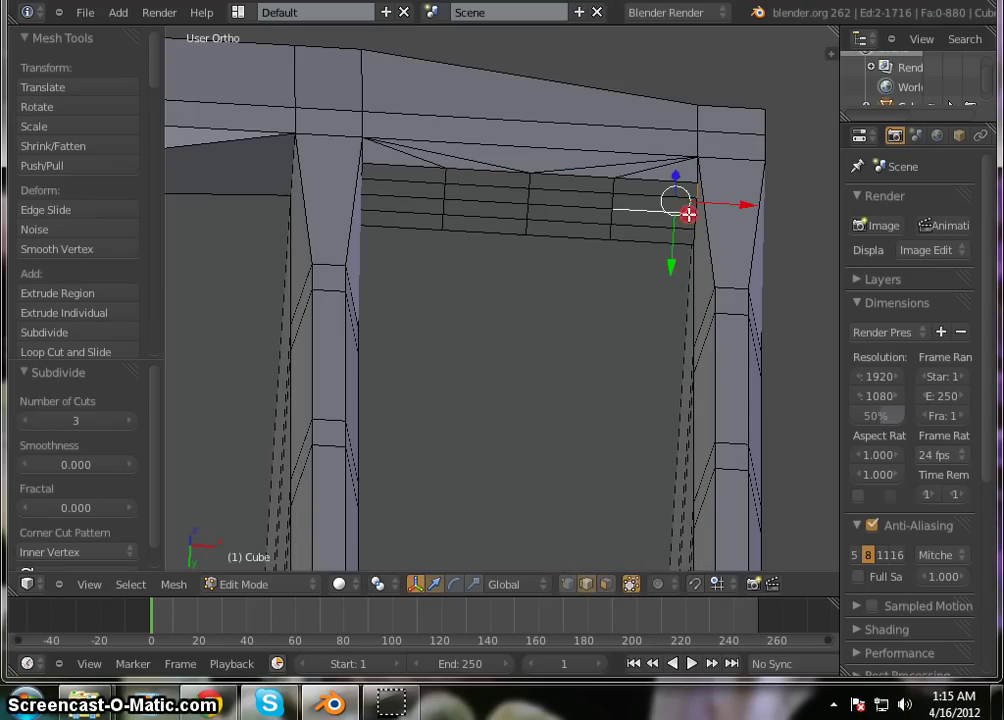
pyautogui.keyDown('shift'); pyautogui.rightClick(688, 214); pyautogui.keyUp('shift')
pyautogui.keyDown('shift'); pyautogui.rightClick(694, 208); pyautogui.keyUp('shift')
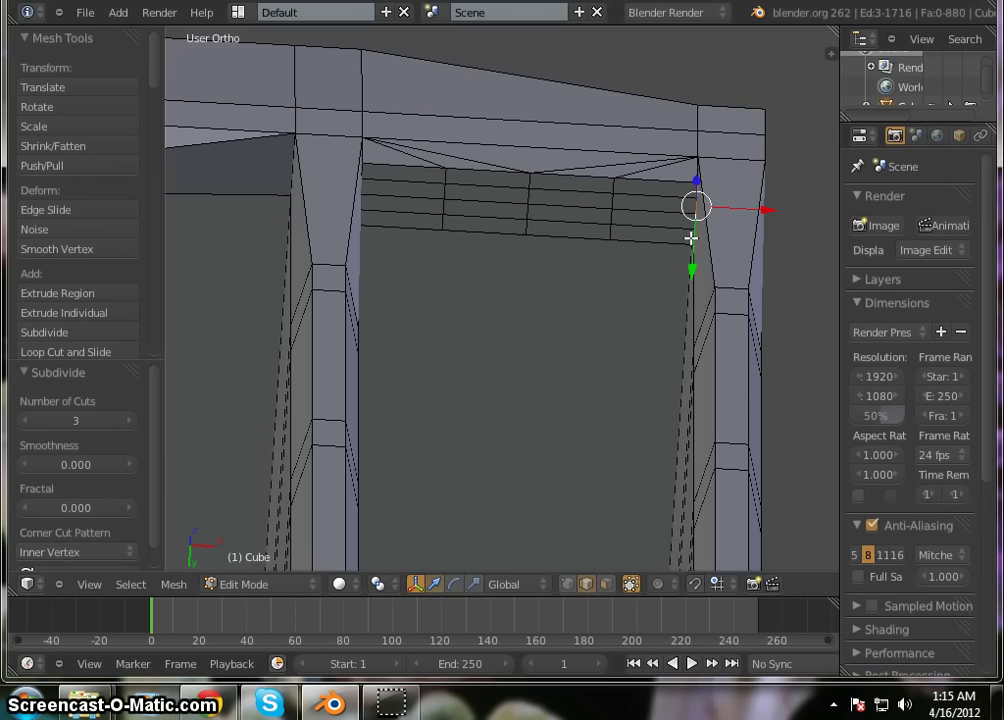
pyautogui.keyDown('shift'); pyautogui.rightClick(690, 237); pyautogui.keyUp('shift')
pyautogui.moveTo(594, 253); pyautogui.dragTo(486, 229, button='middle')
pyautogui.scroll(-8, 576, 230)
pyautogui.scroll(9, 436, 284)
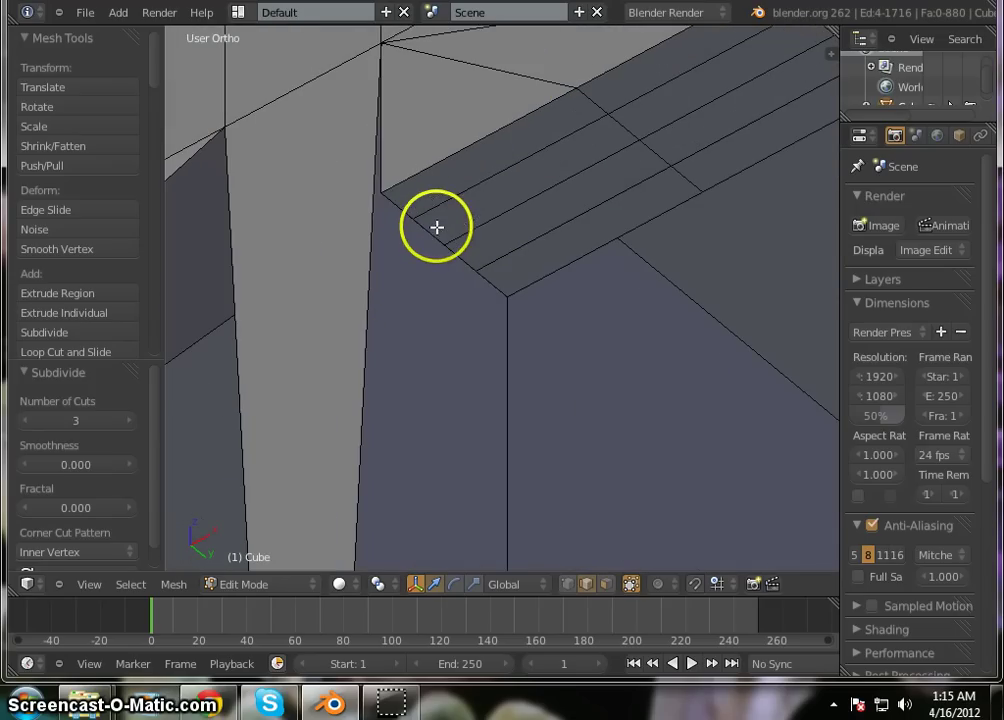
pyautogui.keyDown('shift'); pyautogui.rightClick(429, 227); pyautogui.keyUp('shift')
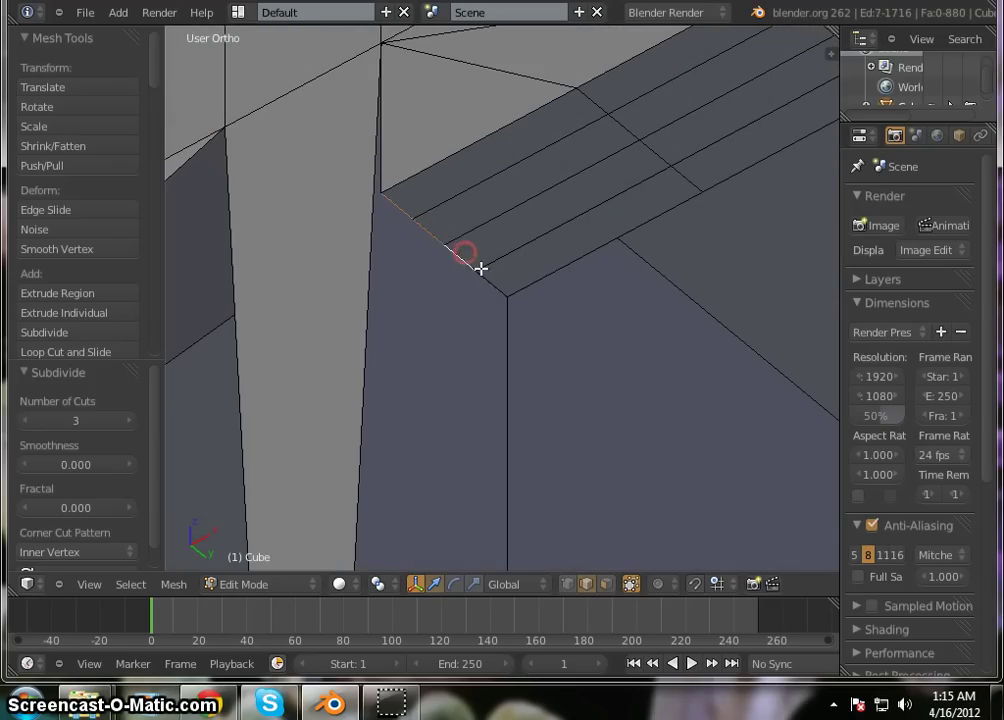
# - Add the eight matching end edges in the -X end bay to the selection and move all the selected edges by 1 along Z
pyautogui.scroll(-16, 652, 213)
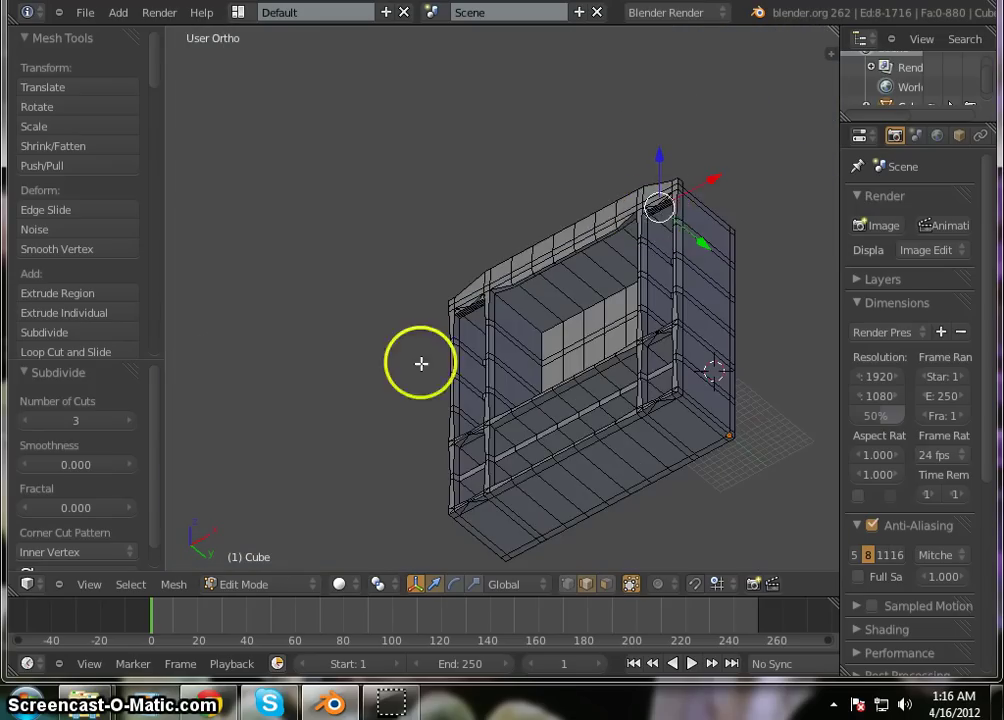
pyautogui.scroll(9, 457, 311)
pyautogui.scroll(5, 347, 448)
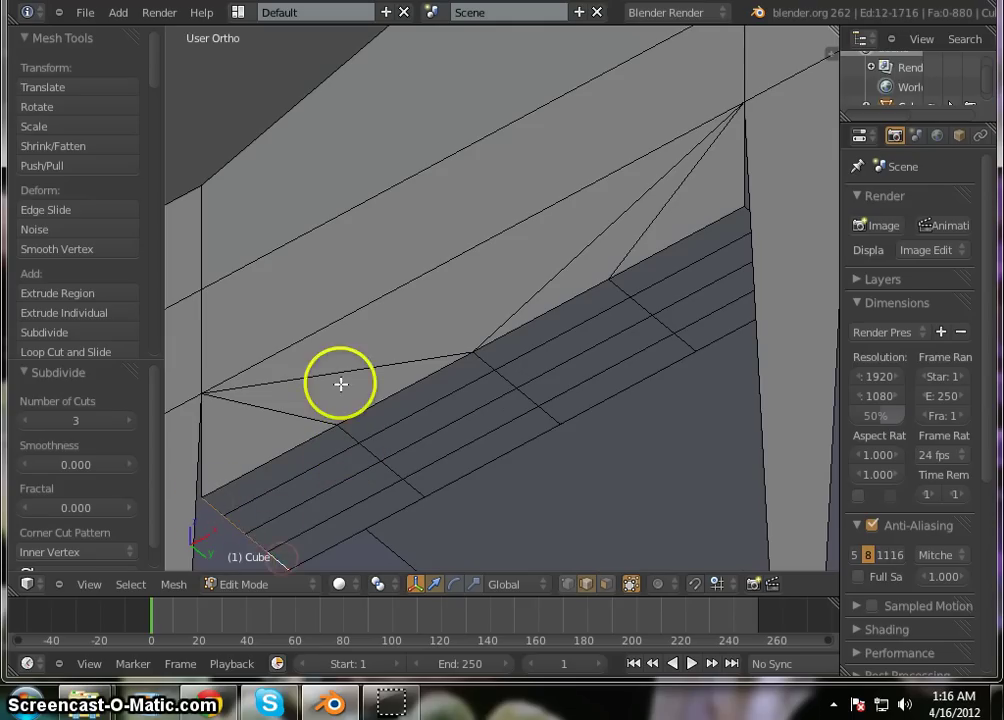
pyautogui.scroll(-6, 355, 398)
pyautogui.moveTo(441, 453); pyautogui.dragTo(607, 370, button='middle')
pyautogui.keyDown('shift'); pyautogui.moveTo(533, 166); pyautogui.dragTo(577, 603, button='middle'); pyautogui.keyUp('shift')
pyautogui.scroll(5, 425, 142)
pyautogui.scroll(3, 497, 192)
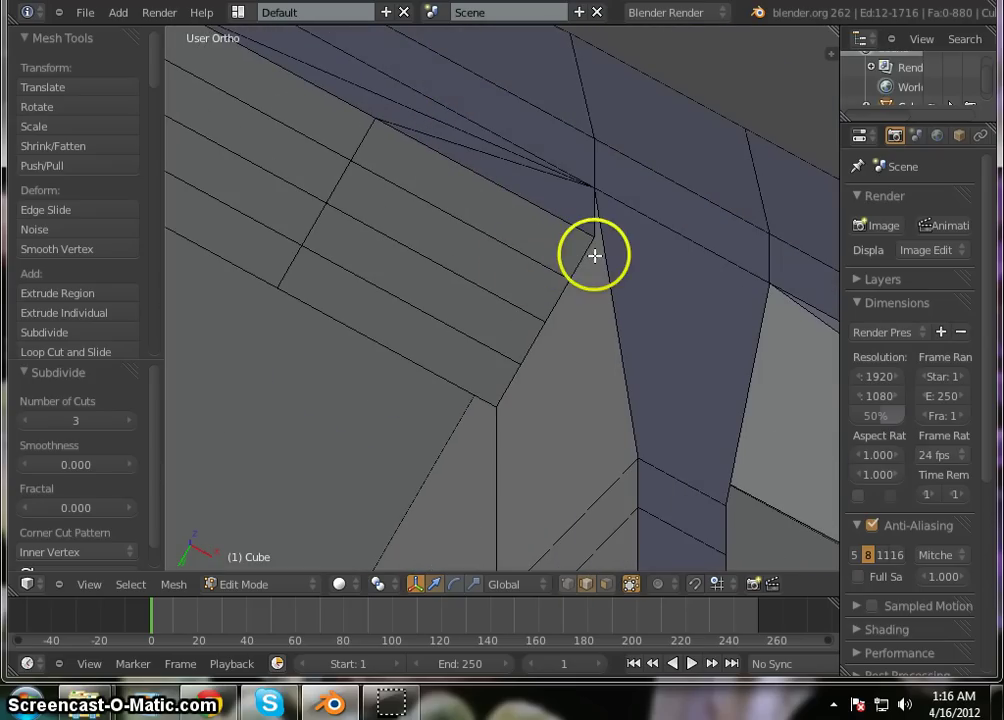
pyautogui.moveTo(594, 238); pyautogui.dragTo(565, 286)
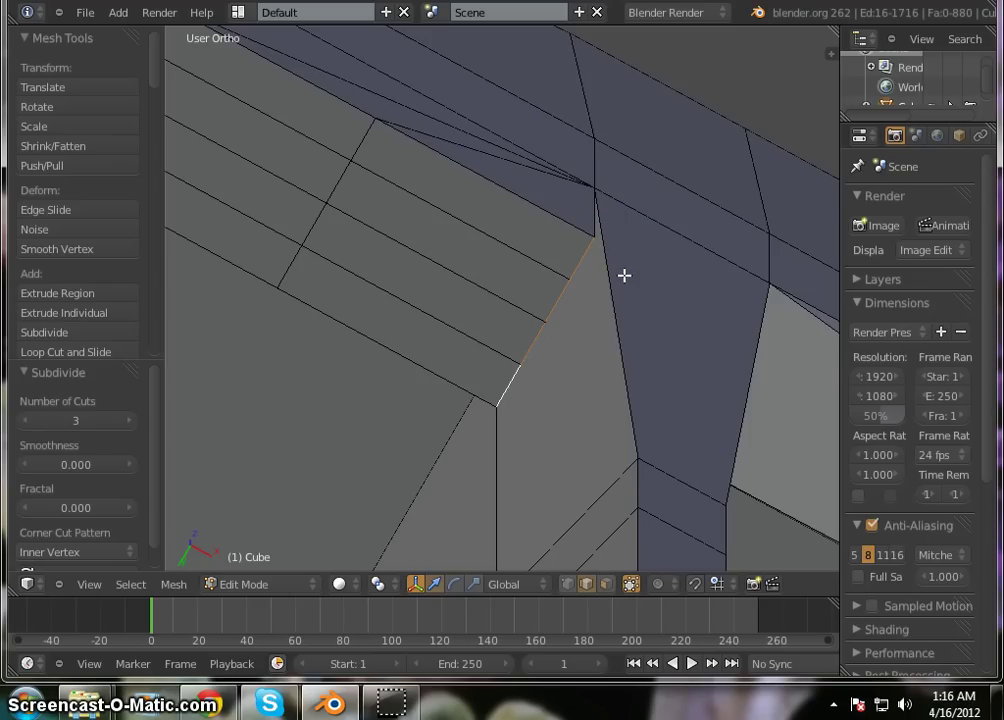
pyautogui.write('g')
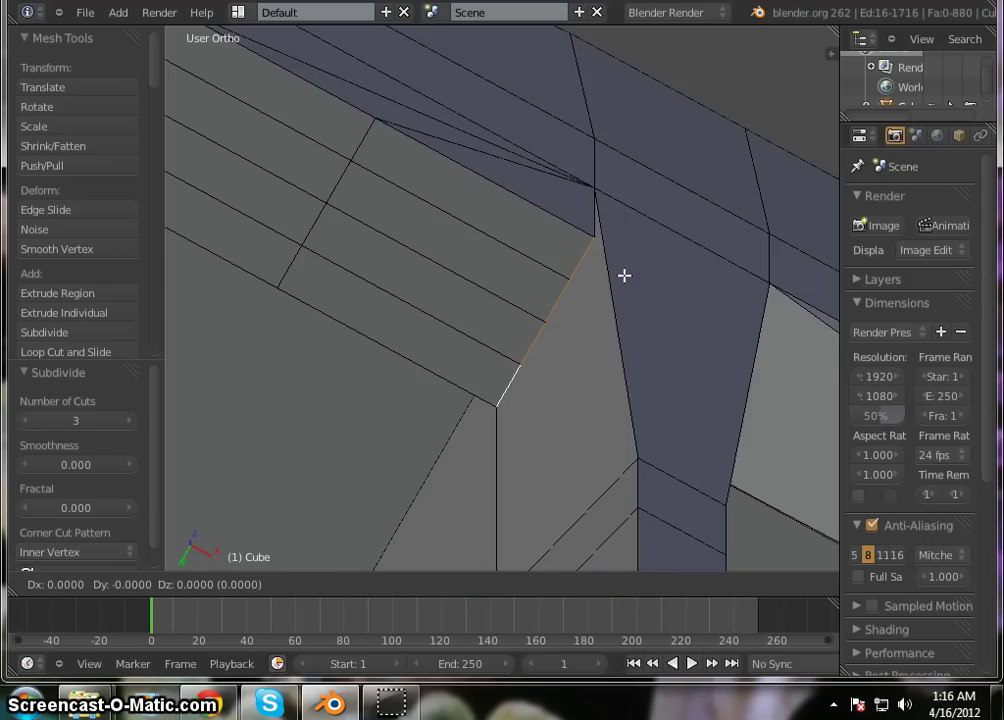
pyautogui.write('1')
pyautogui.press('Return')
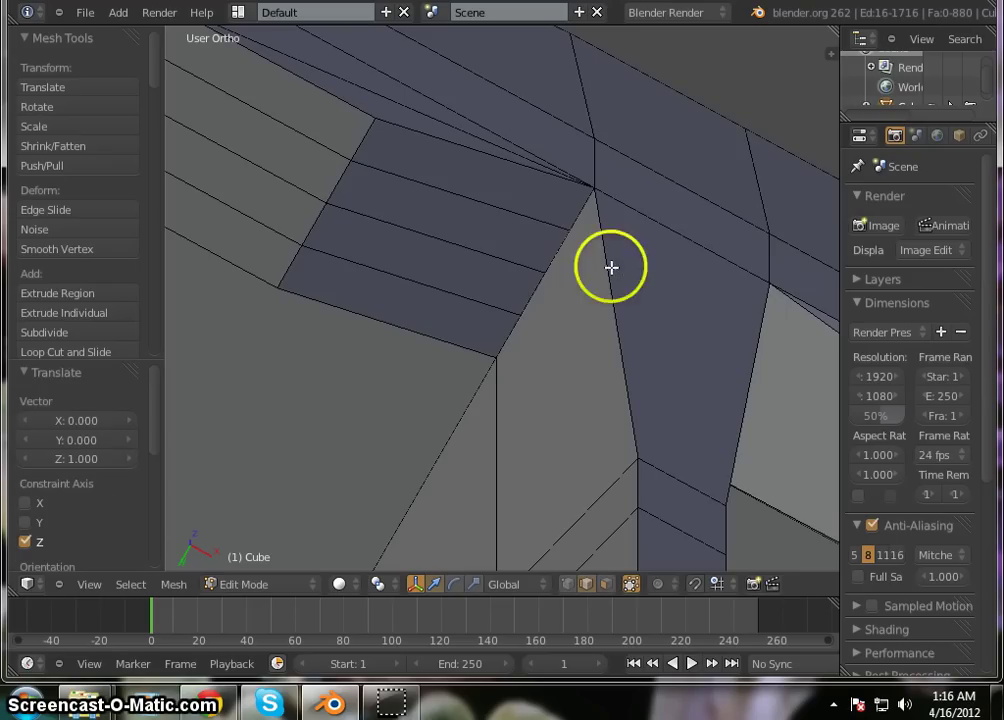
# - In face selection mode, select the eight middle underside faces of the -X end bay's top rail and scale them to 0.5 along Y
pyautogui.scroll(-5, 681, 82)
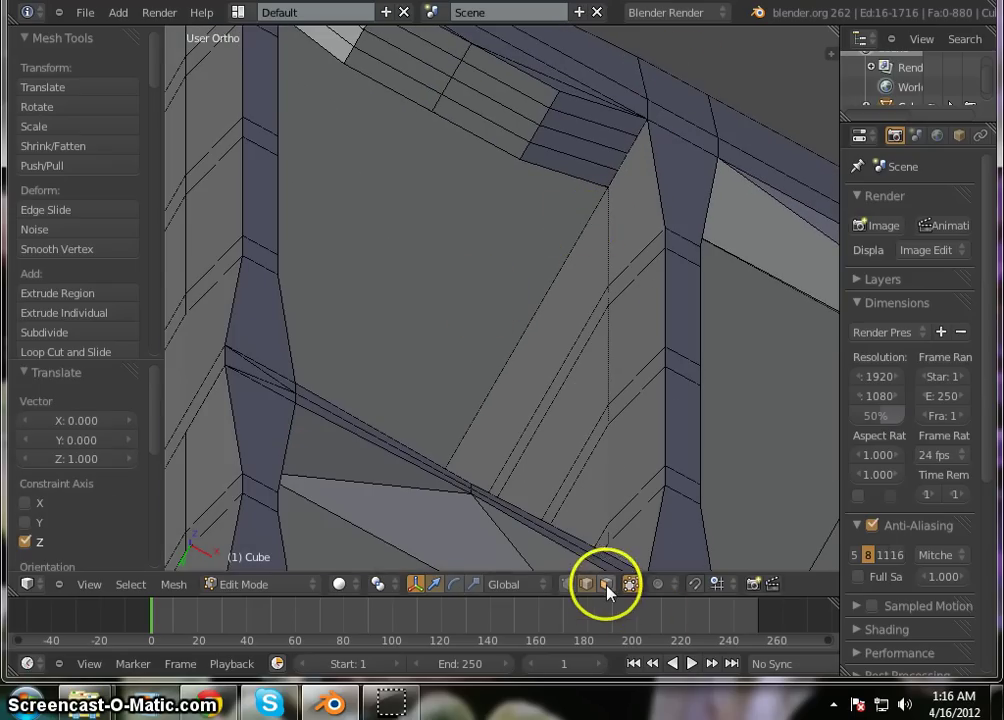
pyautogui.click(606, 585)
pyautogui.rightClick(498, 73)
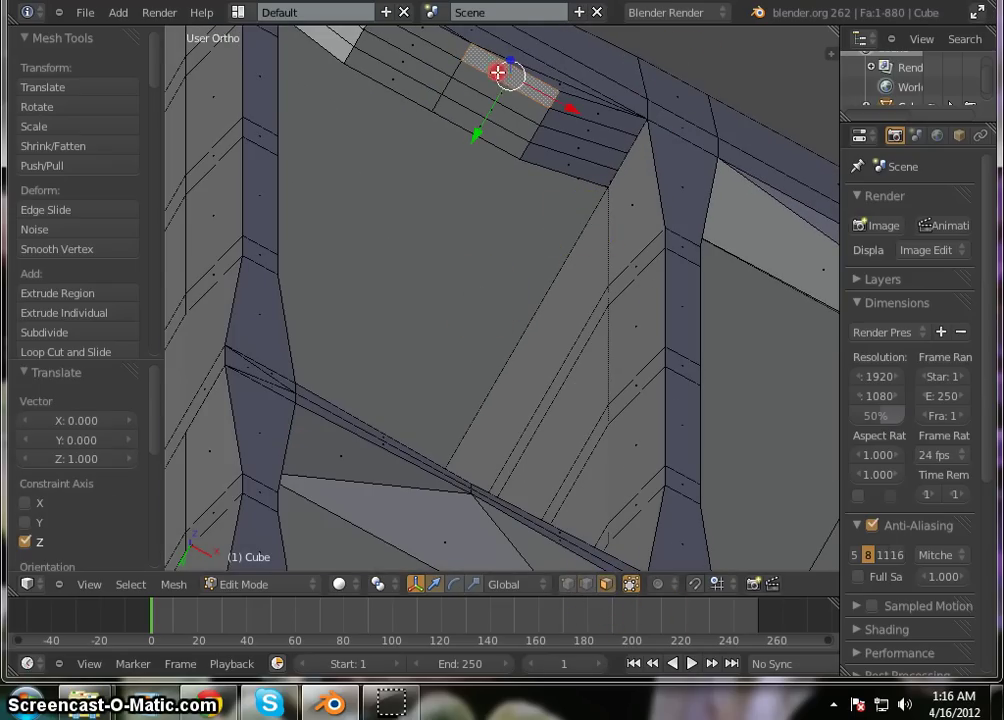
pyautogui.keyDown('shift'); pyautogui.rightClick(495, 112); pyautogui.keyUp('shift')
pyautogui.keyDown('shift'); pyautogui.rightClick(498, 98); pyautogui.keyUp('shift')
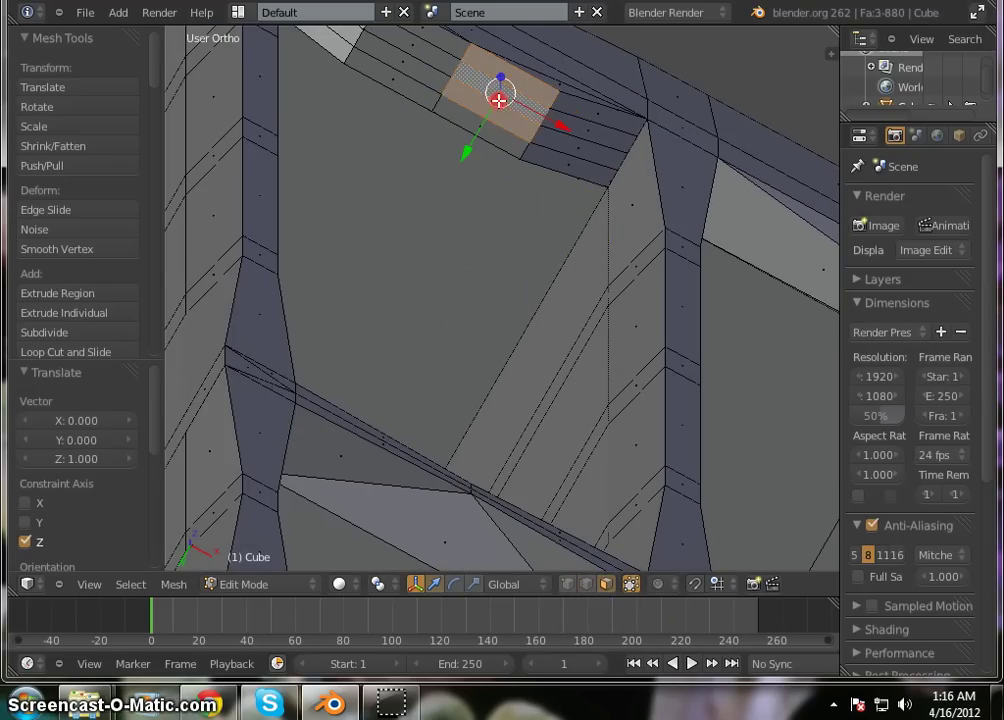
pyautogui.keyDown('shift'); pyautogui.rightClick(450, 50); pyautogui.keyUp('shift')
pyautogui.keyDown('shift'); pyautogui.rightClick(435, 58); pyautogui.keyUp('shift')
pyautogui.keyDown('shift'); pyautogui.rightClick(430, 72); pyautogui.keyUp('shift')
pyautogui.keyDown('shift'); pyautogui.rightClick(413, 92); pyautogui.keyUp('shift')
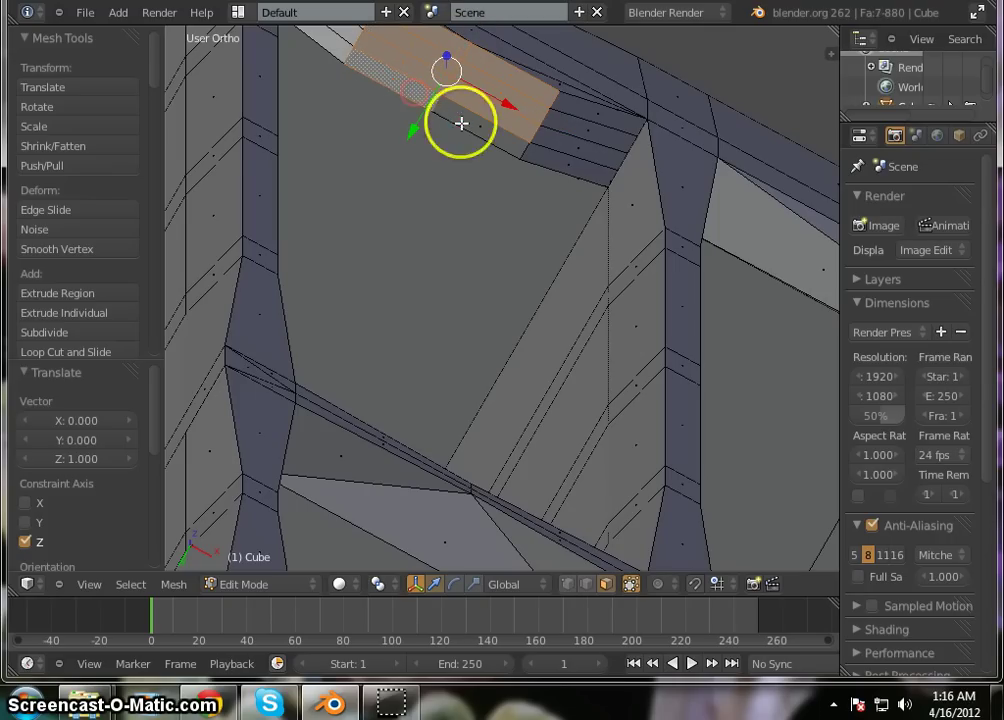
pyautogui.keyDown('shift'); pyautogui.rightClick(461, 123); pyautogui.keyUp('shift')
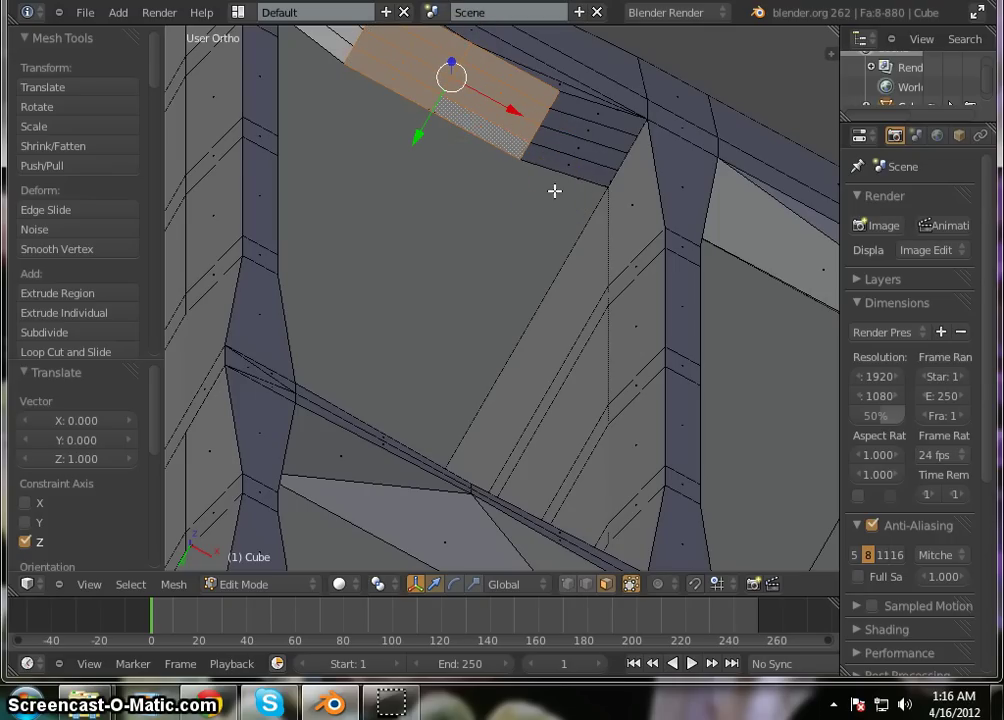
pyautogui.write('sy')
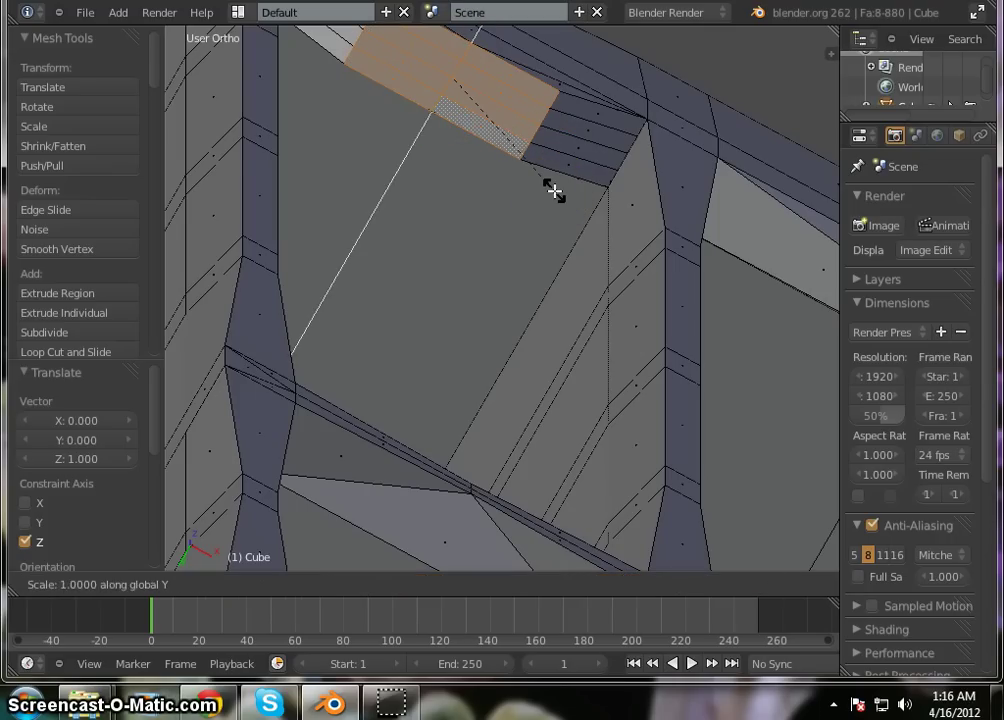
pyautogui.write('0.5')
pyautogui.press('Return')
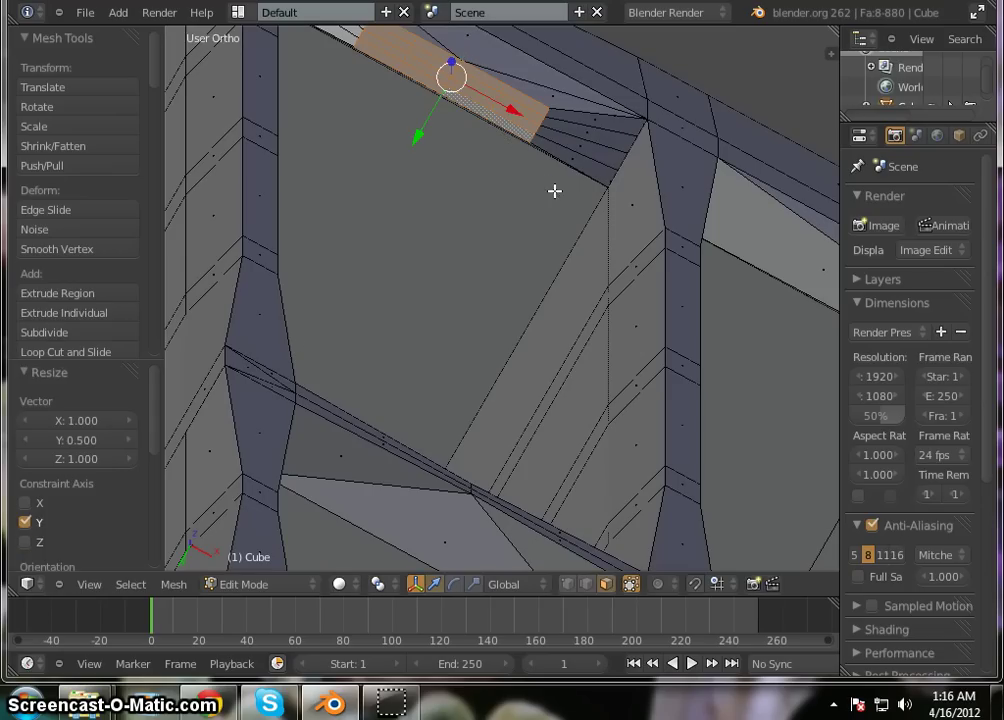
pyautogui.click(390, 136)
# - Select the eight middle underside faces of the +X end bay's top rail and scale them to 0.5 along Y
pyautogui.scroll(-8, 390, 136)
pyautogui.scroll(-7, 378, 141)
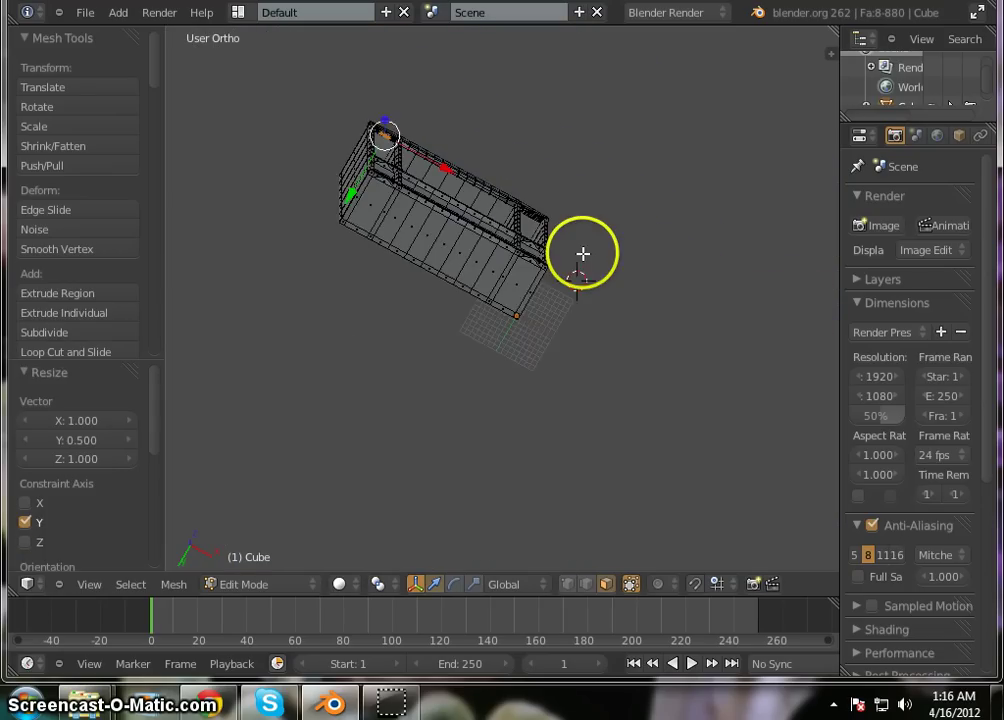
pyautogui.scroll(6, 579, 252)
pyautogui.scroll(6, 486, 170)
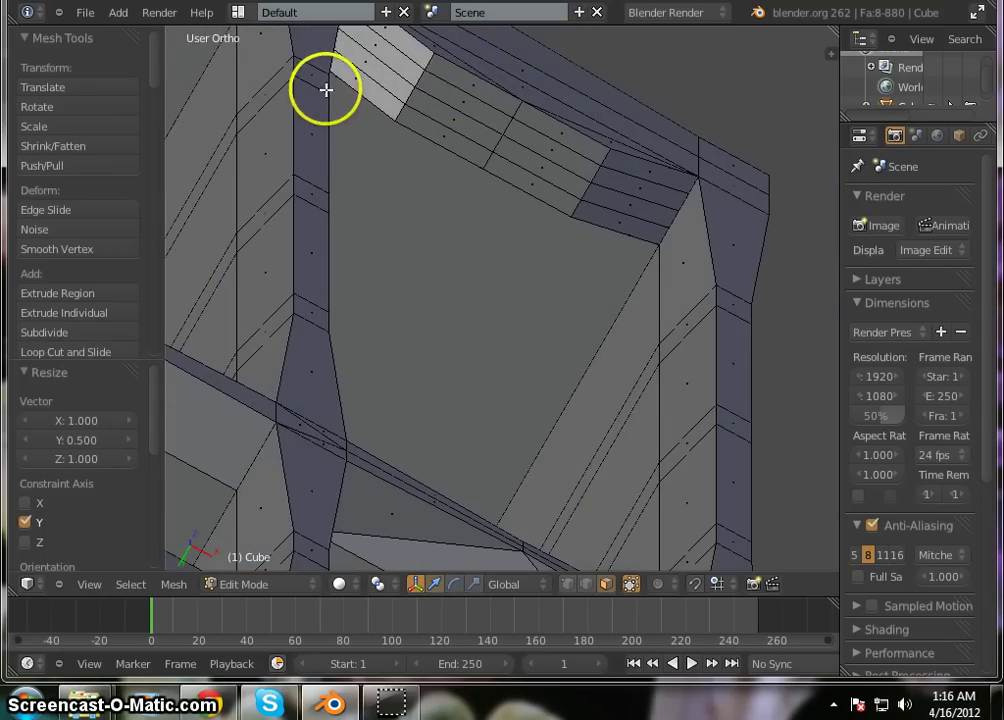
pyautogui.rightClick(464, 95)
pyautogui.keyDown('shift'); pyautogui.rightClick(463, 107); pyautogui.keyUp('shift')
pyautogui.keyDown('shift'); pyautogui.rightClick(461, 122); pyautogui.keyUp('shift')
pyautogui.keyDown('shift'); pyautogui.rightClick(457, 139); pyautogui.keyUp('shift')
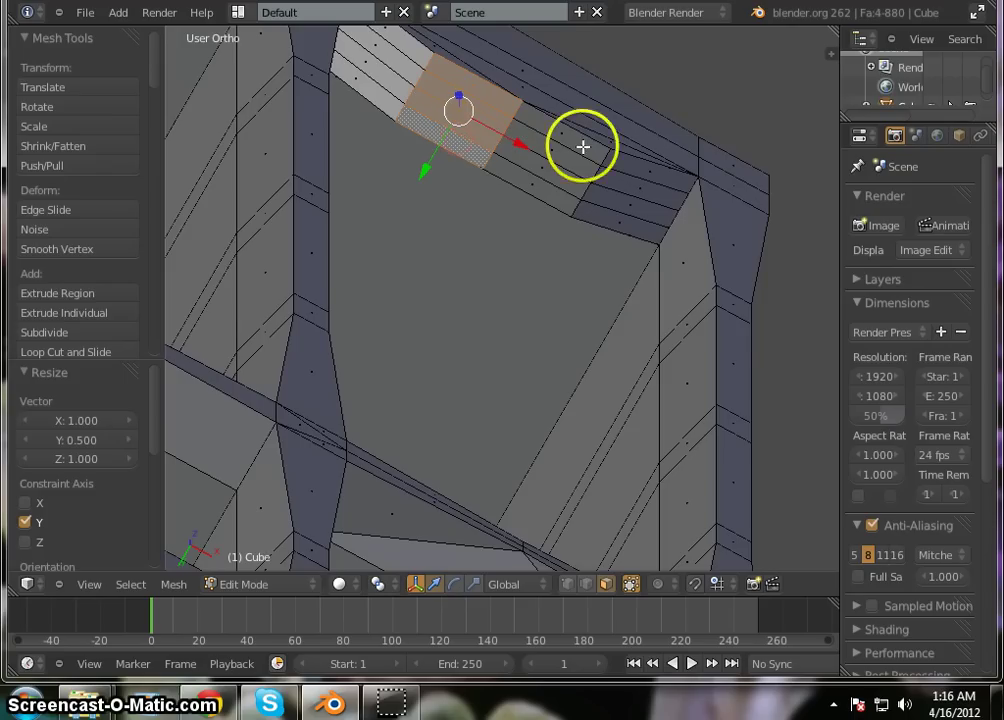
pyautogui.keyDown('shift'); pyautogui.rightClick(573, 133); pyautogui.keyUp('shift')
pyautogui.keyDown('shift'); pyautogui.rightClick(558, 155); pyautogui.keyUp('shift')
pyautogui.keyDown('shift'); pyautogui.rightClick(547, 172); pyautogui.keyUp('shift')
pyautogui.keyDown('shift'); pyautogui.rightClick(538, 190); pyautogui.keyUp('shift')
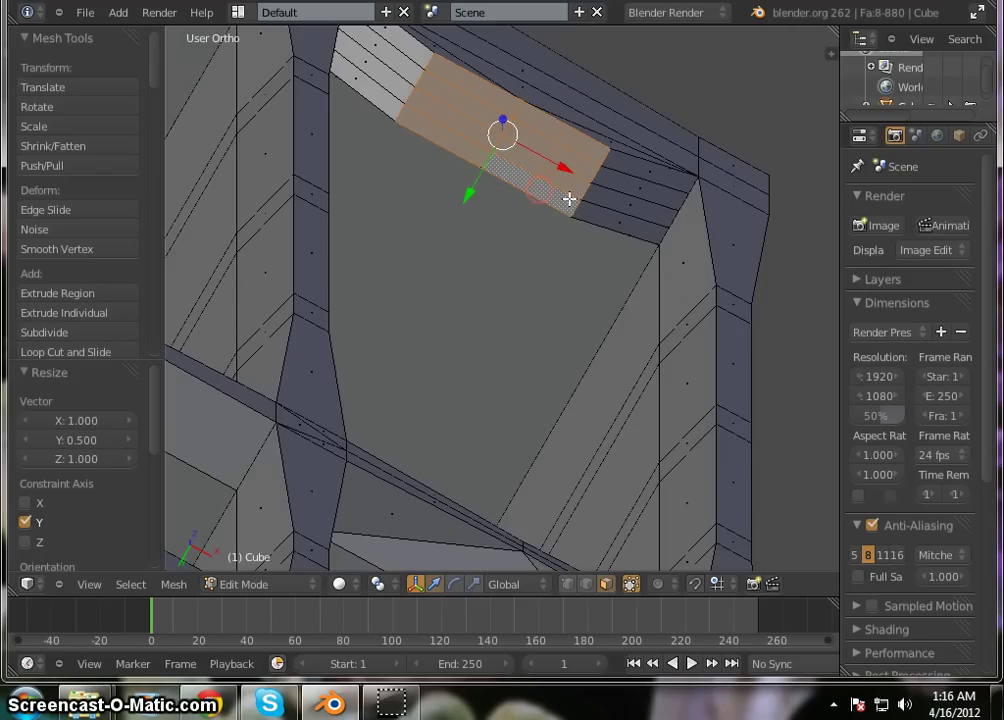
pyautogui.press('s')
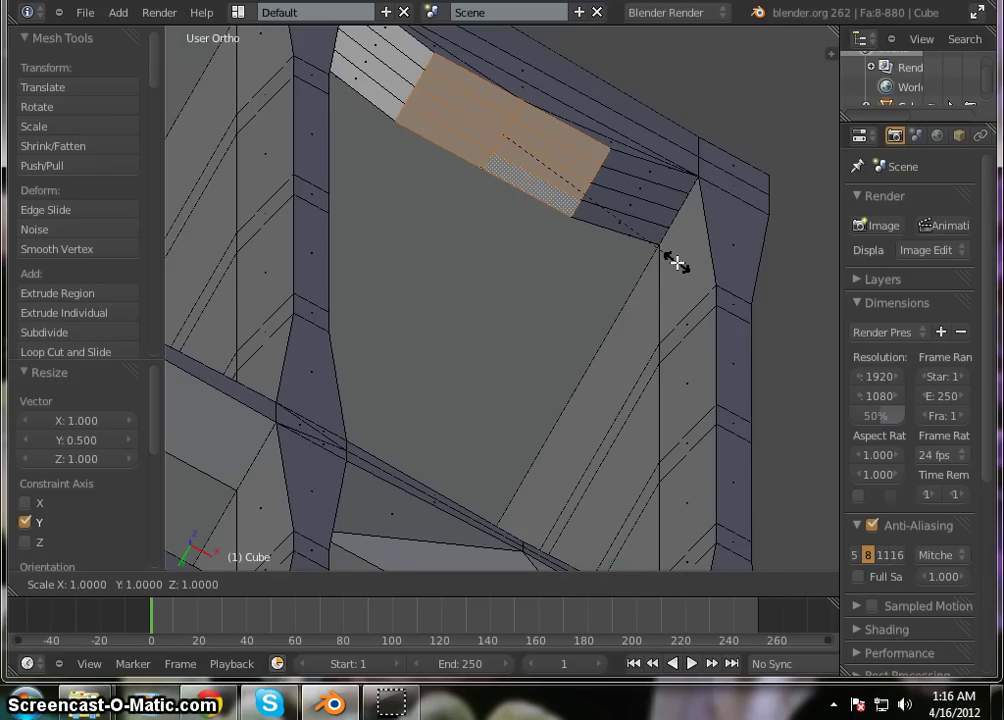
pyautogui.write('y0.5')
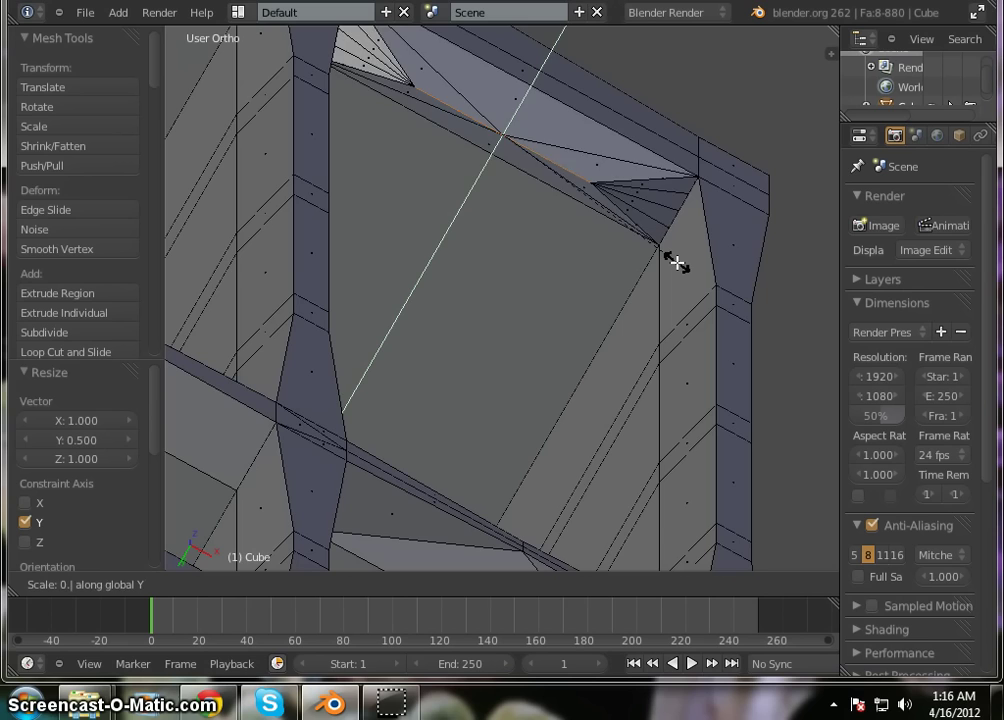
pyautogui.press('Return')
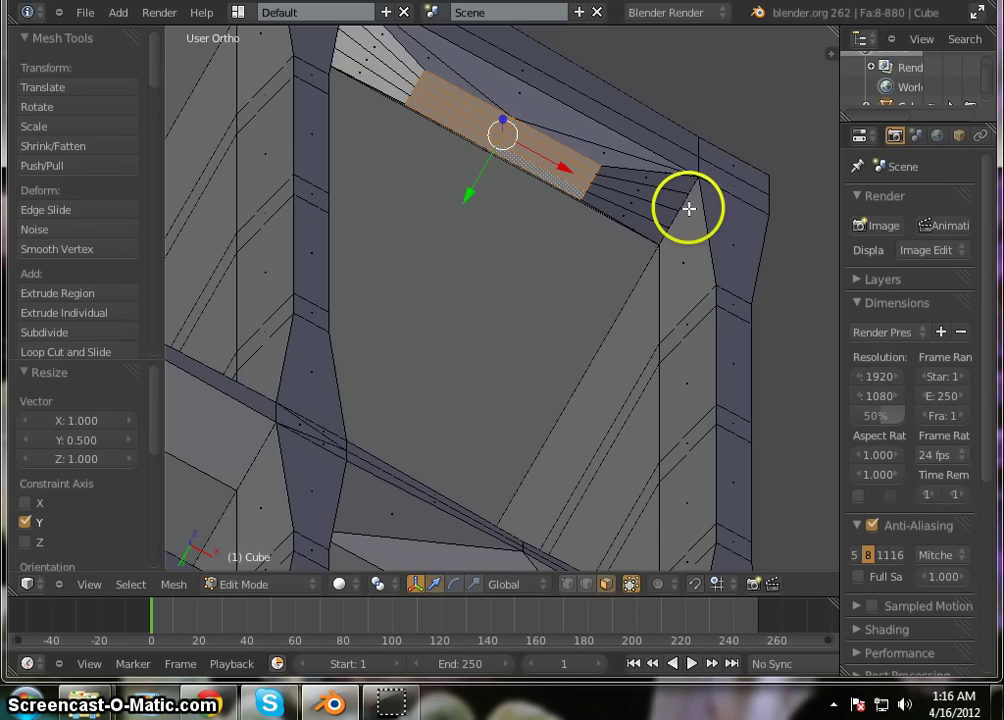
# - Deselect all faces, return to Object Mode and select the whole shelf unit
pyautogui.scroll(-9, 689, 208)
pyautogui.moveTo(301, 144); pyautogui.dragTo(136, 312, button='middle')
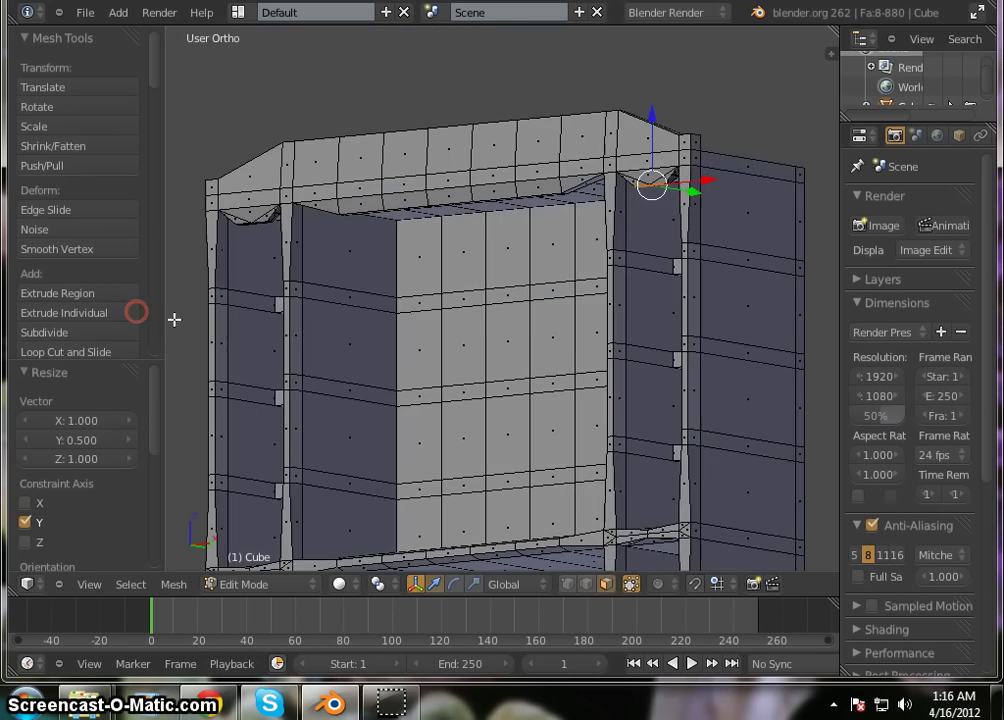
pyautogui.scroll(-4, 303, 177)
pyautogui.moveTo(303, 177); pyautogui.dragTo(354, 264, button='middle')
pyautogui.scroll(-1, 552, 261)
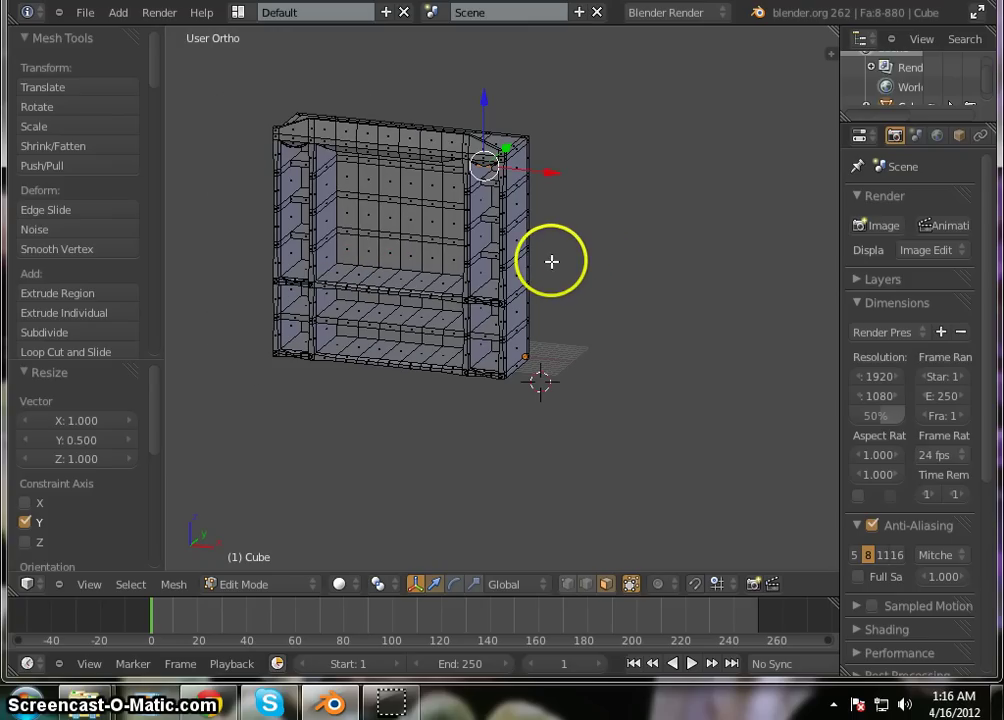
pyautogui.press('a')
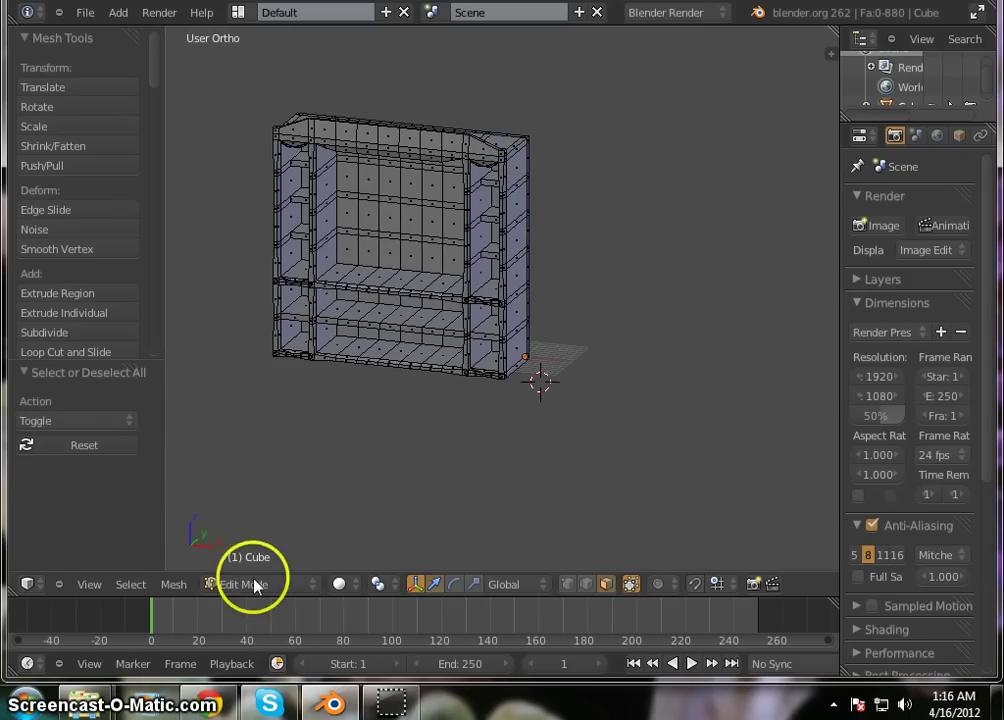
pyautogui.press('Tab')
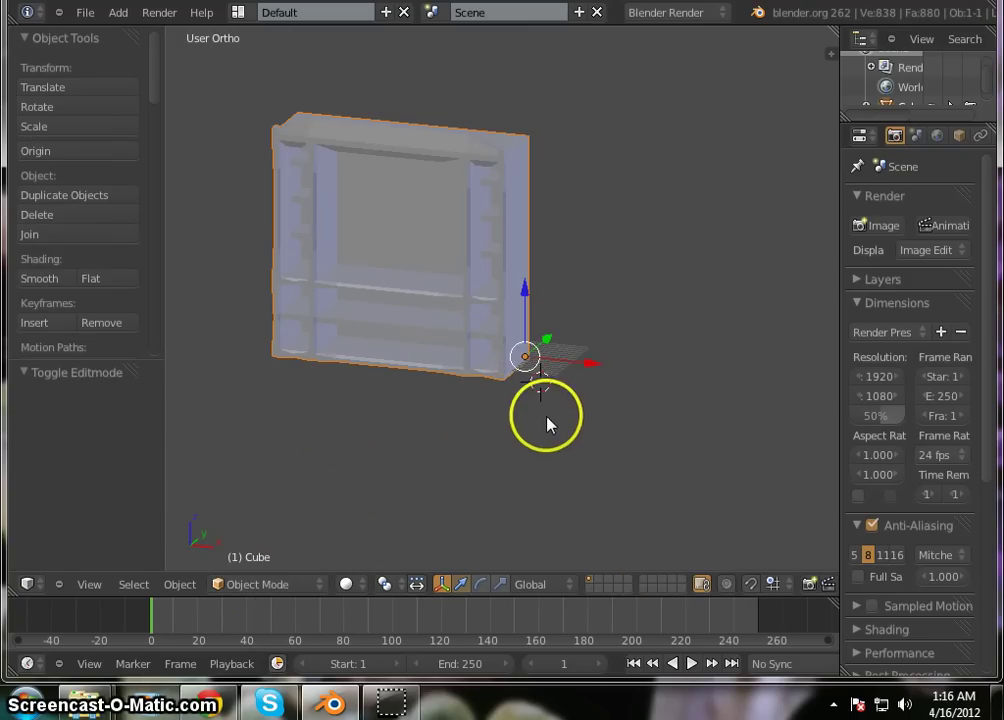
pyautogui.press('a')
pyautogui.rightClick(398, 244)
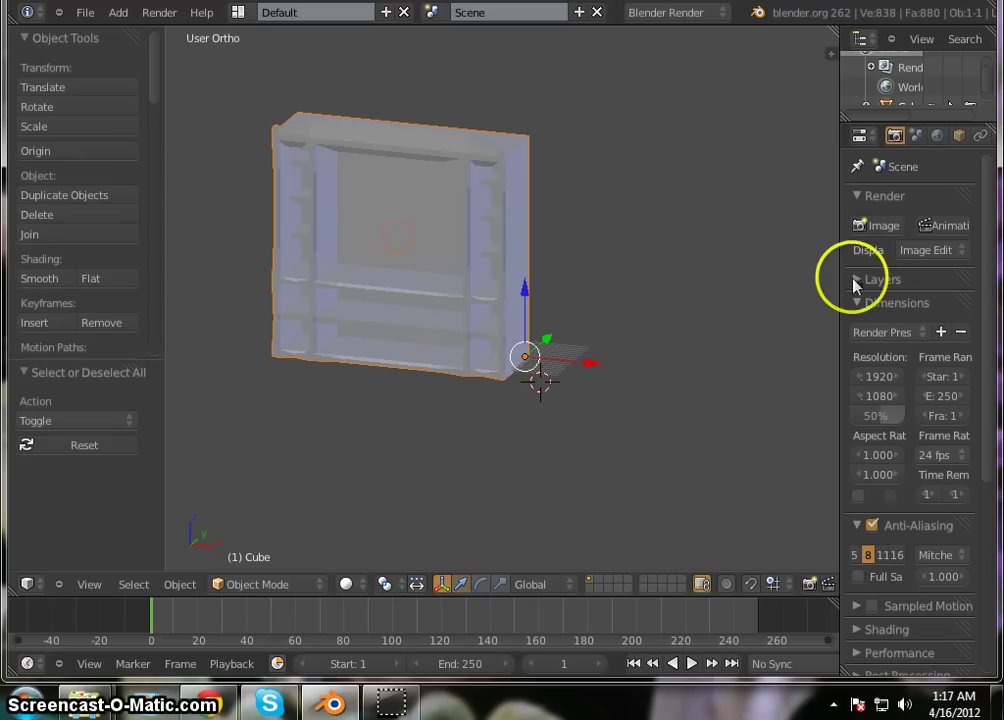
# - Change the shelf material's texture type to Image or Movie and preview both texture and material on a cube
pyautogui.moveTo(838, 265); pyautogui.dragTo(623, 260)
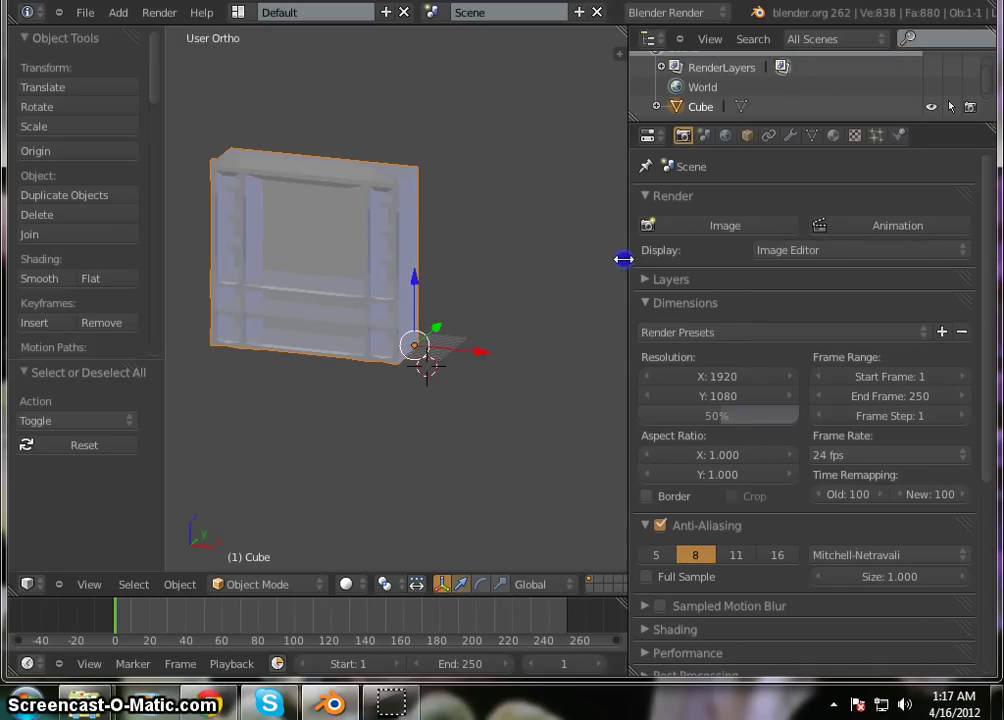
pyautogui.click(825, 135)
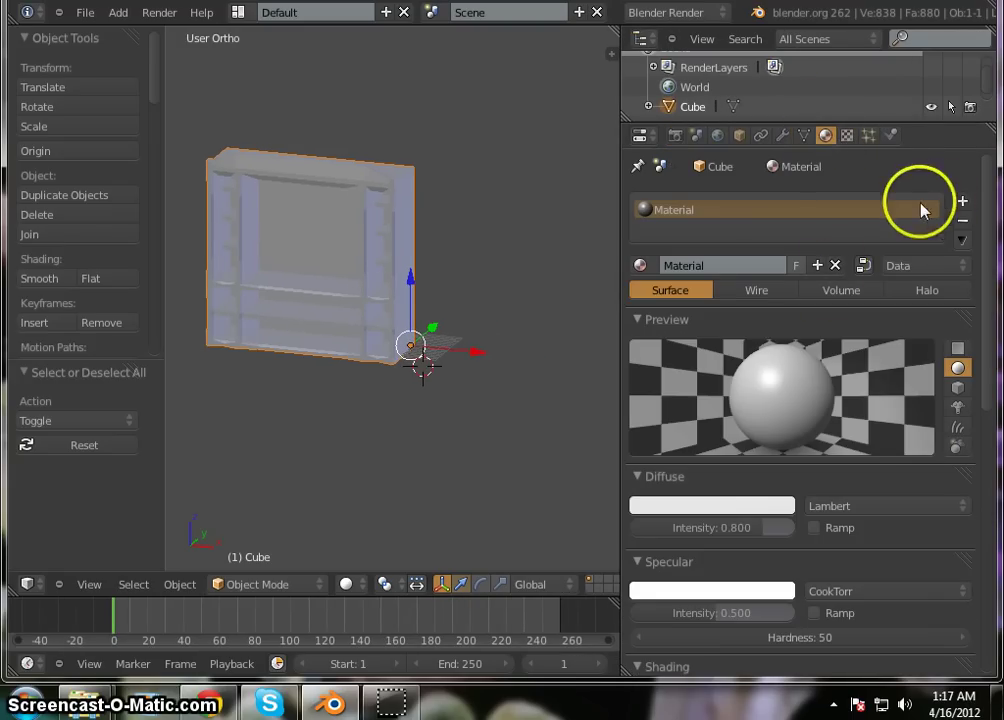
pyautogui.click(847, 135)
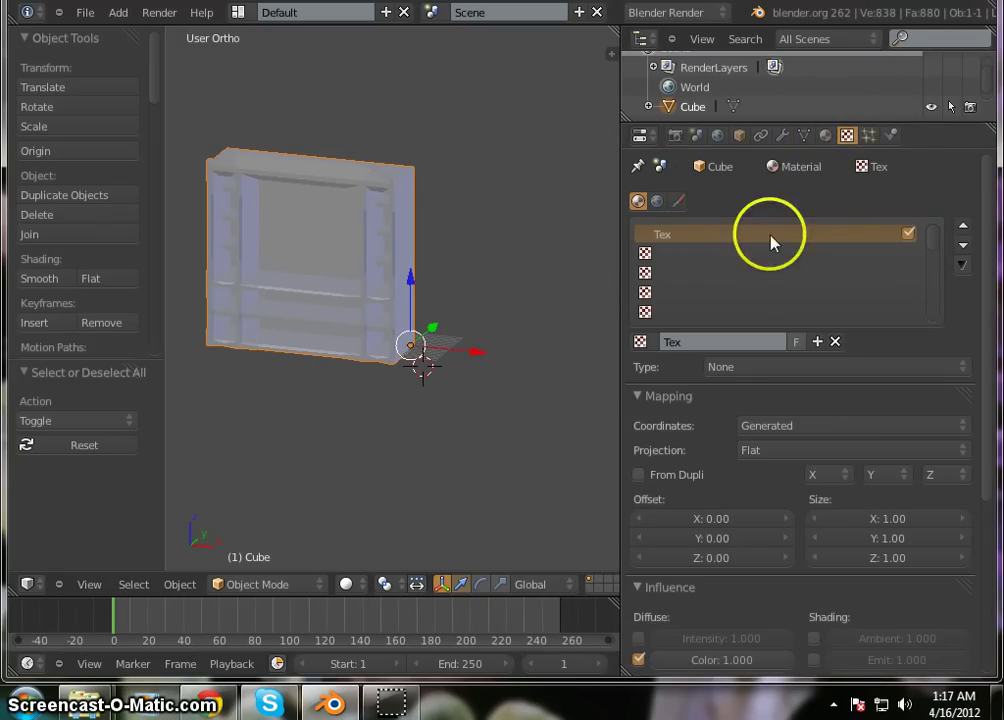
pyautogui.click(878, 366)
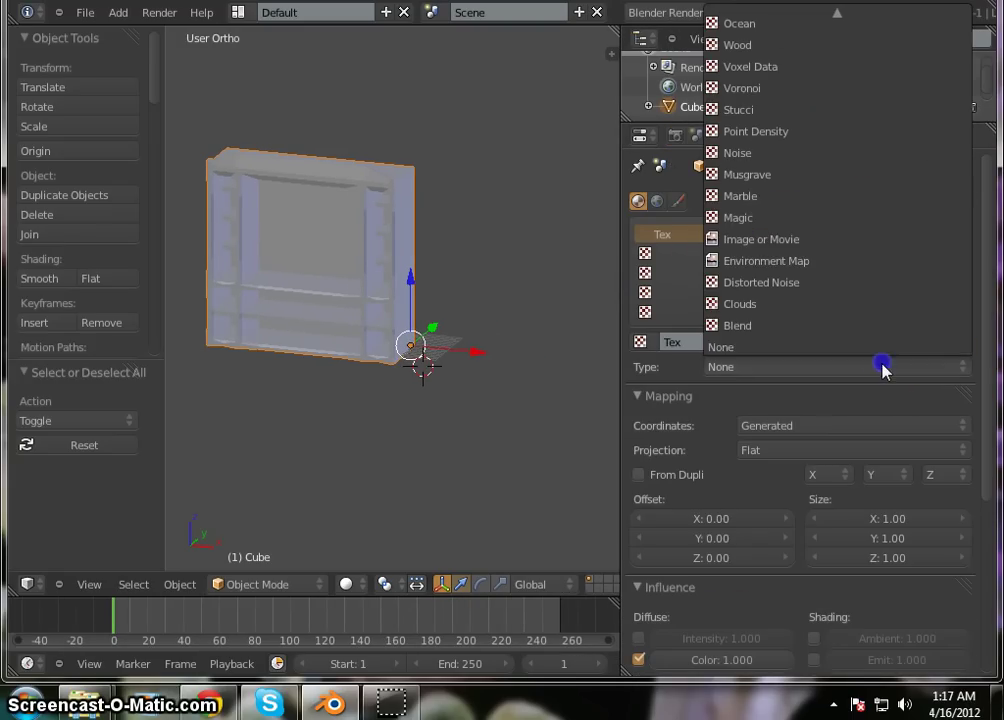
pyautogui.click(854, 240)
pyautogui.click(918, 549)
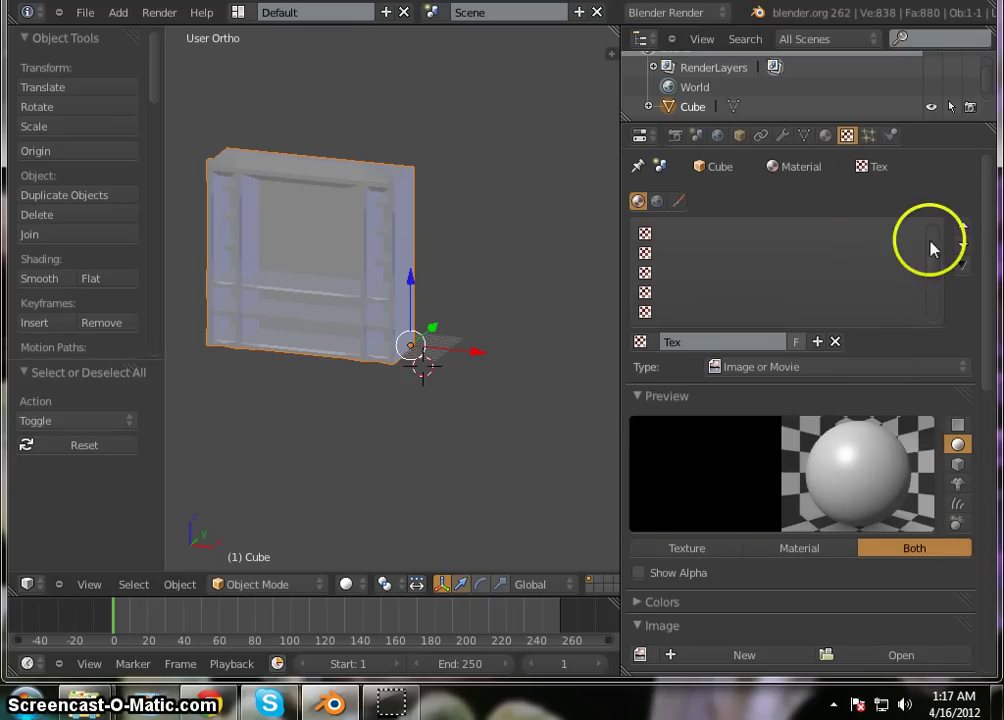
pyautogui.click(958, 465)
pyautogui.scroll(-2, 945, 420)
pyautogui.scroll(-4, 950, 470)
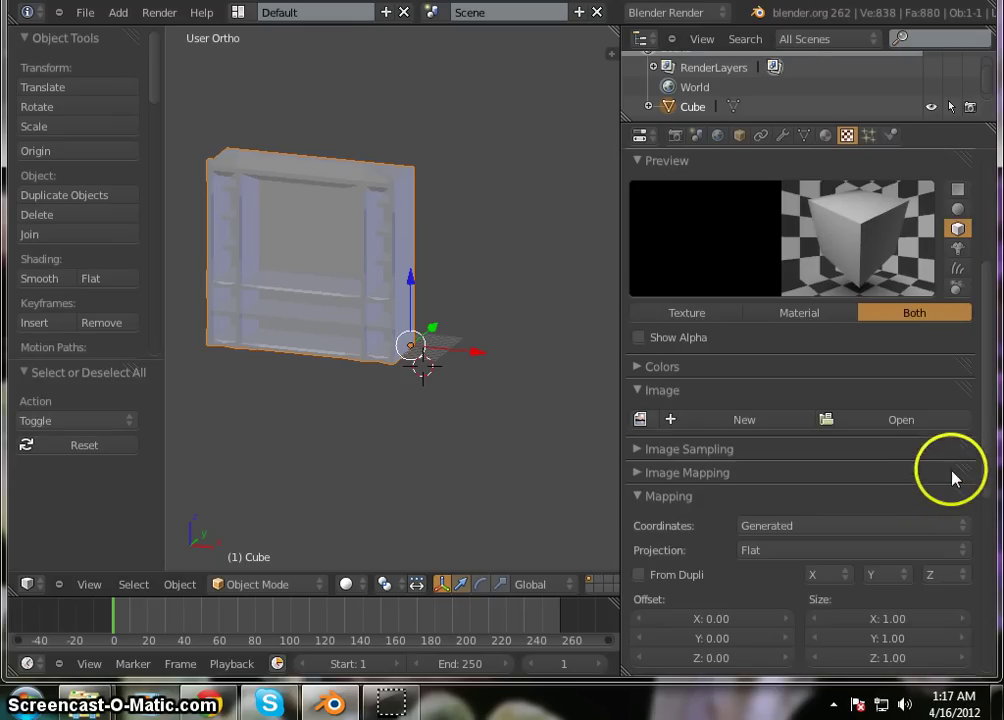
# - Load cherrywood.png from E:\unityall\acquiredassets\textures as the texture's image
pyautogui.click(906, 428)
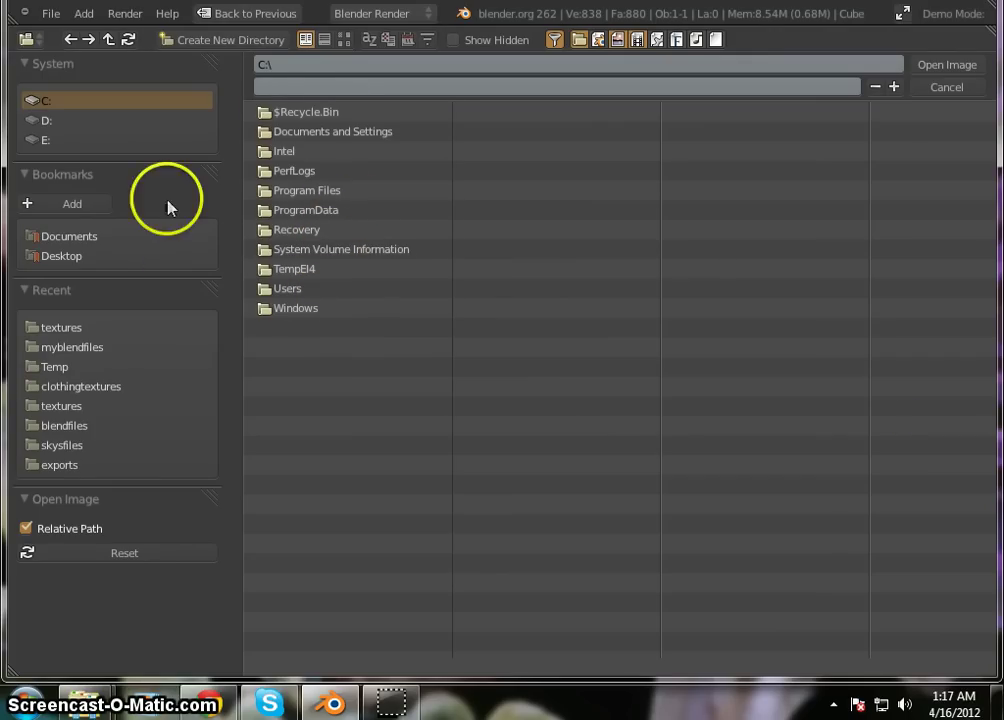
pyautogui.click(93, 142)
pyautogui.click(330, 267)
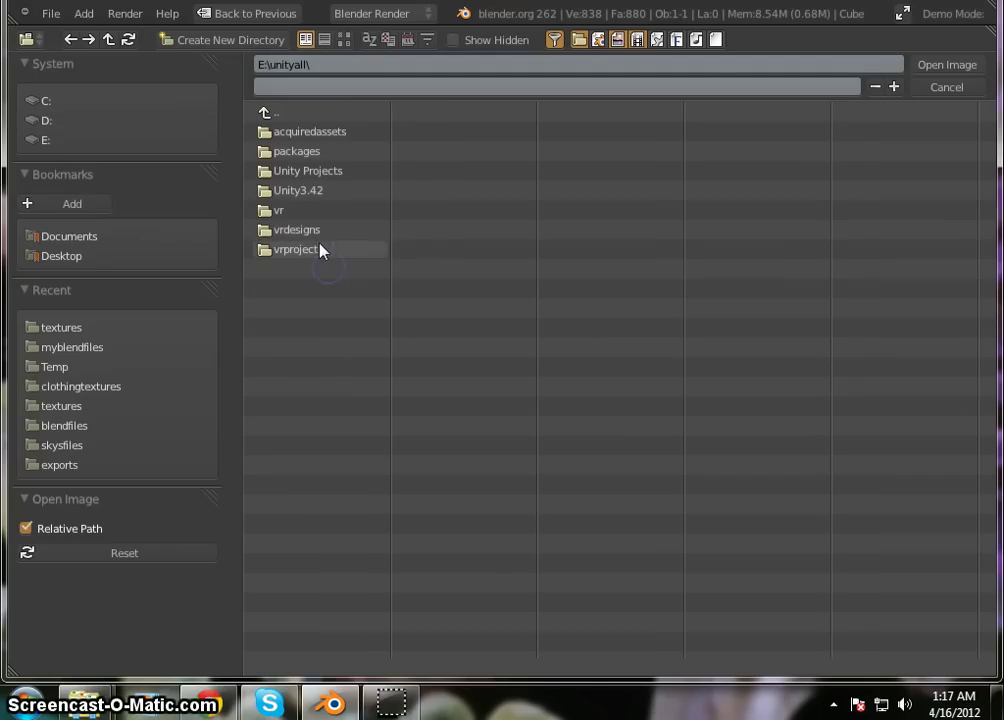
pyautogui.click(307, 132)
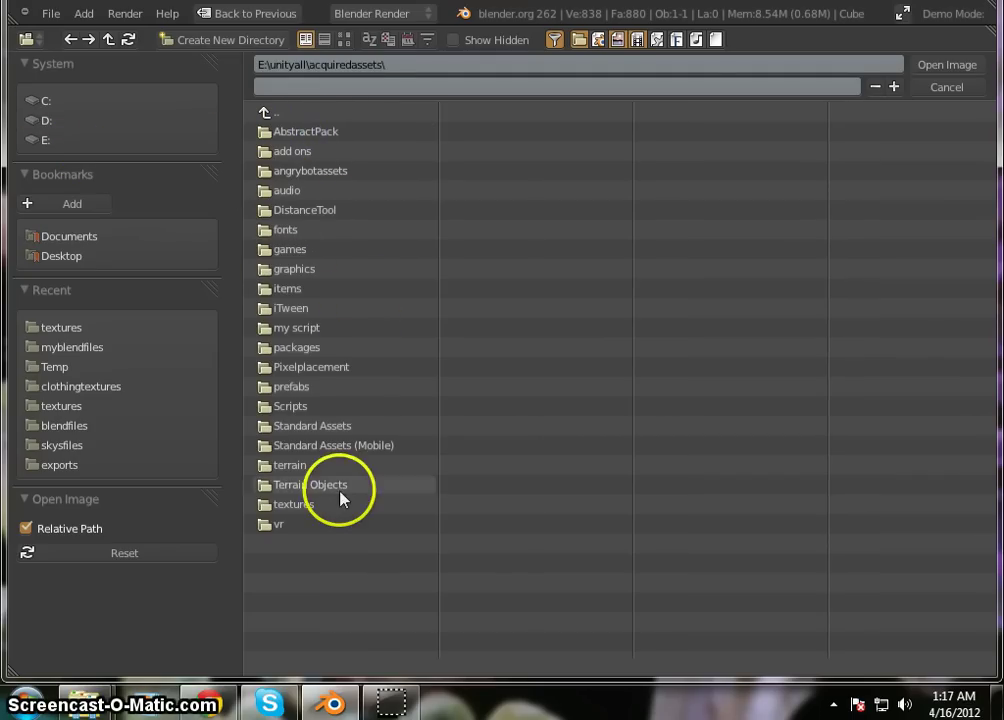
pyautogui.click(337, 503)
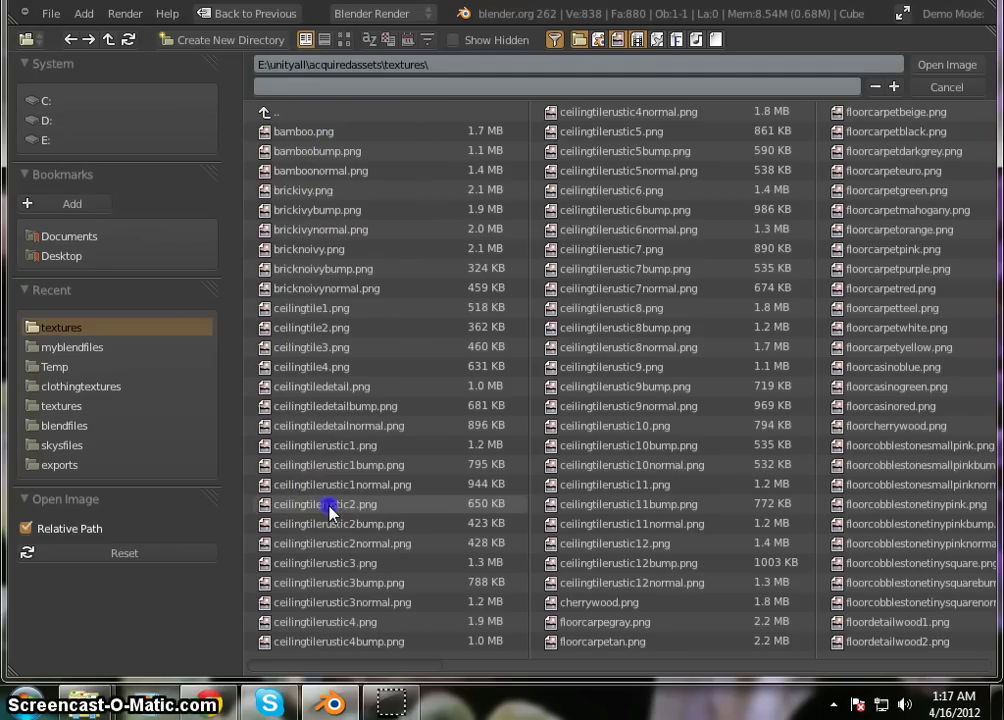
pyautogui.doubleClick(689, 604)
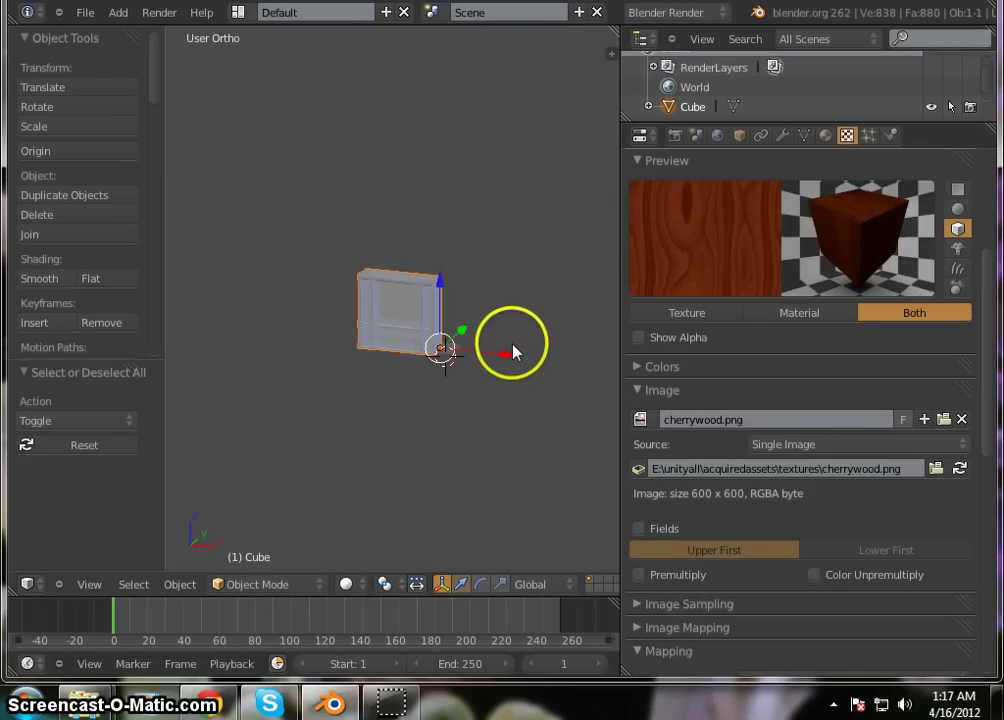
# - Examine the shelf unit's overall shape from the front and above, and its cherry wood finish in the render
pyautogui.scroll(2, 513, 319)
pyautogui.scroll(-1, 513, 318)
pyautogui.scroll(3, 512, 317)
pyautogui.scroll(-3, 511, 317)
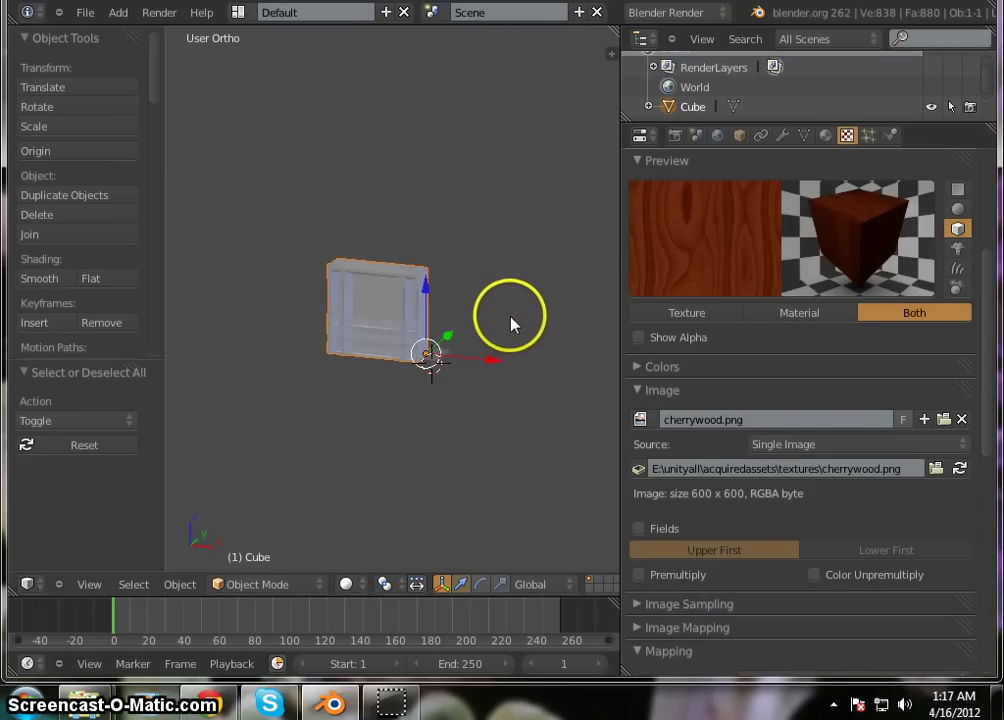
pyautogui.scroll(2, 352, 323)
pyautogui.scroll(2, 380, 306)
pyautogui.scroll(-1, 409, 323)
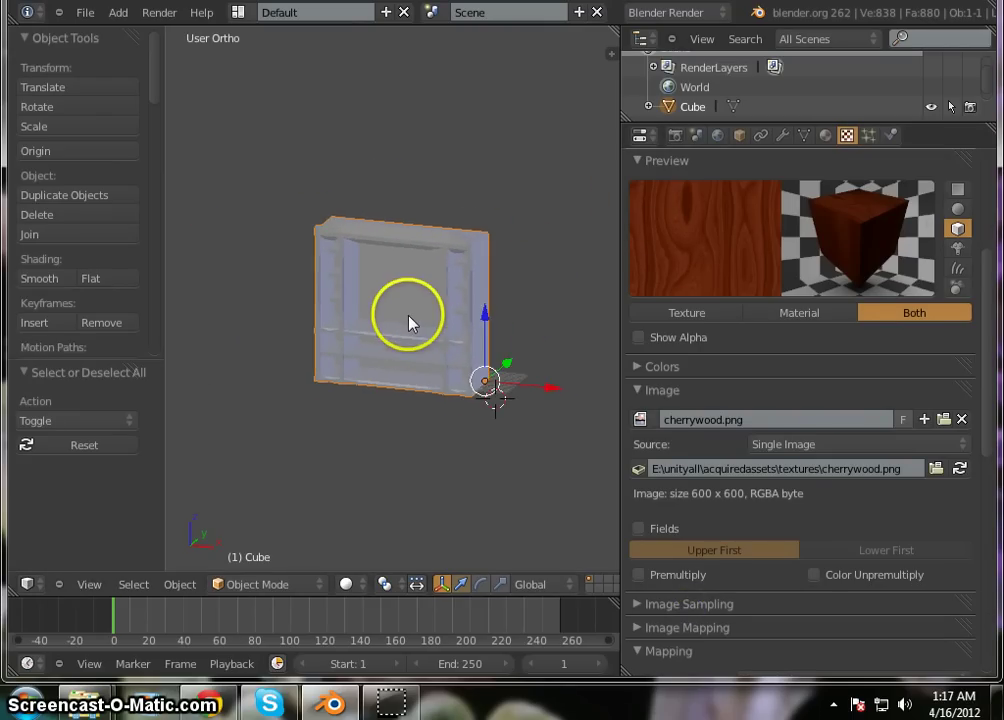
pyautogui.moveTo(409, 322); pyautogui.dragTo(394, 361, button='middle')
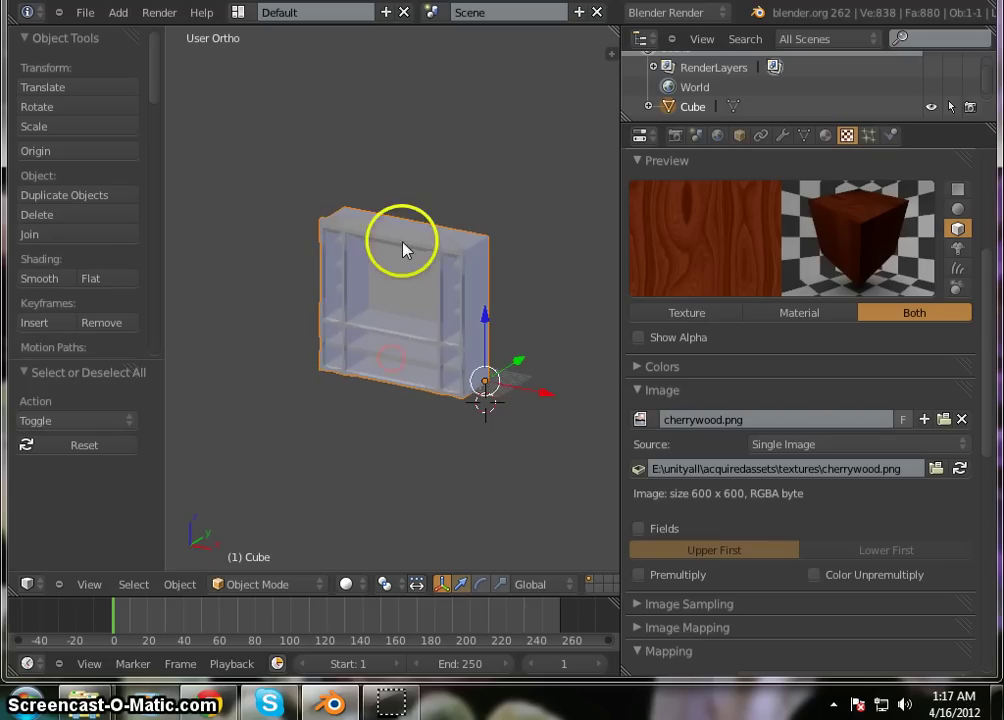
pyautogui.scroll(3, 403, 250)
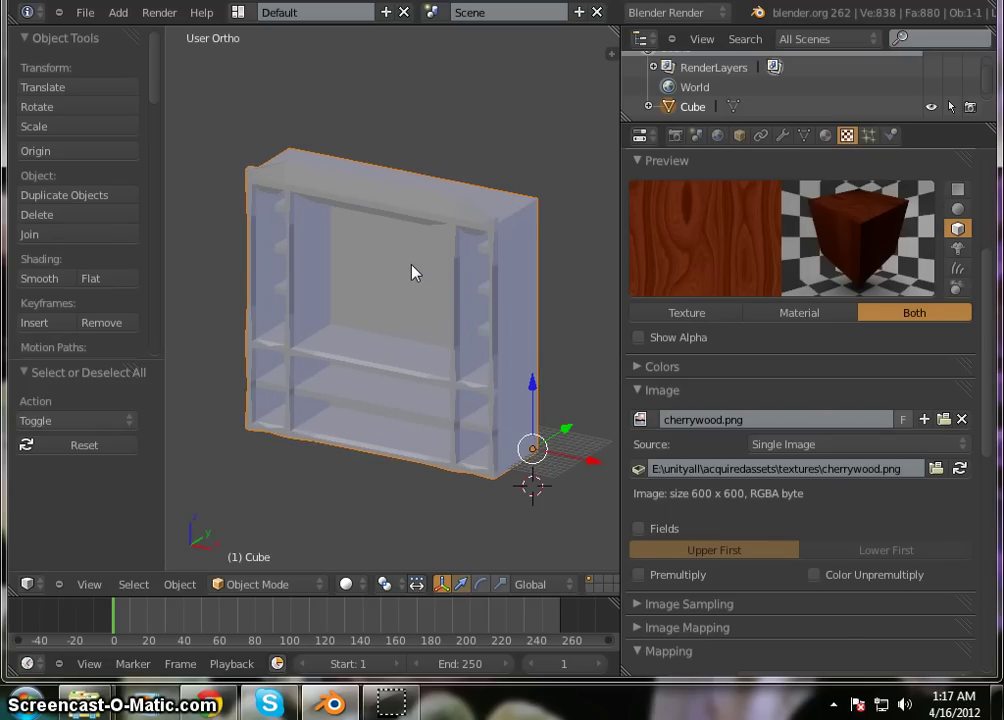
pyautogui.moveTo(415, 272); pyautogui.dragTo(391, 345, button='middle')
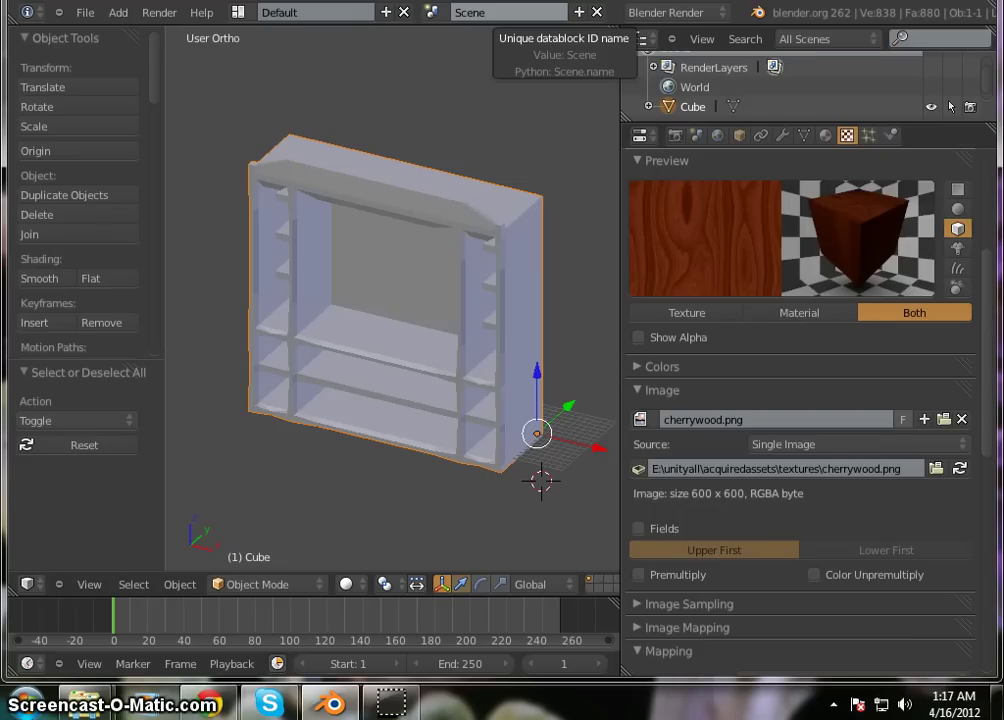
pyautogui.click(125, 188)
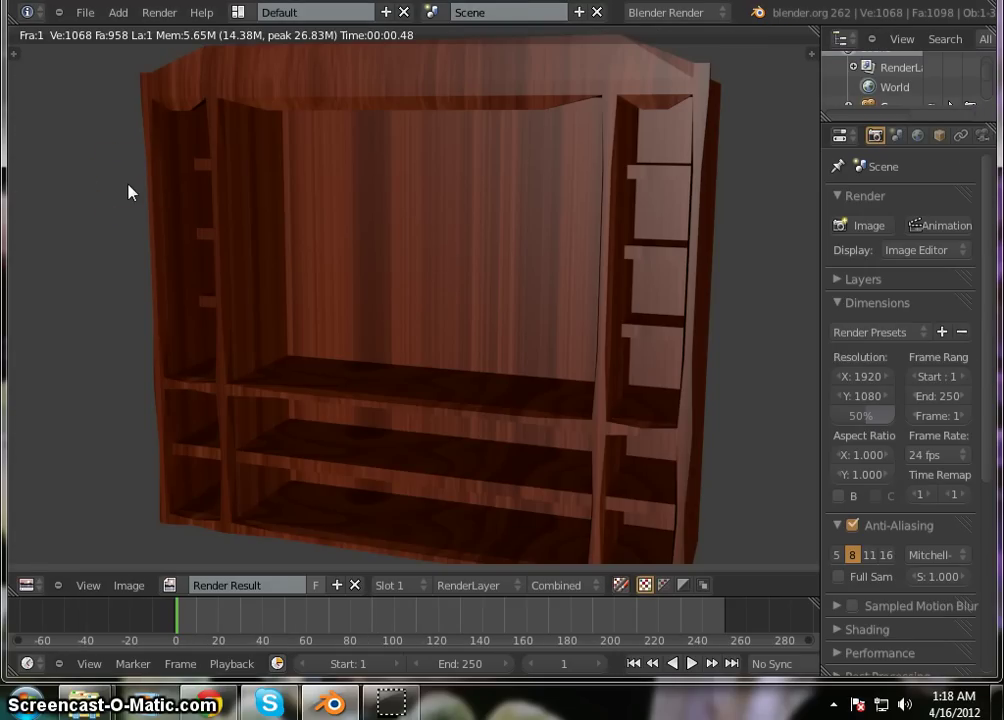